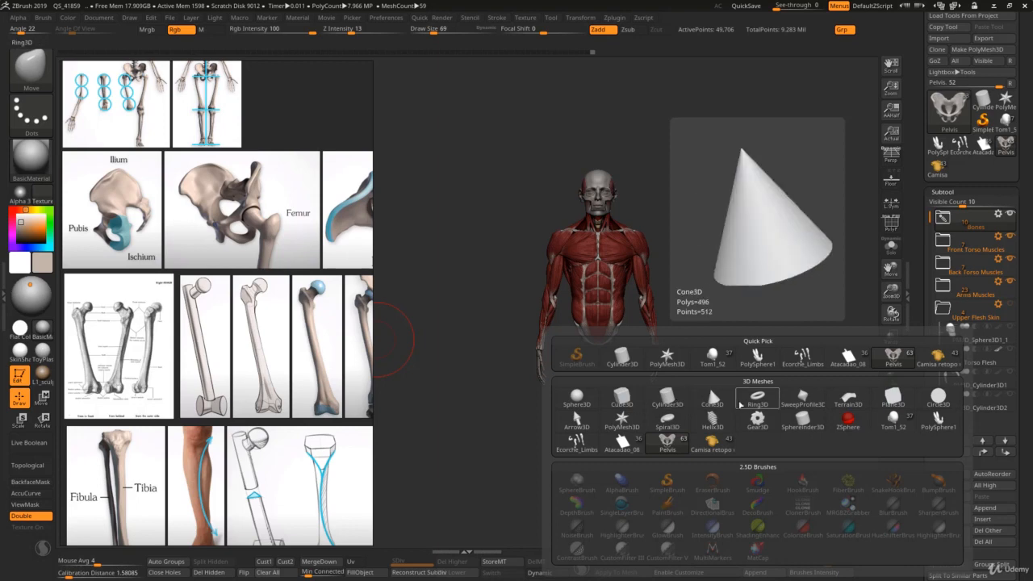
# Step: Insert a Cylinder3D as a new subtool, move it below the pelvis and scale it into a long, thin femur shaft
pyautogui.click(663, 401)
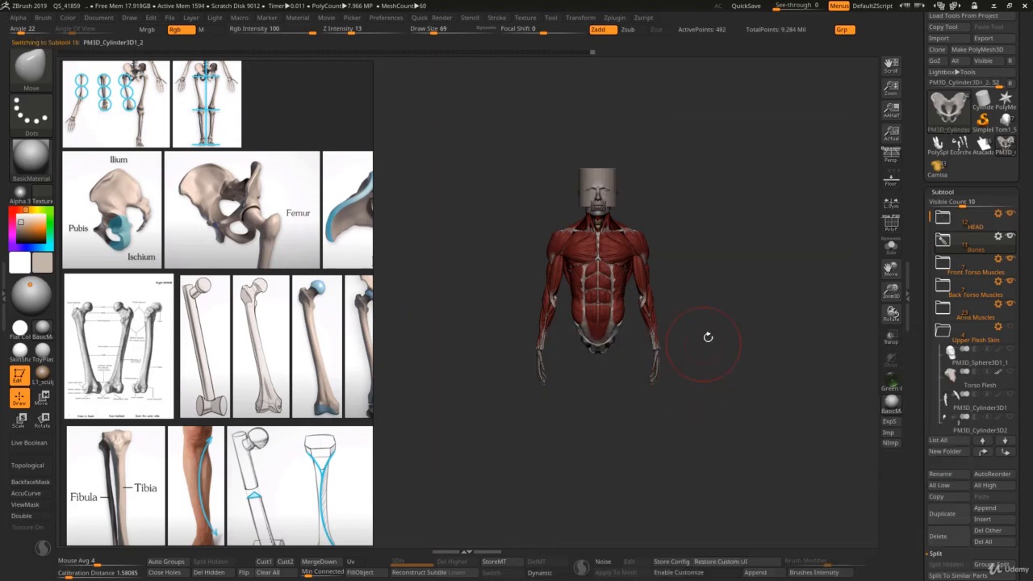
pyautogui.press('w')
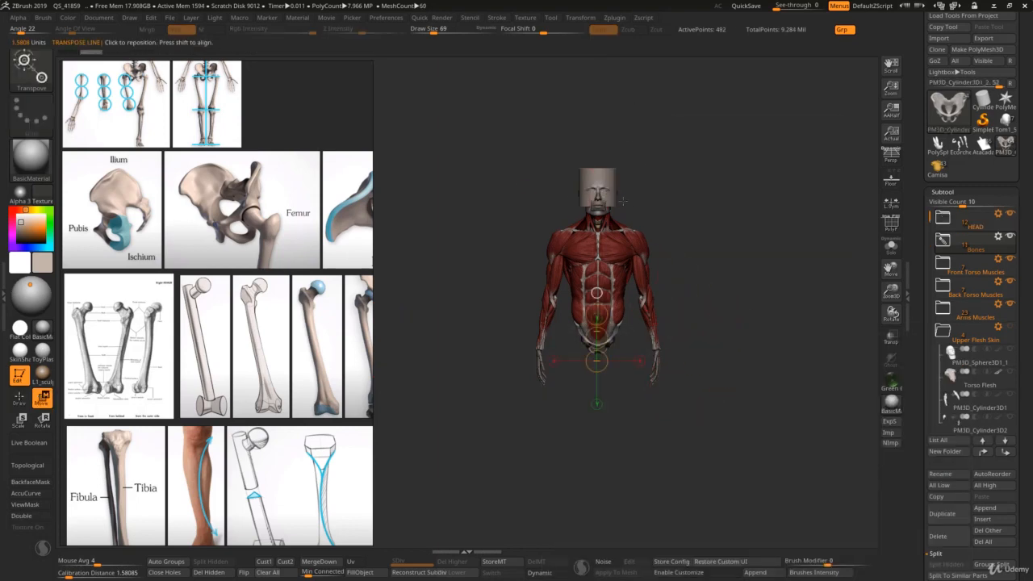
pyautogui.press('y')
pyautogui.moveTo(601, 182); pyautogui.dragTo(597, 192)
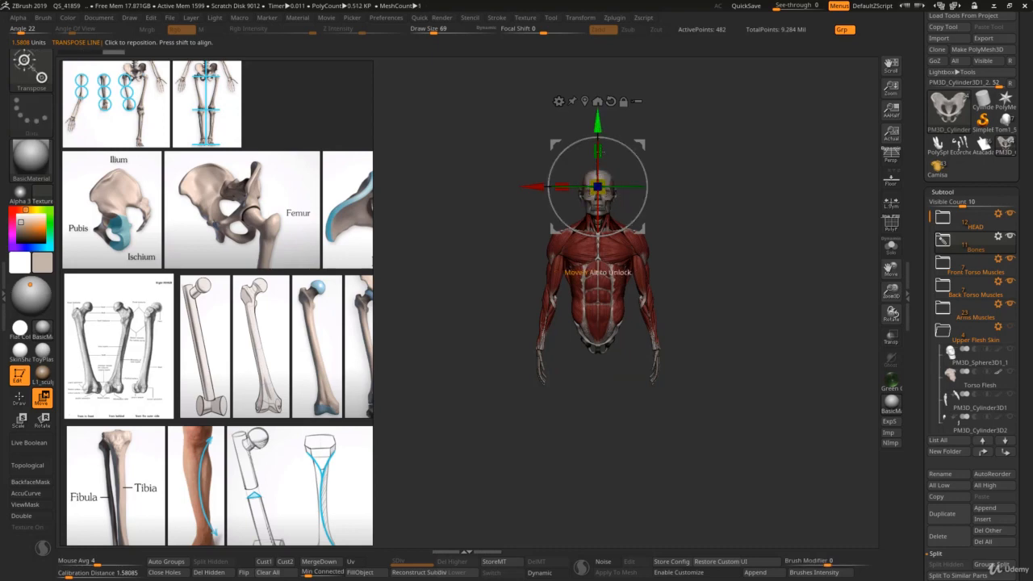
pyautogui.moveTo(597, 124); pyautogui.dragTo(597, 279)
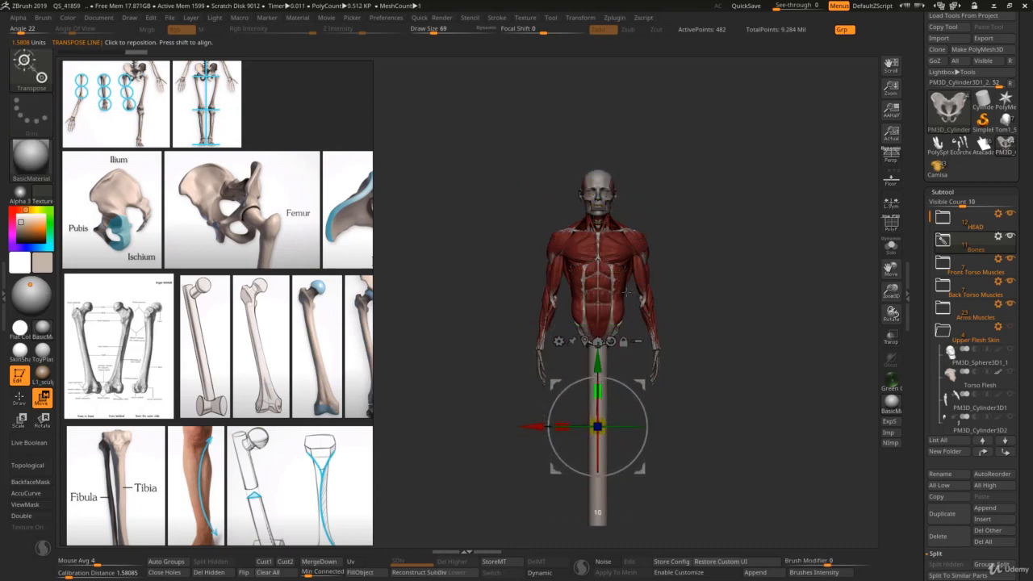
pyautogui.moveTo(601, 429)
pyautogui.mouseDown()
pyautogui.moveTo(597, 438)
pyautogui.moveTo(597, 428)
pyautogui.mouseUp()
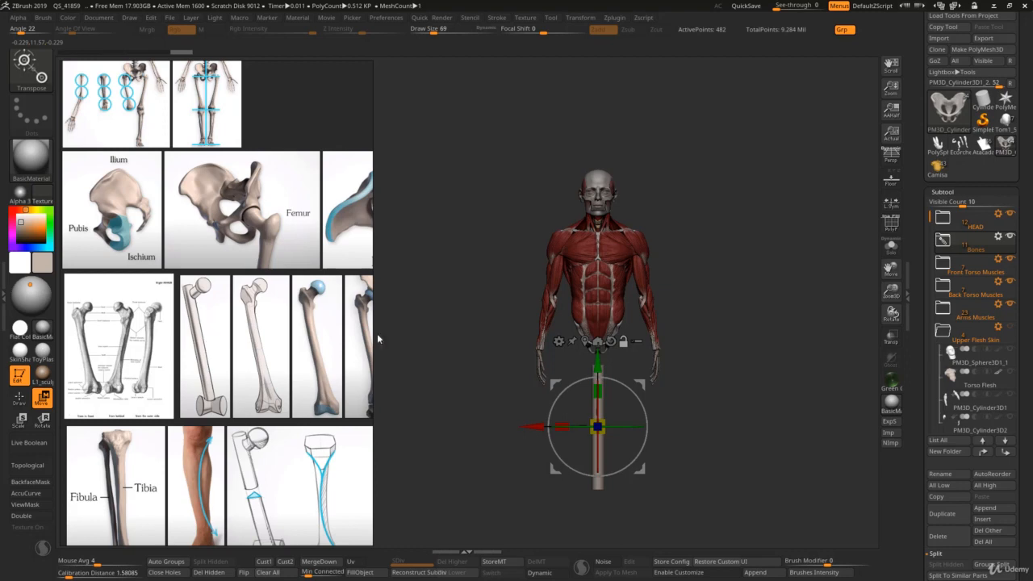
# Step: Tilt the femur shaft inward toward the knee and position its upper end beneath the hip
pyautogui.moveTo(645, 413); pyautogui.dragTo(622, 376)
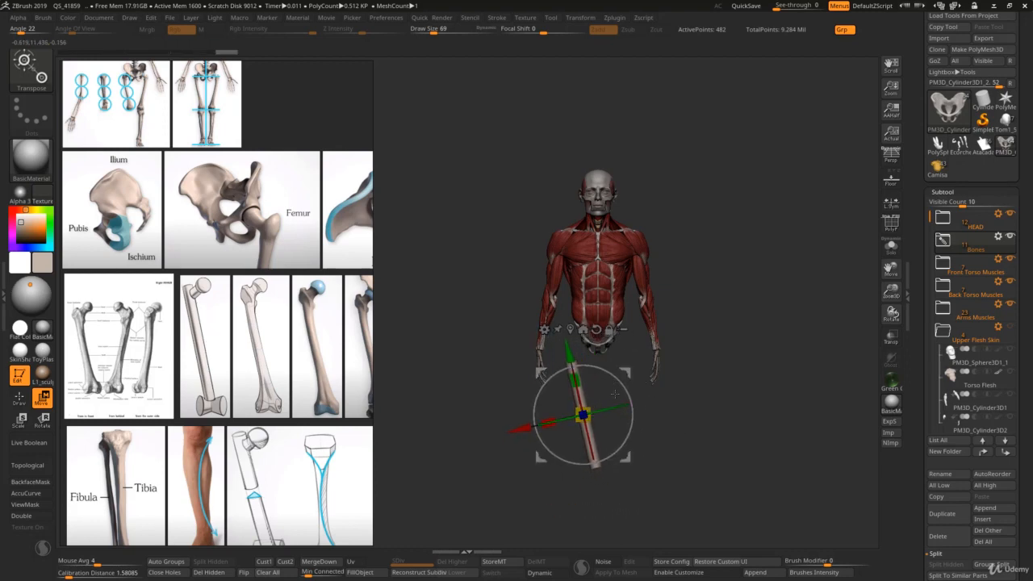
pyautogui.keyDown('ctrl'); pyautogui.moveTo(615, 393); pyautogui.dragTo(595, 397, button='right'); pyautogui.keyUp('ctrl')
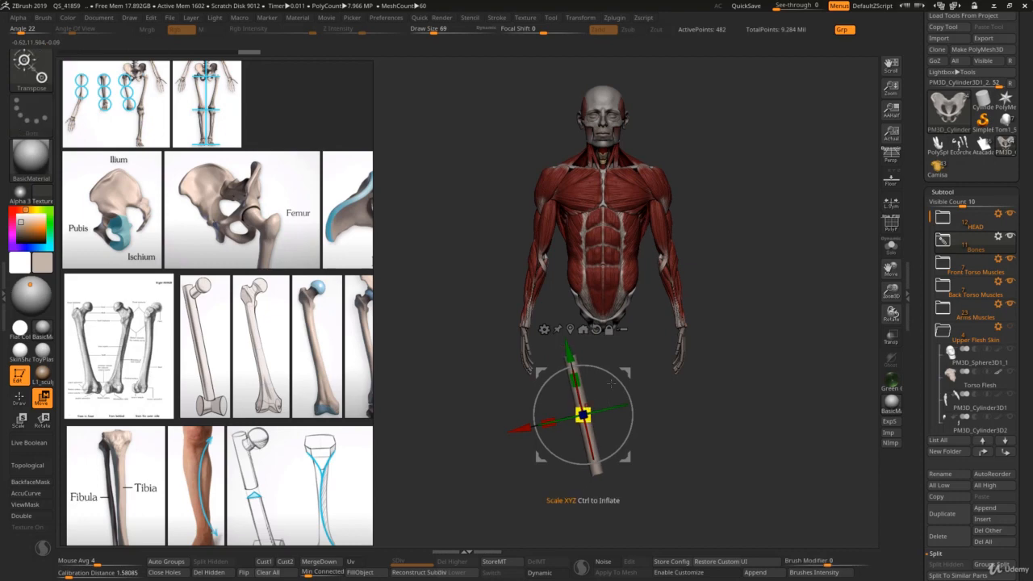
pyautogui.moveTo(627, 372); pyautogui.dragTo(625, 344)
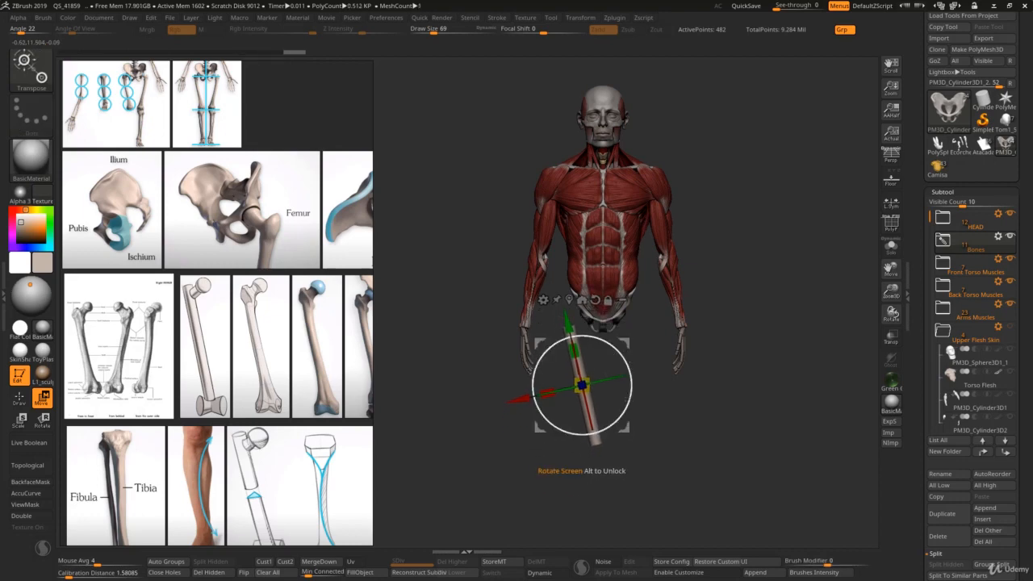
pyautogui.keyDown('alt'); pyautogui.moveTo(566, 325); pyautogui.dragTo(547, 276); pyautogui.keyUp('alt')
pyautogui.moveTo(604, 296); pyautogui.dragTo(604, 299)
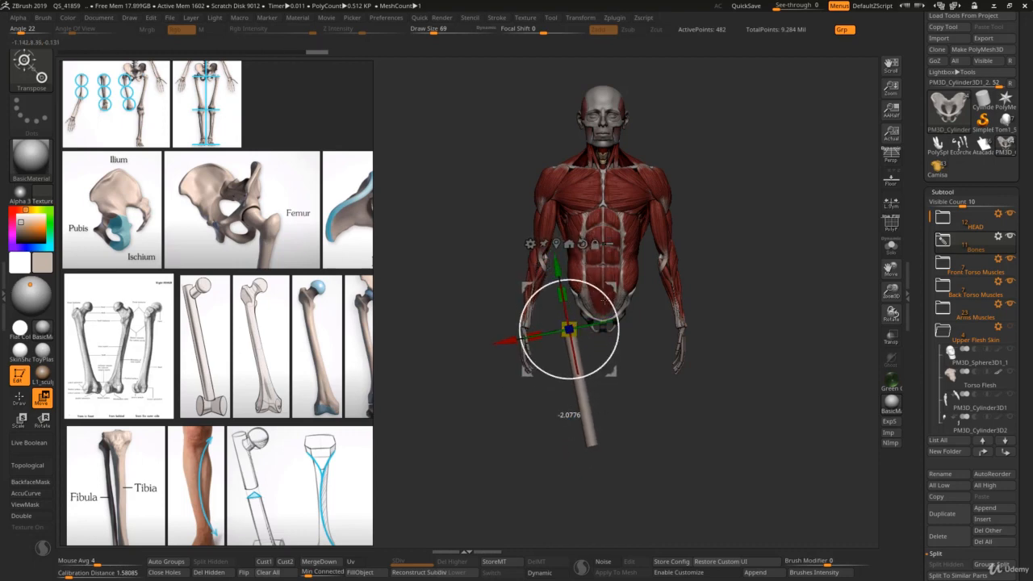
# Step: Duplicate the shaft cylinder within the subtool, turn the copy horizontal at the shaft's lower end and shorten it into a crosspiece
pyautogui.hotkey('ctrl', 'shift')
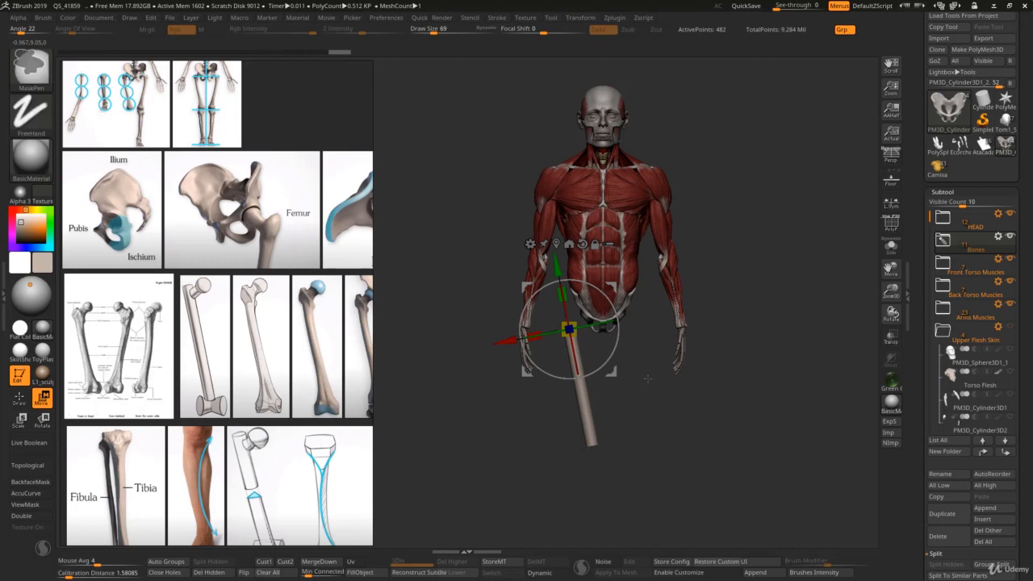
pyautogui.press('ctrl')
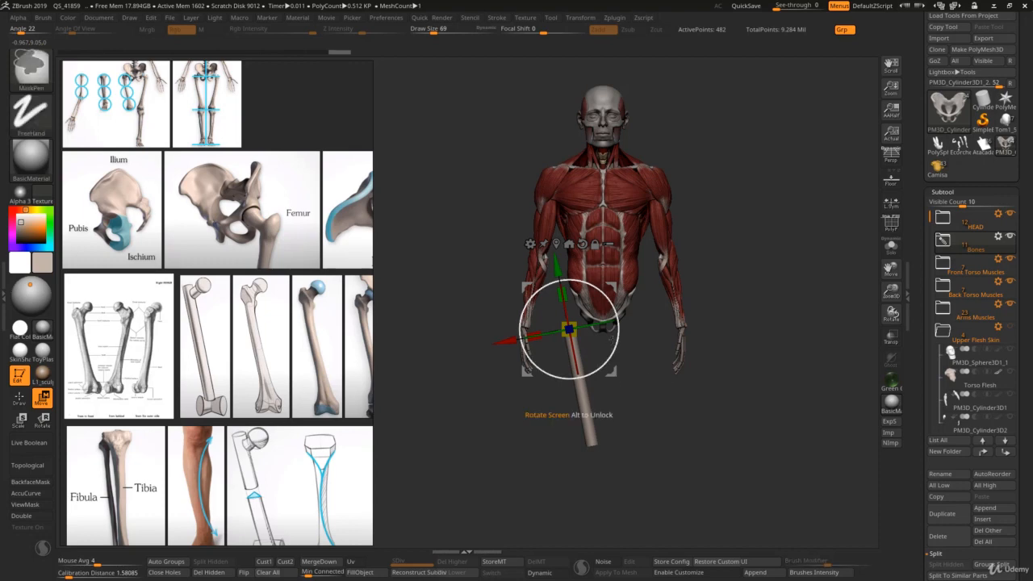
pyautogui.press('ctrl')
pyautogui.moveTo(559, 274)
pyautogui.keyDown('ctrl'); pyautogui.mouseDown()
pyautogui.moveTo(576, 372)
pyautogui.moveTo(611, 384)
pyautogui.mouseUp(); pyautogui.keyUp('ctrl')
pyautogui.moveTo(590, 436)
pyautogui.mouseDown()
pyautogui.moveTo(581, 385)
pyautogui.moveTo(626, 416)
pyautogui.moveTo(637, 445)
pyautogui.moveTo(629, 463)
pyautogui.mouseUp()
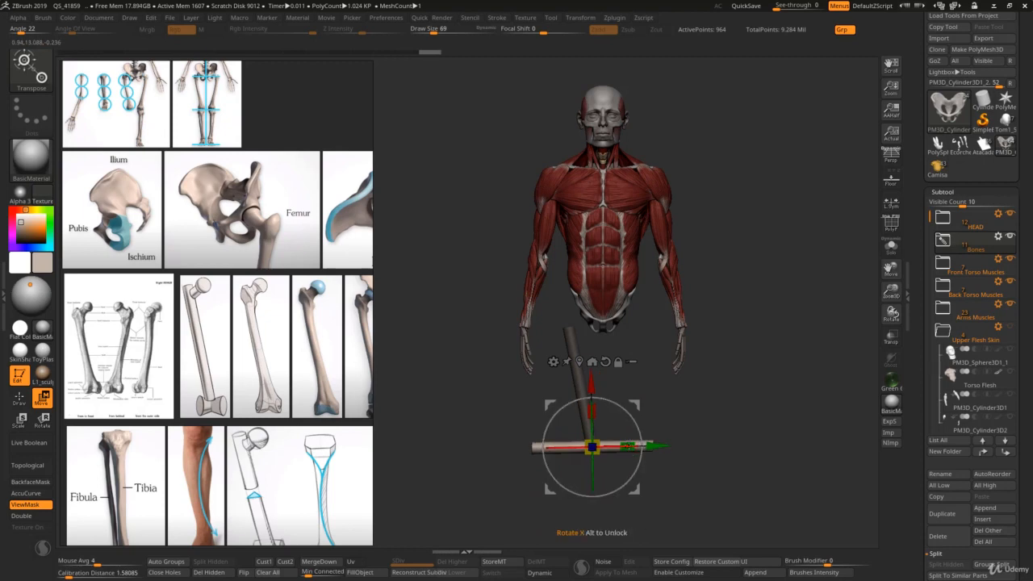
pyautogui.moveTo(633, 423); pyautogui.dragTo(632, 424)
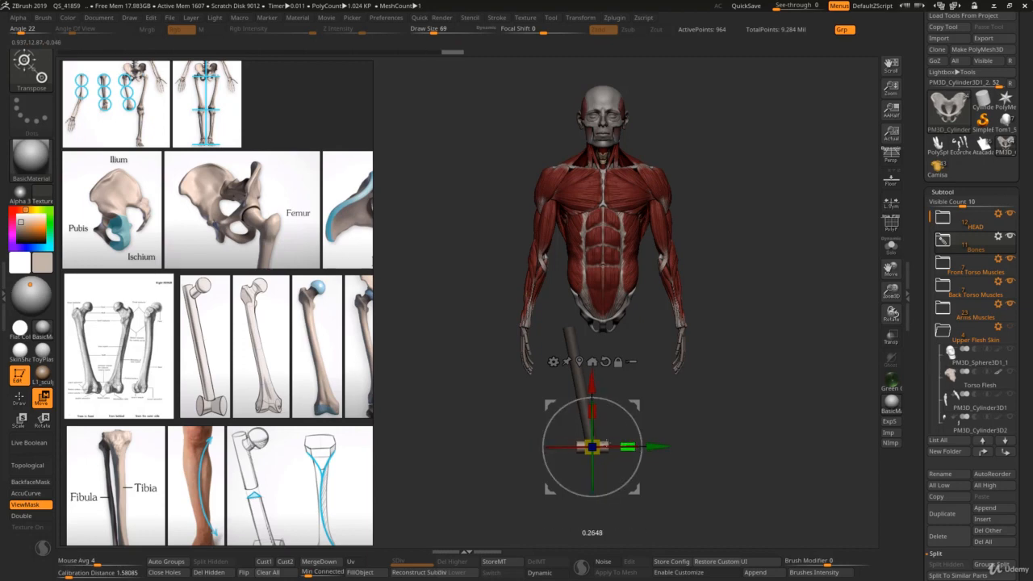
# Step: Show the polyframe and adjust the knee crosspiece's length and thickness so it is wider than the shaft
pyautogui.press('f')
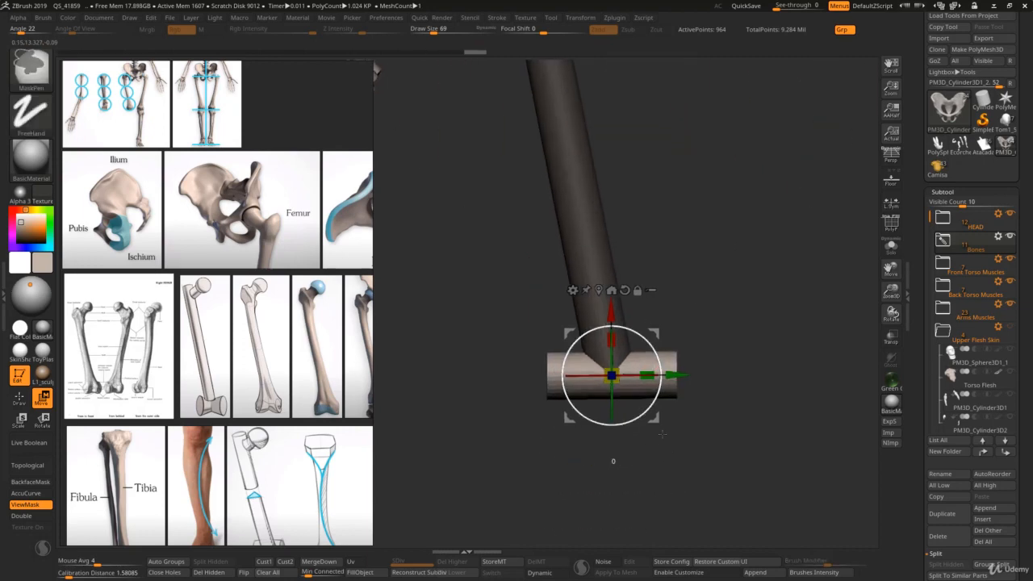
pyautogui.hotkey('shift', 'f')
pyautogui.keyDown('ctrl'); pyautogui.moveTo(622, 387); pyautogui.dragTo(629, 401, button='right'); pyautogui.keyUp('ctrl')
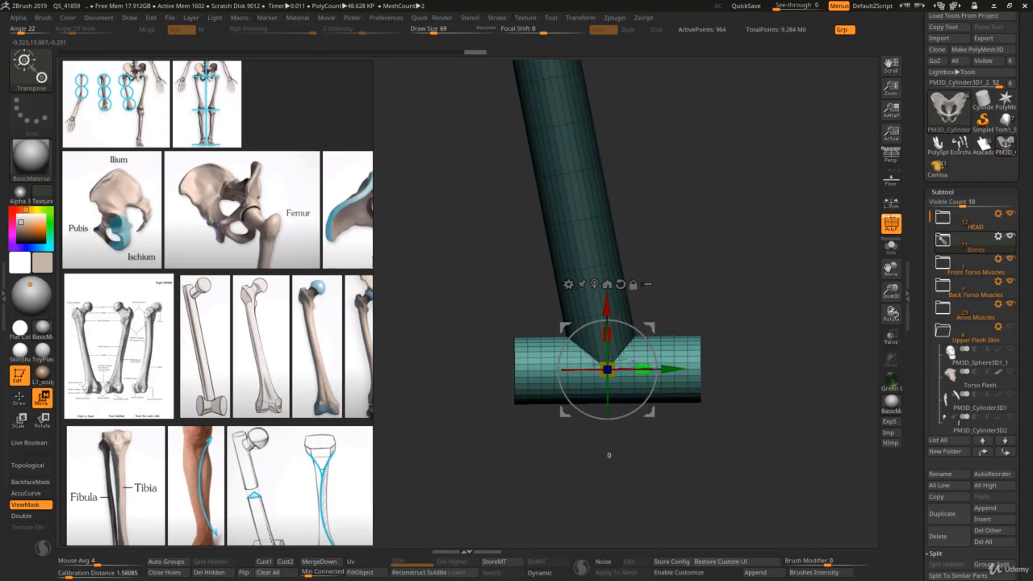
pyautogui.moveTo(643, 370); pyautogui.dragTo(630, 369)
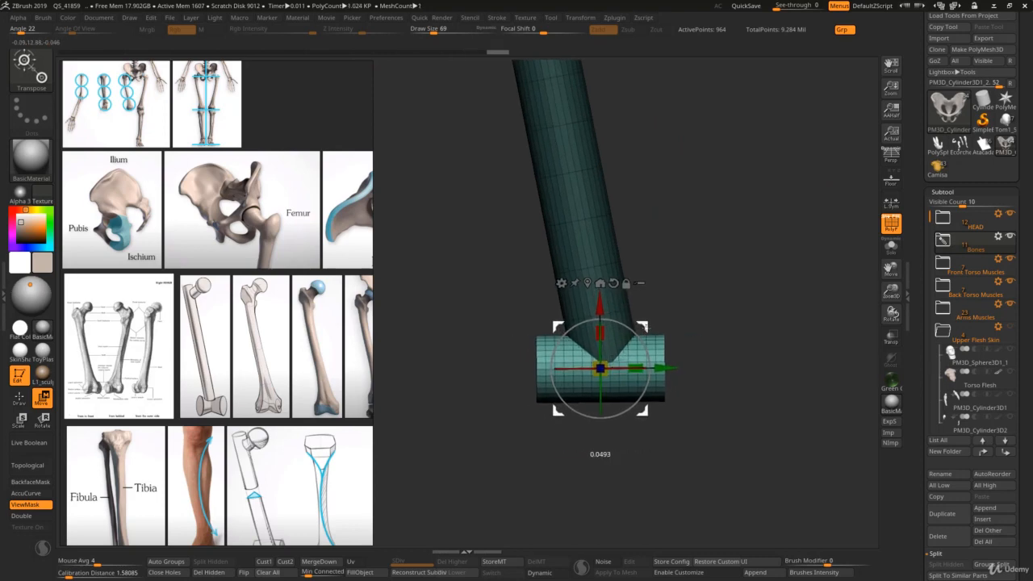
pyautogui.moveTo(644, 328); pyautogui.dragTo(646, 327)
pyautogui.moveTo(604, 367); pyautogui.dragTo(615, 361)
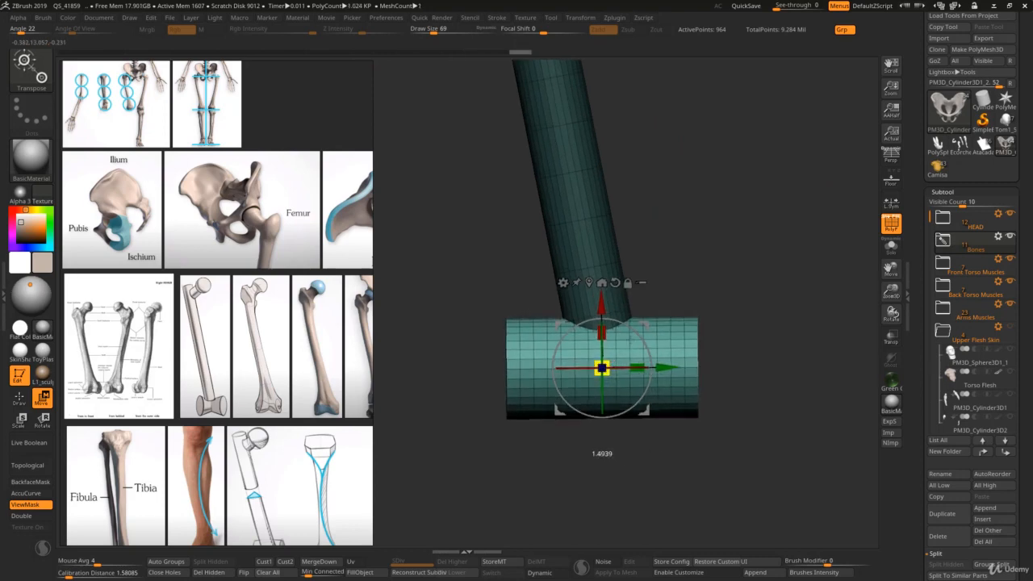
# Step: Refine the size of the knee crosspiece and centre it against the lower end of the shaft
pyautogui.keyDown('ctrl'); pyautogui.moveTo(617, 351); pyautogui.dragTo(625, 393, button='right'); pyautogui.keyUp('ctrl')
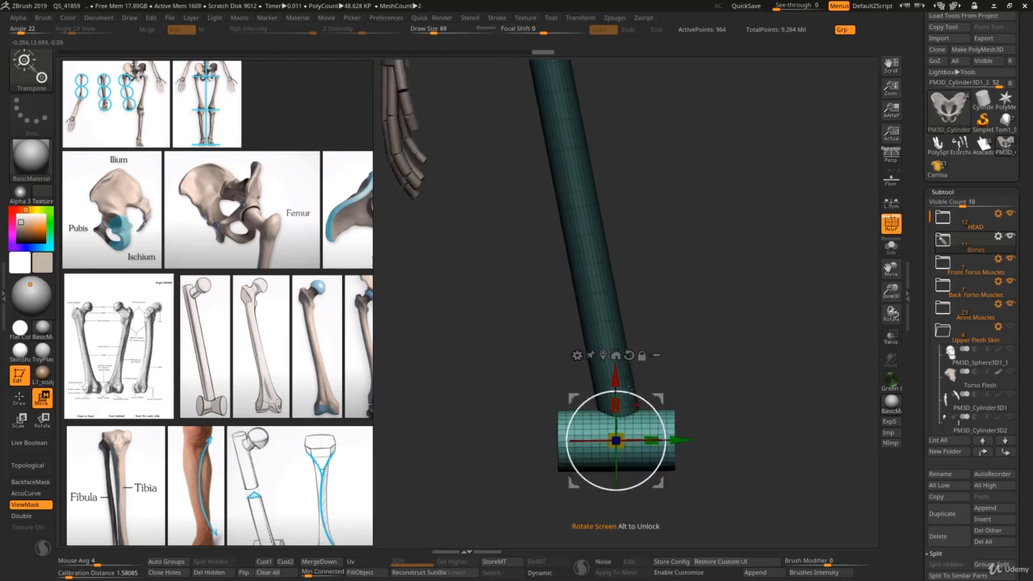
pyautogui.moveTo(626, 392)
pyautogui.mouseDown()
pyautogui.moveTo(626, 338)
pyautogui.moveTo(626, 372)
pyautogui.mouseUp()
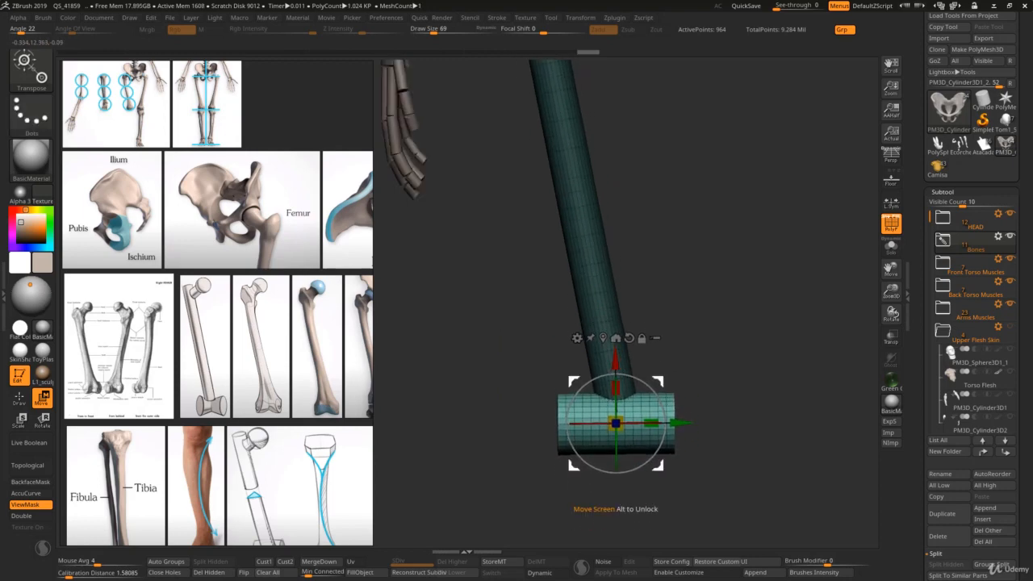
pyautogui.keyDown('ctrl'); pyautogui.moveTo(626, 372); pyautogui.dragTo(628, 337, button='right'); pyautogui.keyUp('ctrl')
pyautogui.moveTo(691, 416); pyautogui.dragTo(695, 416)
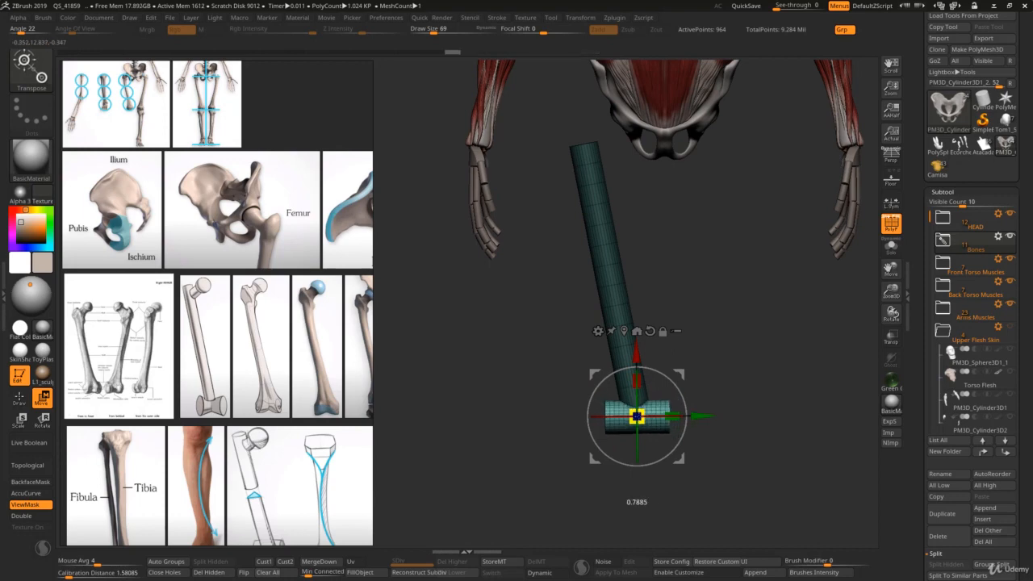
pyautogui.moveTo(702, 416); pyautogui.dragTo(696, 417)
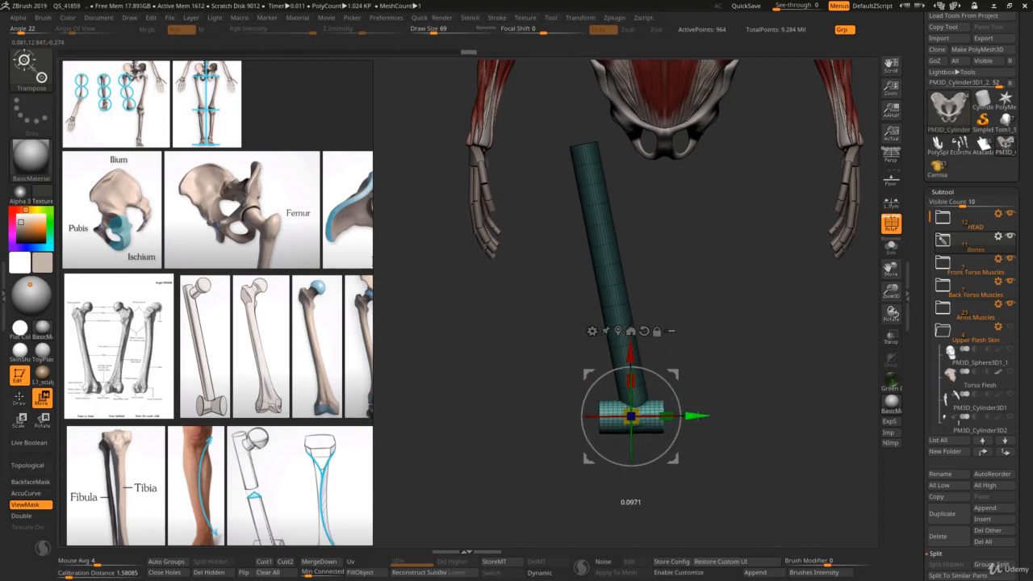
# Step: Carve a deep groove around the middle of the knee crosspiece with the DamStandard brush to form two condyles
pyautogui.press('q')
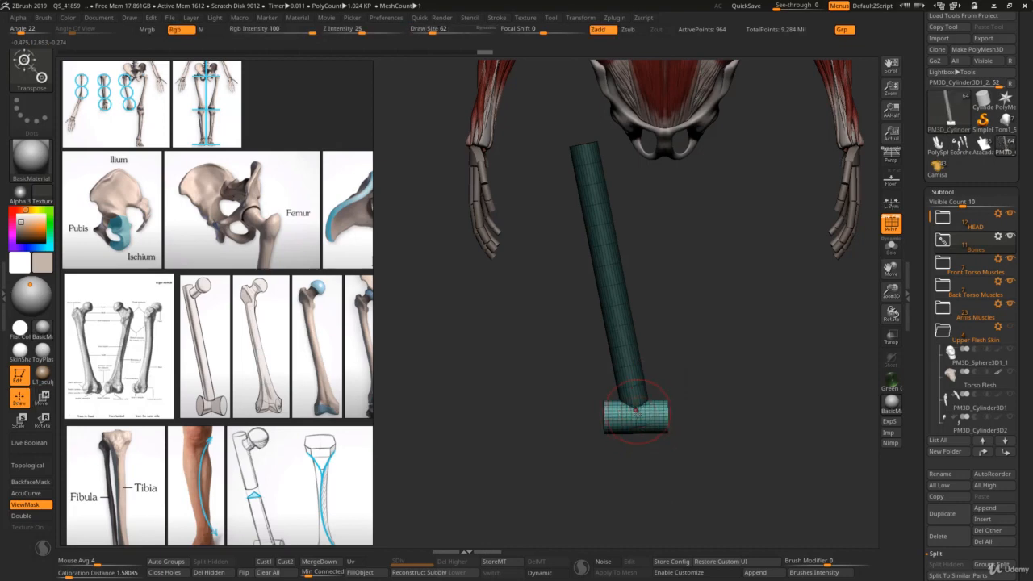
pyautogui.press('b')
pyautogui.press('d')
pyautogui.press('s')
pyautogui.press('s')
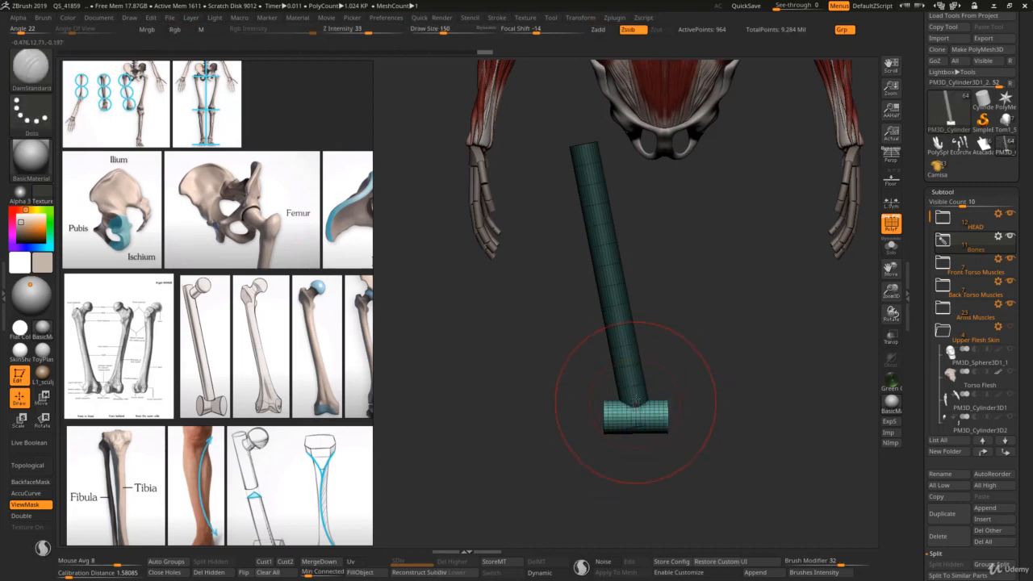
pyautogui.moveTo(625, 445)
pyautogui.mouseDown()
pyautogui.moveTo(619, 426)
pyautogui.moveTo(636, 404)
pyautogui.moveTo(637, 435)
pyautogui.moveTo(625, 409)
pyautogui.moveTo(638, 395)
pyautogui.mouseUp()
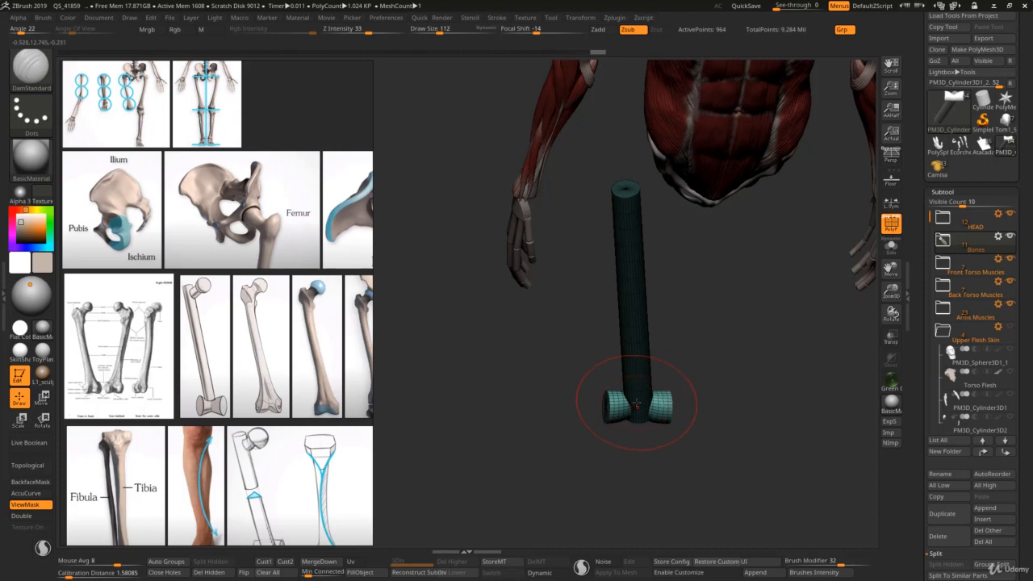
pyautogui.moveTo(636, 402)
pyautogui.mouseDown(button='right')
pyautogui.moveTo(639, 415)
pyautogui.moveTo(615, 362)
pyautogui.moveTo(605, 427)
pyautogui.mouseUp(button='right')
# Step: Push in and round the outer sides of the femoral condyles with the Move brush, adjusting the draw size to 116
pyautogui.press('b')
pyautogui.press('m')
pyautogui.press('v')
pyautogui.press('s')
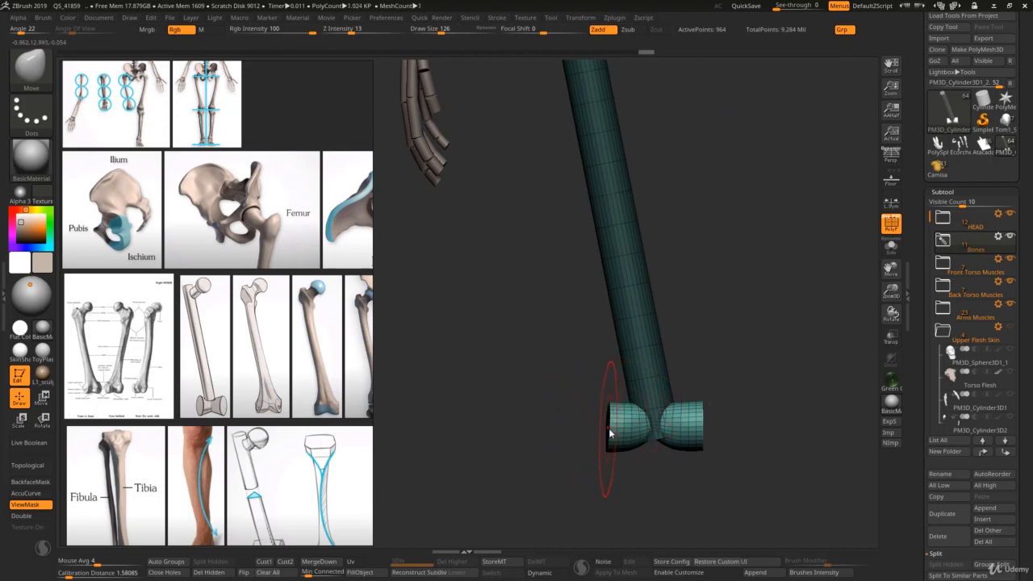
pyautogui.moveTo(702, 413); pyautogui.dragTo(695, 411)
pyautogui.press('s')
pyautogui.click(684, 410)
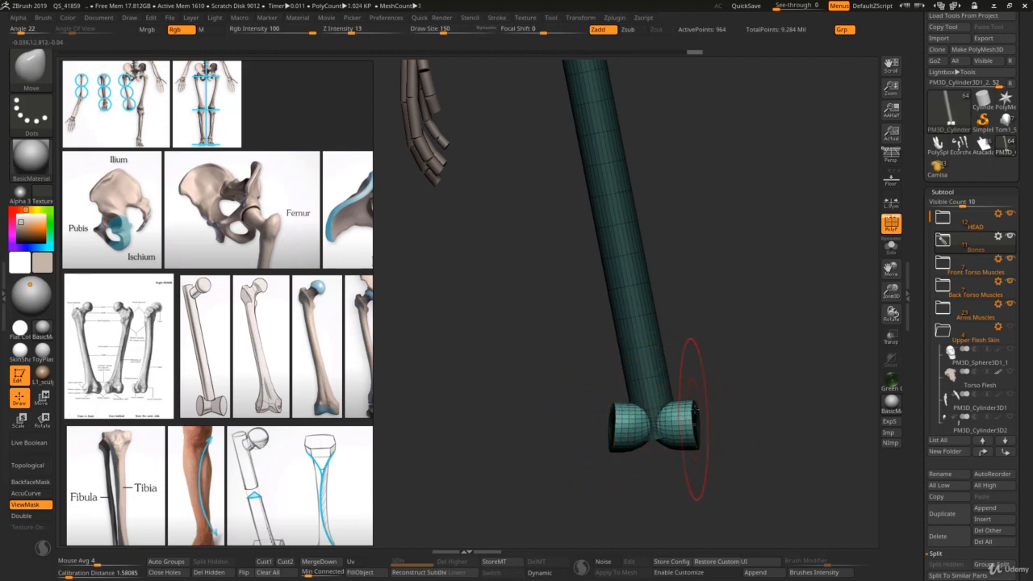
pyautogui.press('s')
pyautogui.click(656, 431)
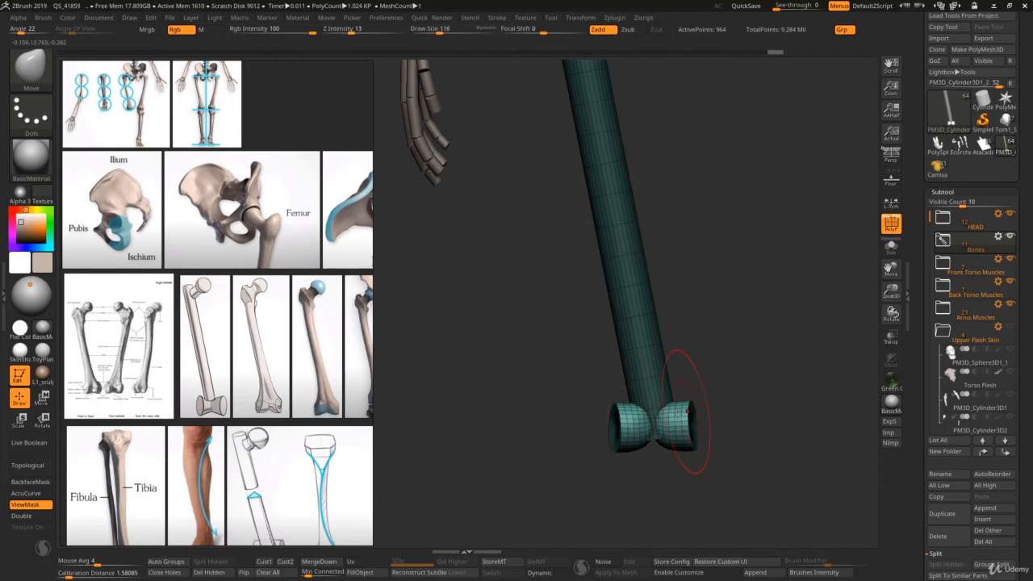
pyautogui.moveTo(687, 411)
pyautogui.keyDown('ctrl'); pyautogui.mouseDown(button='right')
pyautogui.moveTo(652, 311)
pyautogui.moveTo(659, 341)
pyautogui.mouseUp(button='right'); pyautogui.keyUp('ctrl')
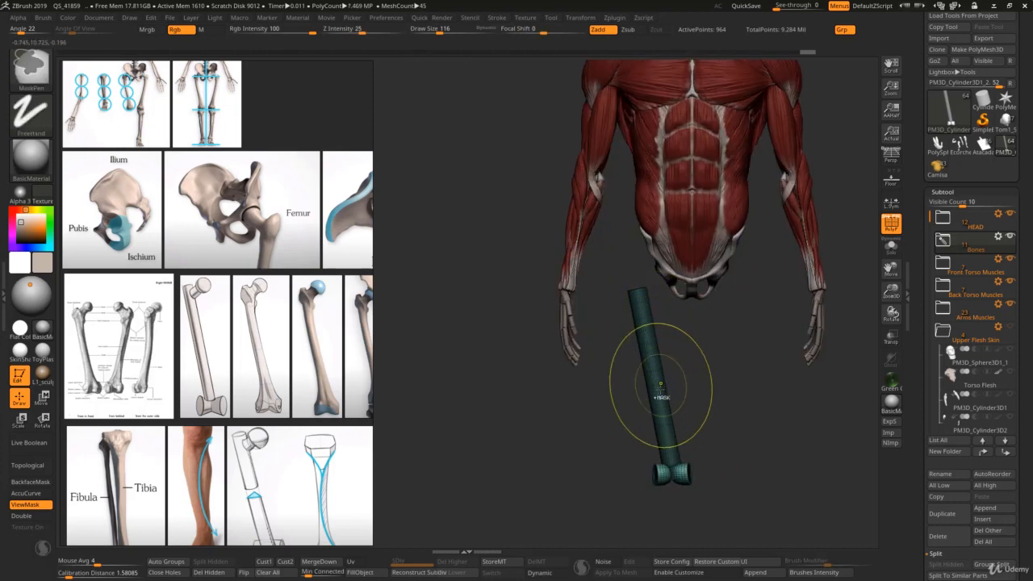
# Step: Duplicate a shortened section of the shaft near its upper end and angle it toward the hip socket as the femoral neck
pyautogui.press('w')
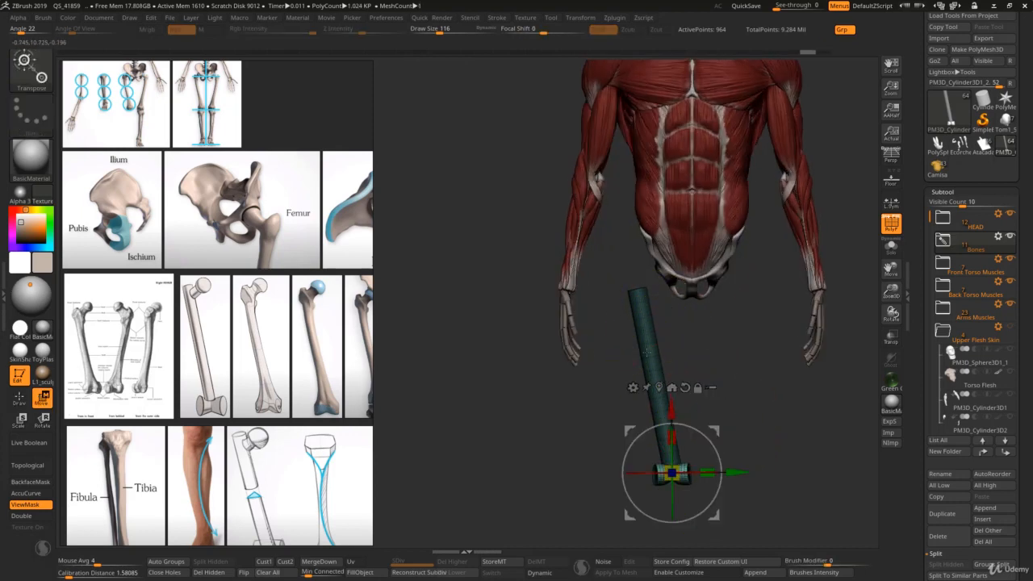
pyautogui.keyDown('ctrl'); pyautogui.moveTo(645, 337); pyautogui.dragTo(676, 499); pyautogui.keyUp('ctrl')
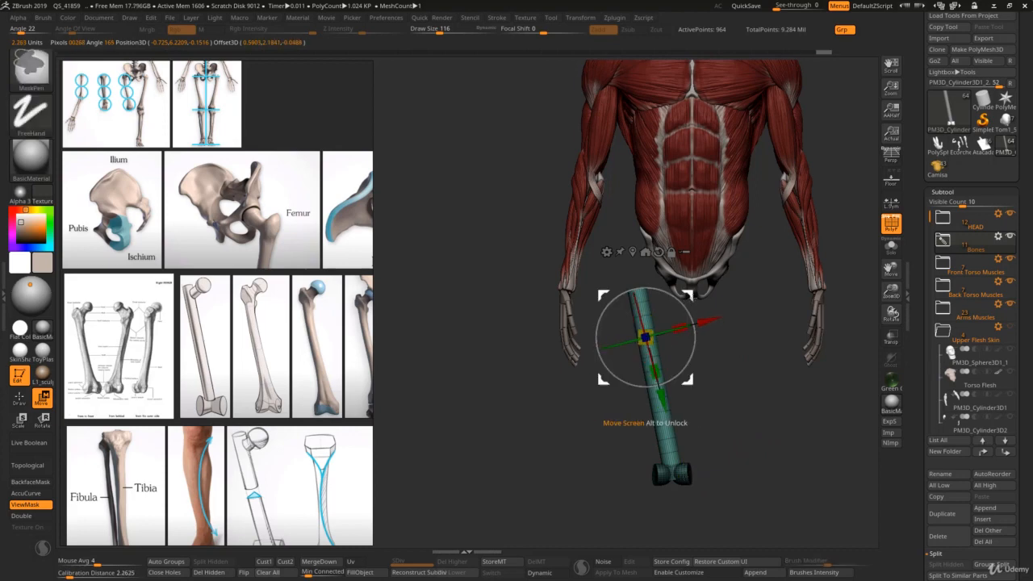
pyautogui.keyDown('ctrl'); pyautogui.moveTo(685, 299); pyautogui.dragTo(605, 329); pyautogui.keyUp('ctrl')
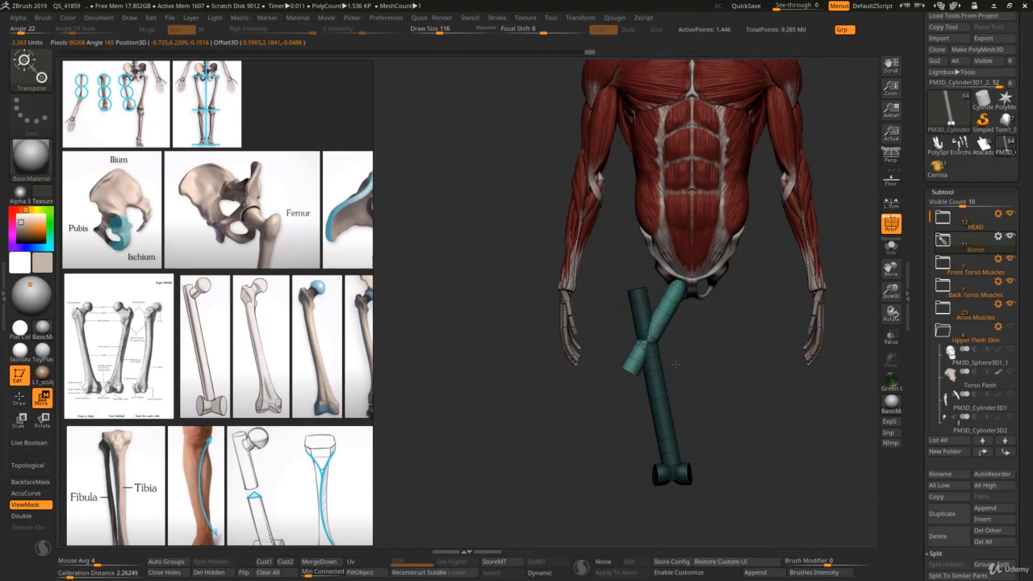
pyautogui.keyDown('alt'); pyautogui.moveTo(676, 364); pyautogui.dragTo(659, 466, button='right'); pyautogui.keyUp('alt')
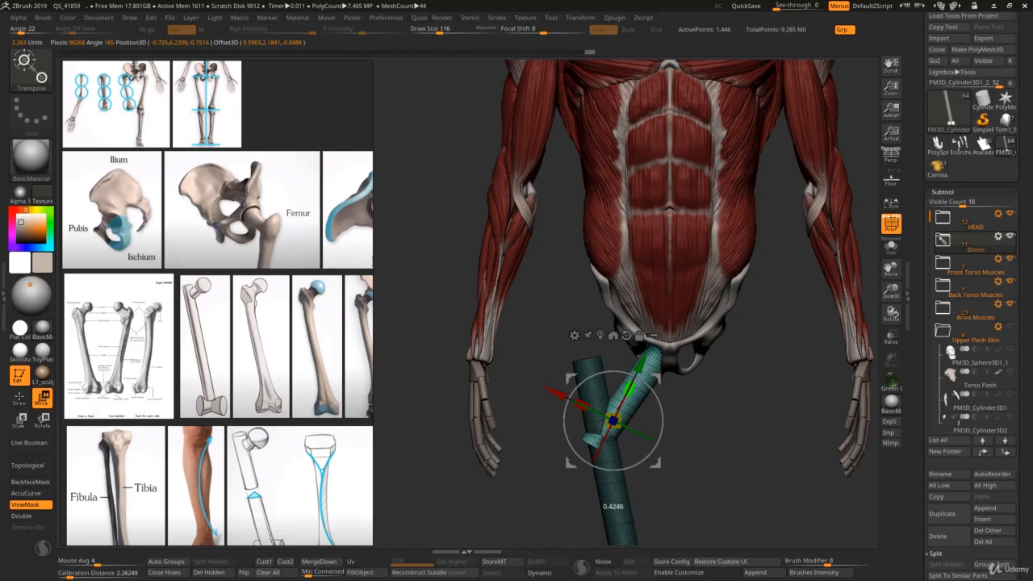
# Step: Shorten the femoral neck and shift it into line with the hip socket from the front and side
pyautogui.moveTo(633, 389); pyautogui.dragTo(626, 411)
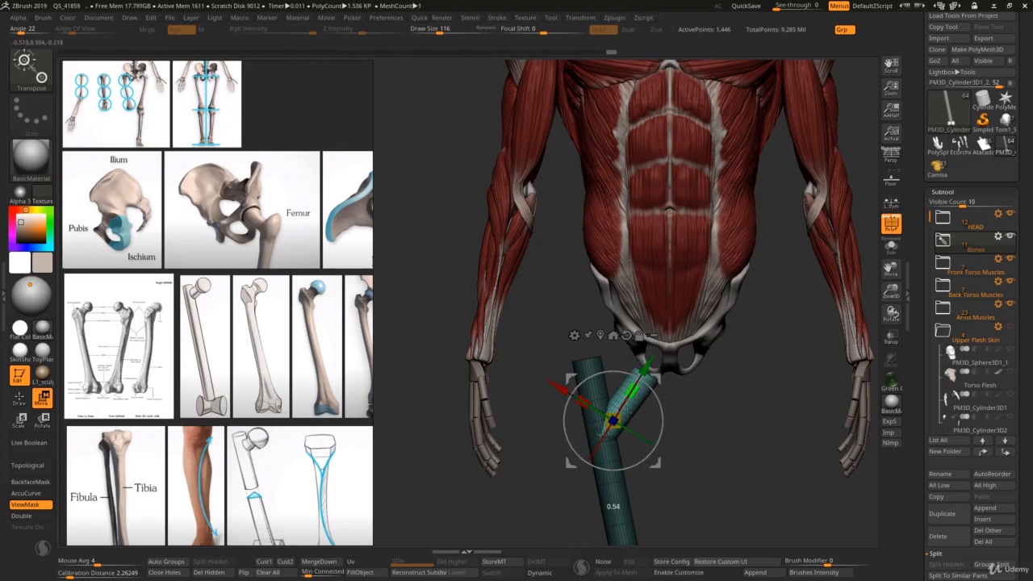
pyautogui.moveTo(633, 400)
pyautogui.keyDown('alt'); pyautogui.mouseDown(button='right')
pyautogui.moveTo(600, 436)
pyautogui.moveTo(637, 410)
pyautogui.mouseUp(button='right'); pyautogui.keyUp('alt')
pyautogui.moveTo(614, 389); pyautogui.dragTo(607, 359)
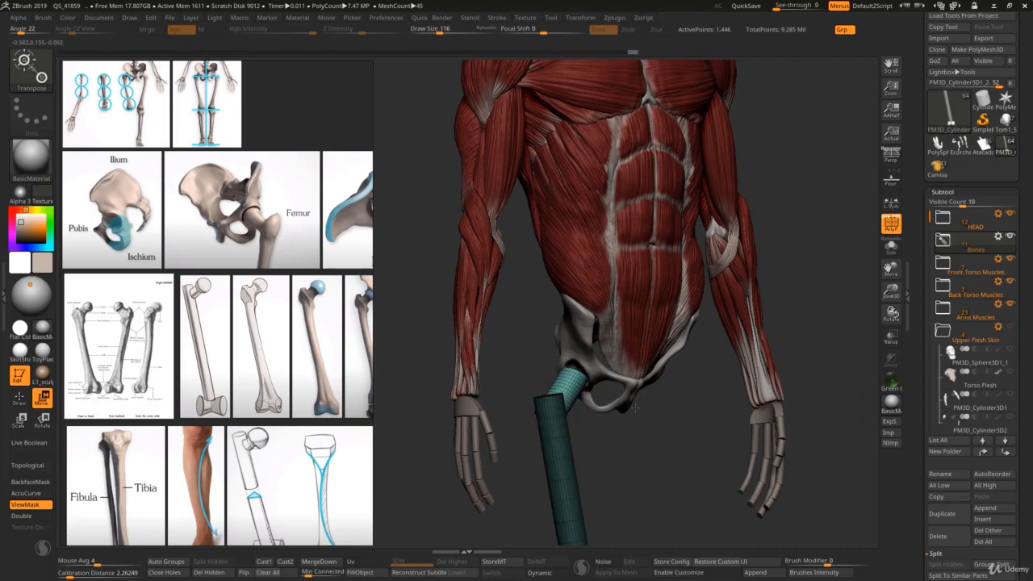
pyautogui.moveTo(606, 364); pyautogui.dragTo(636, 409, button='right')
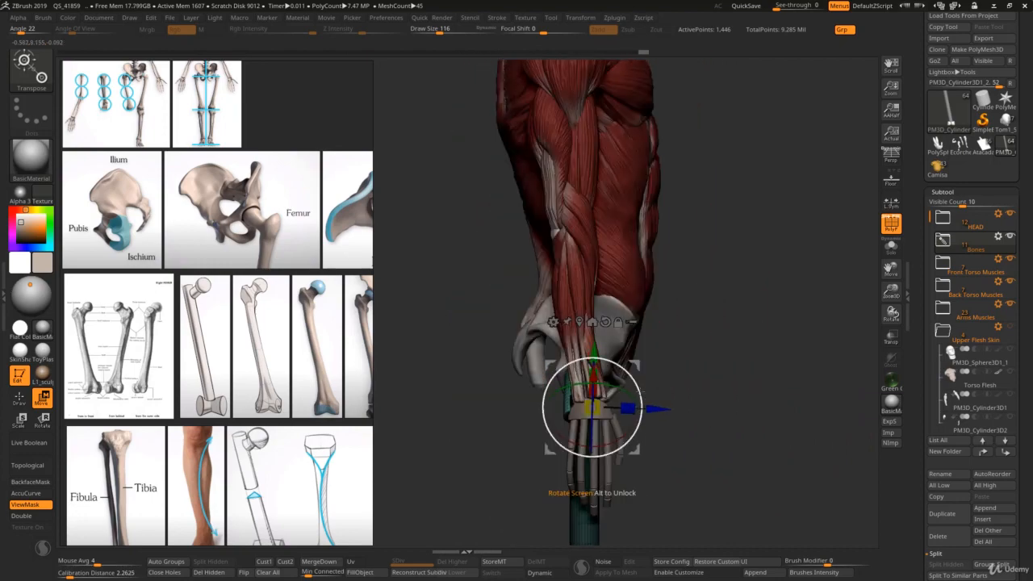
pyautogui.moveTo(654, 409); pyautogui.dragTo(659, 409)
pyautogui.moveTo(657, 409)
pyautogui.mouseDown(button='right')
pyautogui.moveTo(595, 405)
pyautogui.moveTo(658, 420)
pyautogui.moveTo(628, 434)
pyautogui.moveTo(642, 415)
pyautogui.mouseUp(button='right')
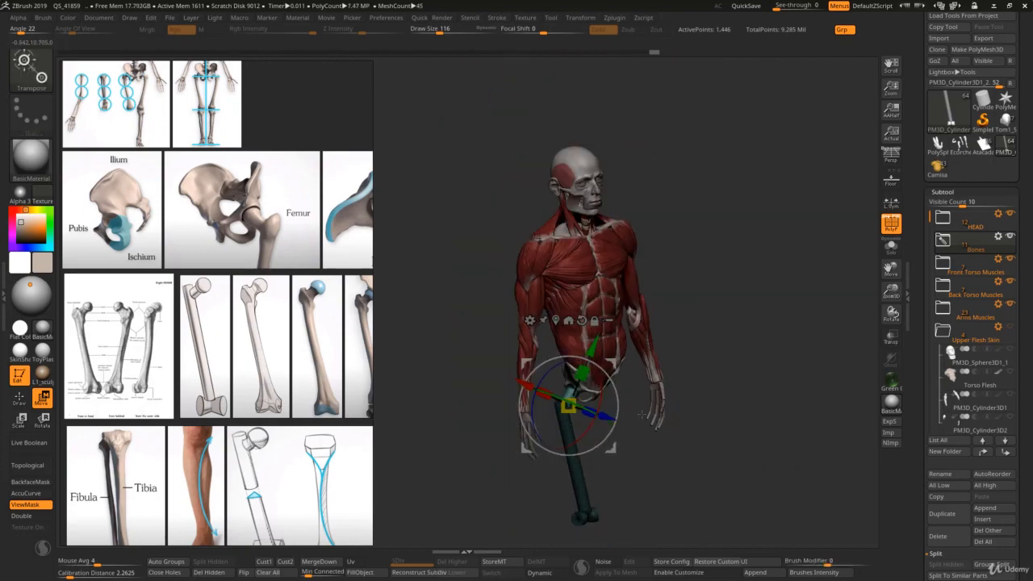
# Step: Following the side view in the lower-limb bone chart, shift the femoral condyles backward relative to the shaft with the Move brush
pyautogui.scroll(-5, 267, 449)
pyautogui.moveTo(348, 418); pyautogui.dragTo(233, 368, button='middle')
pyautogui.moveTo(122, 214); pyautogui.dragTo(258, 291, button='middle')
pyautogui.scroll(8, 258, 289)
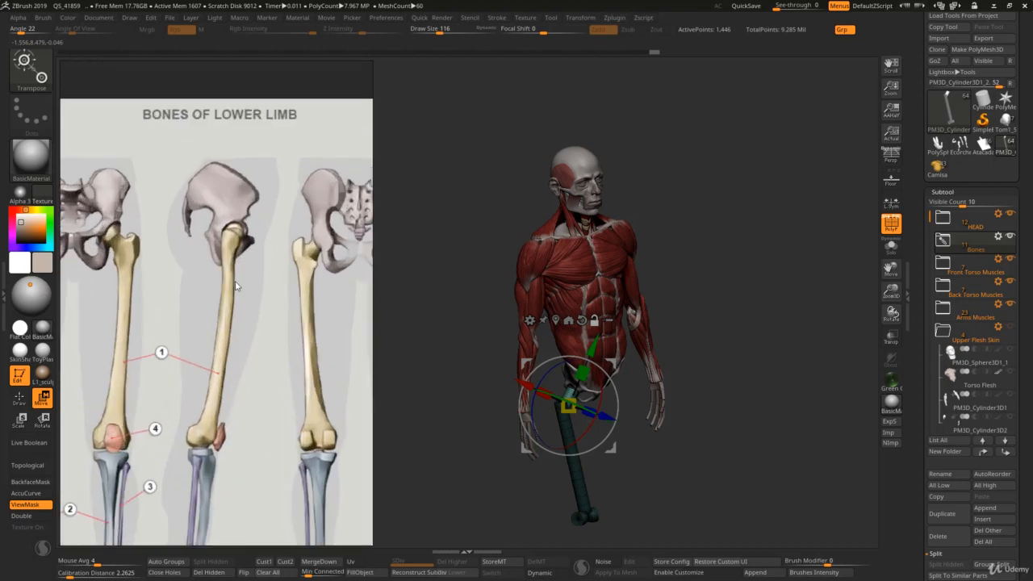
pyautogui.moveTo(571, 401); pyautogui.dragTo(625, 387)
pyautogui.scroll(-5, 294, 353)
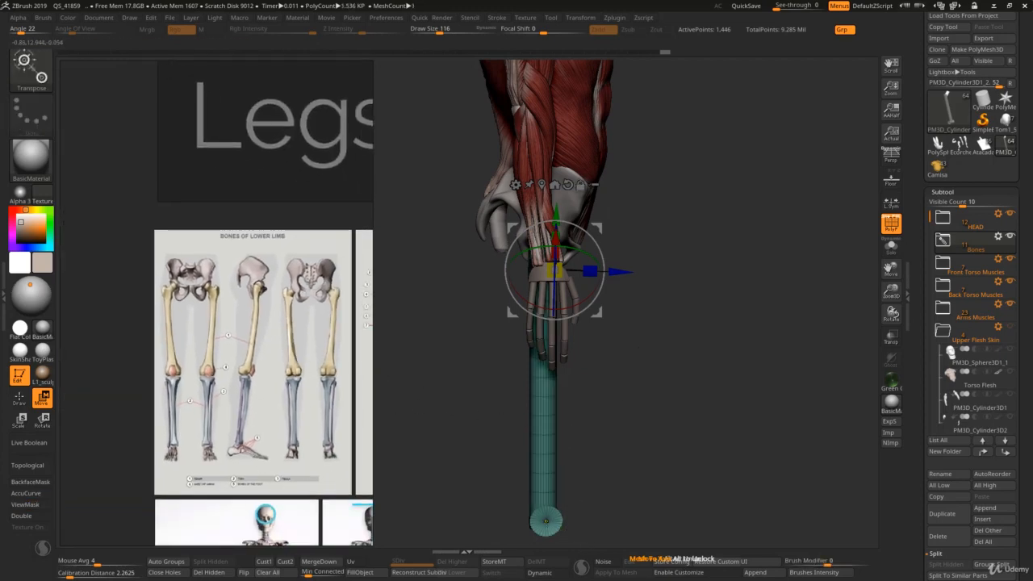
pyautogui.click(545, 520)
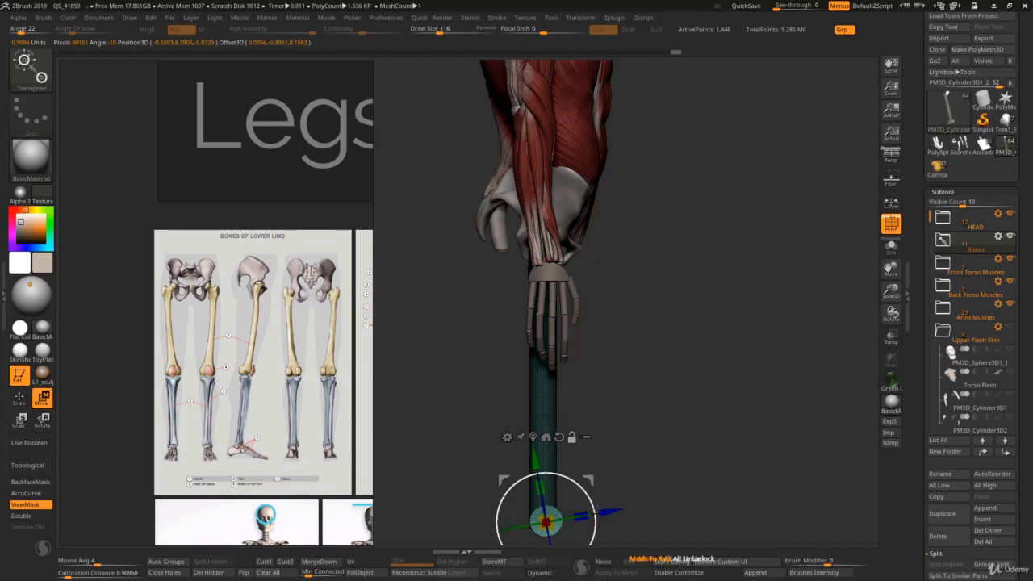
pyautogui.keyDown('alt'); pyautogui.moveTo(591, 474); pyautogui.dragTo(565, 329); pyautogui.keyUp('alt')
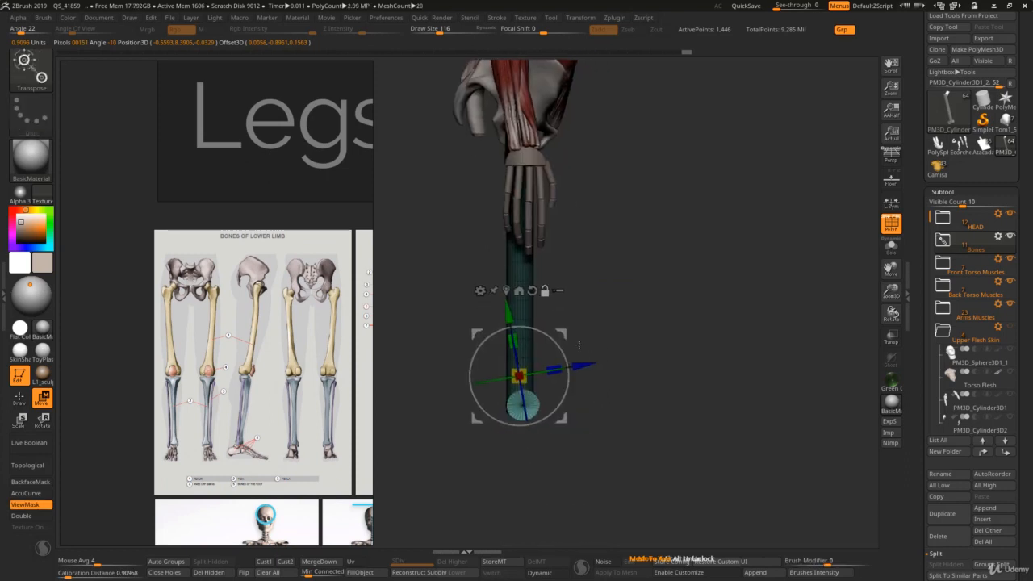
pyautogui.press('q')
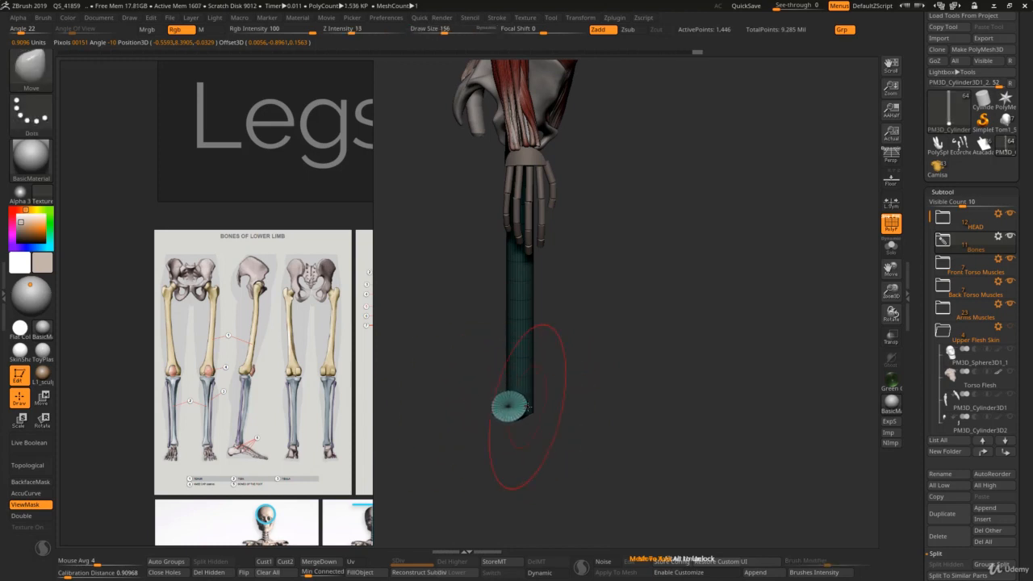
pyautogui.press(']')
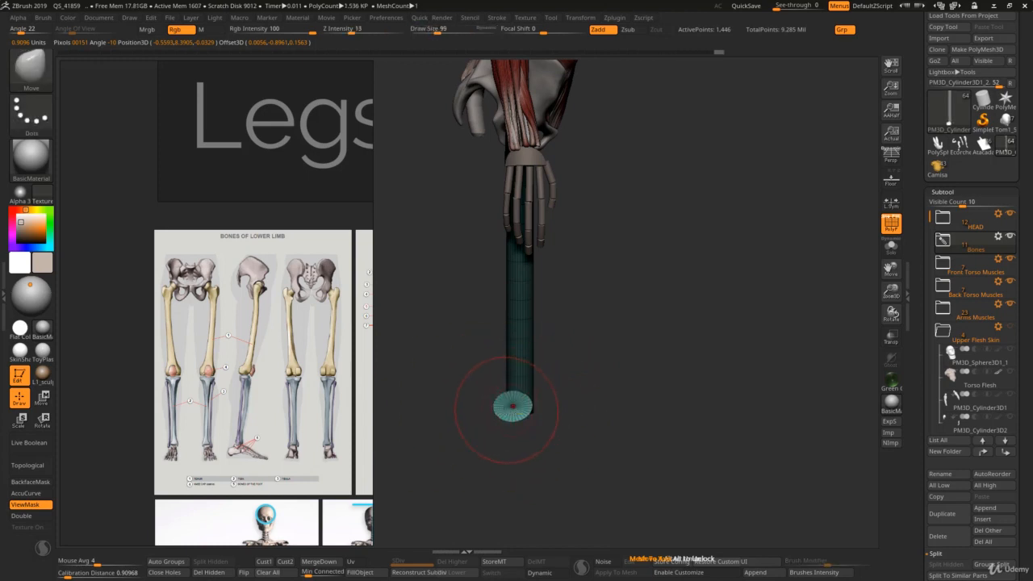
pyautogui.moveTo(528, 418); pyautogui.dragTo(502, 410, button='right')
pyautogui.press(']')
pyautogui.press(']')
pyautogui.press(']')
pyautogui.press(']')
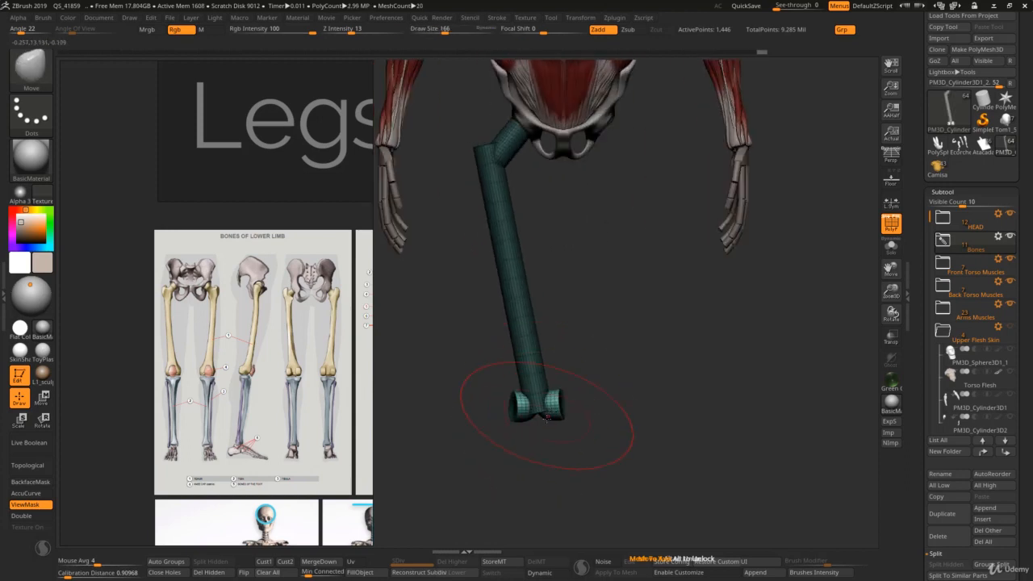
# Step: Reduce the brush draw size to 69 and compare the femur's front view with the lower-limb bone chart
pyautogui.press('[')
pyautogui.press('[')
pyautogui.press('[')
pyautogui.press('[')
pyautogui.press('[')
pyautogui.press('[')
pyautogui.moveTo(530, 341)
pyautogui.keyDown('ctrl'); pyautogui.mouseDown(button='right')
pyautogui.moveTo(524, 178)
pyautogui.moveTo(524, 231)
pyautogui.mouseUp(button='right'); pyautogui.keyUp('ctrl')
pyautogui.keyDown('alt'); pyautogui.moveTo(498, 182); pyautogui.dragTo(508, 275, button='right'); pyautogui.keyUp('alt')
pyautogui.scroll(3, 302, 290)
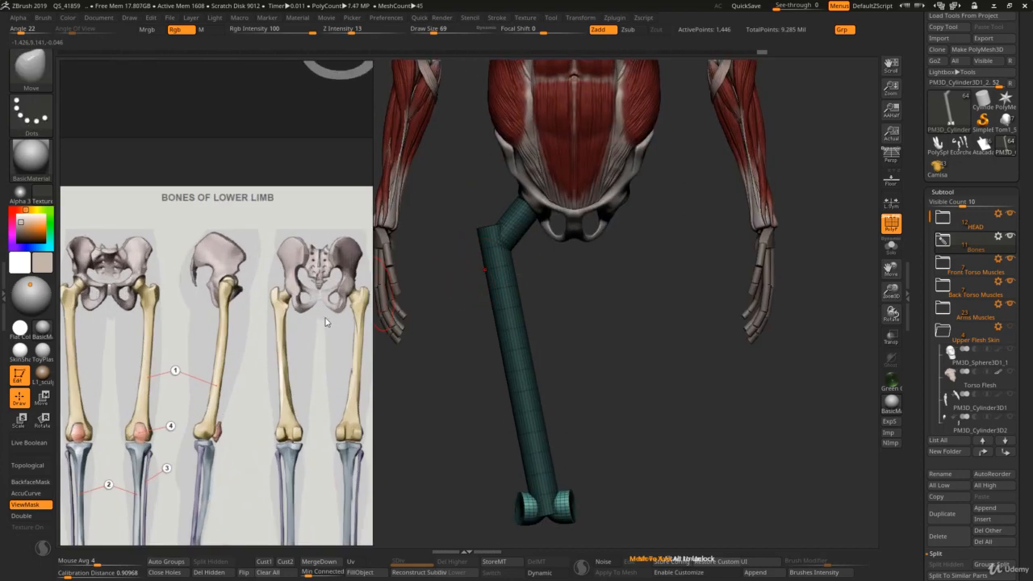
pyautogui.moveTo(325, 319); pyautogui.dragTo(363, 315, button='middle')
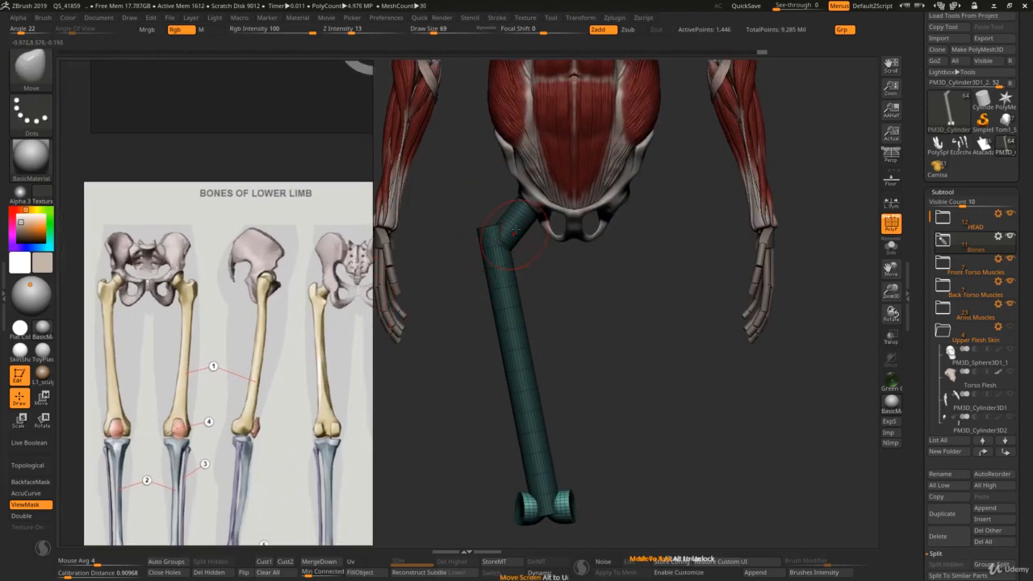
# Step: Isolate the shaft with a mask and adjust its alignment slightly from a pivot at the knee end
pyautogui.press('w')
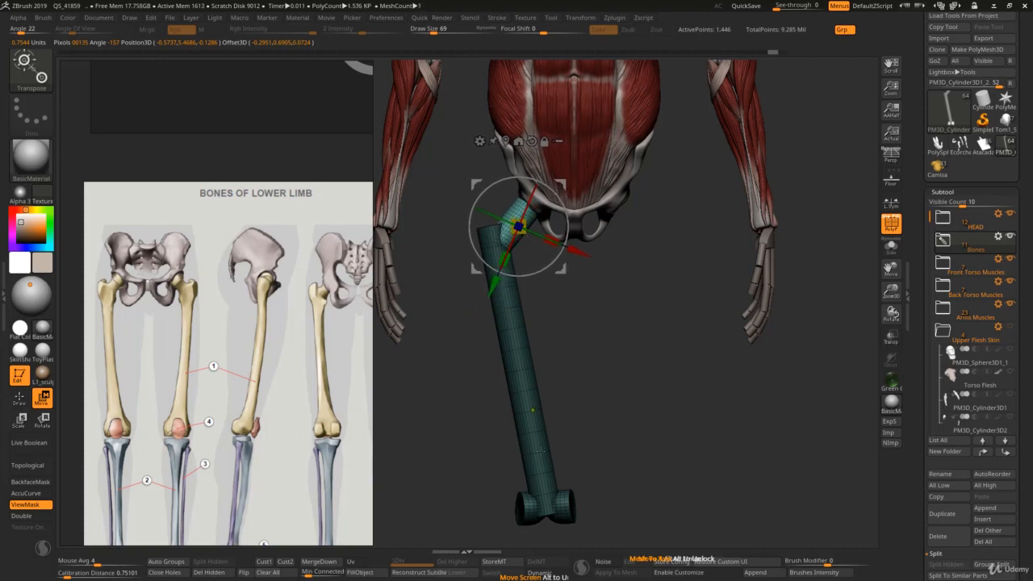
pyautogui.keyDown('ctrl'); pyautogui.click(541, 483); pyautogui.keyUp('ctrl')
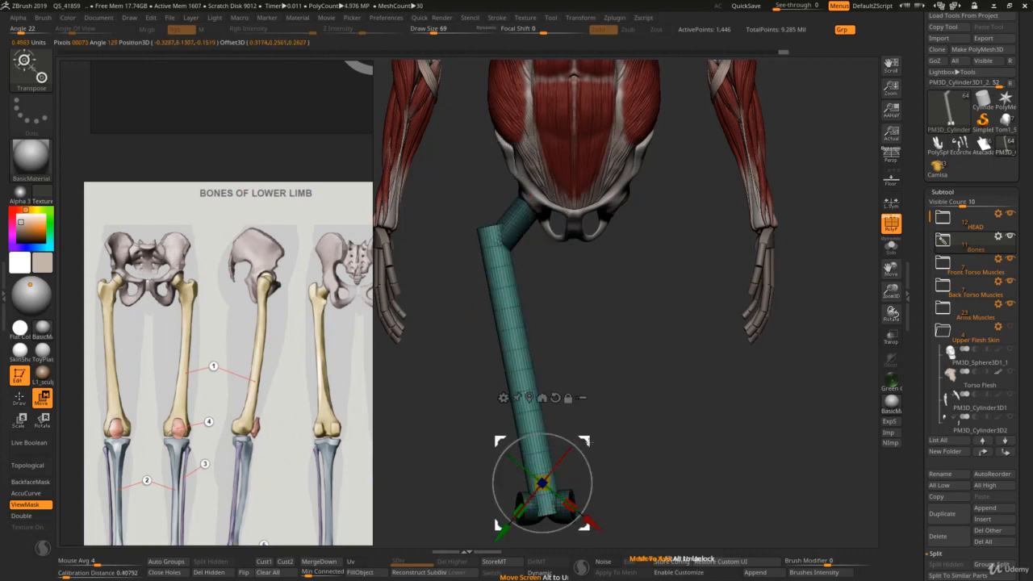
pyautogui.moveTo(589, 441)
pyautogui.keyDown('alt'); pyautogui.mouseDown()
pyautogui.moveTo(592, 468)
pyautogui.moveTo(578, 473)
pyautogui.moveTo(576, 457)
pyautogui.mouseUp(); pyautogui.keyUp('alt')
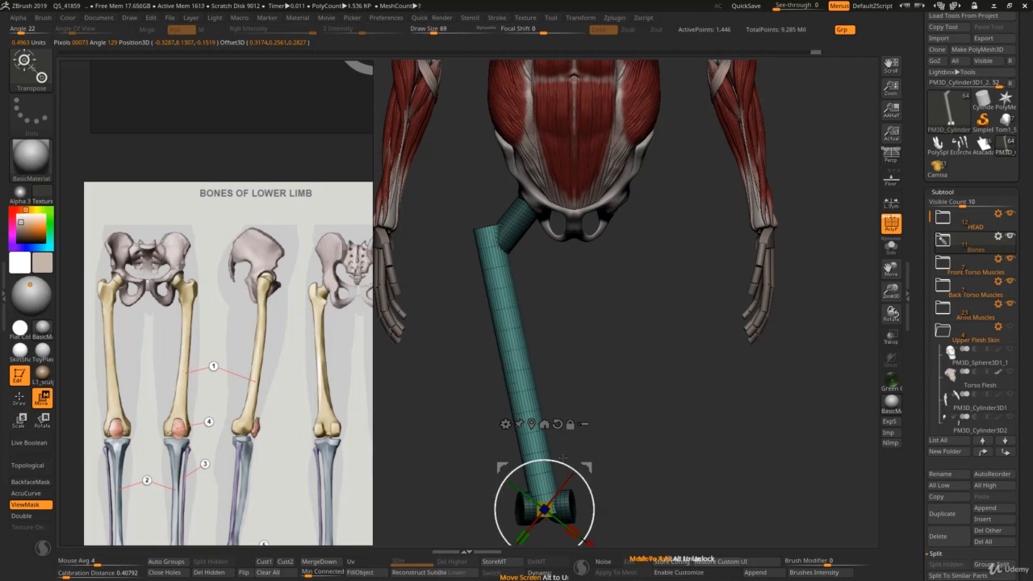
pyautogui.moveTo(555, 459); pyautogui.dragTo(558, 461)
# Step: Clear the mask from the femur and check its overall proportions against the lower-limb bone chart
pyautogui.press('q')
pyautogui.keyDown('ctrl'); pyautogui.moveTo(563, 382); pyautogui.dragTo(583, 406, button='right'); pyautogui.keyUp('ctrl')
pyautogui.press('w')
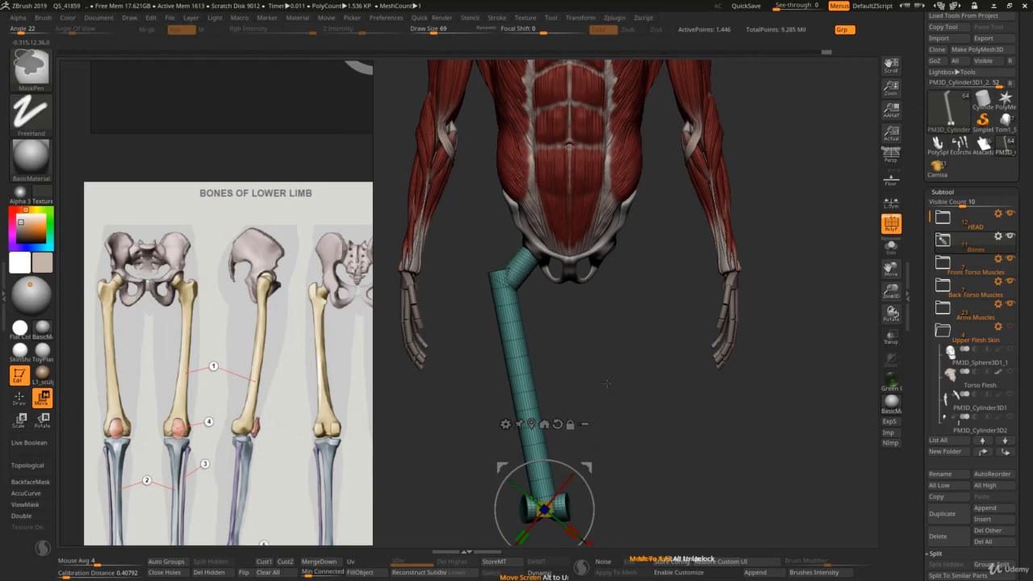
pyautogui.keyDown('alt'); pyautogui.moveTo(581, 355); pyautogui.dragTo(577, 269, button='right'); pyautogui.keyUp('alt')
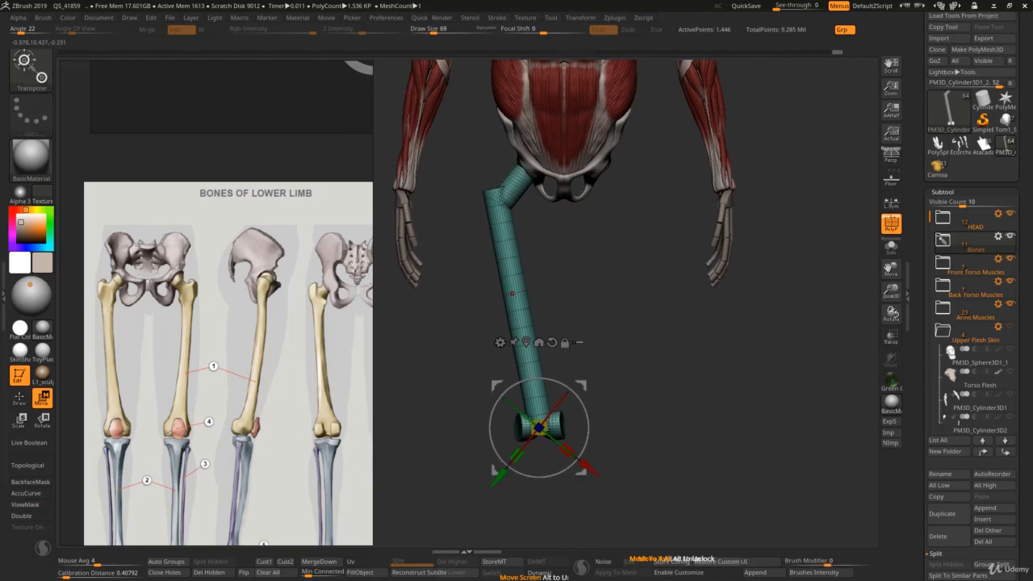
pyautogui.press('q')
pyautogui.keyDown('ctrl'); pyautogui.moveTo(562, 311); pyautogui.dragTo(440, 361, button='right'); pyautogui.keyUp('ctrl')
pyautogui.press('w')
pyautogui.scroll(-1, 313, 393)
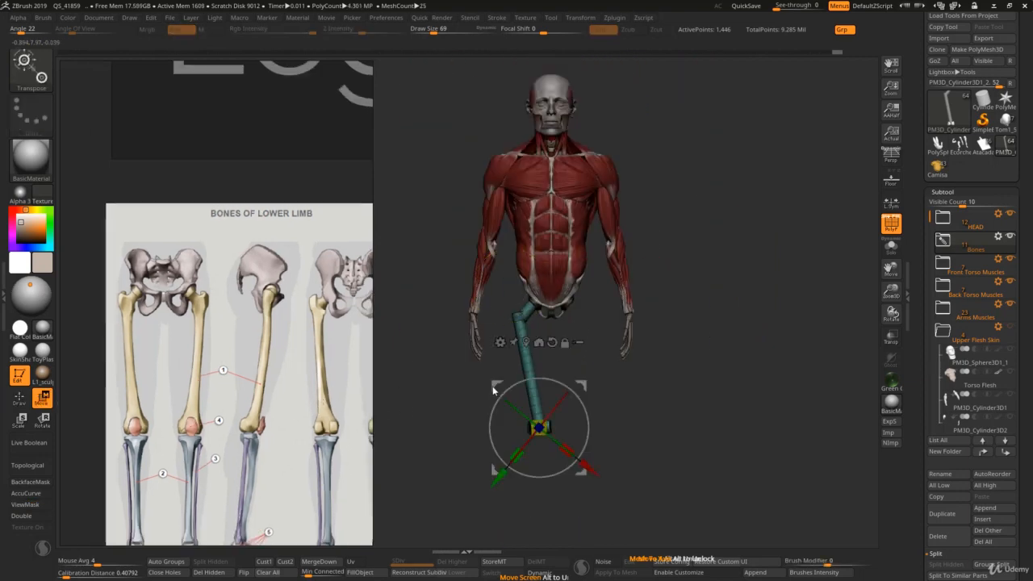
pyautogui.scroll(-2, 305, 440)
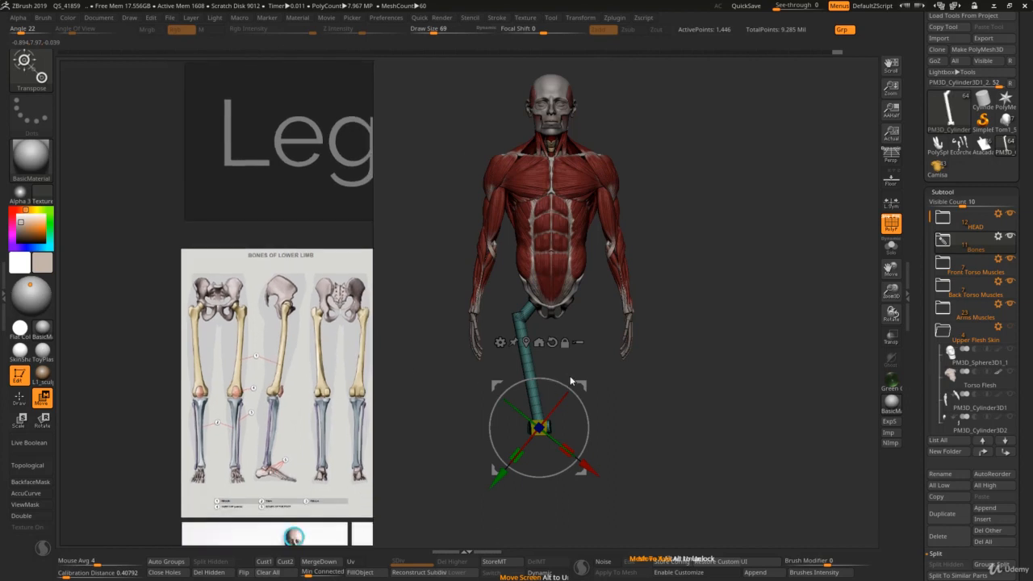
pyautogui.moveTo(583, 384); pyautogui.dragTo(571, 333)
pyautogui.hotkey('ctrl', 'z')
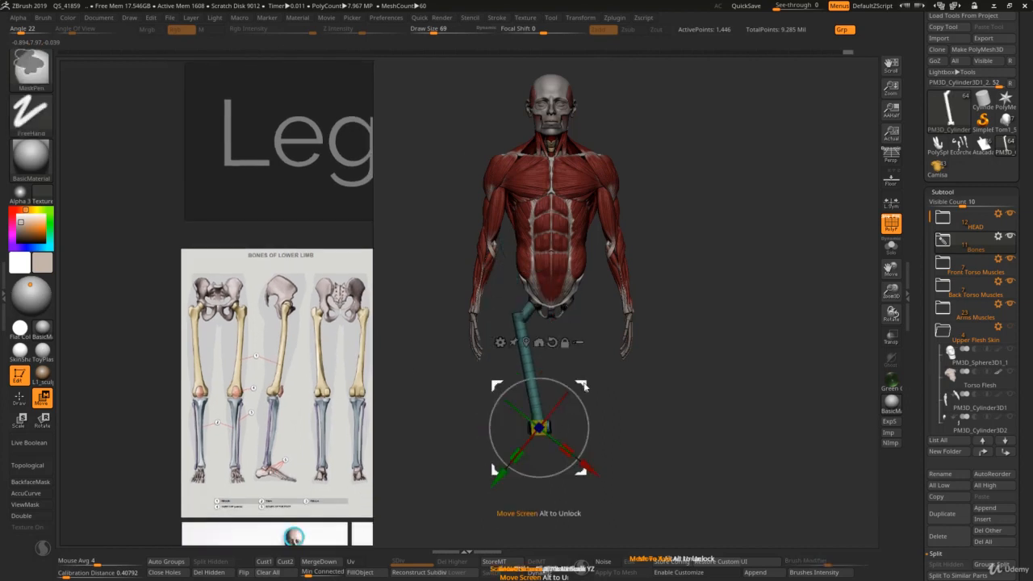
pyautogui.moveTo(584, 386); pyautogui.dragTo(583, 332)
pyautogui.hotkey('ctrl', 'z')
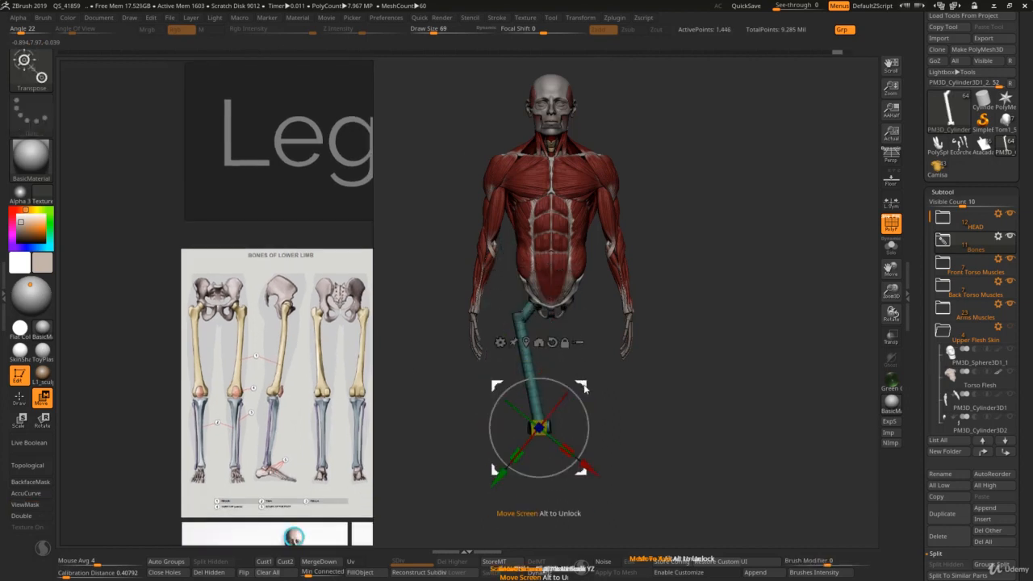
# Step: Isolate the femur and shorten its neck along its length, scaling from the base where it meets the shaft
pyautogui.keyDown('alt'); pyautogui.moveTo(585, 389); pyautogui.dragTo(571, 271); pyautogui.keyUp('alt')
pyautogui.keyDown('alt'); pyautogui.moveTo(607, 366); pyautogui.dragTo(607, 435); pyautogui.keyUp('alt')
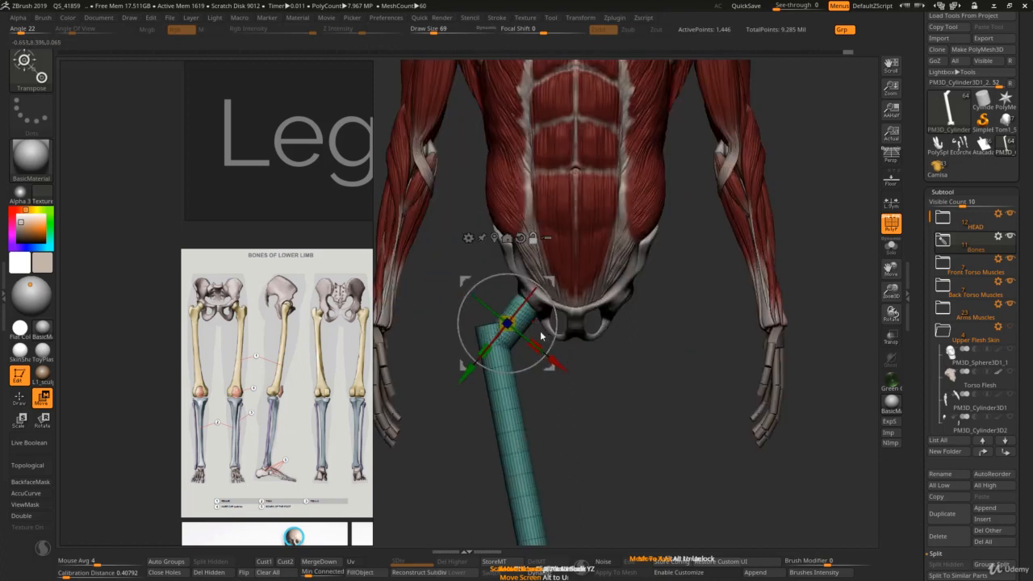
pyautogui.hotkey('shift', 's')
pyautogui.moveTo(574, 361); pyautogui.dragTo(574, 307, button='right')
pyautogui.keyDown('ctrl'); pyautogui.moveTo(517, 323); pyautogui.dragTo(488, 388); pyautogui.keyUp('ctrl')
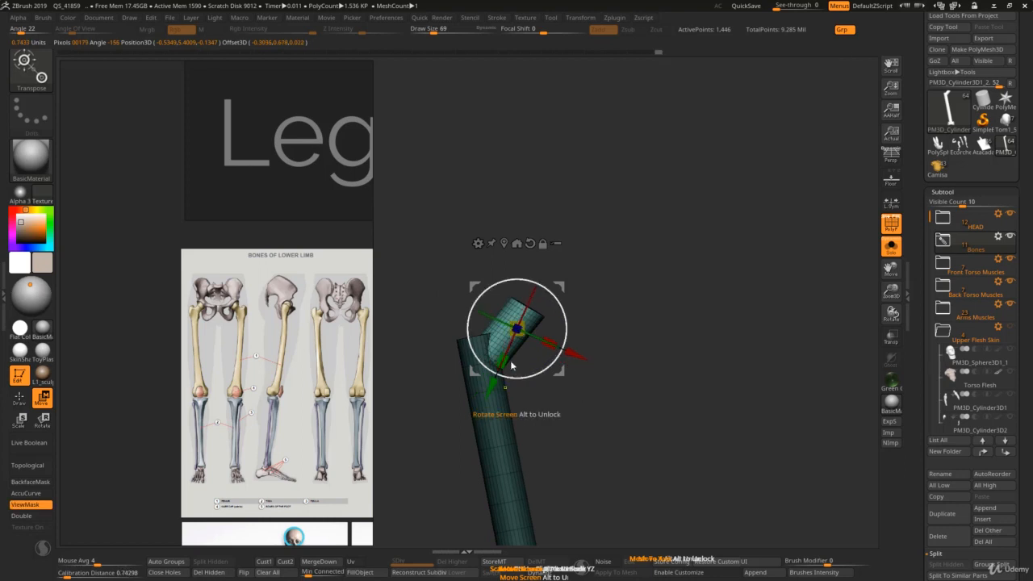
pyautogui.keyDown('alt'); pyautogui.moveTo(557, 292); pyautogui.dragTo(529, 348); pyautogui.keyUp('alt')
pyautogui.hotkey('ctrl', 'z')
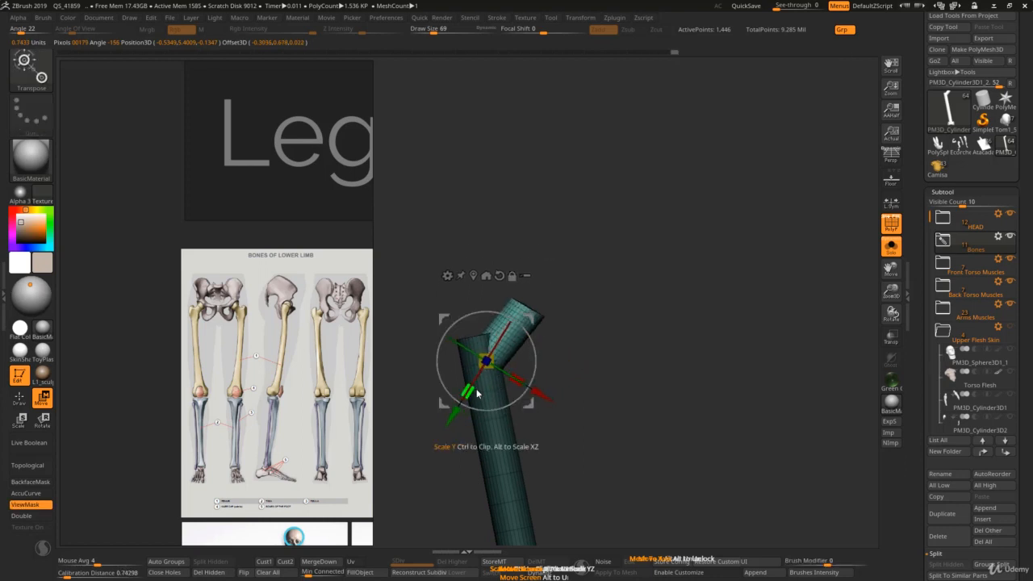
pyautogui.moveTo(476, 392); pyautogui.dragTo(480, 384)
pyautogui.press('q')
pyautogui.keyDown('ctrl'); pyautogui.moveTo(531, 372); pyautogui.dragTo(539, 348, button='right'); pyautogui.keyUp('ctrl')
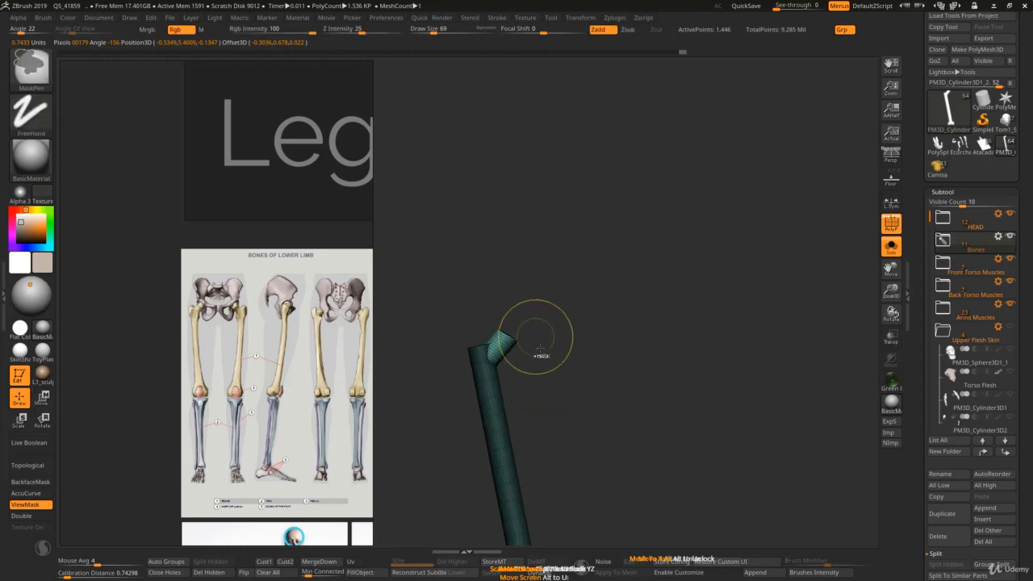
pyautogui.press('w')
pyautogui.hotkey('shift', 's')
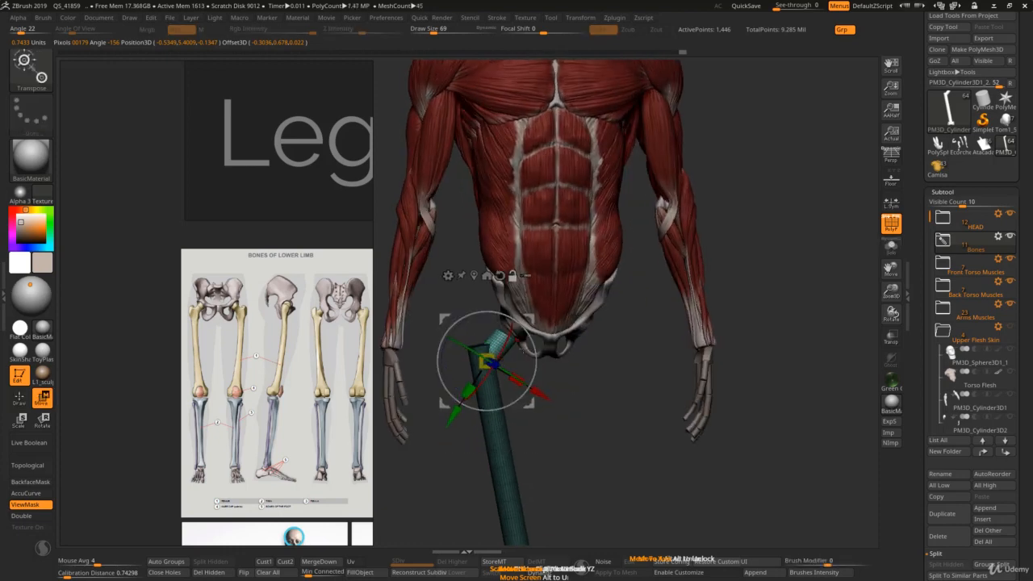
# Step: Show the femur alone and insert a sphere on the end cap of its neck with the IMM Primitives brush
pyautogui.click(890, 245)
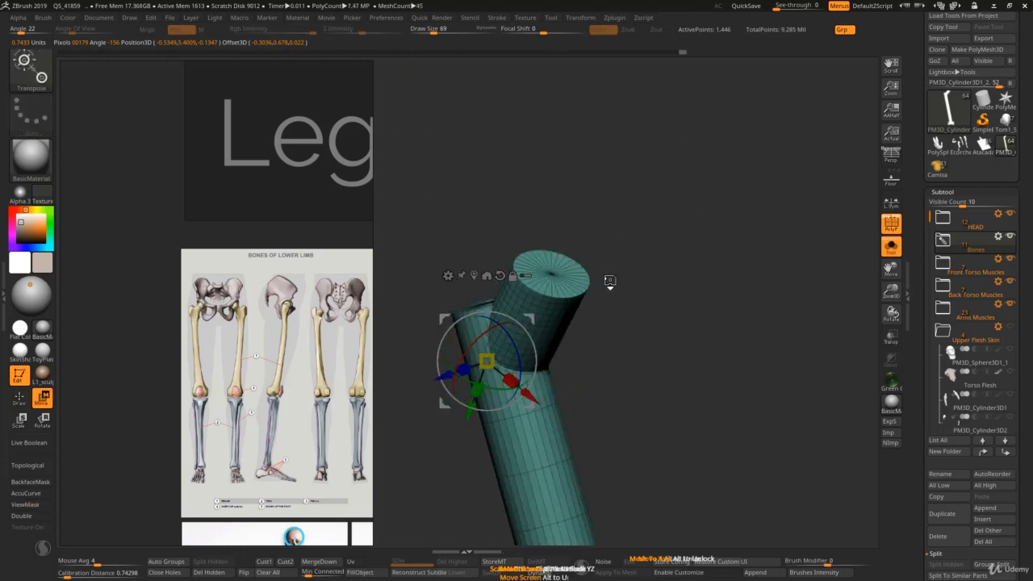
pyautogui.press('b')
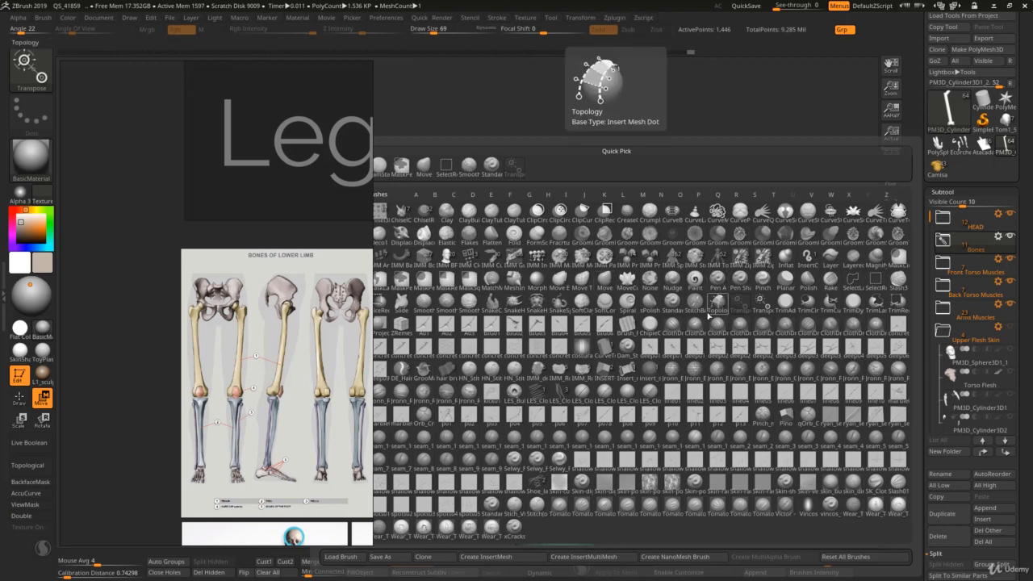
pyautogui.click(625, 256)
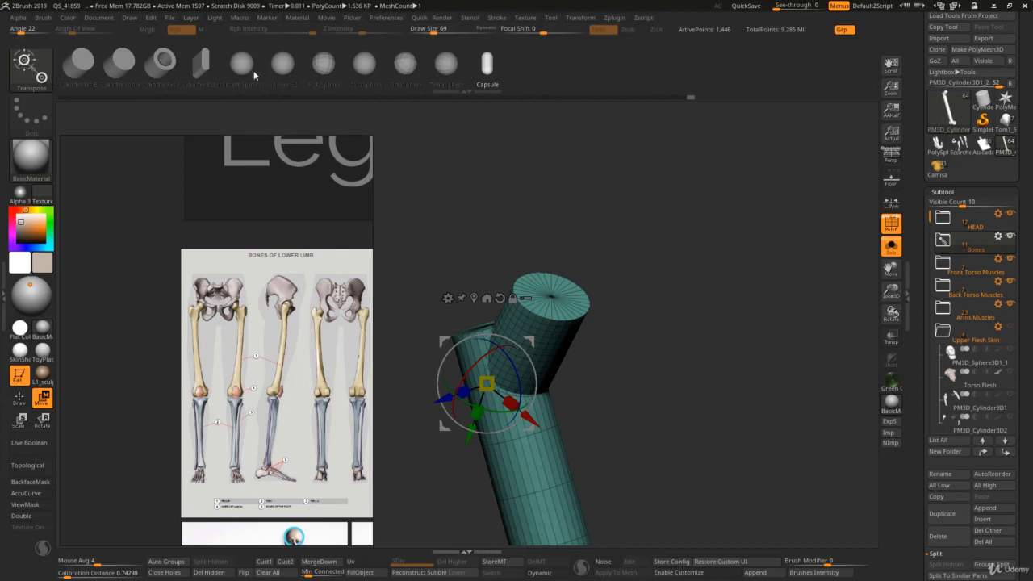
pyautogui.click(245, 66)
pyautogui.hotkey('ctrl', 'z')
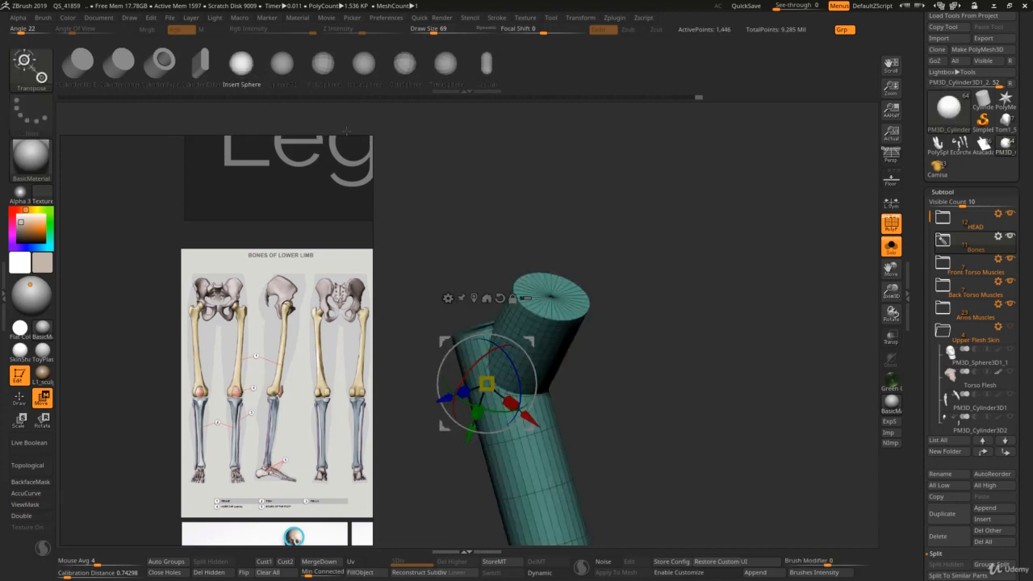
pyautogui.press('q')
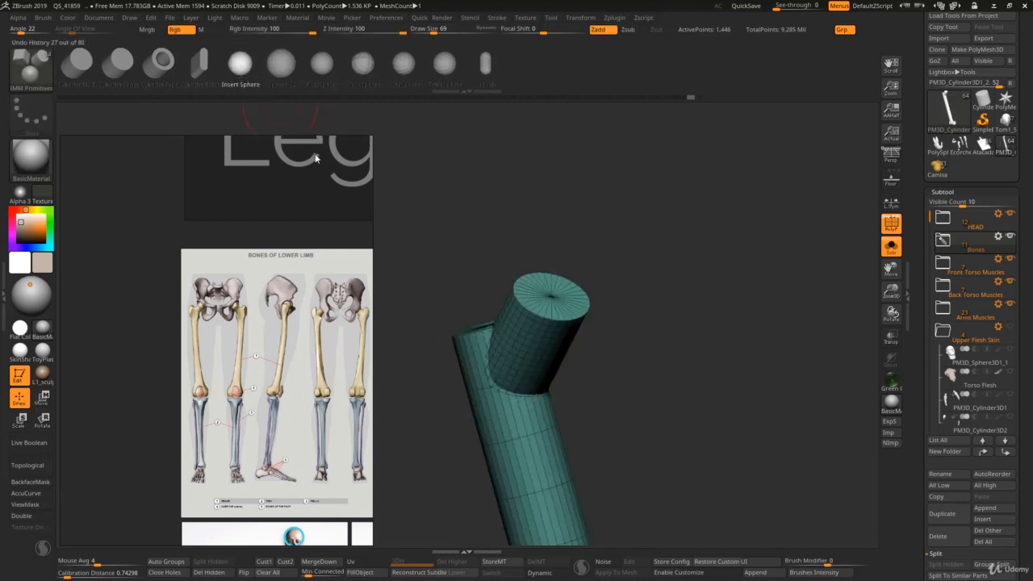
pyautogui.moveTo(551, 297); pyautogui.dragTo(560, 353)
pyautogui.moveTo(560, 352); pyautogui.dragTo(601, 329, button='right')
# Step: Move the inserted sphere down so that it sinks into the end of the femoral neck
pyautogui.press('w')
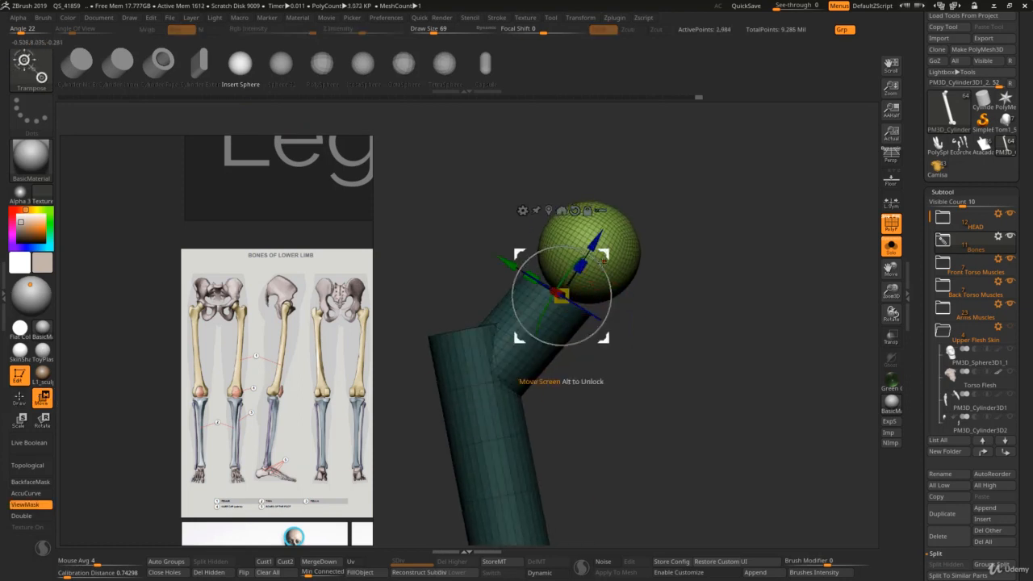
pyautogui.moveTo(602, 255); pyautogui.dragTo(583, 274)
pyautogui.press('q')
pyautogui.moveTo(601, 336)
pyautogui.keyDown('alt'); pyautogui.mouseDown(button='right')
pyautogui.moveTo(600, 316)
pyautogui.moveTo(582, 313)
pyautogui.moveTo(587, 282)
pyautogui.moveTo(613, 300)
pyautogui.moveTo(644, 284)
pyautogui.mouseUp(button='right'); pyautogui.keyUp('alt')
# Step: Show the whole figure again and move the femur so that its spherical head sits in the hip socket
pyautogui.press('w')
pyautogui.press('q')
pyautogui.hotkey('alt', 's')
pyautogui.keyDown('ctrl'); pyautogui.moveTo(561, 232); pyautogui.dragTo(560, 260, button='right'); pyautogui.keyUp('ctrl')
pyautogui.press('w')
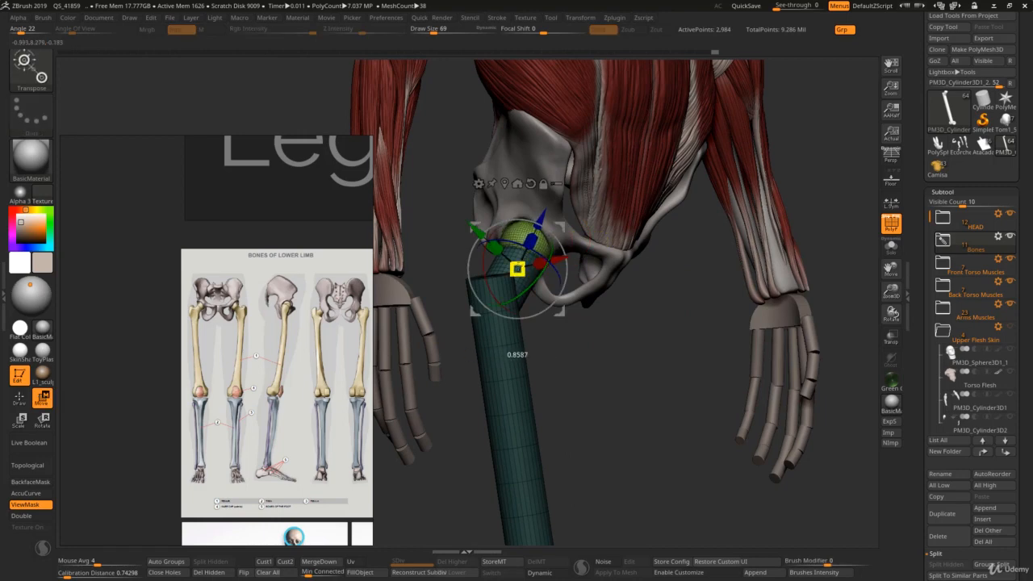
pyautogui.moveTo(538, 245); pyautogui.dragTo(557, 241, button='right')
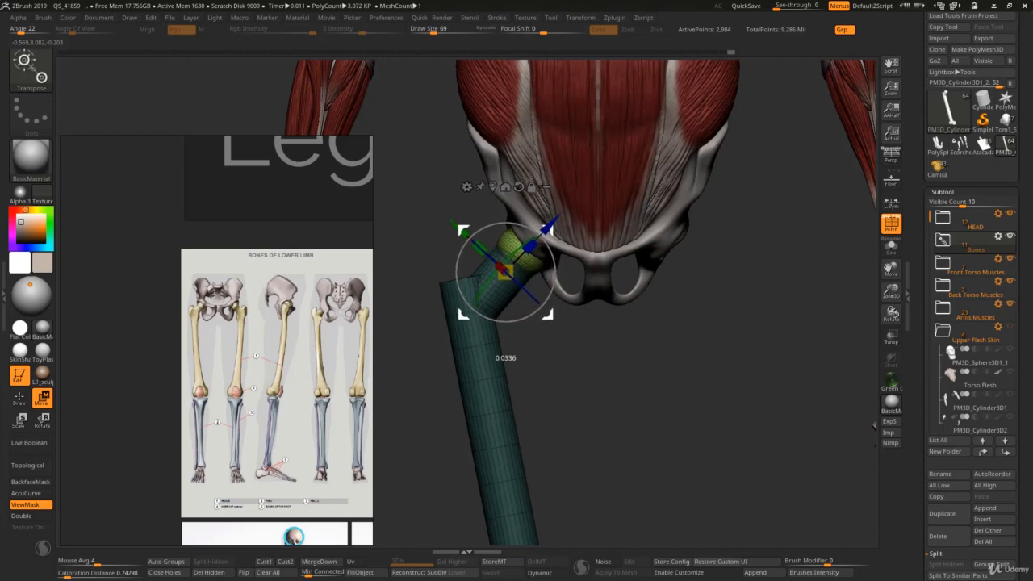
# Step: Examine the femur's placement and length against the full figure from the front and the side
pyautogui.press('q')
pyautogui.press('ctrl')
pyautogui.keyDown('ctrl'); pyautogui.moveTo(584, 370); pyautogui.dragTo(648, 376, button='right'); pyautogui.keyUp('ctrl')
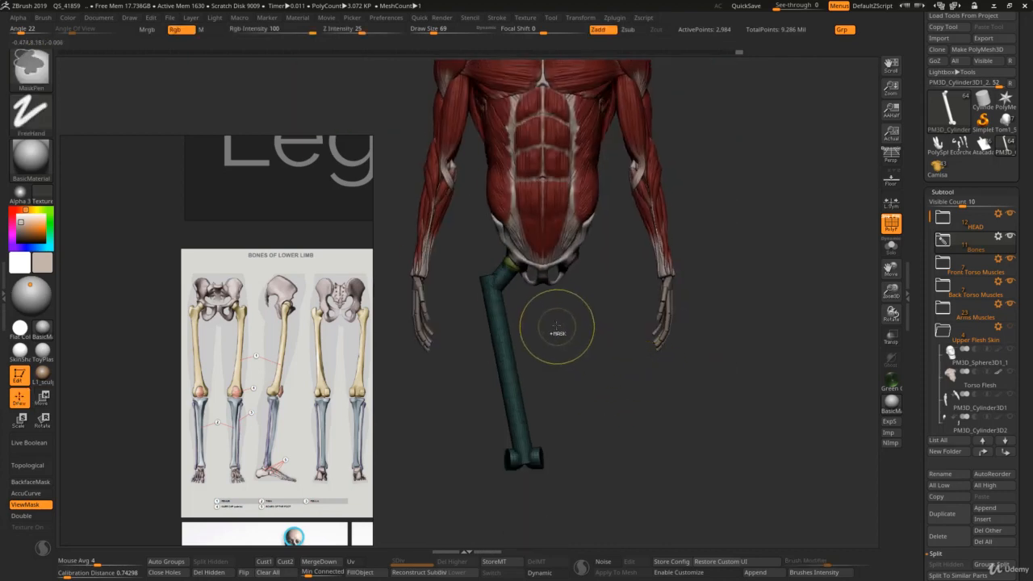
pyautogui.keyDown('ctrl'); pyautogui.moveTo(557, 326); pyautogui.dragTo(570, 339); pyautogui.keyUp('ctrl')
pyautogui.press('w')
pyautogui.press('q')
pyautogui.keyDown('ctrl'); pyautogui.moveTo(551, 365); pyautogui.dragTo(603, 346, button='right'); pyautogui.keyUp('ctrl')
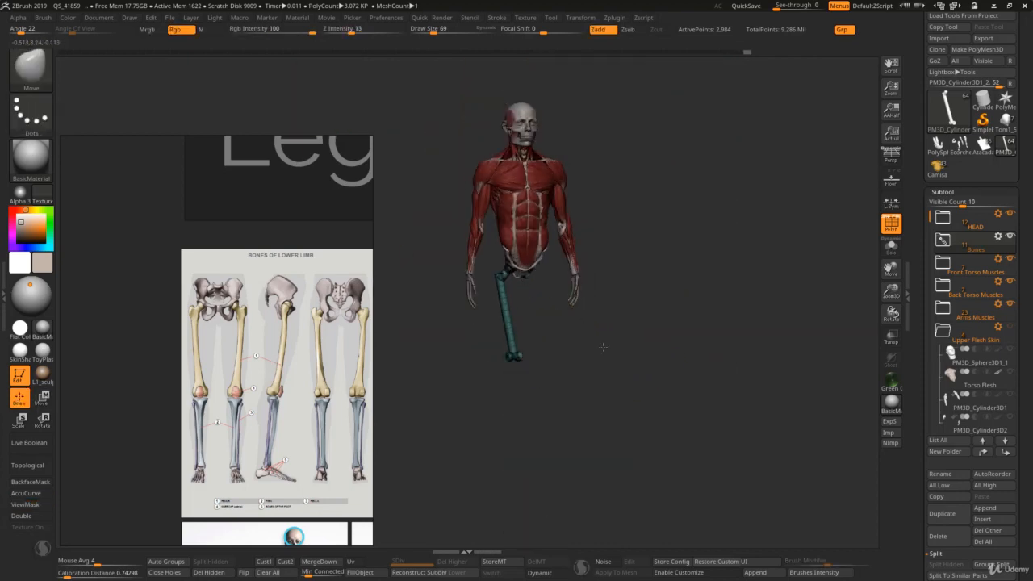
pyautogui.keyDown('shift'); pyautogui.moveTo(602, 347); pyautogui.dragTo(588, 353); pyautogui.keyUp('shift')
pyautogui.moveTo(489, 325)
pyautogui.keyDown('alt'); pyautogui.mouseDown(button='right')
pyautogui.moveTo(507, 343)
pyautogui.moveTo(574, 336)
pyautogui.moveTo(578, 304)
pyautogui.mouseUp(button='right'); pyautogui.keyUp('alt')
# Step: Mask the femur's neck and head, leaving the shaft and condyles unmasked
pyautogui.press('w')
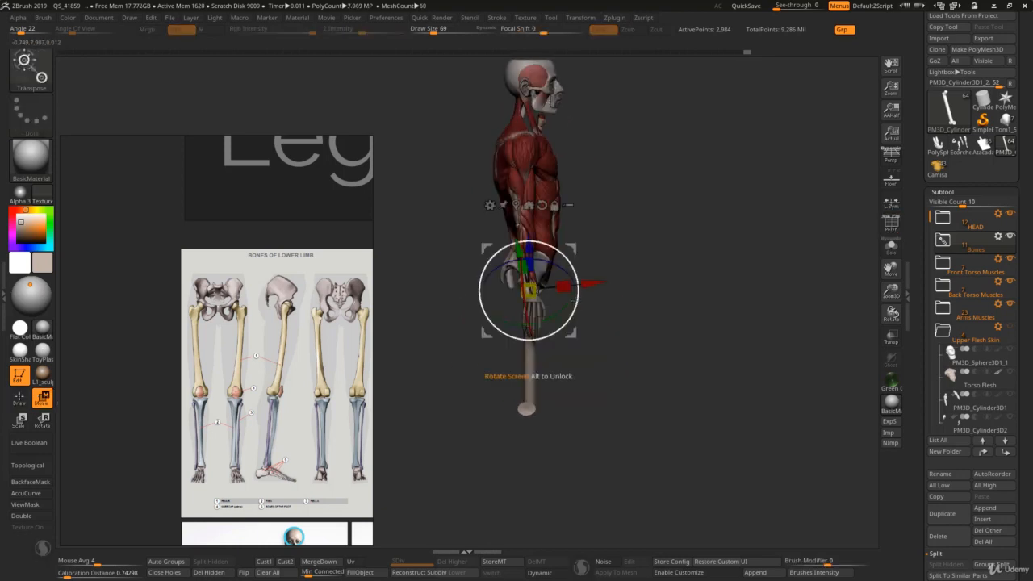
pyautogui.keyDown('ctrl'); pyautogui.moveTo(566, 339); pyautogui.dragTo(634, 362, button='right'); pyautogui.keyUp('ctrl')
pyautogui.keyDown('ctrl'); pyautogui.moveTo(509, 290); pyautogui.dragTo(461, 324); pyautogui.keyUp('ctrl')
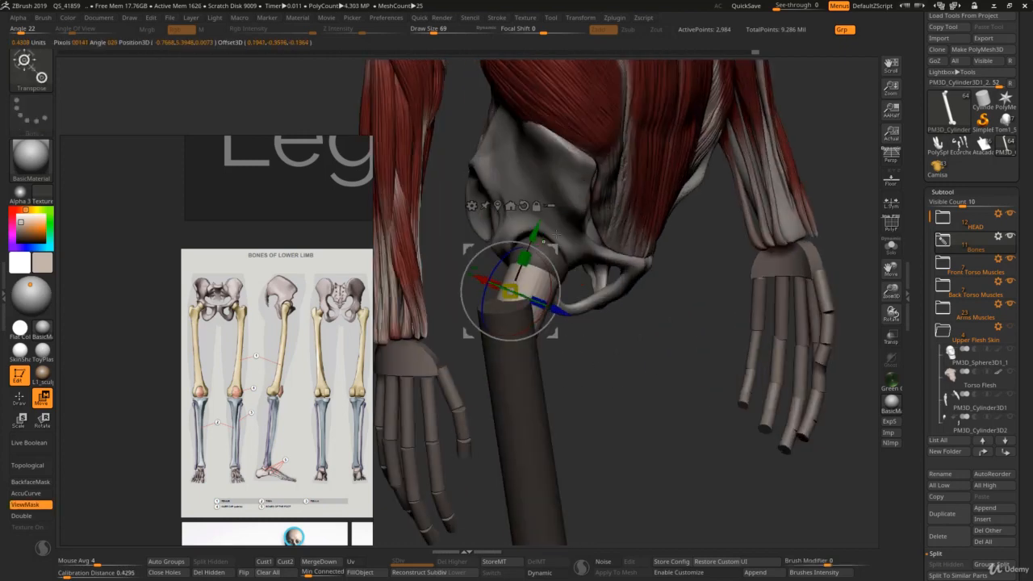
pyautogui.keyDown('ctrl'); pyautogui.moveTo(560, 261); pyautogui.dragTo(514, 307); pyautogui.keyUp('ctrl')
pyautogui.keyDown('ctrl'); pyautogui.moveTo(528, 305); pyautogui.dragTo(603, 272, button='right'); pyautogui.keyUp('ctrl')
pyautogui.moveTo(601, 231)
pyautogui.keyDown('alt'); pyautogui.mouseDown(button='right')
pyautogui.moveTo(587, 197)
pyautogui.moveTo(550, 227)
pyautogui.moveTo(598, 227)
pyautogui.mouseUp(button='right'); pyautogui.keyUp('alt')
pyautogui.keyDown('ctrl'); pyautogui.click(627, 261); pyautogui.keyUp('ctrl')
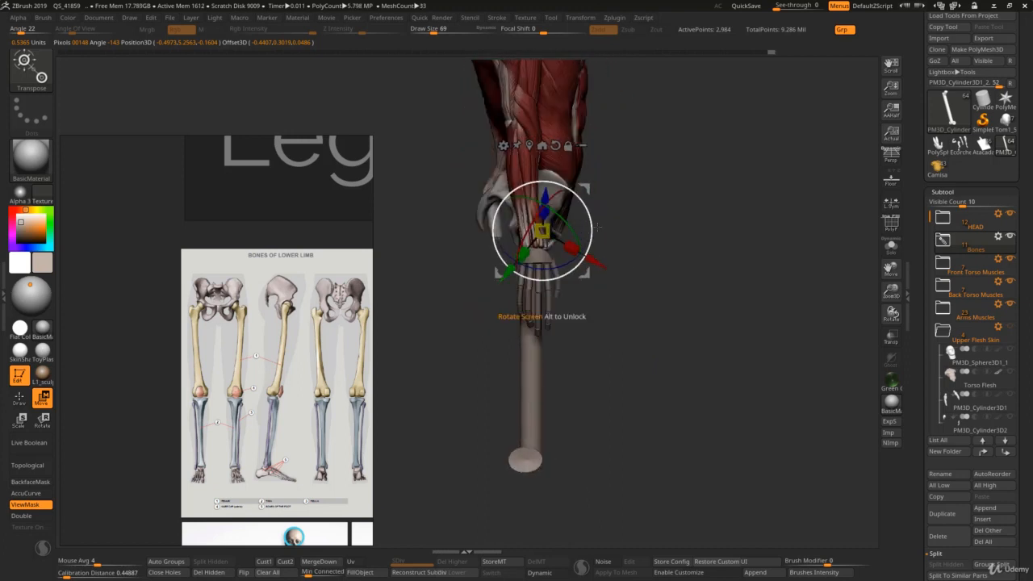
# Step: Make the other subtools transparent and rotate the shaft in side view with a transpose line running from its upper end to the condyles
pyautogui.hotkey('shift', 't')
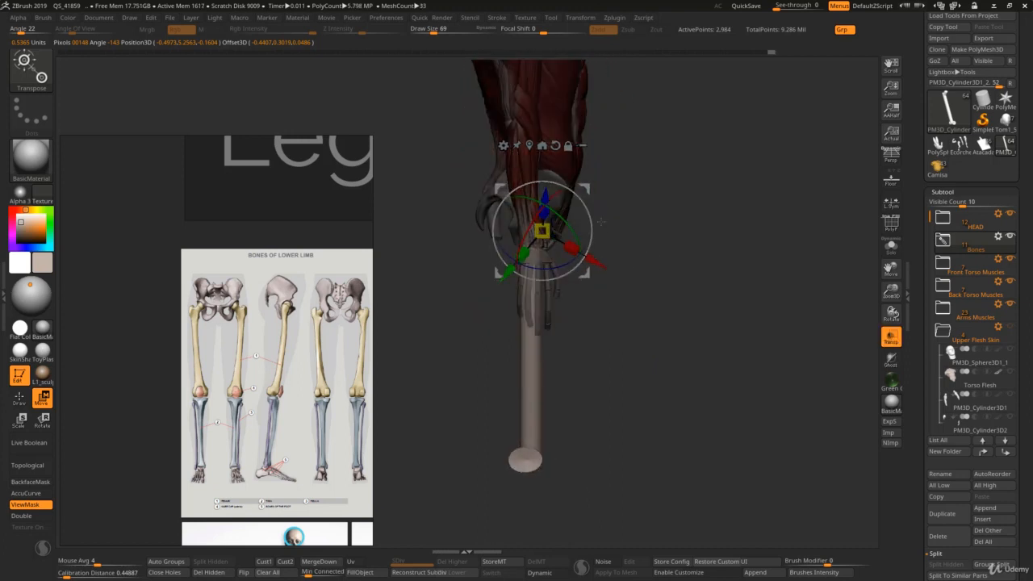
pyautogui.press('y')
pyautogui.moveTo(525, 460)
pyautogui.mouseDown()
pyautogui.moveTo(587, 311)
pyautogui.moveTo(624, 325)
pyautogui.moveTo(577, 325)
pyautogui.mouseUp()
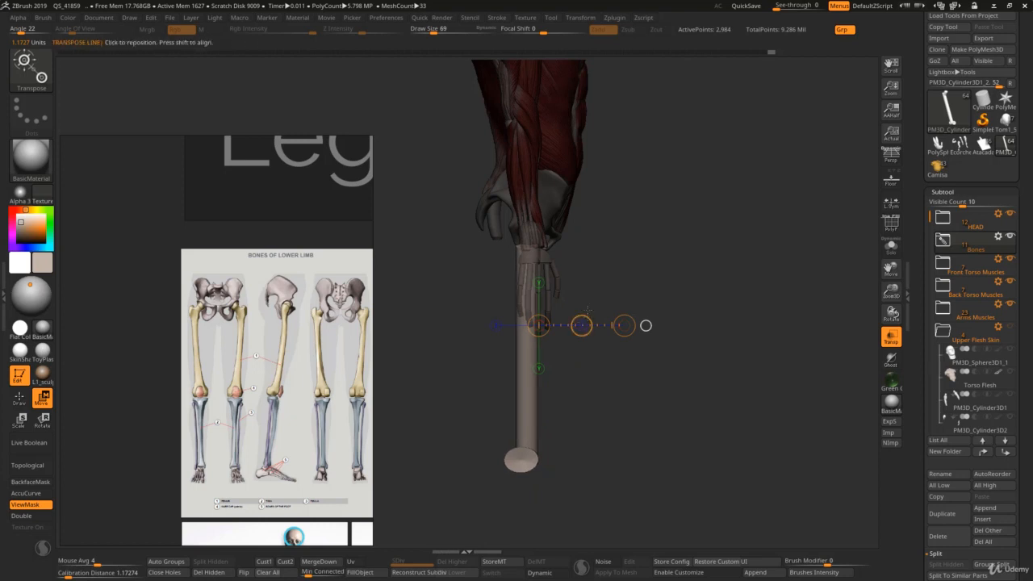
pyautogui.keyDown('shift'); pyautogui.moveTo(528, 246); pyautogui.dragTo(527, 460); pyautogui.keyUp('shift')
pyautogui.press('r')
pyautogui.moveTo(587, 421)
pyautogui.keyDown('alt'); pyautogui.mouseDown()
pyautogui.moveTo(592, 339)
pyautogui.moveTo(545, 326)
pyautogui.mouseUp(); pyautogui.keyUp('alt')
pyautogui.press('q')
pyautogui.press('w')
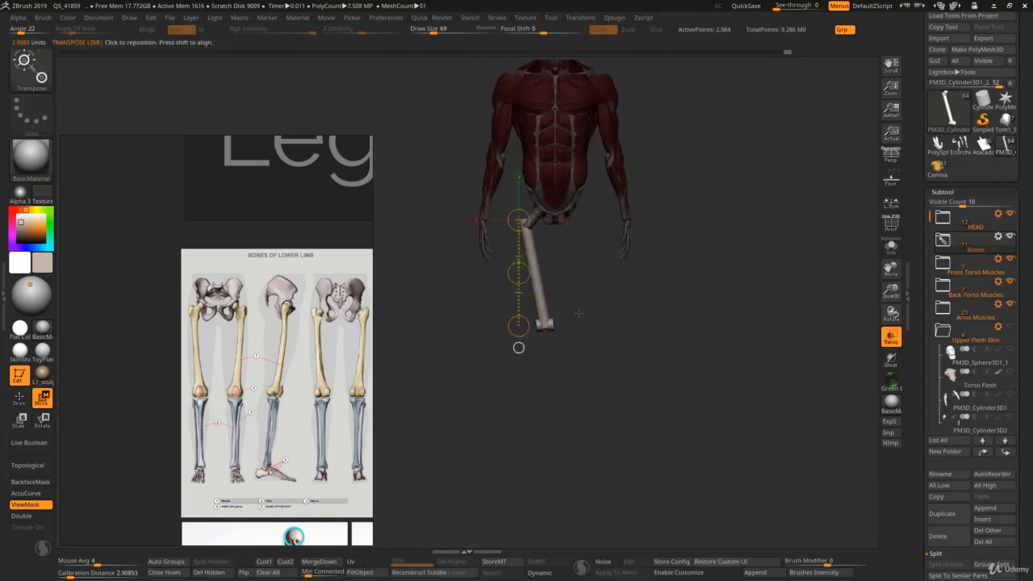
# Step: Turn transparency off, rotate the shaft slightly outward in front view about its upper end, and clear the mask
pyautogui.hotkey('shift', 't')
pyautogui.keyDown('ctrl'); pyautogui.moveTo(568, 264); pyautogui.dragTo(588, 310, button='right'); pyautogui.keyUp('ctrl')
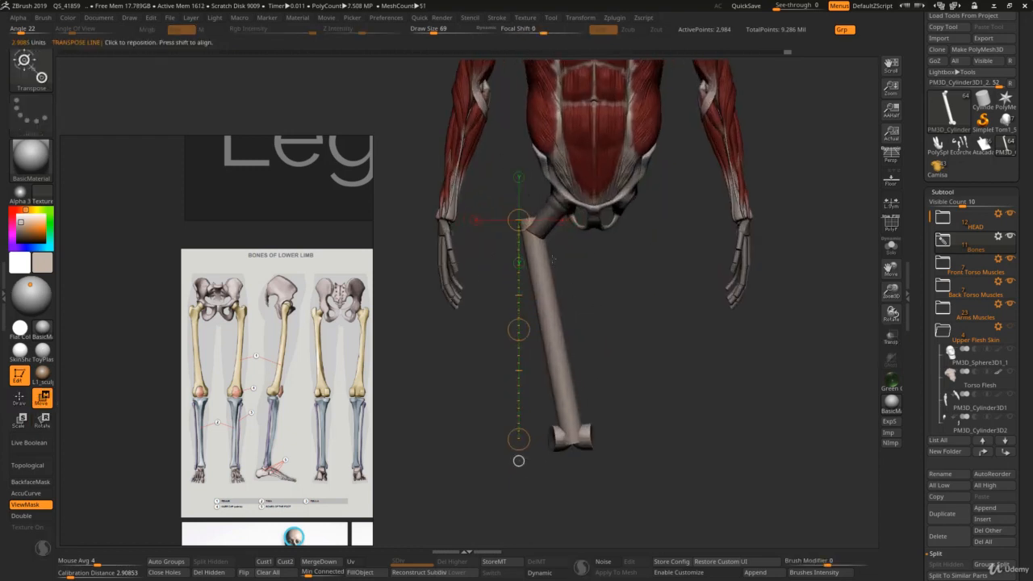
pyautogui.moveTo(567, 436)
pyautogui.mouseDown()
pyautogui.moveTo(494, 262)
pyautogui.moveTo(529, 233)
pyautogui.mouseUp()
pyautogui.press('r')
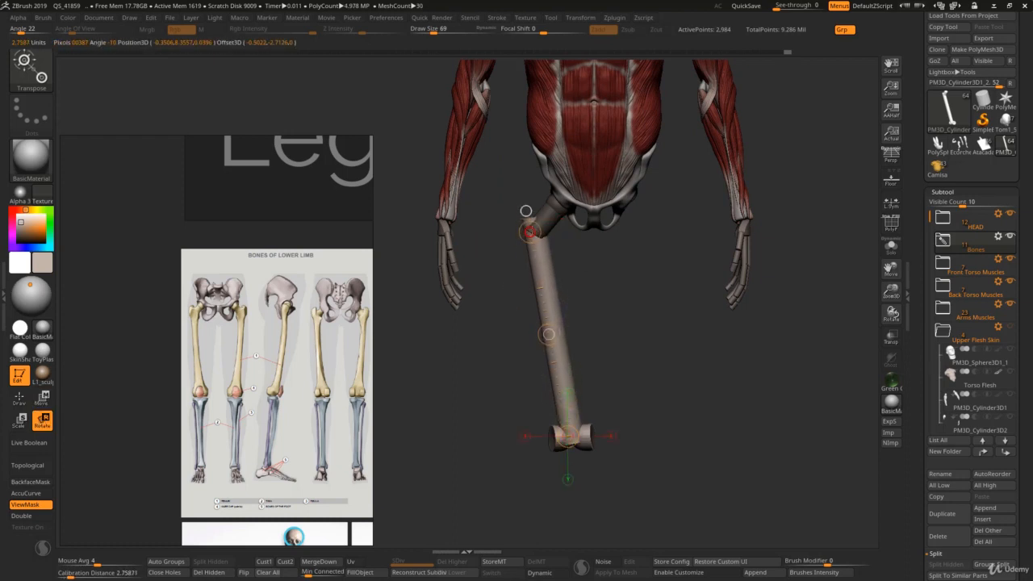
pyautogui.moveTo(568, 436); pyautogui.dragTo(571, 458)
pyautogui.press('q')
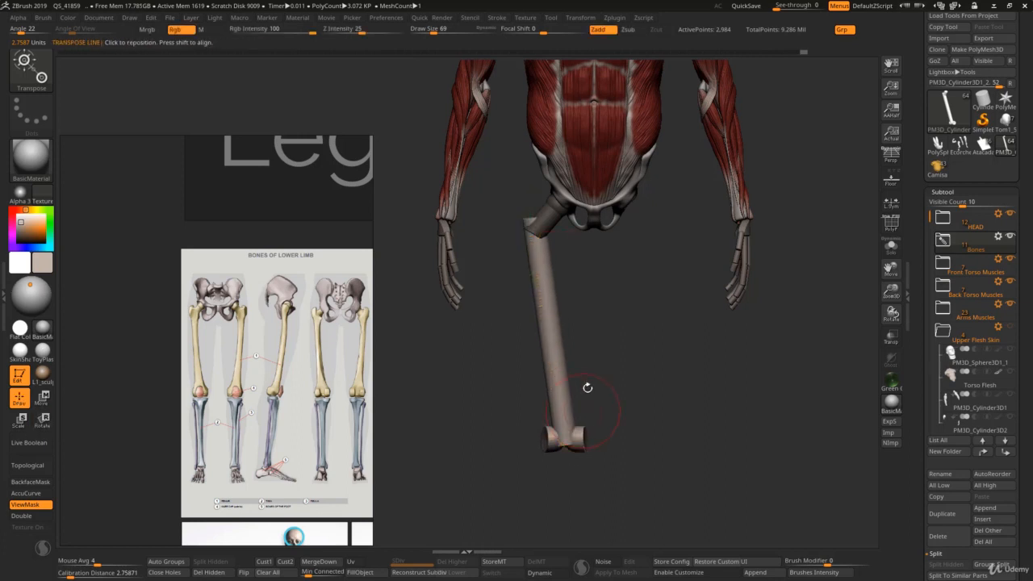
pyautogui.press('ctrl')
pyautogui.press('w')
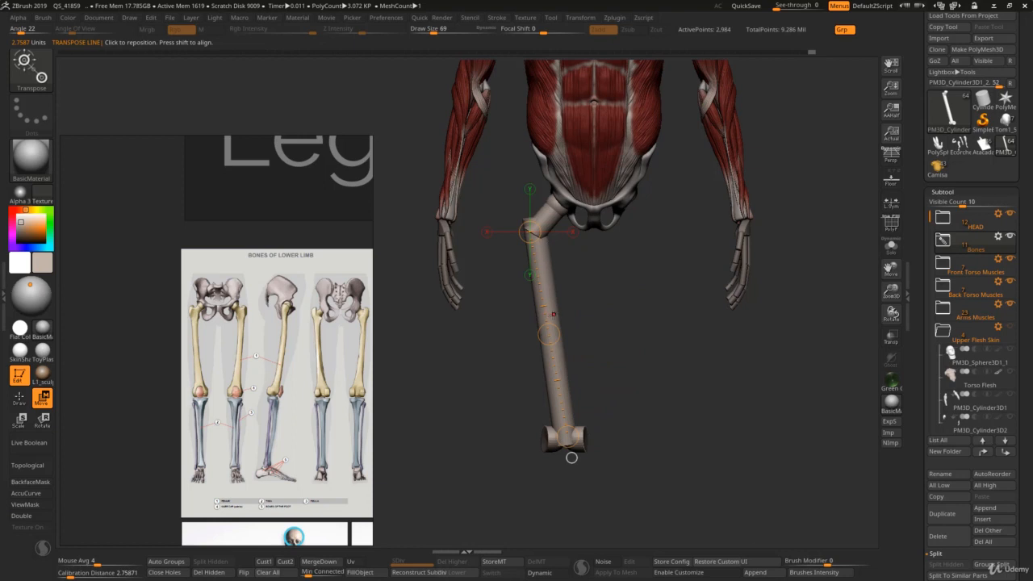
# Step: Mirror and weld the femur to create its counterpart under the opposite side of the pelvis
pyautogui.press('q')
pyautogui.press('ctrl')
pyautogui.press('w')
pyautogui.press('space')
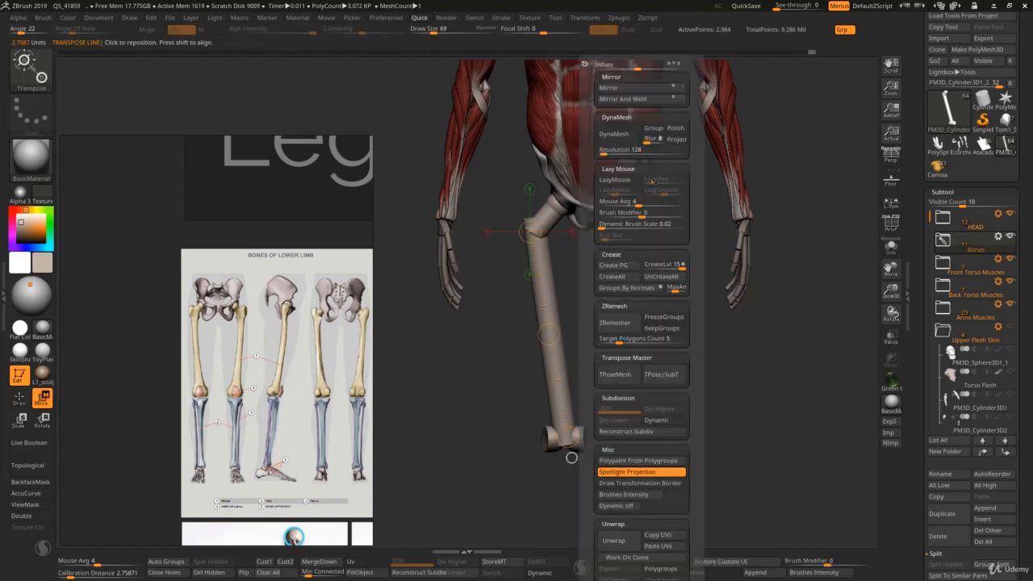
pyautogui.press('q')
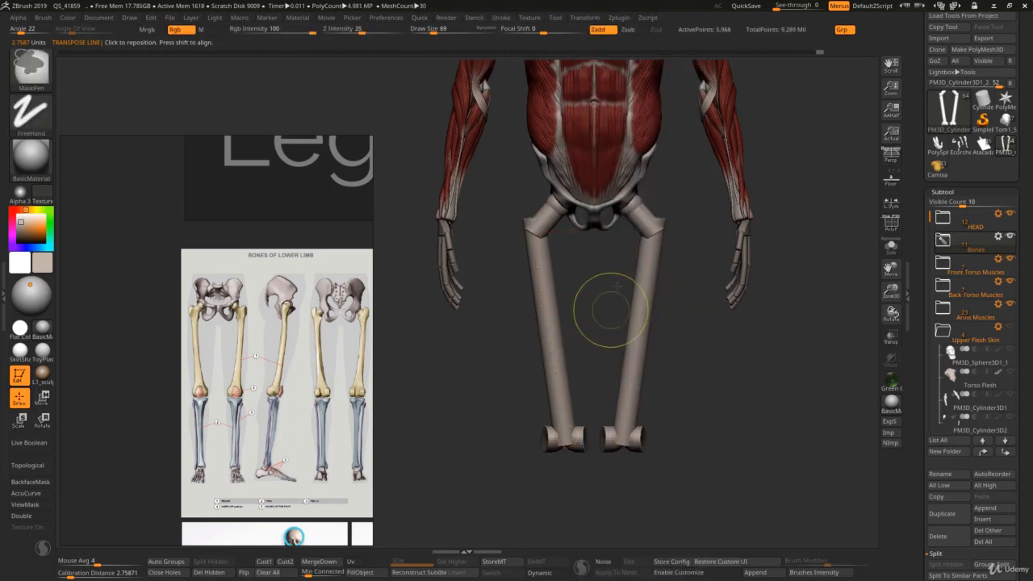
# Step: Examine the femur pair's proportions and angle against the complete figure
pyautogui.press('w')
pyautogui.moveTo(609, 310)
pyautogui.keyDown('ctrl'); pyautogui.mouseDown(button='right')
pyautogui.moveTo(647, 279)
pyautogui.moveTo(695, 264)
pyautogui.mouseUp(button='right'); pyautogui.keyUp('ctrl')
pyautogui.press('q')
pyautogui.press('w')
pyautogui.keyDown('ctrl'); pyautogui.moveTo(627, 251); pyautogui.dragTo(637, 265, button='right'); pyautogui.keyUp('ctrl')
pyautogui.moveTo(529, 368)
pyautogui.keyDown('alt'); pyautogui.mouseDown(button='right')
pyautogui.moveTo(555, 424)
pyautogui.moveTo(580, 422)
pyautogui.mouseUp(button='right'); pyautogui.keyUp('alt')
pyautogui.press('q')
pyautogui.press('w')
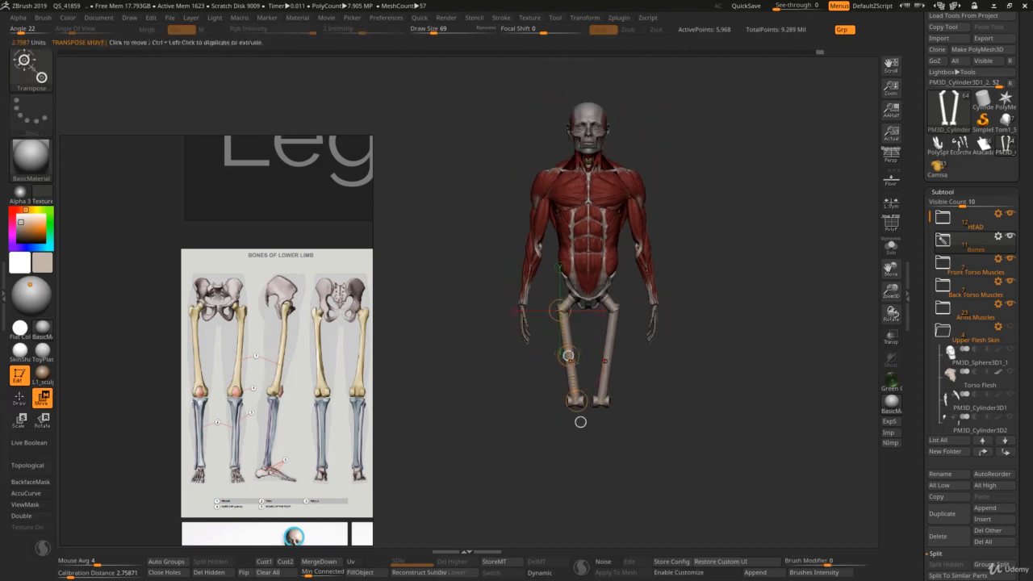
pyautogui.press('q')
pyautogui.keyDown('alt'); pyautogui.moveTo(585, 345); pyautogui.dragTo(602, 296, button='right'); pyautogui.keyUp('alt')
# Step: Isolate the two femurs and bring the femur construction drawings and bone photos into view on the reference board
pyautogui.hotkey('alt', 's')
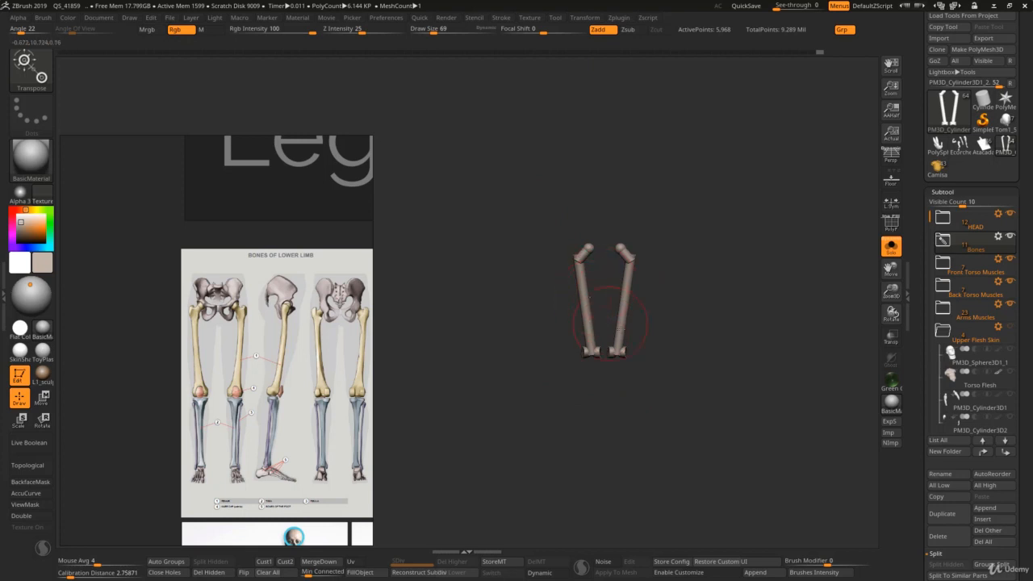
pyautogui.keyDown('alt'); pyautogui.moveTo(622, 327); pyautogui.dragTo(593, 325, button='right'); pyautogui.keyUp('alt')
pyautogui.keyDown('ctrl'); pyautogui.moveTo(593, 325); pyautogui.dragTo(592, 363, button='right'); pyautogui.keyUp('ctrl')
pyautogui.press('w')
pyautogui.moveTo(364, 538); pyautogui.dragTo(221, 322, button='middle')
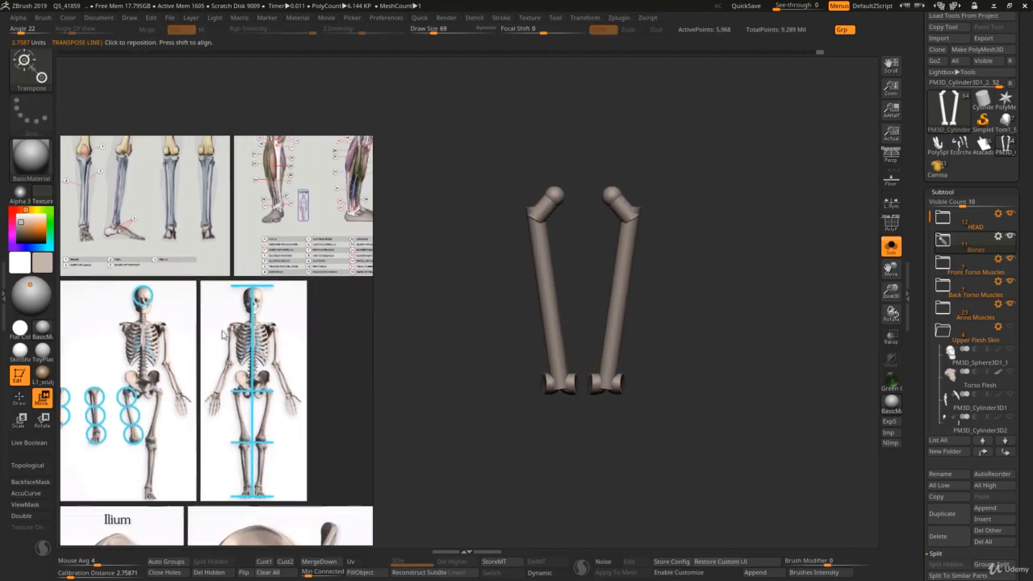
pyautogui.scroll(-4, 259, 399)
pyautogui.moveTo(256, 395); pyautogui.dragTo(147, 157, button='middle')
pyautogui.scroll(2, 239, 355)
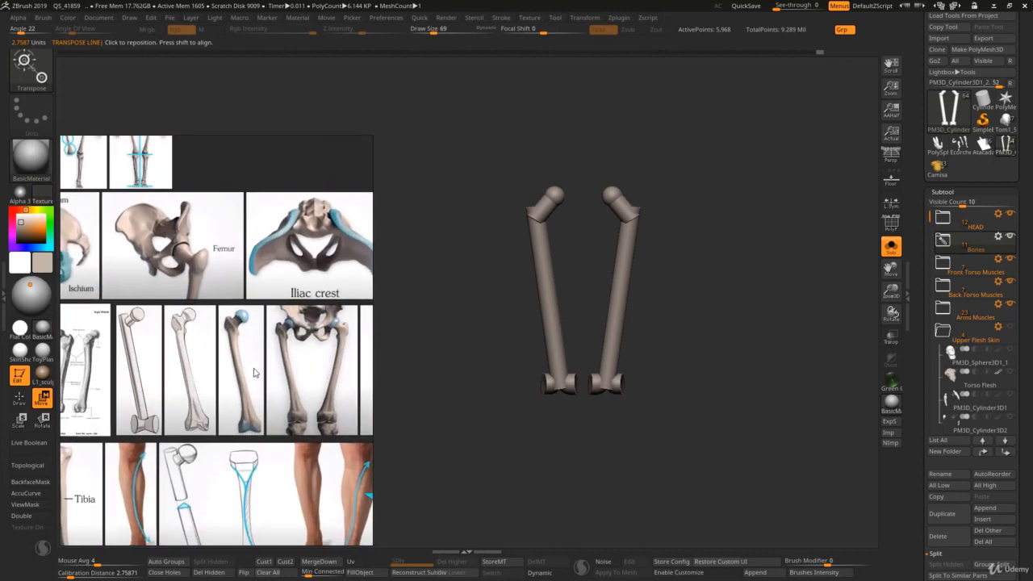
pyautogui.moveTo(247, 367); pyautogui.dragTo(278, 340, button='middle')
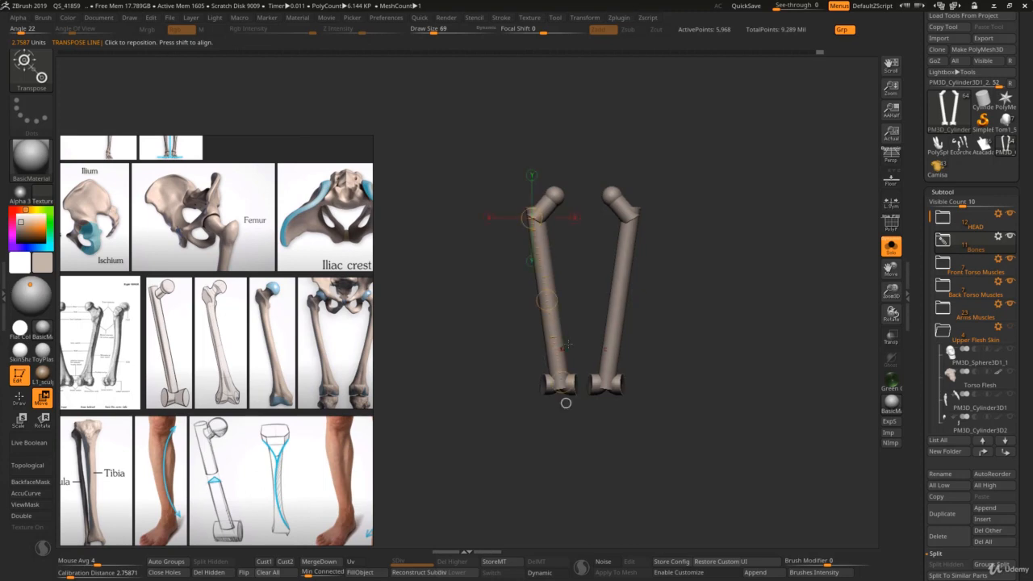
pyautogui.press('q')
pyautogui.moveTo(367, 339); pyautogui.dragTo(352, 277, button='middle')
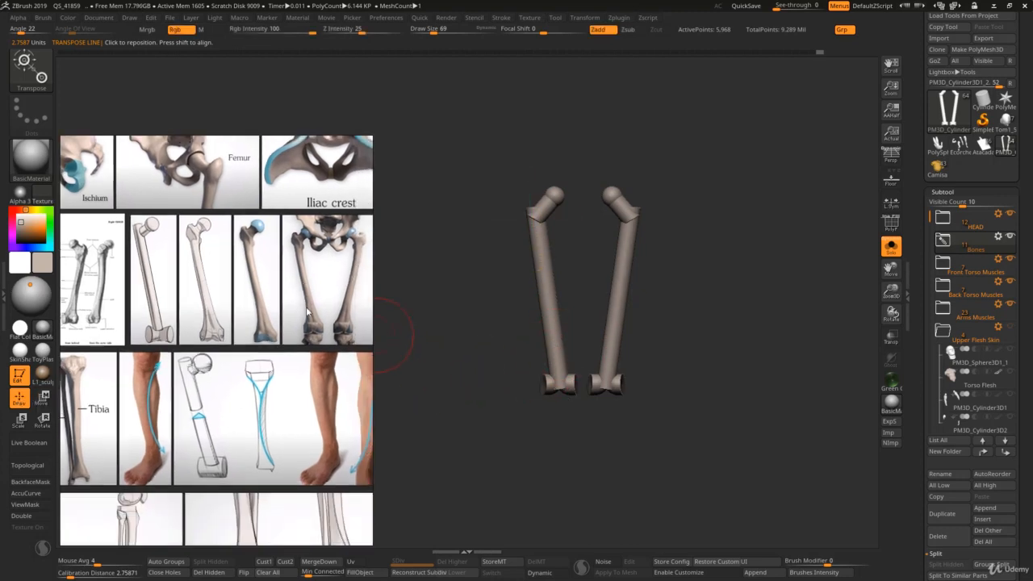
# Step: Fuse the primitives of the femurs into one mesh with DynaMesh at resolution 128
pyautogui.press('w')
pyautogui.moveTo(552, 194)
pyautogui.keyDown('ctrl'); pyautogui.mouseDown(button='right')
pyautogui.moveTo(554, 278)
pyautogui.moveTo(595, 226)
pyautogui.mouseUp(button='right'); pyautogui.keyUp('ctrl')
pyautogui.press('q')
pyautogui.press('space')
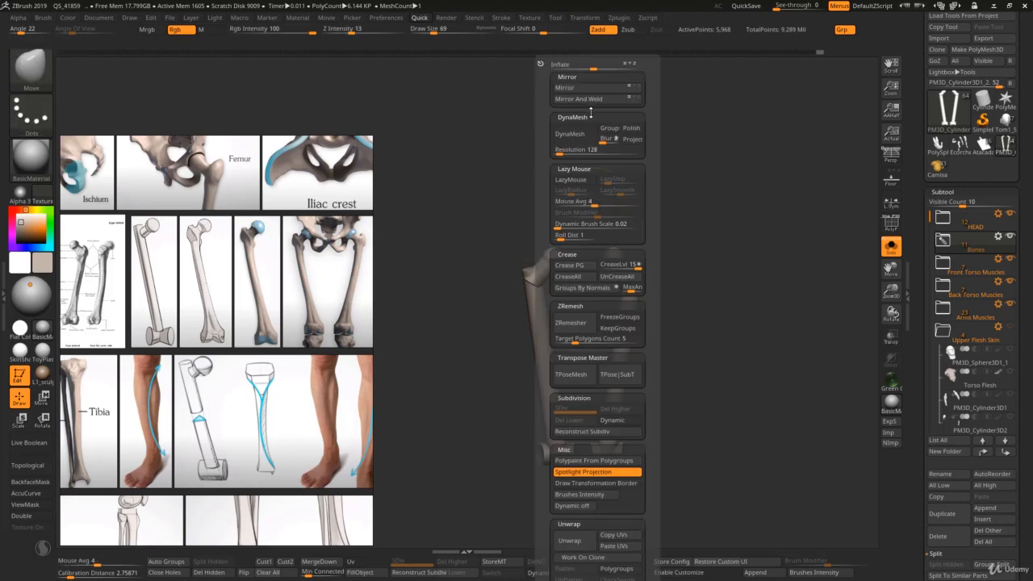
pyautogui.click(574, 142)
# Step: Shape the upper outer corner of the shafts with the Move brush at draw size 55, comparing with the femur references
pyautogui.keyDown('ctrl'); pyautogui.moveTo(529, 202); pyautogui.dragTo(532, 277, button='right'); pyautogui.keyUp('ctrl')
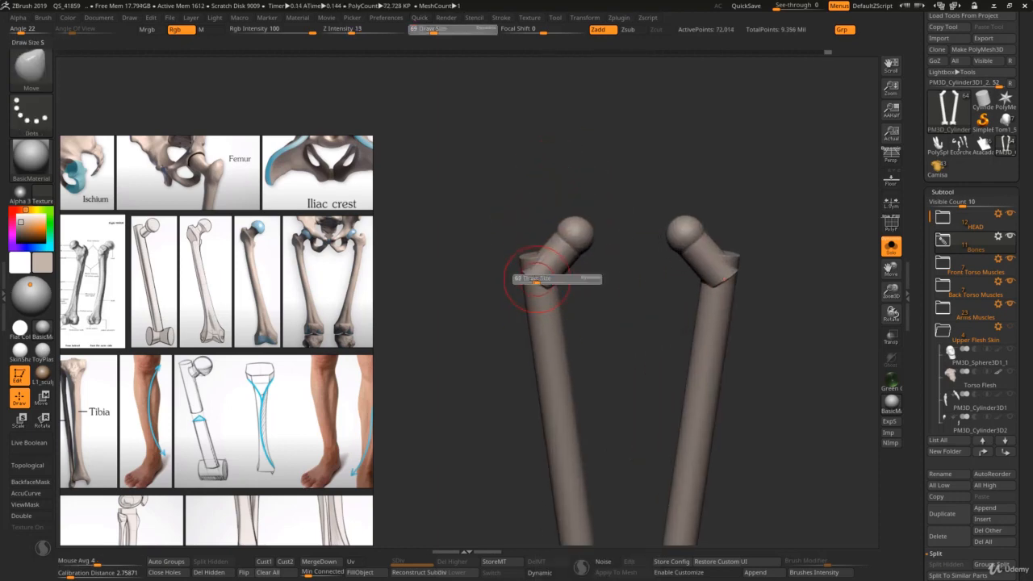
pyautogui.moveTo(532, 278)
pyautogui.keyDown('shift'); pyautogui.mouseDown()
pyautogui.moveTo(539, 265)
pyautogui.moveTo(531, 277)
pyautogui.mouseUp(); pyautogui.keyUp('shift')
pyautogui.moveTo(503, 299); pyautogui.dragTo(472, 326, button='right')
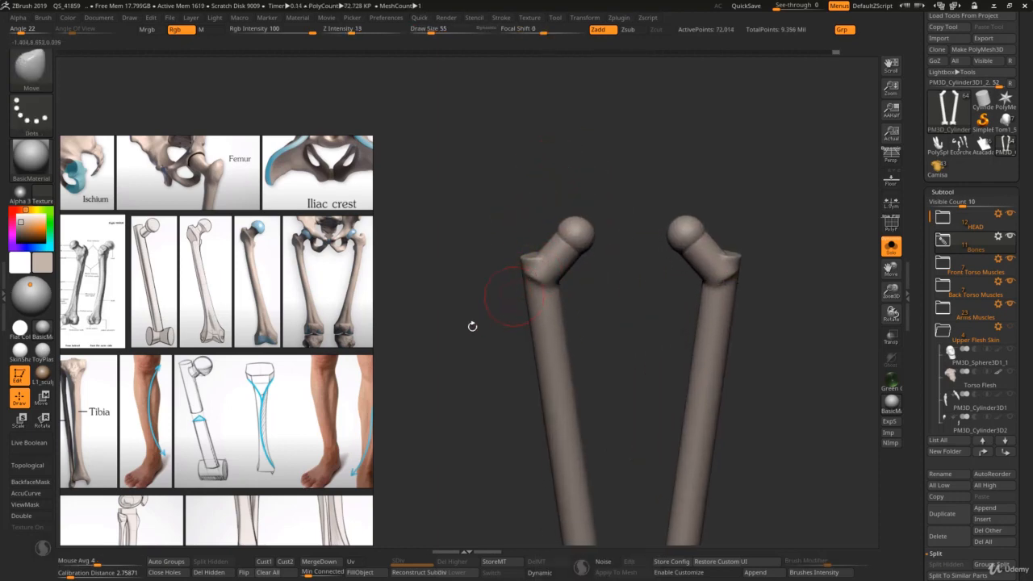
pyautogui.moveTo(303, 345)
pyautogui.mouseDown(button='middle')
pyautogui.moveTo(330, 343)
pyautogui.moveTo(289, 328)
pyautogui.mouseUp(button='middle')
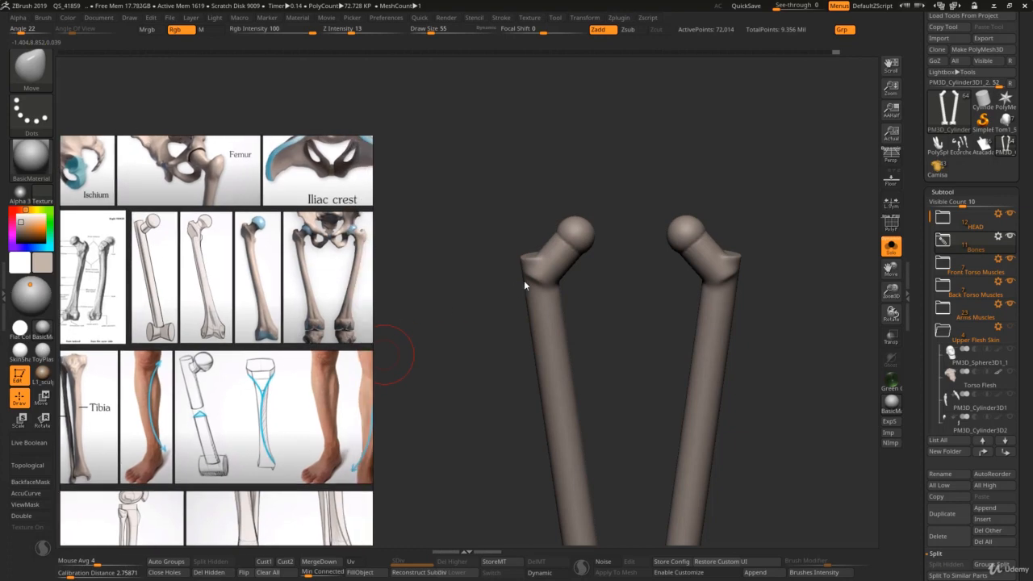
pyautogui.keyDown('shift'); pyautogui.moveTo(536, 266); pyautogui.dragTo(558, 258, button='right'); pyautogui.keyUp('shift')
# Step: Sculpt the junction of neck and shaft on both femurs with the ClayBuildup brush at draw size 24
pyautogui.press('b')
pyautogui.press('c')
pyautogui.press('b')
pyautogui.press('s')
pyautogui.moveTo(555, 263); pyautogui.dragTo(547, 285)
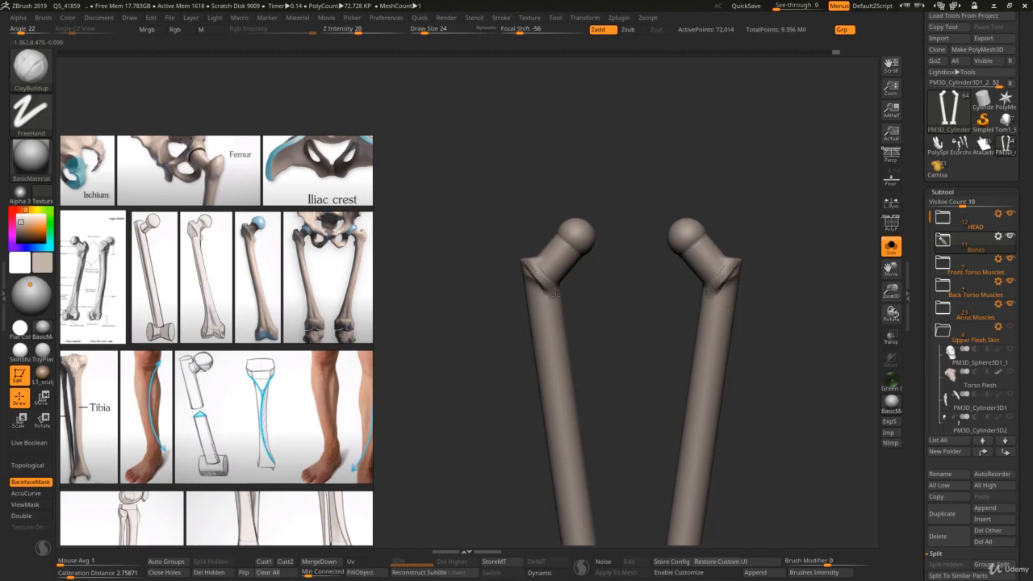
# Step: Following the Right FEMUR plate, slim the necks below the heads with ClayBuildup at draw size 49 and smooth them
pyautogui.scroll(5, 274, 274)
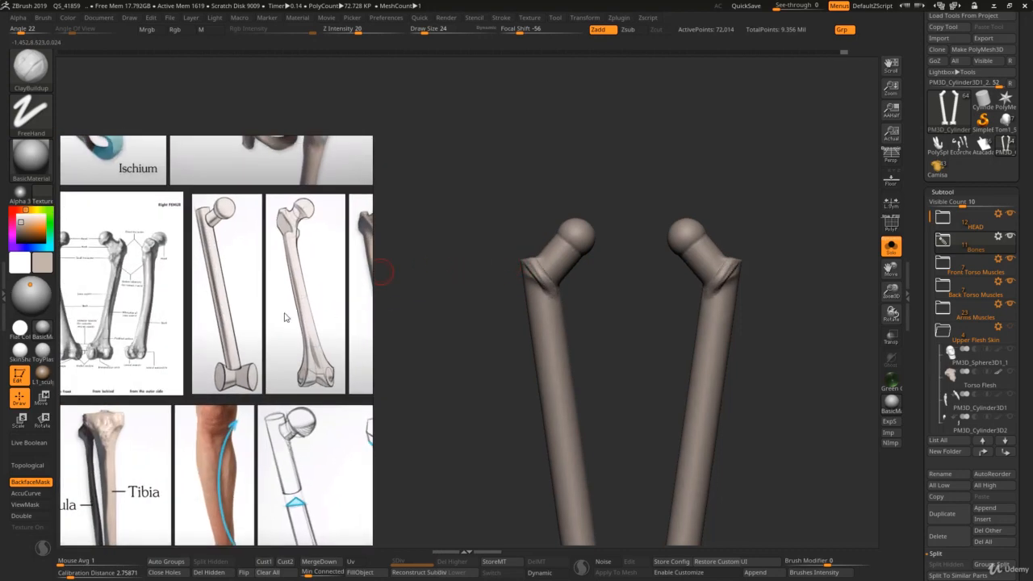
pyautogui.scroll(5, 271, 265)
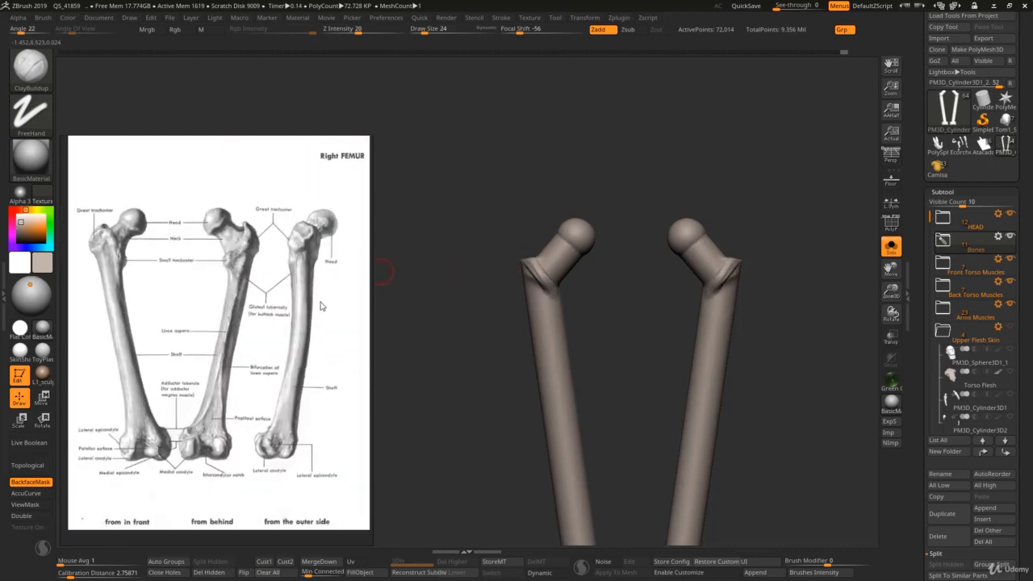
pyautogui.moveTo(525, 274)
pyautogui.mouseDown()
pyautogui.moveTo(578, 255)
pyautogui.moveTo(571, 249)
pyautogui.moveTo(564, 266)
pyautogui.mouseUp()
pyautogui.press('s')
pyautogui.press('s')
pyautogui.press('s')
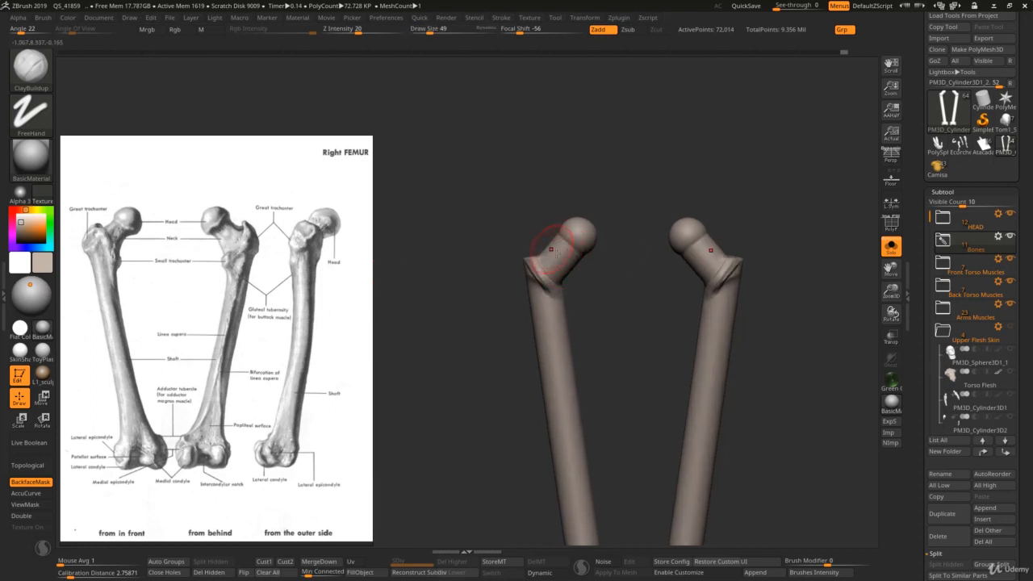
pyautogui.moveTo(572, 257)
pyautogui.mouseDown(button='right')
pyautogui.moveTo(554, 262)
pyautogui.moveTo(578, 261)
pyautogui.moveTo(572, 277)
pyautogui.mouseUp(button='right')
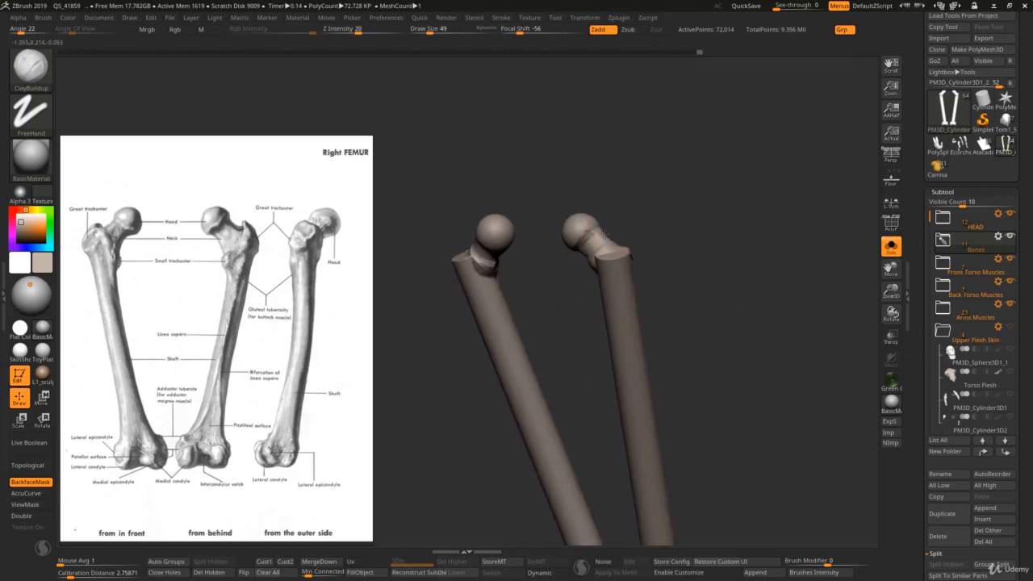
pyautogui.moveTo(604, 234)
pyautogui.mouseDown(button='right')
pyautogui.moveTo(615, 235)
pyautogui.moveTo(603, 231)
pyautogui.mouseUp(button='right')
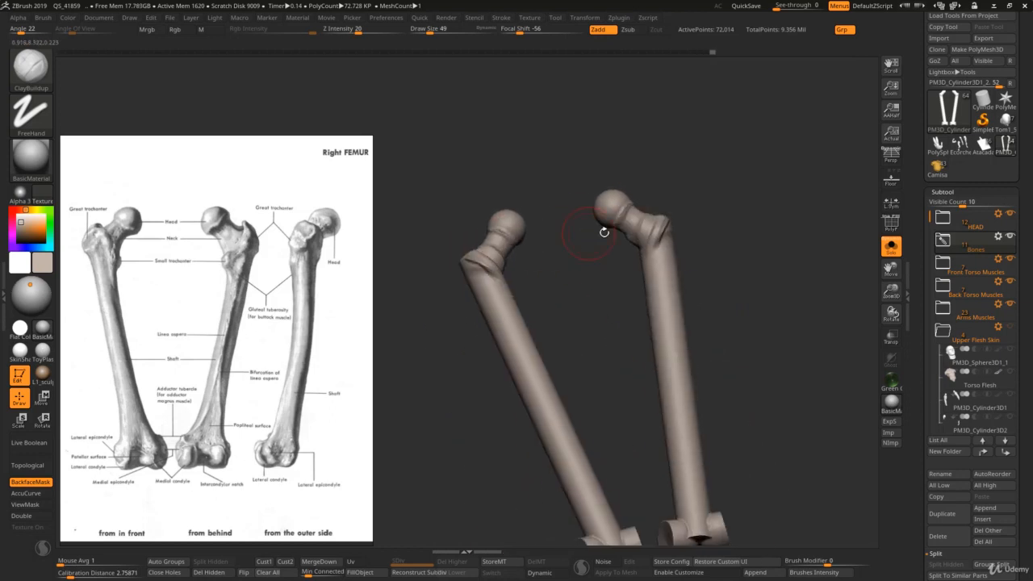
pyautogui.press('shift')
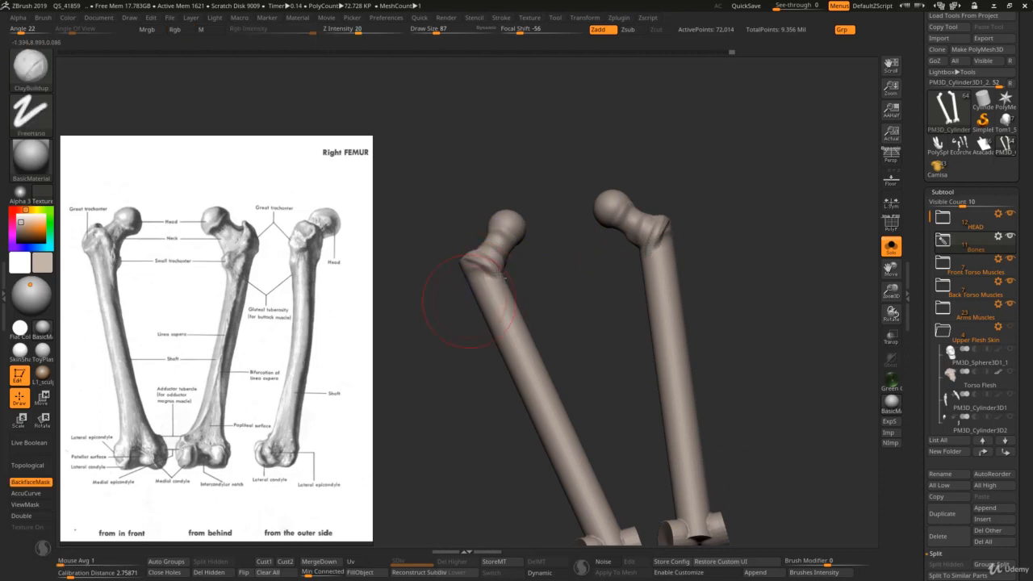
# Step: Build up the great trochanters on both femurs with ClayBuildup at draw size 91, following the Right FEMUR plate
pyautogui.moveTo(461, 299)
pyautogui.mouseDown(button='right')
pyautogui.moveTo(560, 265)
pyautogui.moveTo(452, 302)
pyautogui.mouseUp(button='right')
pyautogui.scroll(-2, 245, 321)
pyautogui.scroll(4, 194, 323)
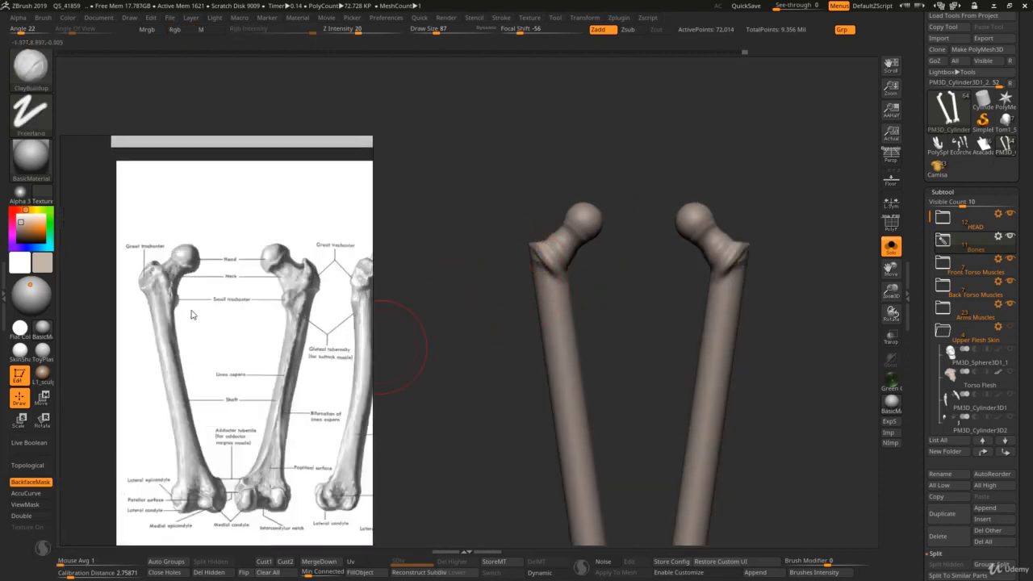
pyautogui.scroll(-2, 197, 339)
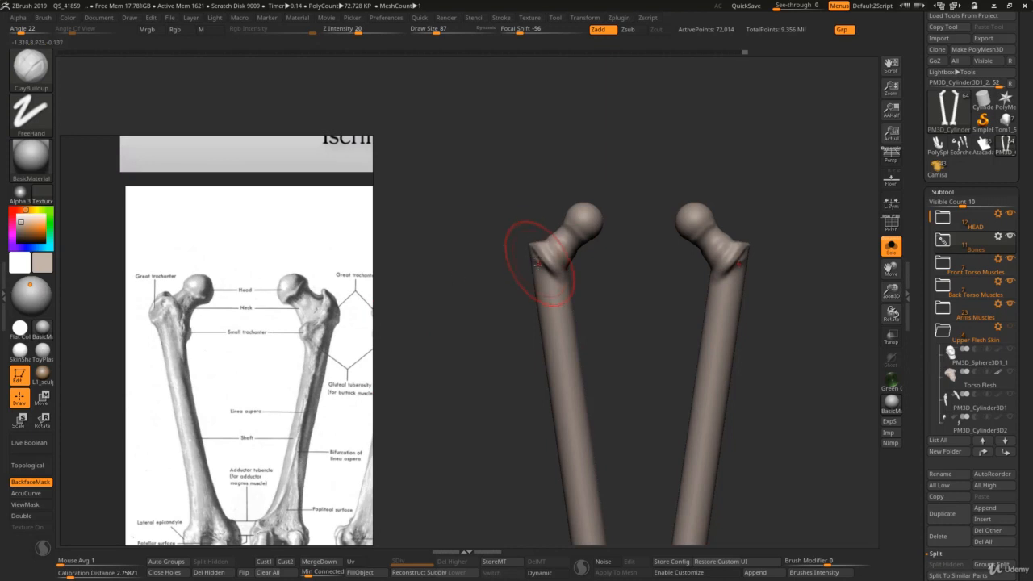
pyautogui.moveTo(537, 263)
pyautogui.keyDown('alt'); pyautogui.mouseDown(button='right')
pyautogui.moveTo(557, 295)
pyautogui.moveTo(544, 286)
pyautogui.mouseUp(button='right'); pyautogui.keyUp('alt')
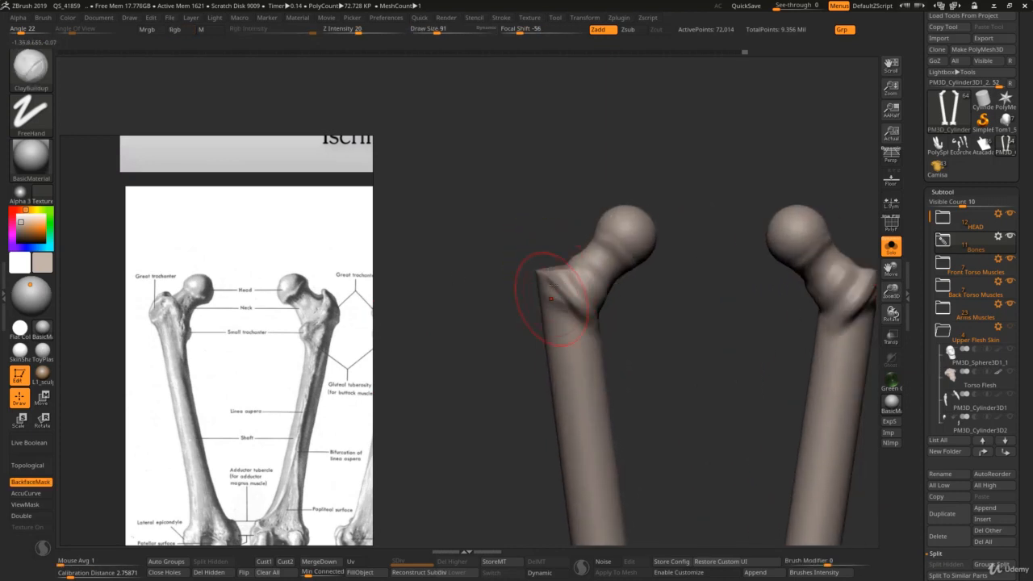
pyautogui.moveTo(552, 286); pyautogui.dragTo(557, 316)
# Step: Shape the outer and rear faces of the great trochanters with ClayBuildup, reducing the draw size to 72 and 38
pyautogui.press('[')
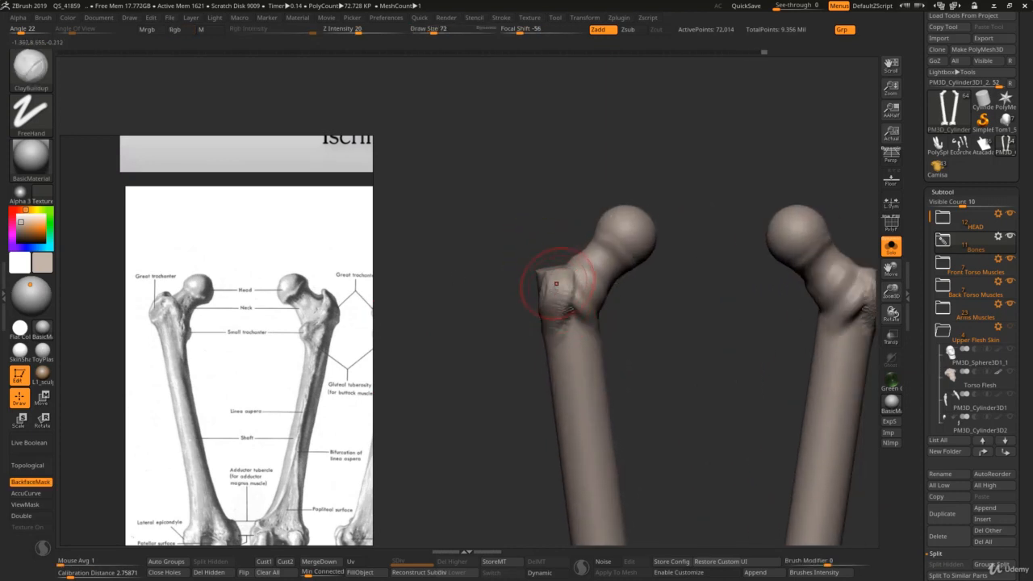
pyautogui.moveTo(547, 280)
pyautogui.mouseDown(button='right')
pyautogui.moveTo(526, 299)
pyautogui.moveTo(501, 292)
pyautogui.moveTo(514, 281)
pyautogui.mouseUp(button='right')
pyautogui.scroll(-4, 282, 366)
pyautogui.press('s')
pyautogui.moveTo(520, 276); pyautogui.dragTo(515, 275)
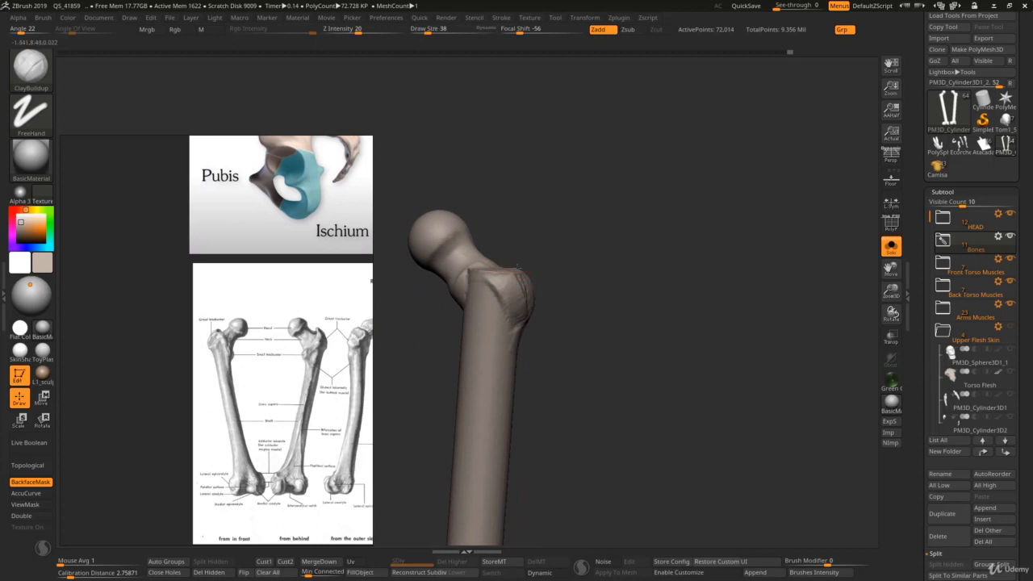
pyautogui.moveTo(519, 264); pyautogui.dragTo(511, 304, button='right')
pyautogui.press('s')
pyautogui.moveTo(500, 274); pyautogui.dragTo(489, 301)
pyautogui.moveTo(489, 302); pyautogui.dragTo(506, 277, button='right')
# Step: Add the small trochanters on the inner side of both upper shafts with ClayBuildup strokes
pyautogui.press('s')
pyautogui.moveTo(507, 278); pyautogui.dragTo(482, 300)
pyautogui.press('s')
pyautogui.moveTo(478, 310); pyautogui.dragTo(488, 289)
pyautogui.moveTo(482, 310)
pyautogui.mouseDown(button='right')
pyautogui.moveTo(446, 310)
pyautogui.moveTo(455, 331)
pyautogui.moveTo(477, 336)
pyautogui.moveTo(490, 318)
pyautogui.mouseUp(button='right')
pyautogui.moveTo(486, 319); pyautogui.dragTo(482, 342)
pyautogui.moveTo(483, 331); pyautogui.dragTo(485, 305, button='right')
pyautogui.press('s')
pyautogui.moveTo(485, 305); pyautogui.dragTo(481, 304)
pyautogui.press('s')
pyautogui.moveTo(479, 298); pyautogui.dragTo(505, 318)
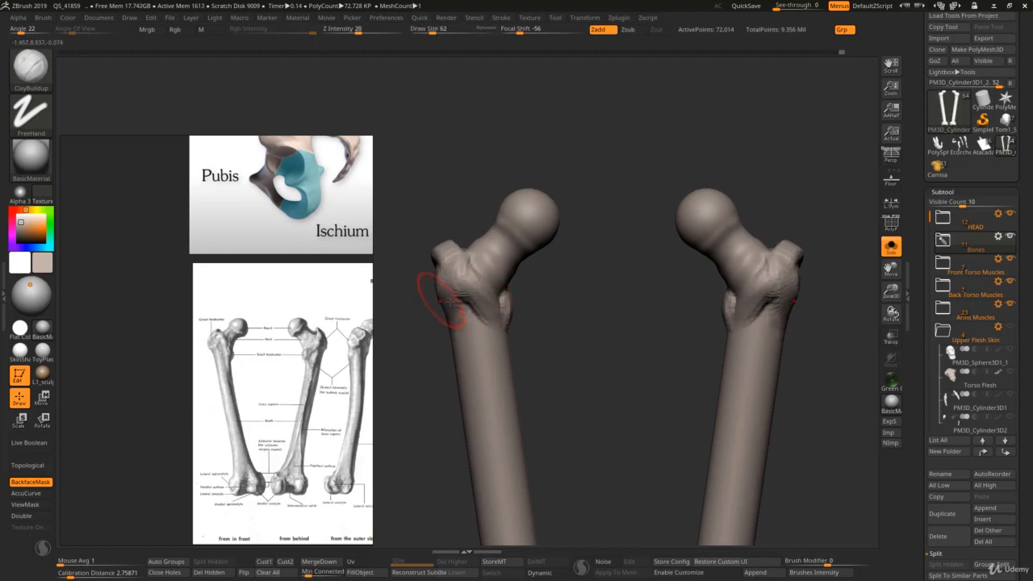
# Step: Round out the great trochanters with ClayBuildup at draw size 62 and blend them into the shafts at draw size 183
pyautogui.moveTo(449, 300); pyautogui.dragTo(437, 275, button='right')
pyautogui.press('s')
pyautogui.moveTo(455, 267); pyautogui.dragTo(475, 269)
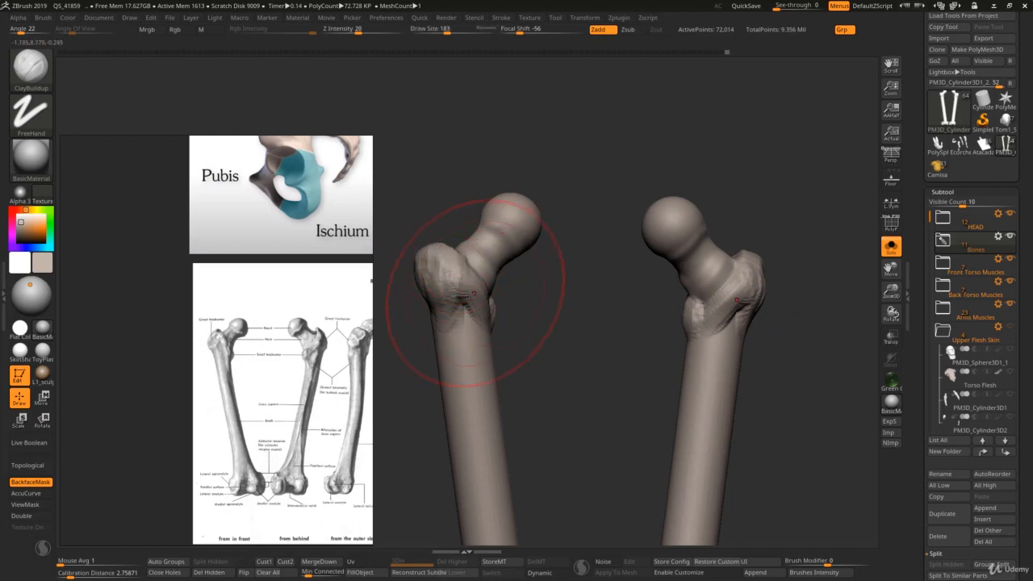
pyautogui.moveTo(475, 288); pyautogui.dragTo(493, 290, button='right')
pyautogui.keyDown('shift'); pyautogui.moveTo(474, 292); pyautogui.dragTo(476, 317); pyautogui.keyUp('shift')
pyautogui.moveTo(479, 322); pyautogui.dragTo(497, 332, button='right')
pyautogui.moveTo(496, 332)
pyautogui.keyDown('ctrl'); pyautogui.mouseDown(button='right')
pyautogui.moveTo(510, 301)
pyautogui.moveTo(454, 297)
pyautogui.mouseUp(button='right'); pyautogui.keyUp('ctrl')
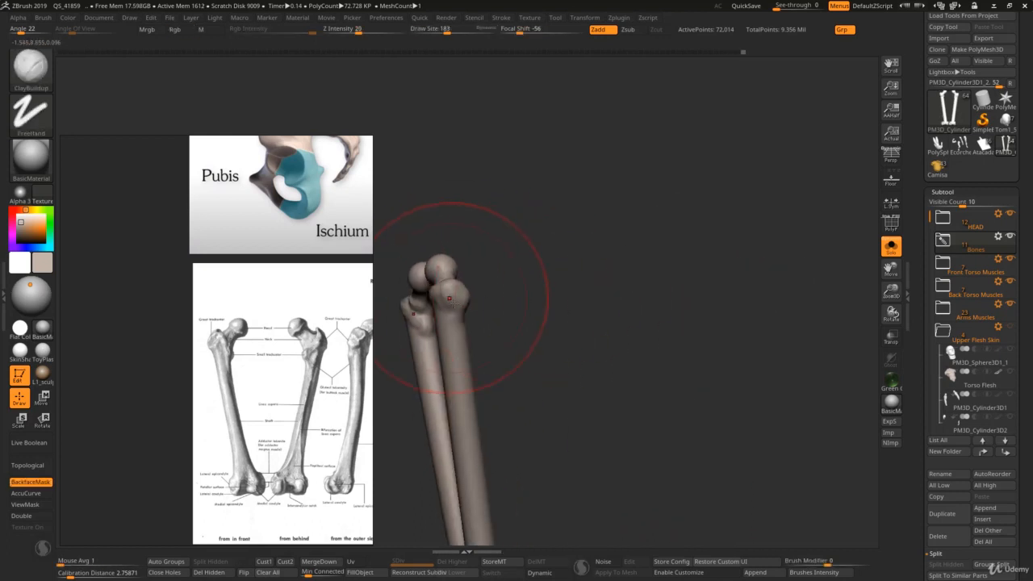
# Step: Build up the sides and back of both femur shafts with long ClayBuildup strokes at draw size 65
pyautogui.keyDown('shift'); pyautogui.moveTo(452, 298); pyautogui.dragTo(416, 326); pyautogui.keyUp('shift')
pyautogui.moveTo(416, 327); pyautogui.dragTo(474, 321, button='right')
pyautogui.keyDown('shift'); pyautogui.moveTo(475, 321); pyautogui.dragTo(473, 341); pyautogui.keyUp('shift')
pyautogui.keyDown('ctrl'); pyautogui.moveTo(473, 341); pyautogui.dragTo(480, 299, button='right'); pyautogui.keyUp('ctrl')
pyautogui.press('s')
pyautogui.moveTo(481, 297); pyautogui.dragTo(471, 298)
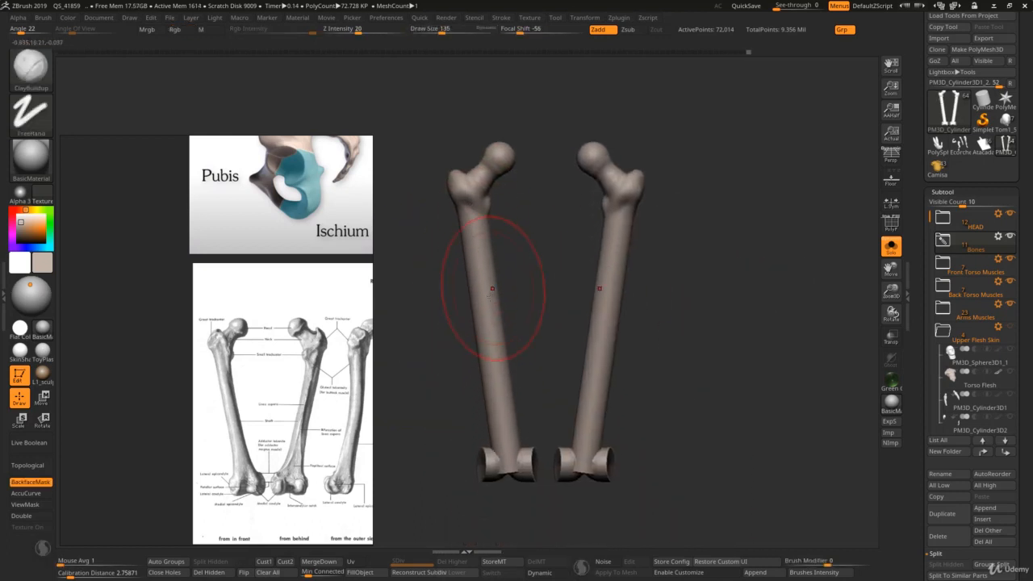
pyautogui.moveTo(492, 299)
pyautogui.mouseDown(button='right')
pyautogui.moveTo(535, 293)
pyautogui.moveTo(536, 249)
pyautogui.moveTo(494, 219)
pyautogui.mouseUp(button='right')
pyautogui.press('[')
pyautogui.press('[')
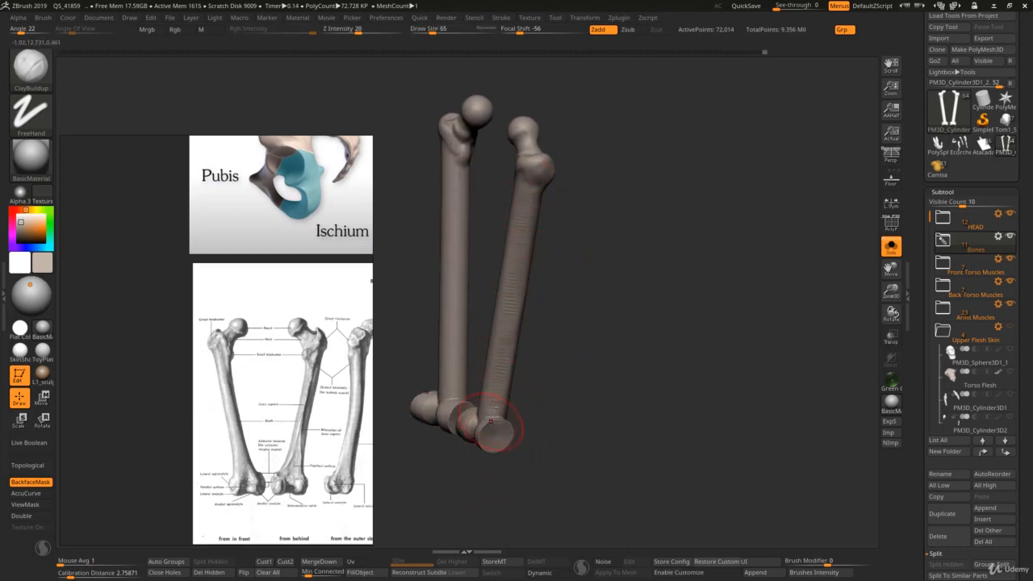
pyautogui.moveTo(523, 207); pyautogui.dragTo(518, 407, button='right')
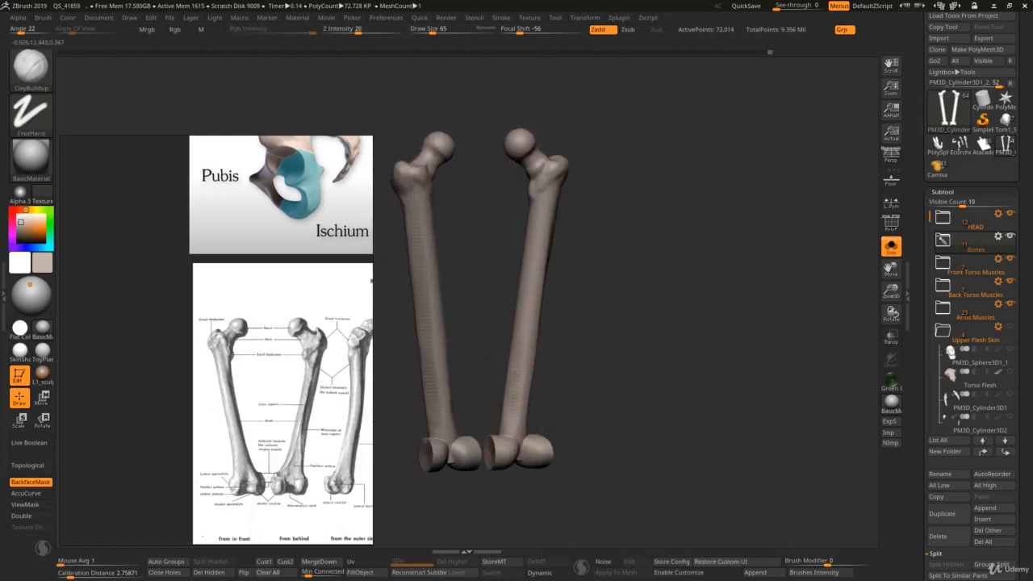
pyautogui.moveTo(516, 376); pyautogui.dragTo(547, 185)
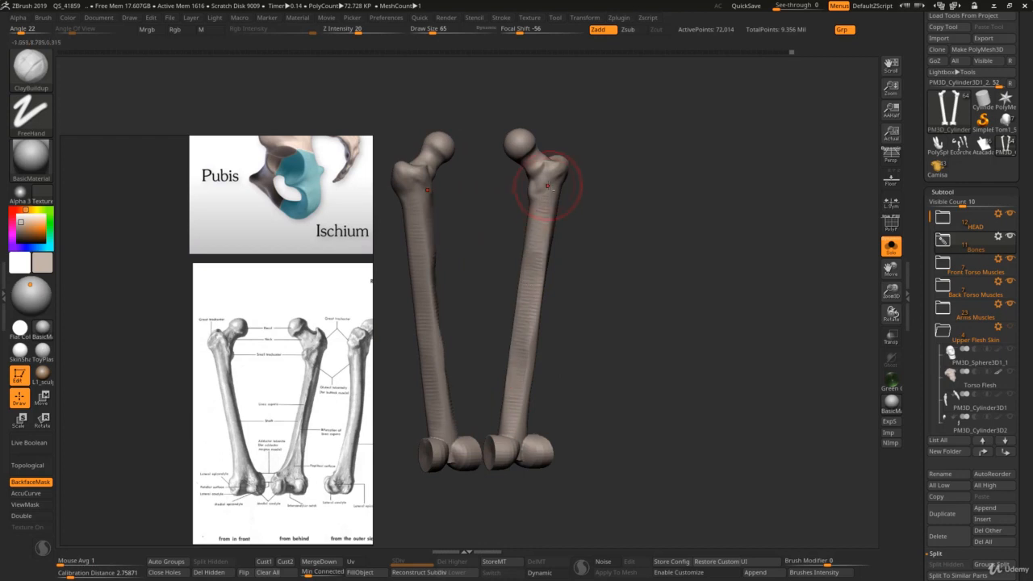
# Step: Smooth the stroke marks along both shafts with the Smooth brush at draw size 112
pyautogui.moveTo(535, 295); pyautogui.dragTo(515, 303, button='right')
pyautogui.press('s')
pyautogui.moveTo(514, 304); pyautogui.dragTo(526, 304)
pyautogui.keyDown('shift'); pyautogui.moveTo(536, 303); pyautogui.dragTo(542, 286); pyautogui.keyUp('shift')
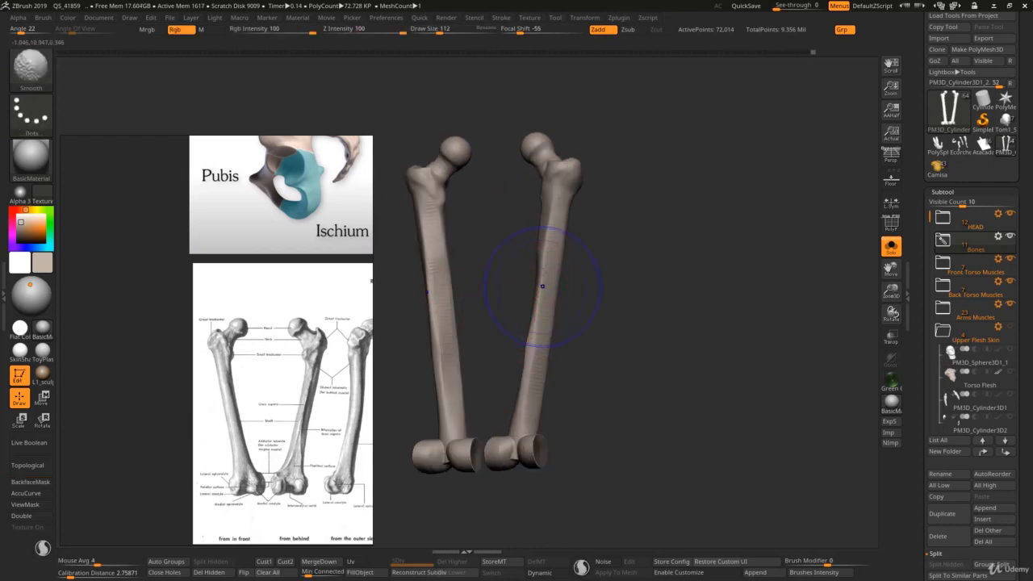
pyautogui.moveTo(539, 321); pyautogui.dragTo(517, 319, button='right')
pyautogui.moveTo(516, 320)
pyautogui.keyDown('ctrl'); pyautogui.mouseDown(button='right')
pyautogui.moveTo(504, 262)
pyautogui.moveTo(479, 295)
pyautogui.mouseUp(button='right'); pyautogui.keyUp('ctrl')
# Step: Refine the inner side of the shafts below the small trochanters with the Standard brush at draw size 72 and smooth it
pyautogui.press('b')
pyautogui.press('s')
pyautogui.press('t')
pyautogui.press('s')
pyautogui.moveTo(482, 307); pyautogui.dragTo(474, 307)
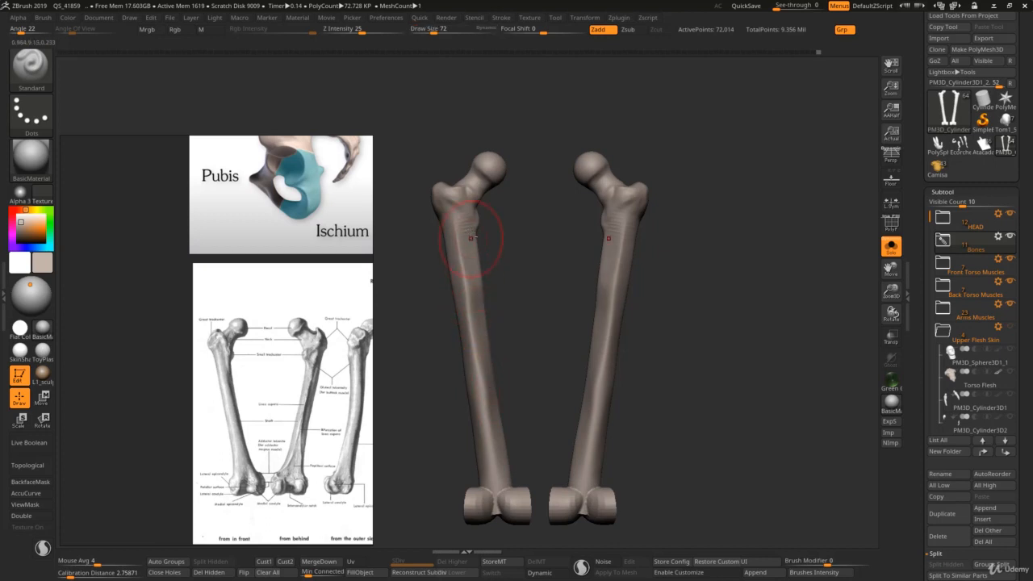
pyautogui.moveTo(478, 323)
pyautogui.mouseDown(button='right')
pyautogui.moveTo(476, 312)
pyautogui.moveTo(514, 353)
pyautogui.moveTo(556, 306)
pyautogui.mouseUp(button='right')
pyautogui.press('shift')
pyautogui.keyDown('ctrl'); pyautogui.moveTo(557, 306); pyautogui.dragTo(524, 350, button='right'); pyautogui.keyUp('ctrl')
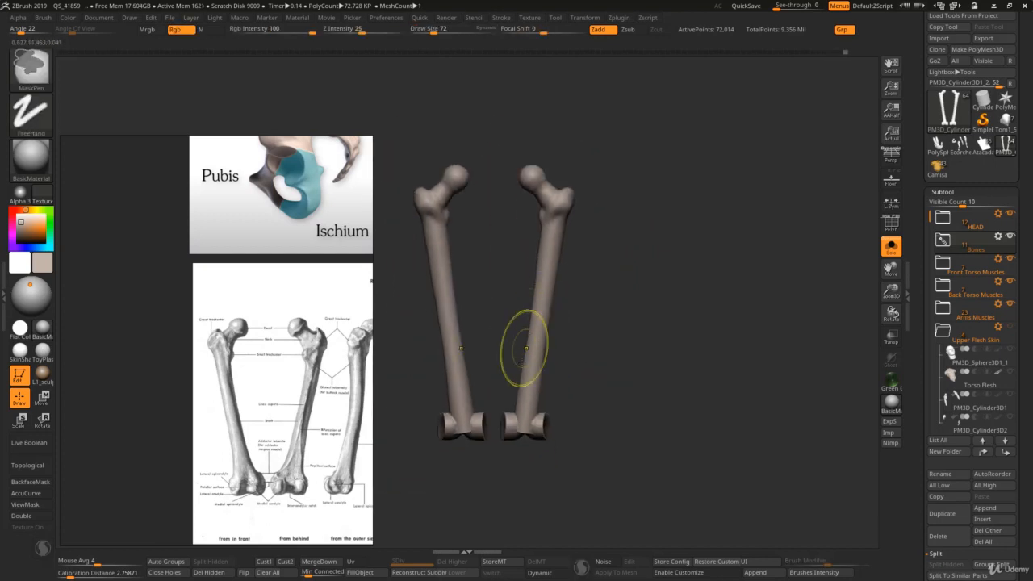
# Step: Following the plate's rear view, carve along the linea aspera on the back of the shafts with DamStandard at draw size 62
pyautogui.scroll(-2, 313, 459)
pyautogui.scroll(4, 318, 462)
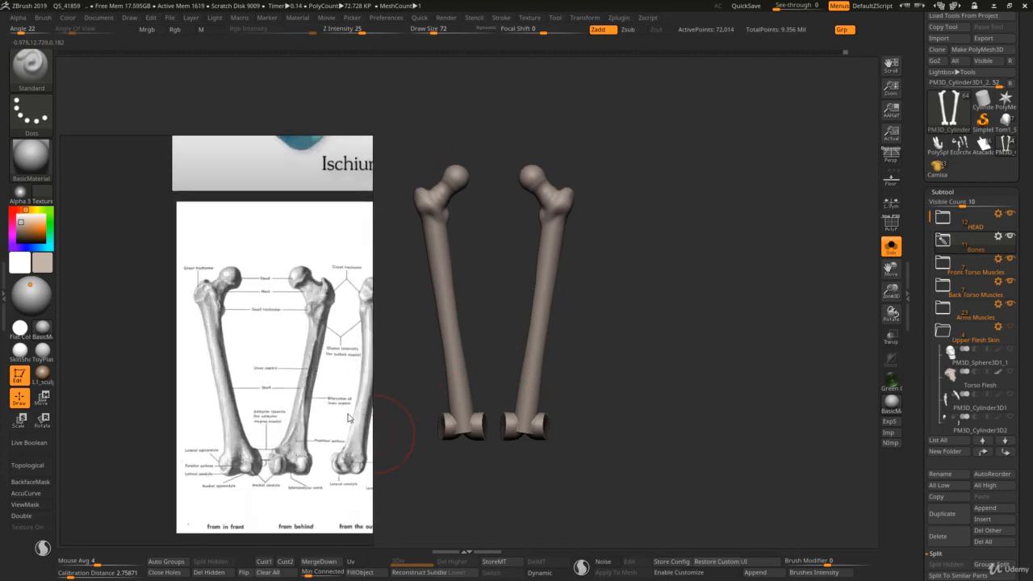
pyautogui.moveTo(347, 366); pyautogui.dragTo(330, 337, button='middle')
pyautogui.keyDown('shift'); pyautogui.moveTo(533, 264); pyautogui.dragTo(534, 272, button='right'); pyautogui.keyUp('shift')
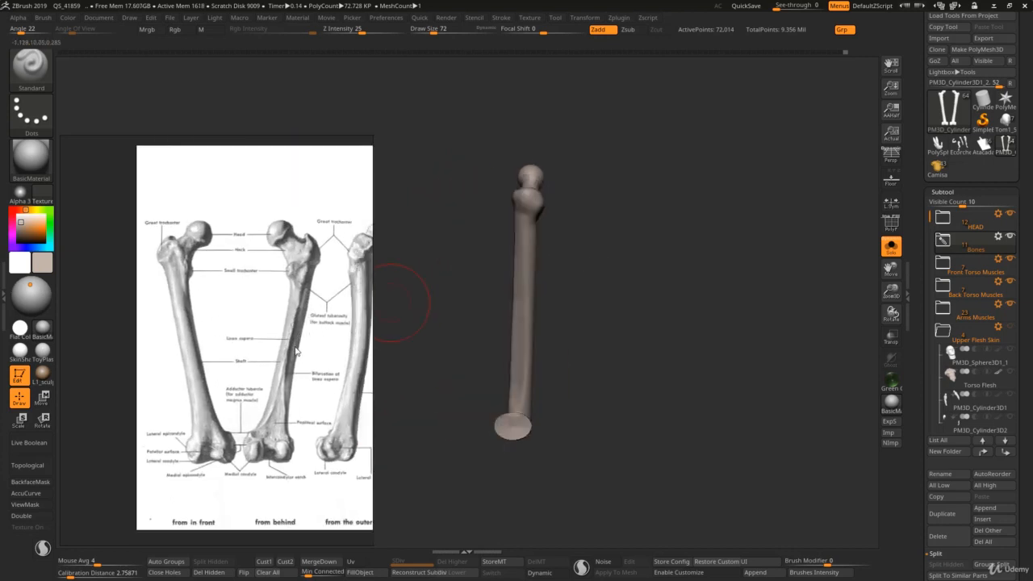
pyautogui.scroll(2, 290, 340)
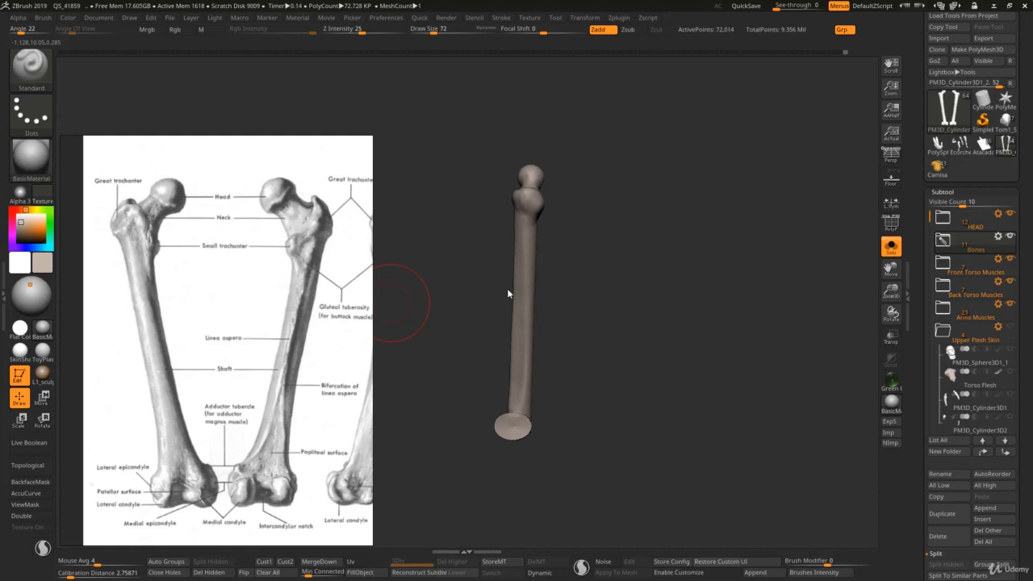
pyautogui.moveTo(509, 293)
pyautogui.mouseDown()
pyautogui.moveTo(494, 303)
pyautogui.moveTo(559, 295)
pyautogui.moveTo(549, 296)
pyautogui.mouseUp()
pyautogui.press('b')
pyautogui.press('d')
pyautogui.press('s')
pyautogui.press('s')
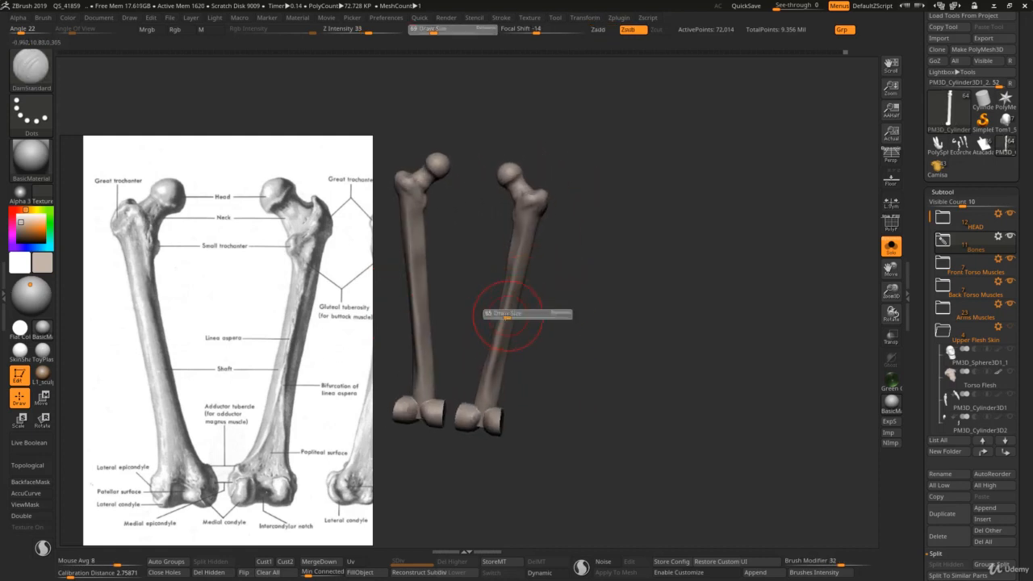
pyautogui.moveTo(507, 316); pyautogui.dragTo(496, 330, button='right')
pyautogui.press('s')
pyautogui.moveTo(499, 342); pyautogui.dragTo(497, 343)
pyautogui.moveTo(496, 341)
pyautogui.mouseDown(button='right')
pyautogui.moveTo(501, 317)
pyautogui.moveTo(499, 338)
pyautogui.mouseUp(button='right')
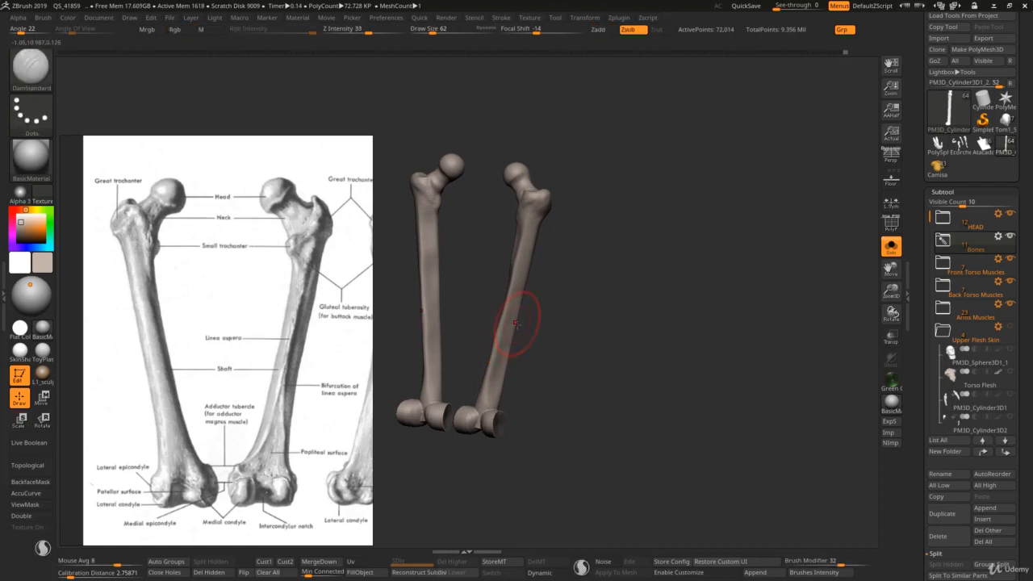
# Step: Raise the linea aspera along the back of the shafts toward the condyles with ClayBuildup at draw size 52
pyautogui.press('b')
pyautogui.press('c')
pyautogui.press('b')
pyautogui.press('s')
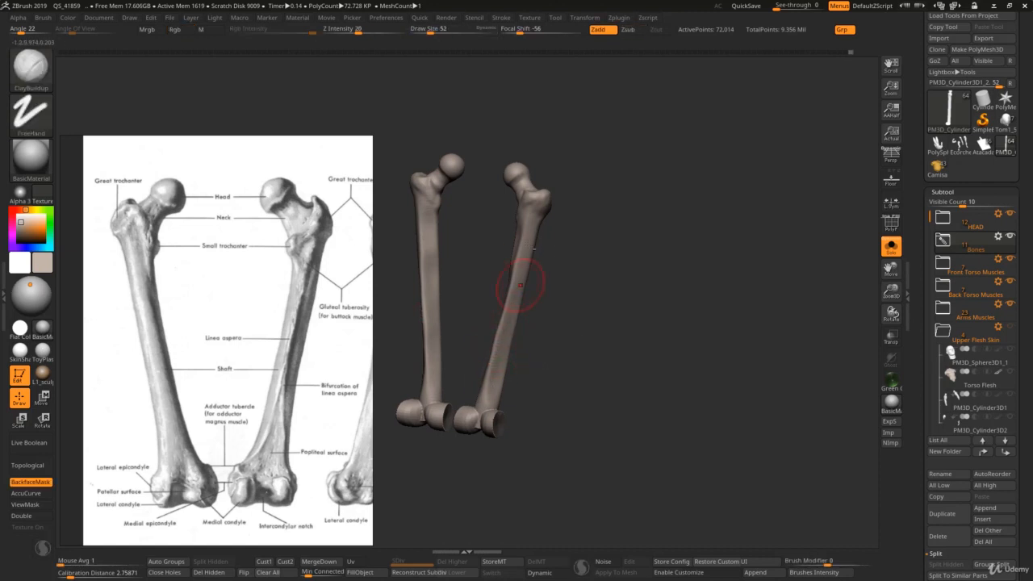
pyautogui.moveTo(520, 285); pyautogui.dragTo(507, 261, button='right')
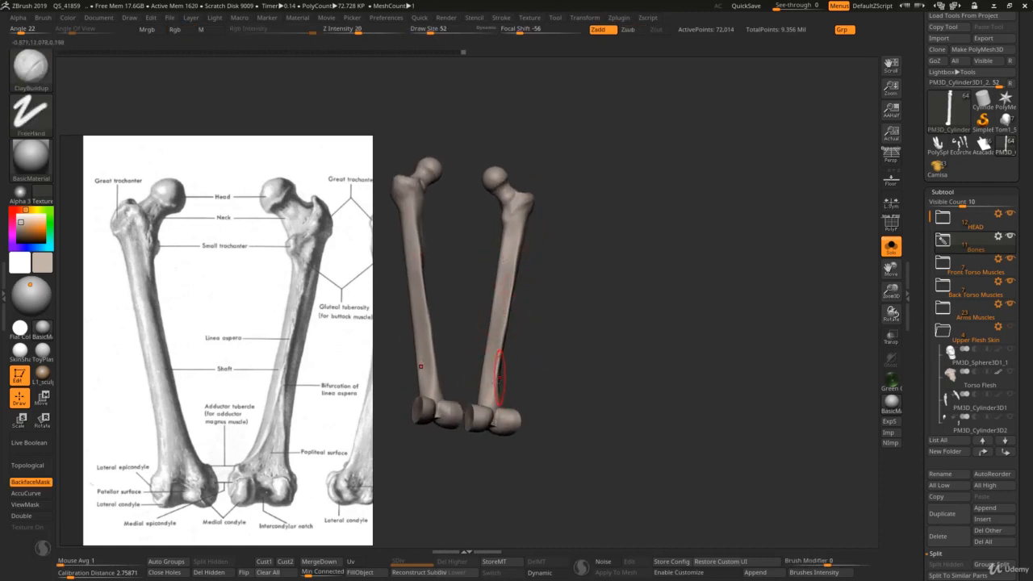
pyautogui.moveTo(501, 379); pyautogui.dragTo(511, 377, button='right')
pyautogui.keyDown('alt'); pyautogui.moveTo(511, 377); pyautogui.dragTo(511, 331, button='right'); pyautogui.keyUp('alt')
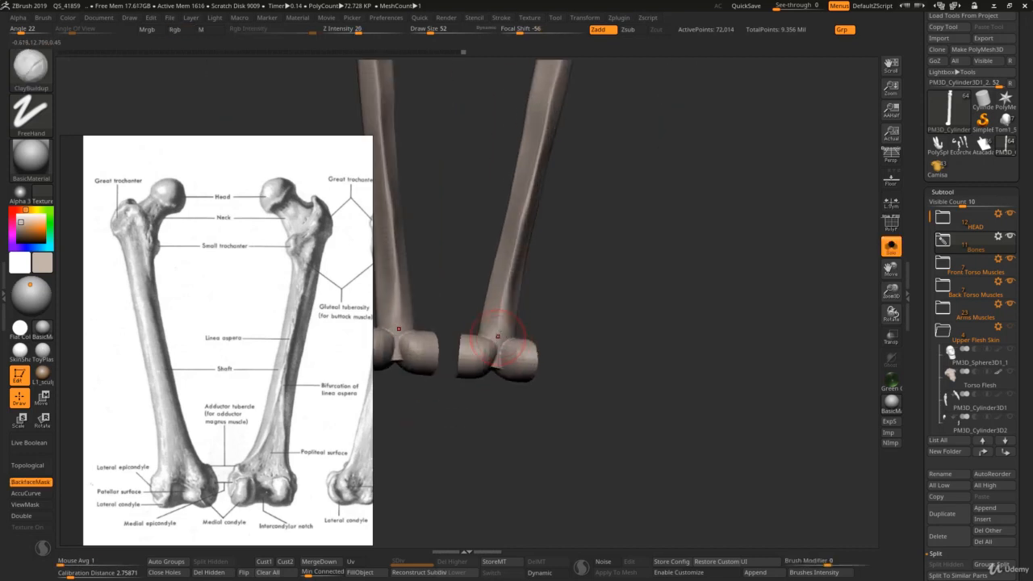
# Step: Carve the junction between the lower shafts and the condyles with DamStandard at draw size 65
pyautogui.press('b')
pyautogui.press('d')
pyautogui.press('s')
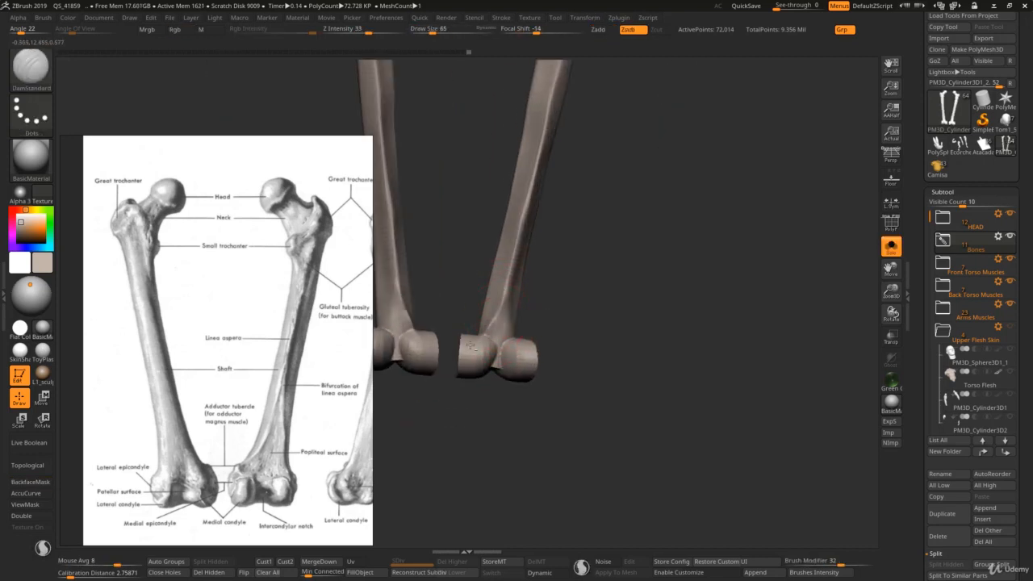
pyautogui.moveTo(483, 339); pyautogui.dragTo(489, 331, button='right')
pyautogui.press('s')
# Step: Build up the flare above the condyles with ClayBuildup and crease it with DamStandard, both at draw size 65
pyautogui.press('b')
pyautogui.press('c')
pyautogui.press('b')
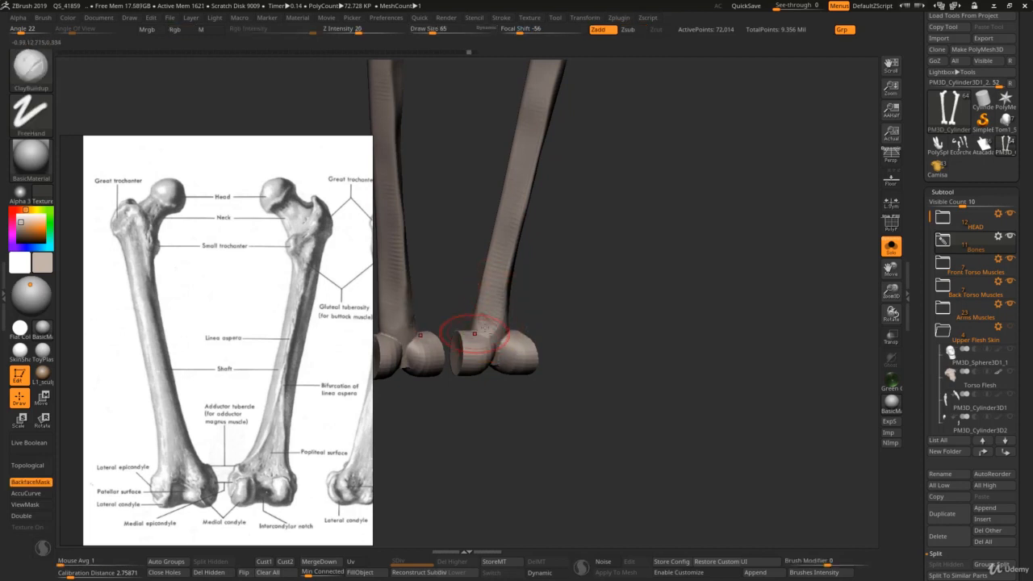
pyautogui.press('b')
pyautogui.press('d')
pyautogui.press('s')
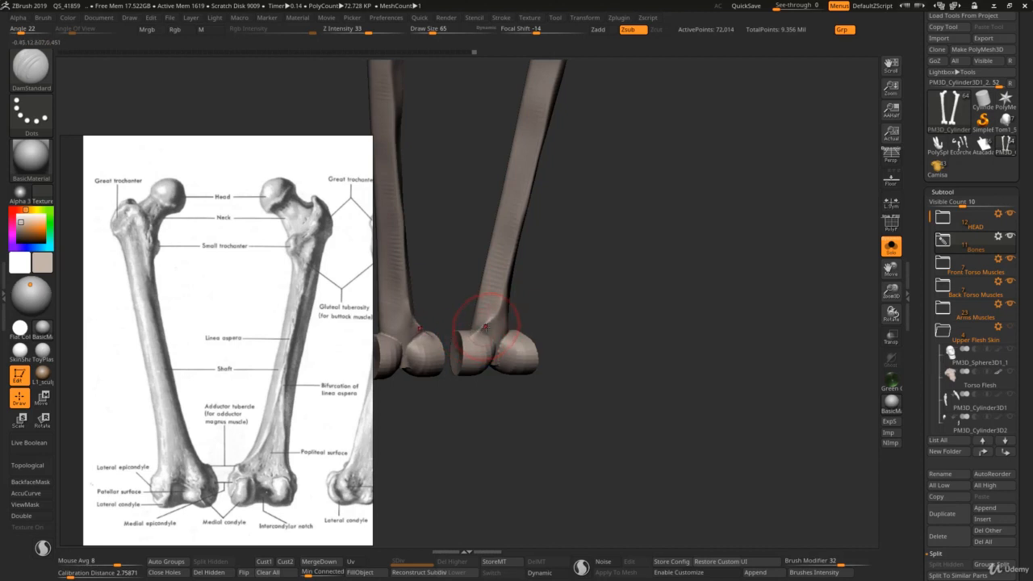
# Step: Adjust the flare of the lower shafts above the condyles with the Move brush at draw size 55 and smooth it
pyautogui.press('b')
pyautogui.press('m')
pyautogui.press('v')
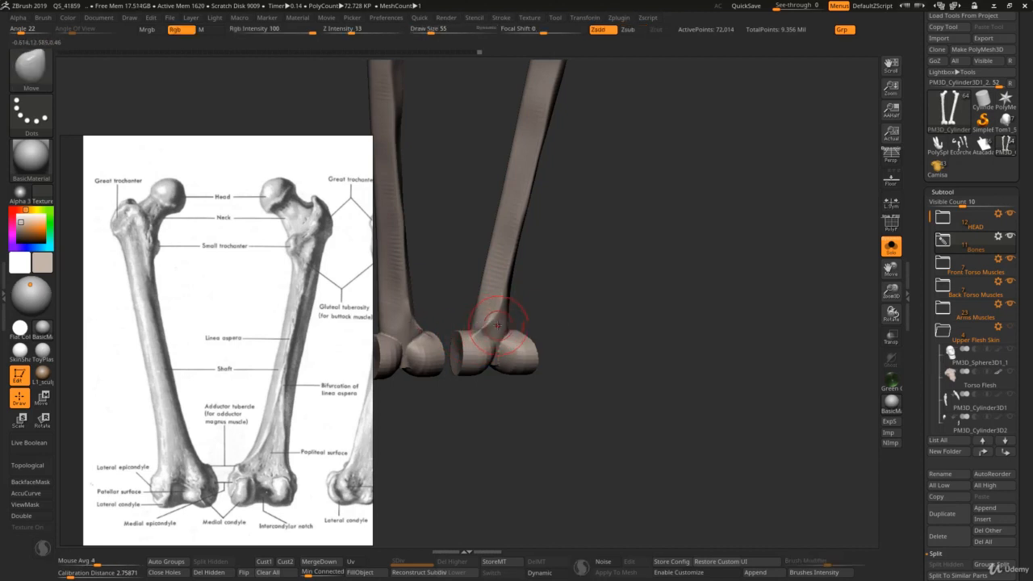
pyautogui.moveTo(498, 325)
pyautogui.mouseDown(button='right')
pyautogui.moveTo(476, 309)
pyautogui.moveTo(504, 321)
pyautogui.moveTo(486, 325)
pyautogui.mouseUp(button='right')
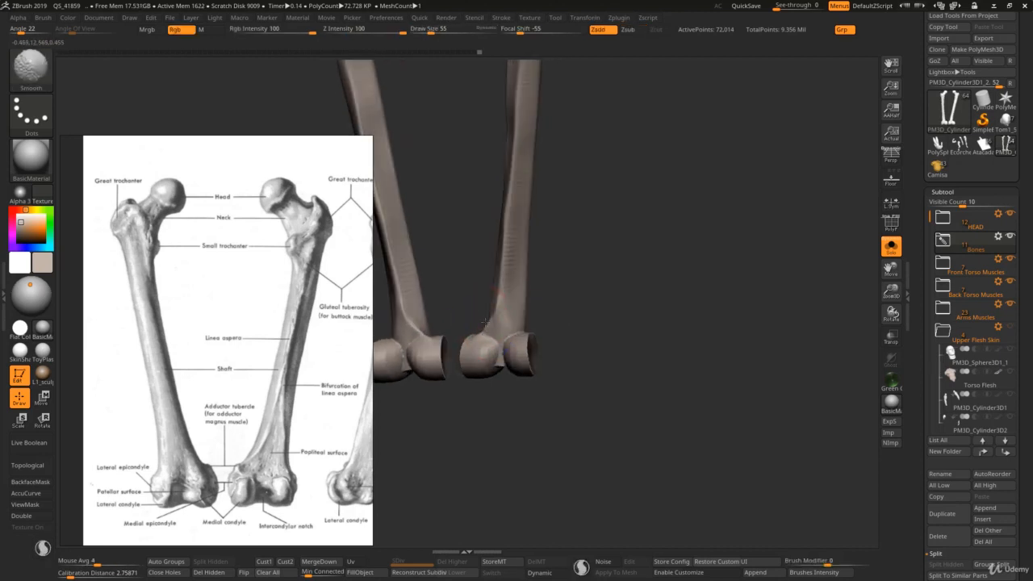
# Step: Define the popliteal surface with DamStandard at draw size 55 and refine the edges around the condyles at draw size 46
pyautogui.press('b')
pyautogui.press('d')
pyautogui.press('s')
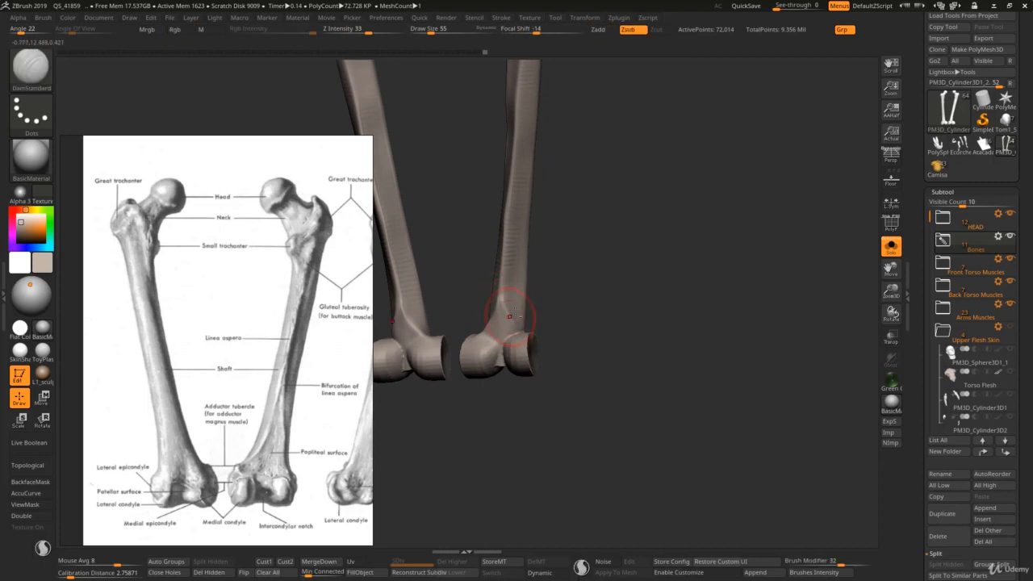
pyautogui.moveTo(502, 301)
pyautogui.mouseDown(button='right')
pyautogui.moveTo(508, 346)
pyautogui.moveTo(476, 356)
pyautogui.mouseUp(button='right')
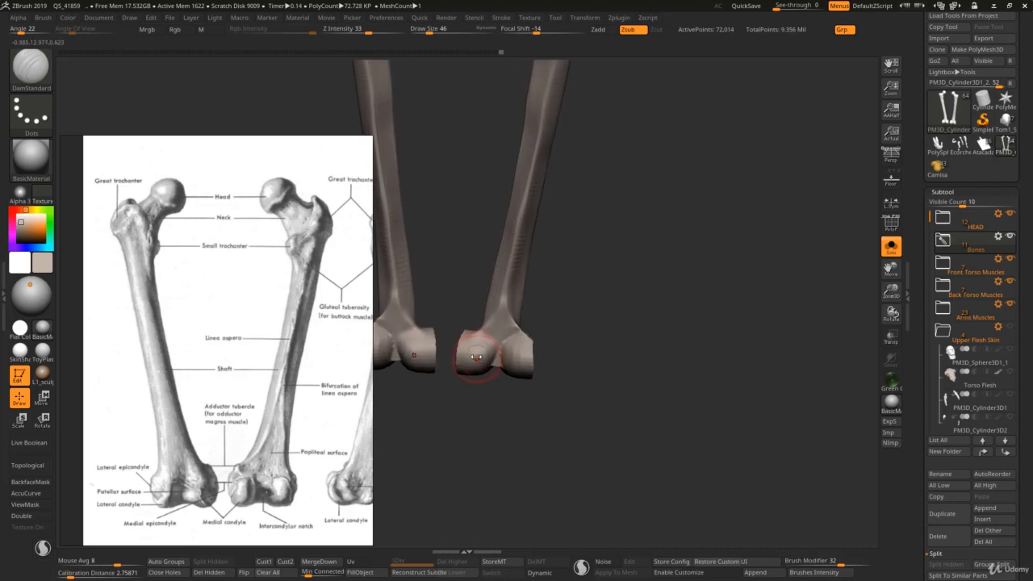
pyautogui.press('s')
pyautogui.moveTo(470, 357); pyautogui.dragTo(461, 352)
pyautogui.moveTo(477, 355); pyautogui.dragTo(489, 347, button='right')
pyautogui.press('s')
pyautogui.moveTo(488, 347); pyautogui.dragTo(522, 365)
# Step: Add volume to the condyles and the lower shaft above them with ClayBuildup at draw size 55
pyautogui.press('b')
pyautogui.press('c')
pyautogui.press('b')
pyautogui.moveTo(539, 363); pyautogui.dragTo(519, 363, button='right')
pyautogui.press('s')
pyautogui.moveTo(519, 363); pyautogui.dragTo(524, 363)
pyautogui.moveTo(523, 363)
pyautogui.mouseDown(button='right')
pyautogui.moveTo(495, 357)
pyautogui.moveTo(512, 354)
pyautogui.mouseUp(button='right')
pyautogui.moveTo(496, 299); pyautogui.dragTo(535, 300, button='right')
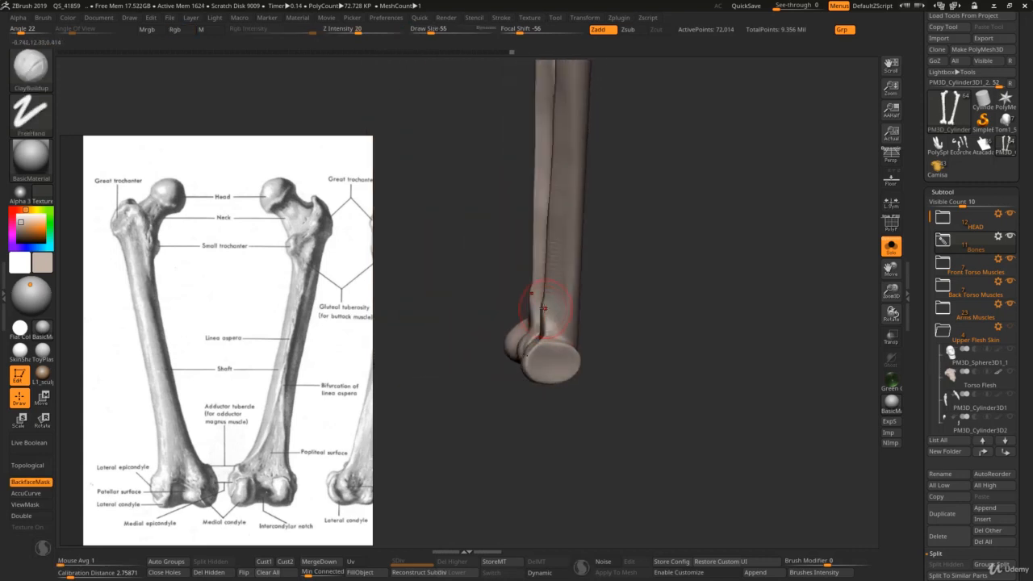
# Step: Following the plate's outer-side view, shape the back of the lower shafts with the Move brush and smooth it at draw size 41
pyautogui.press('b')
pyautogui.press('m')
pyautogui.press('v')
pyautogui.scroll(-4, 355, 409)
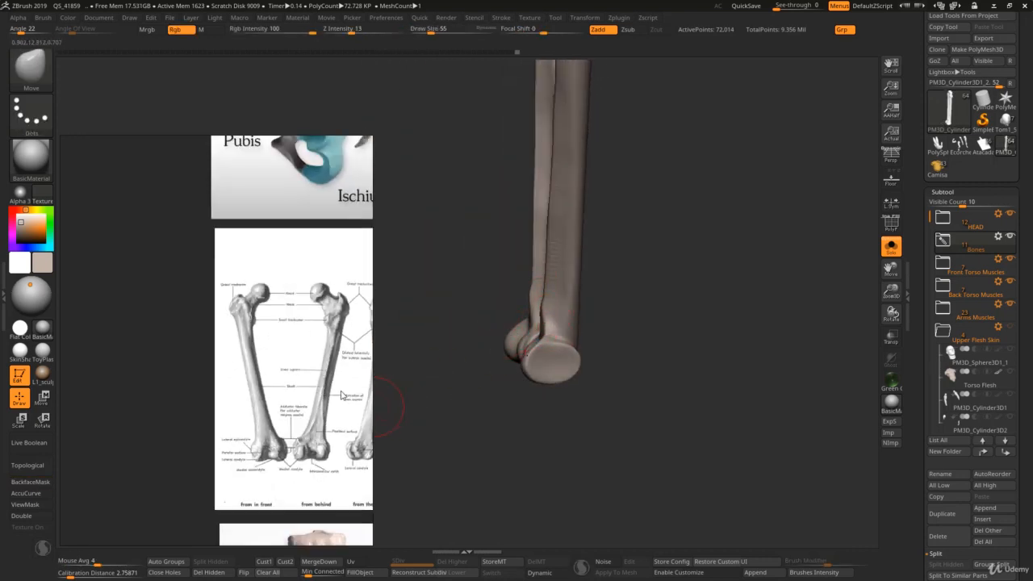
pyautogui.moveTo(335, 387); pyautogui.dragTo(222, 386, button='middle')
pyautogui.moveTo(514, 328); pyautogui.dragTo(567, 299, button='right')
pyautogui.moveTo(567, 298)
pyautogui.keyDown('ctrl'); pyautogui.mouseDown(button='right')
pyautogui.moveTo(564, 225)
pyautogui.moveTo(556, 323)
pyautogui.mouseUp(button='right'); pyautogui.keyUp('ctrl')
pyautogui.press('s')
pyautogui.moveTo(555, 326); pyautogui.dragTo(560, 325)
pyautogui.keyDown('ctrl'); pyautogui.moveTo(560, 341); pyautogui.dragTo(566, 360, button='right'); pyautogui.keyUp('ctrl')
pyautogui.press('s')
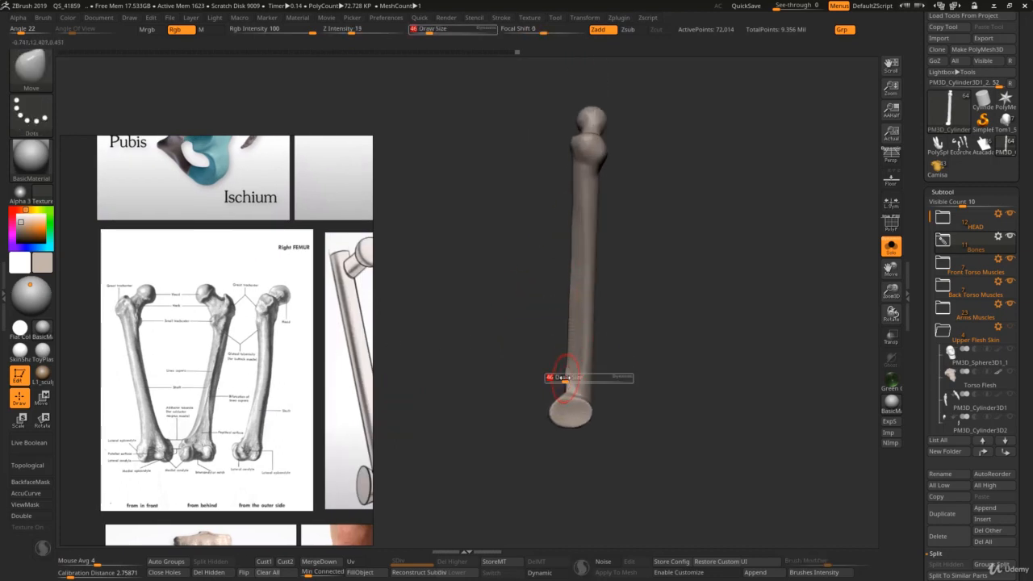
pyautogui.click(546, 373)
pyautogui.moveTo(564, 372); pyautogui.dragTo(580, 359)
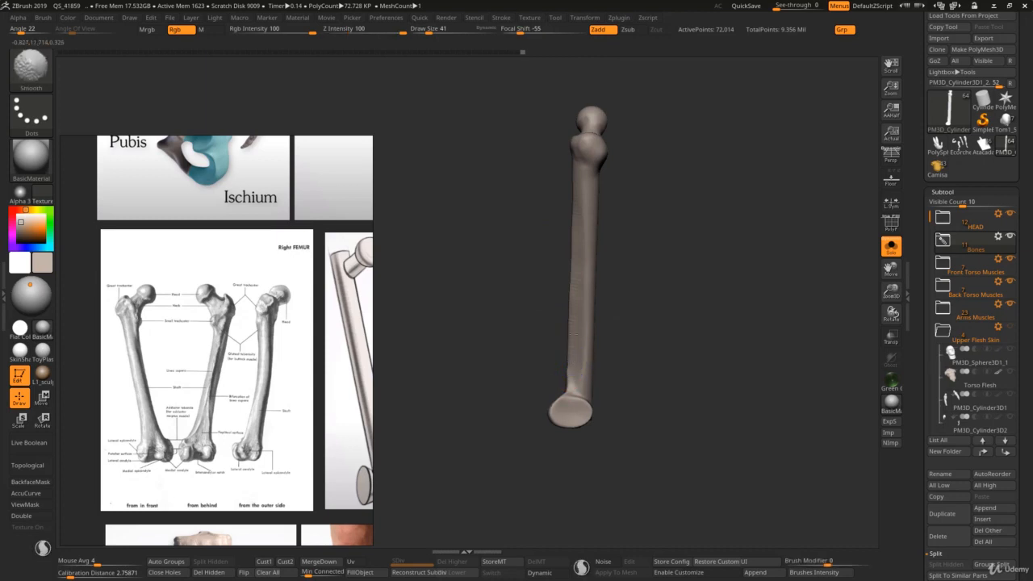
# Step: Swing the lower ends of the femurs backward in side view with the Move brush at draw sizes 307 and 200
pyautogui.press('s')
pyautogui.moveTo(584, 288)
pyautogui.mouseDown()
pyautogui.moveTo(603, 294)
pyautogui.moveTo(594, 330)
pyautogui.mouseUp()
pyautogui.press('s')
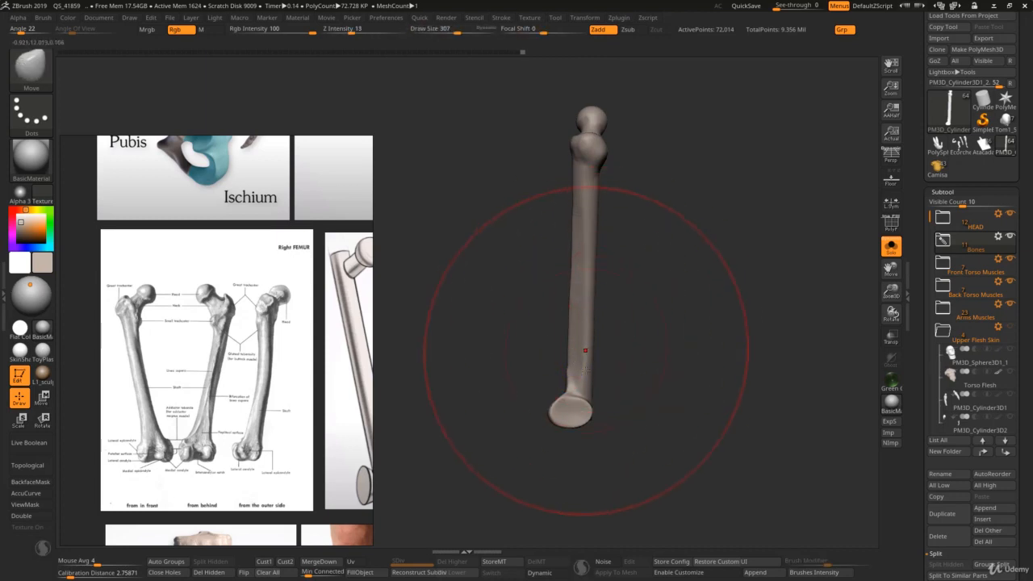
pyautogui.moveTo(575, 404); pyautogui.dragTo(571, 408)
pyautogui.moveTo(581, 372); pyautogui.dragTo(576, 375)
pyautogui.press('s')
pyautogui.click(573, 379)
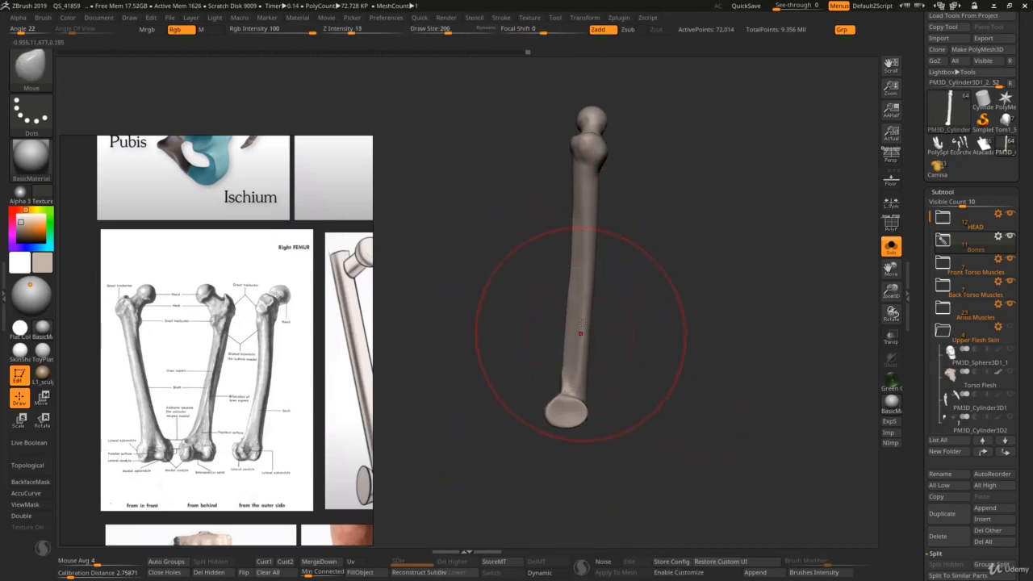
# Step: Bow the femur shafts forward with the Move brush at draw size 156 to follow the plate's outer-side view
pyautogui.press('s')
pyautogui.click(574, 311)
pyautogui.moveTo(578, 261); pyautogui.dragTo(584, 262)
pyautogui.press('s')
pyautogui.click(581, 287)
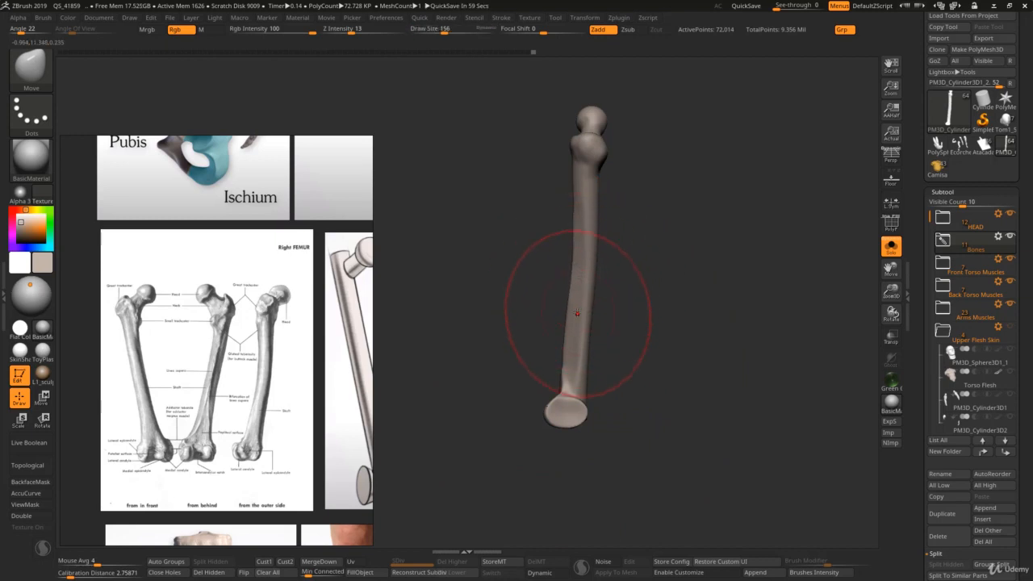
pyautogui.moveTo(577, 309); pyautogui.dragTo(588, 311)
pyautogui.press('s')
pyautogui.click(590, 248)
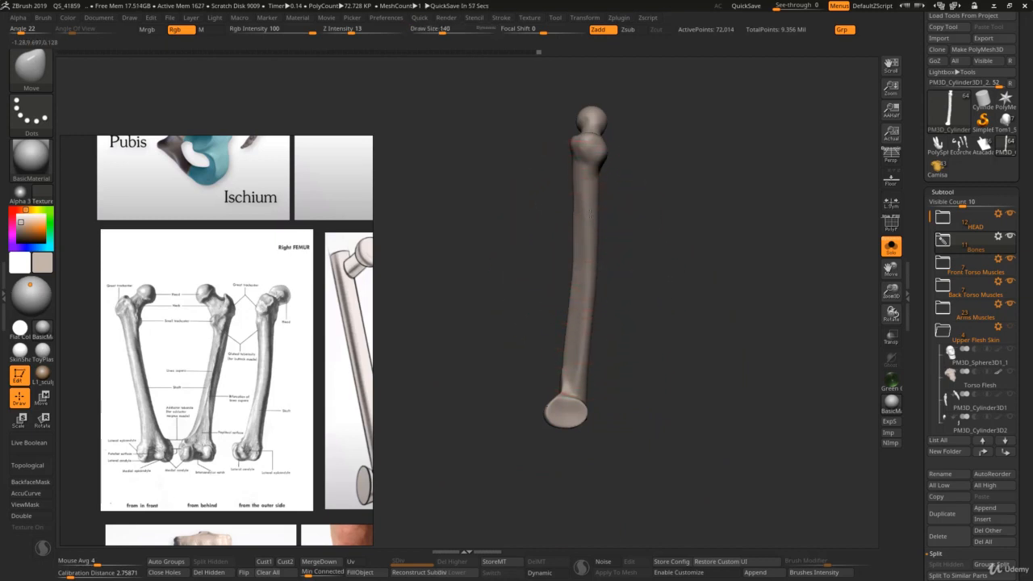
# Step: Shape the upper shafts and pull the greater trochanters backward with the Move brush at draw size 126
pyautogui.press('s')
pyautogui.click(594, 210)
pyautogui.press('s')
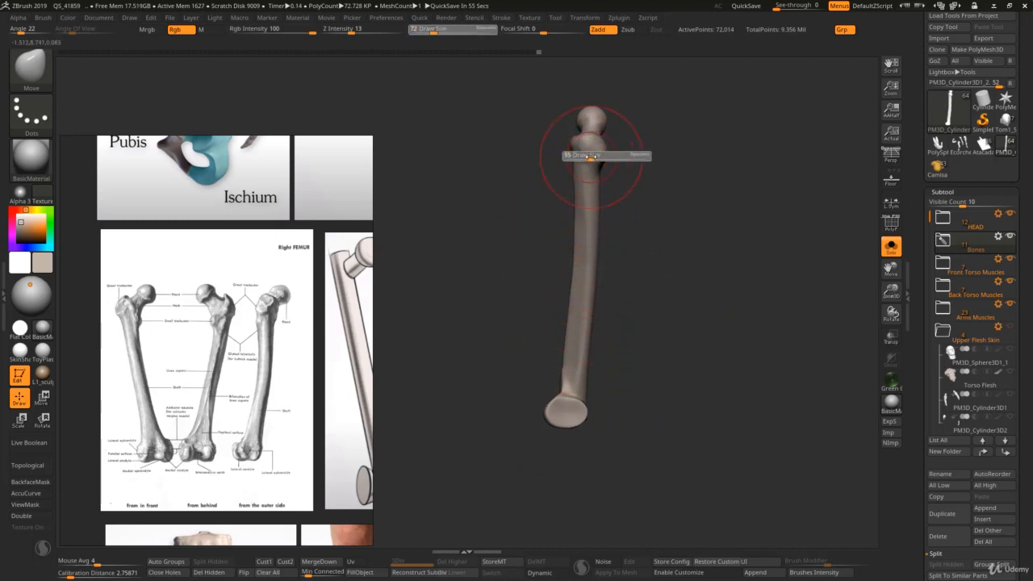
pyautogui.click(584, 154)
pyautogui.press('s')
pyautogui.click(573, 151)
pyautogui.moveTo(572, 152); pyautogui.dragTo(569, 150)
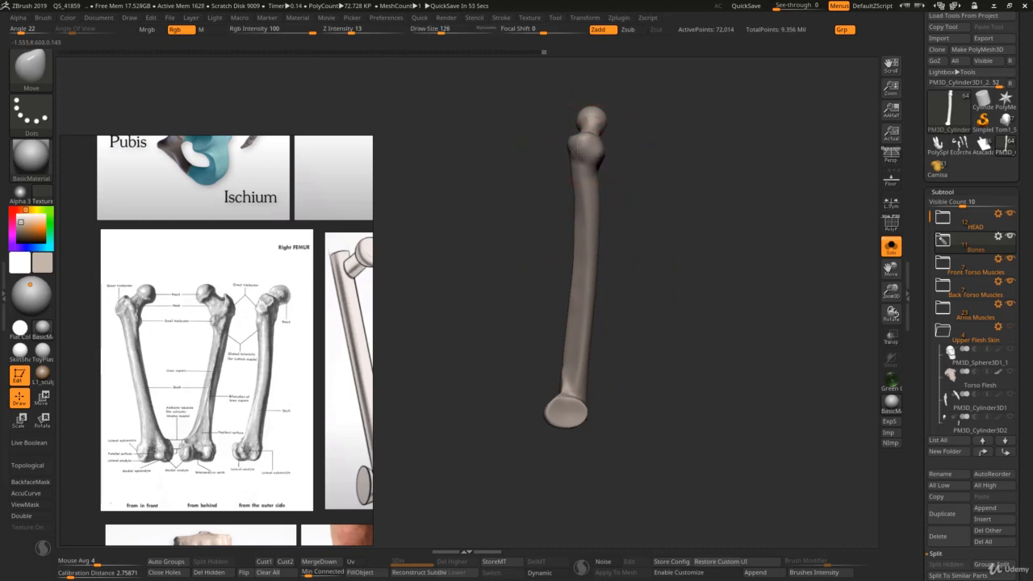
# Step: Even out the curve along the middle of the shafts with the Move brush at draw size 103
pyautogui.press('s')
pyautogui.click(598, 246)
pyautogui.moveTo(579, 354)
pyautogui.mouseDown()
pyautogui.moveTo(597, 344)
pyautogui.moveTo(581, 323)
pyautogui.moveTo(587, 307)
pyautogui.mouseUp()
pyautogui.press('s')
pyautogui.click(578, 347)
pyautogui.press('s')
pyautogui.click(596, 299)
pyautogui.press('s')
pyautogui.click(585, 298)
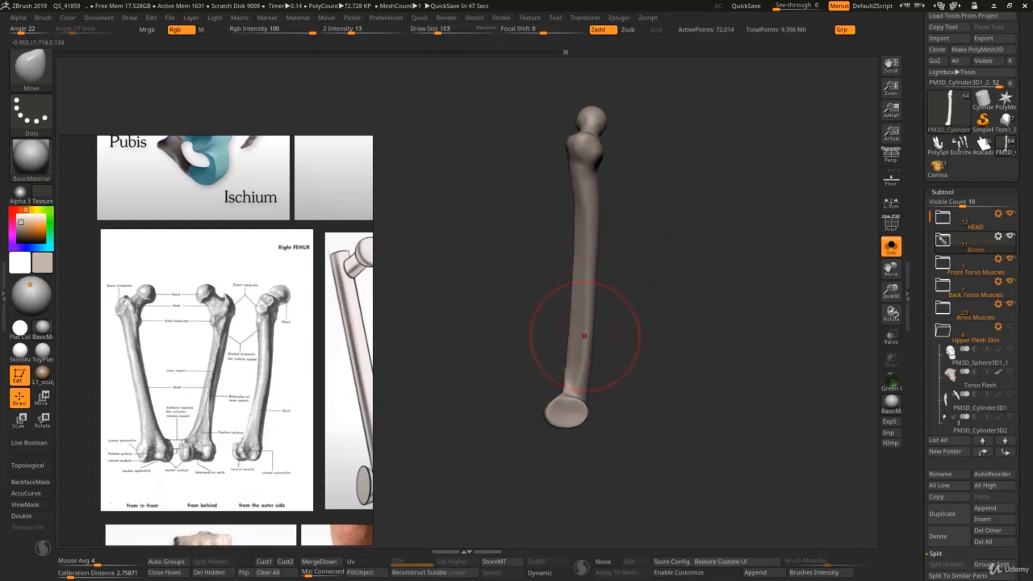
# Step: Adjust the side profile of the lower shafts just above the condyles with the Move brush
pyautogui.press('s')
pyautogui.click(573, 369)
pyautogui.press('s')
pyautogui.click(567, 363)
pyautogui.moveTo(573, 365)
pyautogui.mouseDown()
pyautogui.moveTo(581, 361)
pyautogui.moveTo(593, 384)
pyautogui.mouseUp()
pyautogui.press('s')
pyautogui.click(581, 362)
pyautogui.moveTo(592, 384)
pyautogui.mouseDown(button='right')
pyautogui.moveTo(535, 387)
pyautogui.moveTo(549, 378)
pyautogui.moveTo(605, 413)
pyautogui.mouseUp(button='right')
# Step: Build up the condyles and the area between them with ClayBuildup at draw size 62
pyautogui.press('b')
pyautogui.press('c')
pyautogui.press('b')
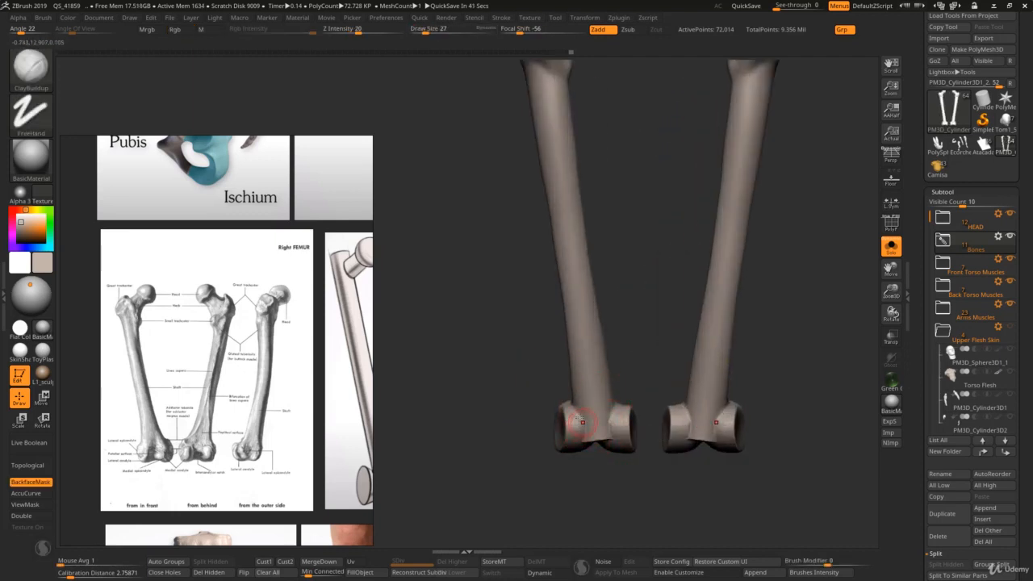
pyautogui.press('s')
pyautogui.click(583, 421)
pyautogui.moveTo(578, 410)
pyautogui.mouseDown()
pyautogui.moveTo(575, 442)
pyautogui.moveTo(571, 401)
pyautogui.moveTo(599, 435)
pyautogui.moveTo(596, 420)
pyautogui.moveTo(617, 431)
pyautogui.mouseUp()
pyautogui.press('s')
pyautogui.click(613, 426)
pyautogui.press('s')
pyautogui.click(613, 426)
pyautogui.press('s')
pyautogui.click(623, 426)
pyautogui.moveTo(616, 419); pyautogui.dragTo(619, 450, button='right')
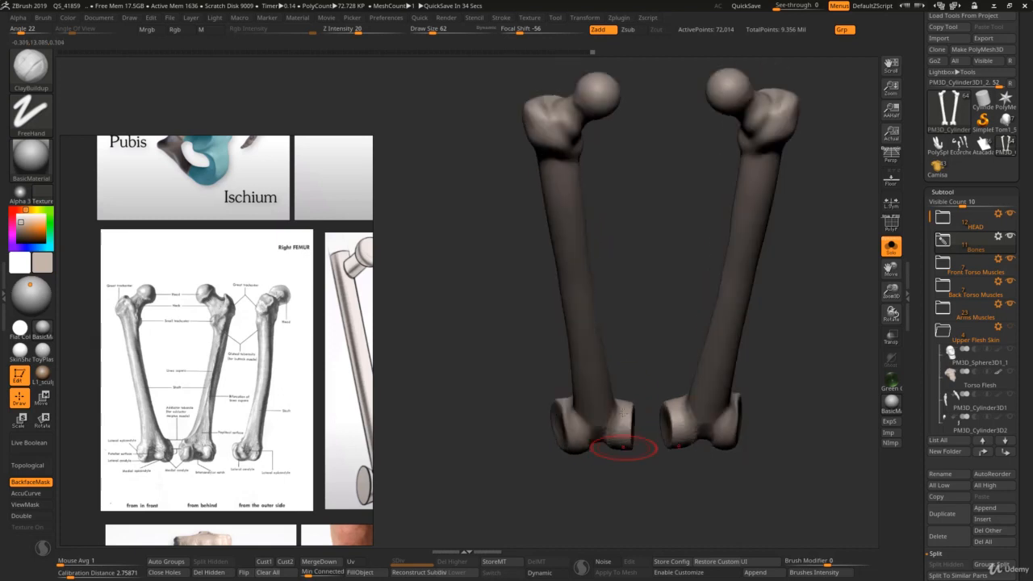
# Step: Fill out the undersides and outer sides of the condyles with further ClayBuildup strokes
pyautogui.moveTo(621, 430); pyautogui.dragTo(623, 418)
pyautogui.moveTo(626, 428)
pyautogui.mouseDown(button='right')
pyautogui.moveTo(610, 406)
pyautogui.moveTo(635, 475)
pyautogui.mouseUp(button='right')
pyautogui.moveTo(620, 408); pyautogui.dragTo(615, 430)
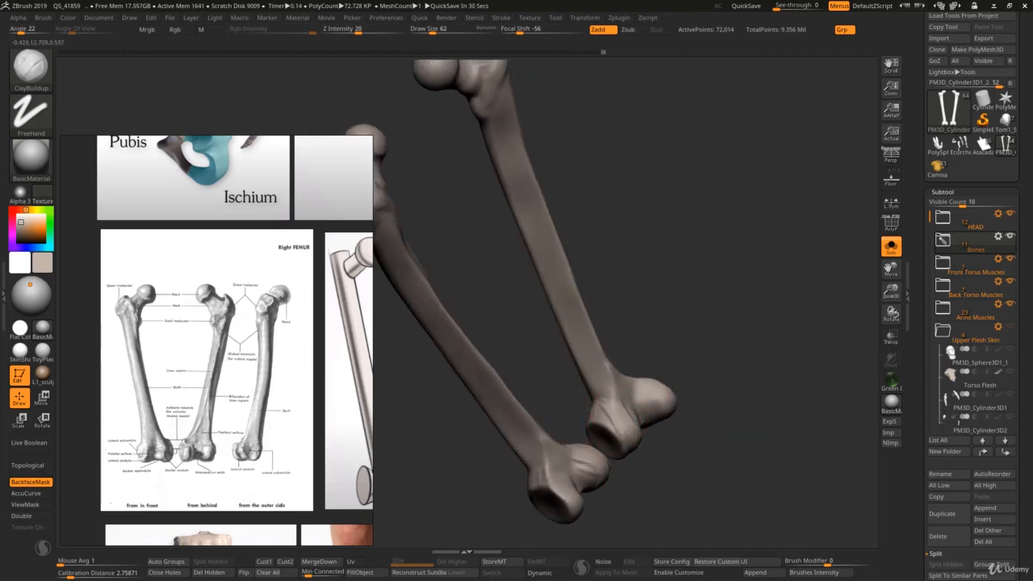
pyautogui.moveTo(622, 428); pyautogui.dragTo(673, 371, button='right')
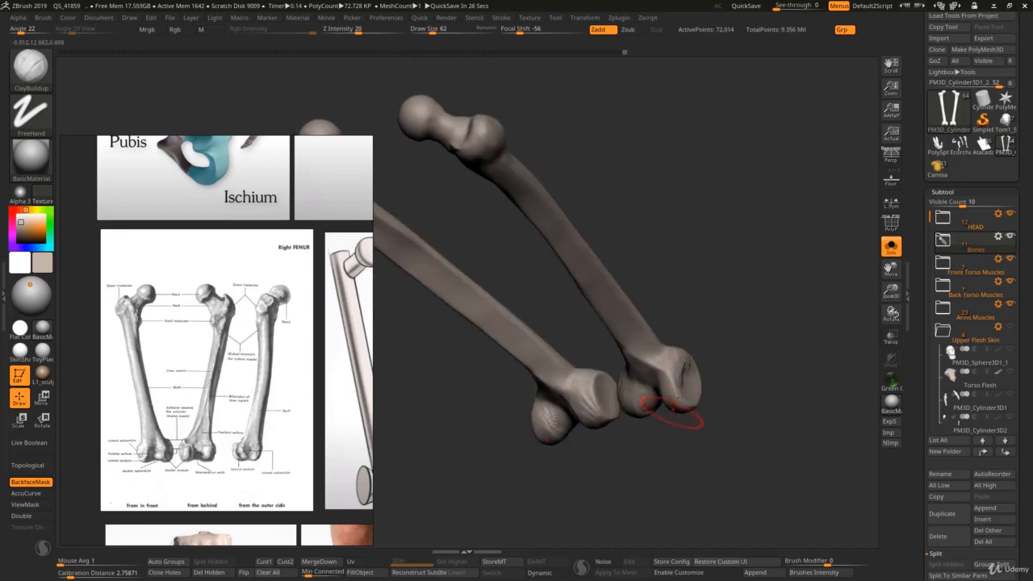
pyautogui.moveTo(671, 411); pyautogui.dragTo(663, 365, button='right')
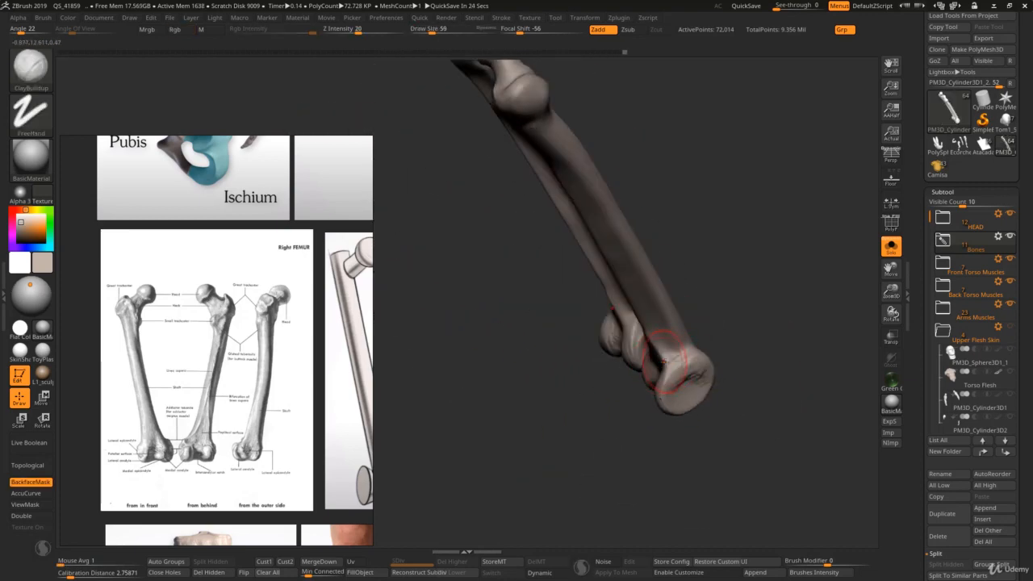
# Step: Reshape the junction between the lower shafts and condyles with the Move brush and smooth it at draw size 65
pyautogui.press('b')
pyautogui.press('m')
pyautogui.press('v')
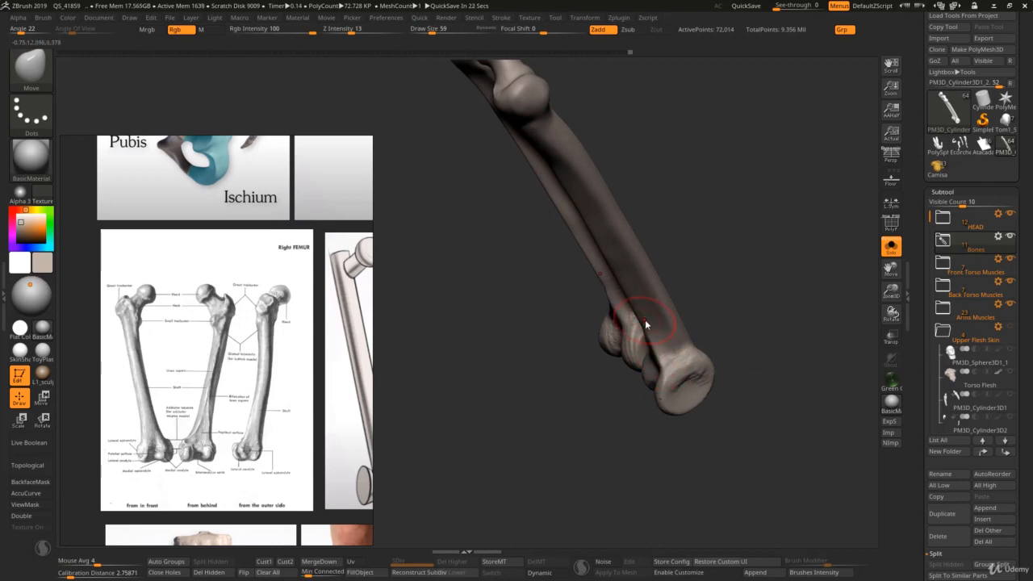
pyautogui.moveTo(673, 318); pyautogui.dragTo(676, 321)
pyautogui.press('s')
pyautogui.moveTo(716, 358); pyautogui.dragTo(712, 358)
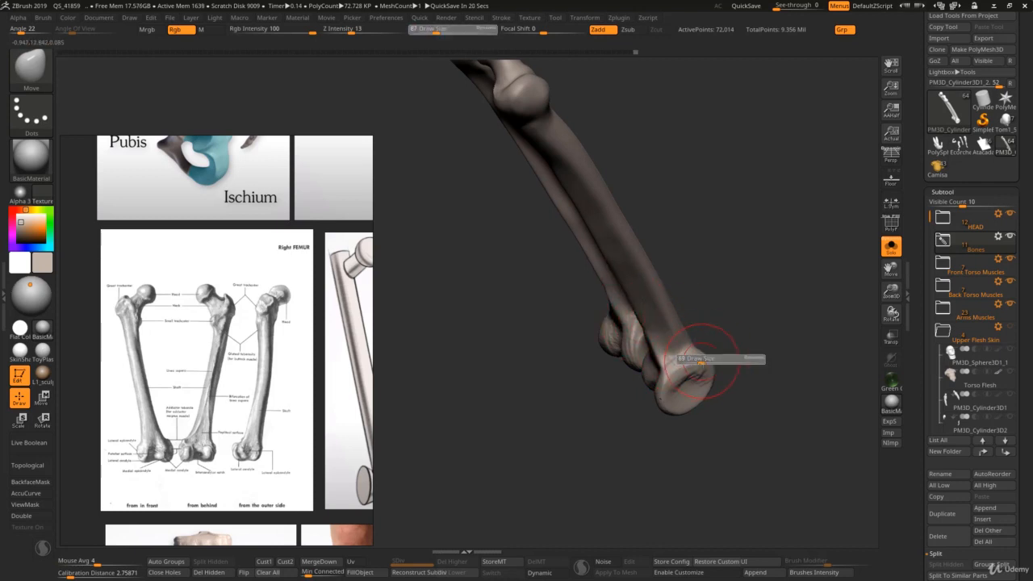
pyautogui.moveTo(682, 369)
pyautogui.mouseDown(button='right')
pyautogui.moveTo(622, 369)
pyautogui.moveTo(691, 380)
pyautogui.mouseUp(button='right')
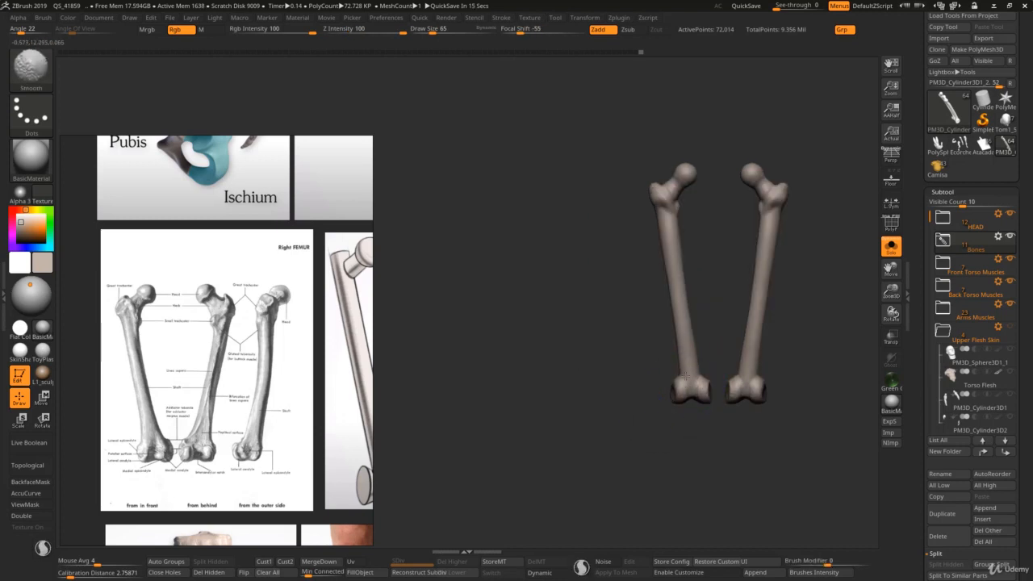
# Step: Define the front of the condyles and their transition into the shafts with DamStandard at draw size 76, and smooth it
pyautogui.keyDown('alt'); pyautogui.moveTo(684, 376); pyautogui.dragTo(653, 339, button='right'); pyautogui.keyUp('alt')
pyautogui.press('b')
pyautogui.press('d')
pyautogui.press('s')
pyautogui.press('s')
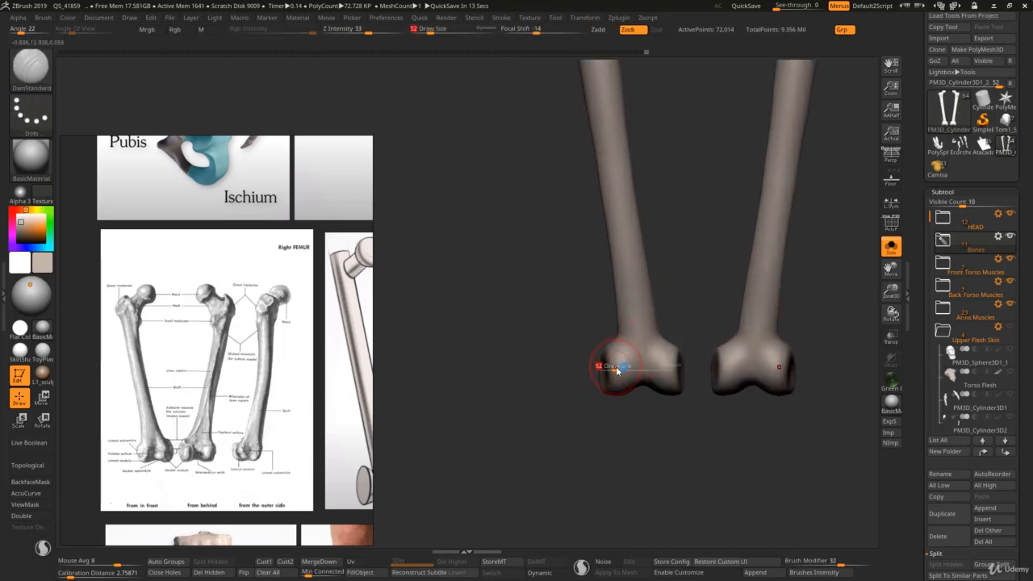
pyautogui.press('ctrl')
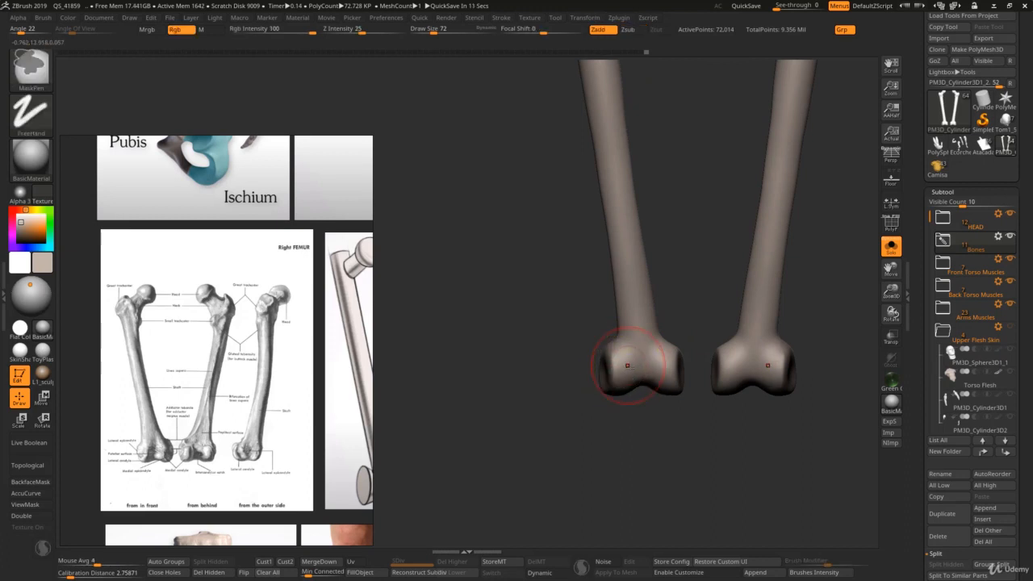
pyautogui.press('s')
pyautogui.click(631, 370)
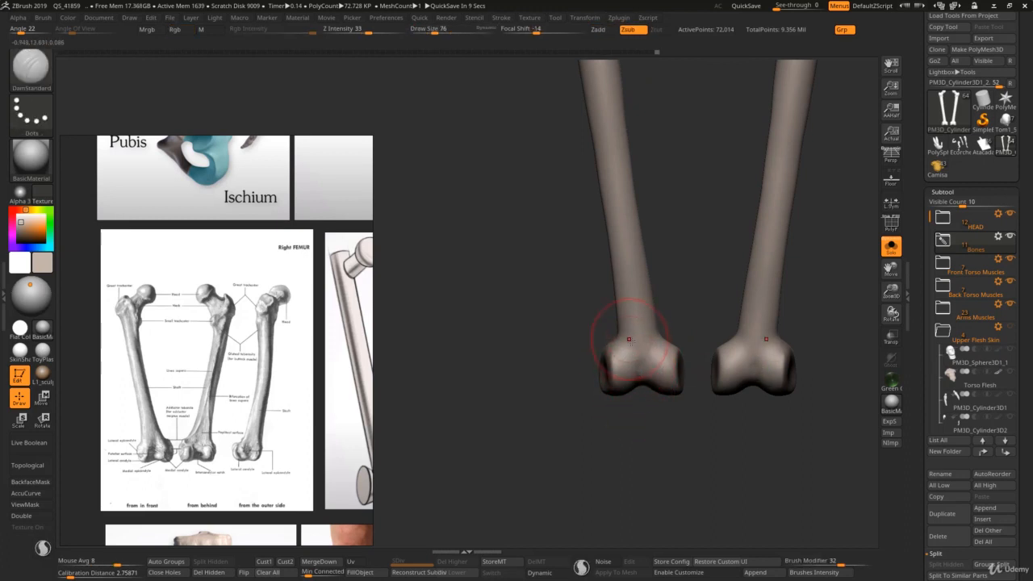
pyautogui.press('s')
pyautogui.click(637, 352)
pyautogui.moveTo(643, 332)
pyautogui.mouseDown()
pyautogui.moveTo(656, 363)
pyautogui.moveTo(633, 350)
pyautogui.moveTo(634, 333)
pyautogui.mouseUp()
pyautogui.press('shift')
pyautogui.moveTo(631, 325)
pyautogui.mouseDown(button='right')
pyautogui.moveTo(652, 334)
pyautogui.moveTo(636, 355)
pyautogui.mouseUp(button='right')
# Step: Adjust the outline and lower edge of the condyles with the Move brush at draw size 69
pyautogui.press('b')
pyautogui.press('m')
pyautogui.press('v')
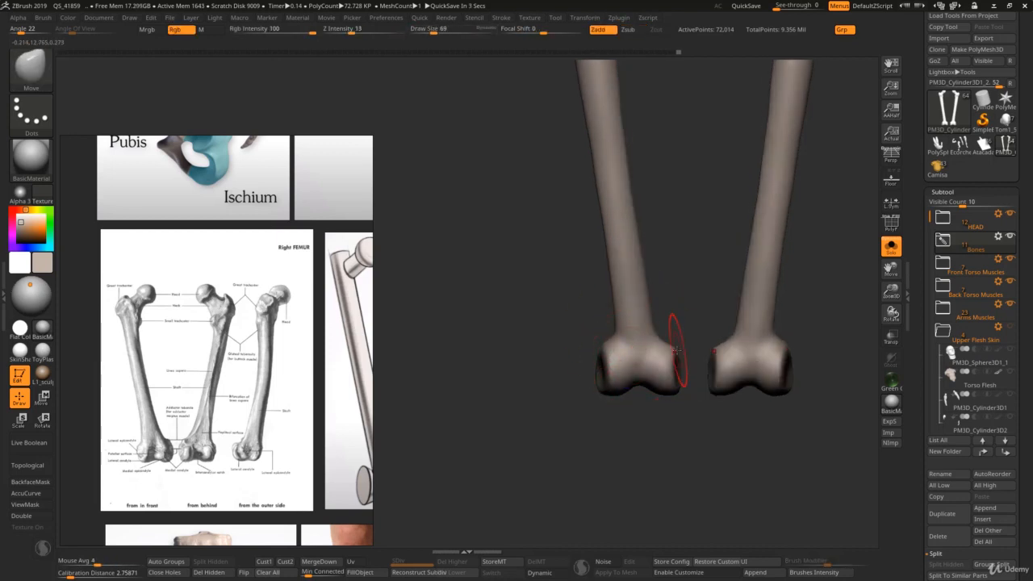
pyautogui.press('s')
pyautogui.moveTo(629, 394); pyautogui.dragTo(626, 398)
pyautogui.press('s')
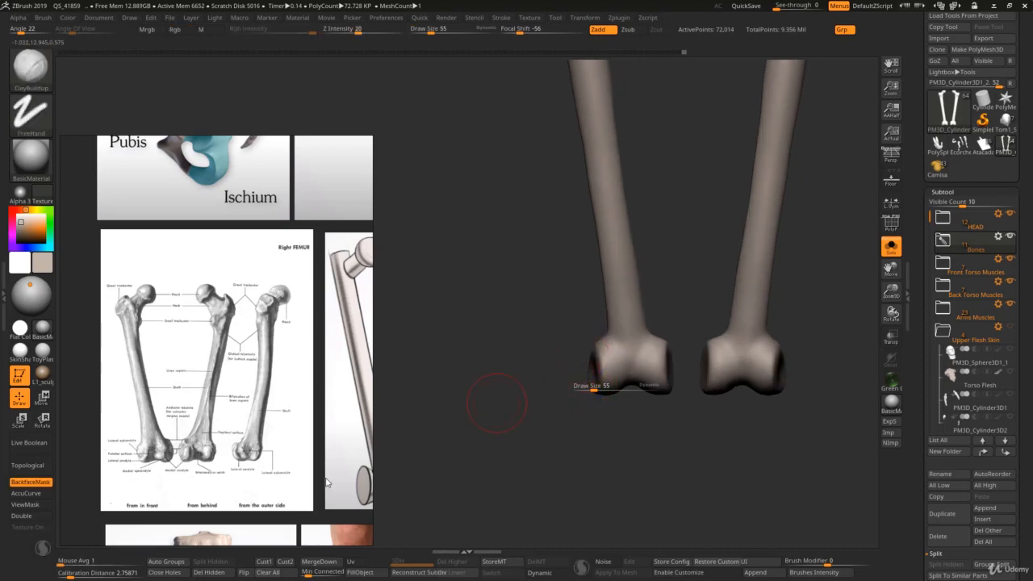
# Step: Examine the lower ends of the front-view femur drawing and colored femur render on the reference board
pyautogui.scroll(-2, 282, 481)
pyautogui.moveTo(282, 481); pyautogui.dragTo(121, 421, button='middle')
pyautogui.moveTo(279, 428); pyautogui.dragTo(197, 425, button='middle')
pyautogui.scroll(3, 260, 429)
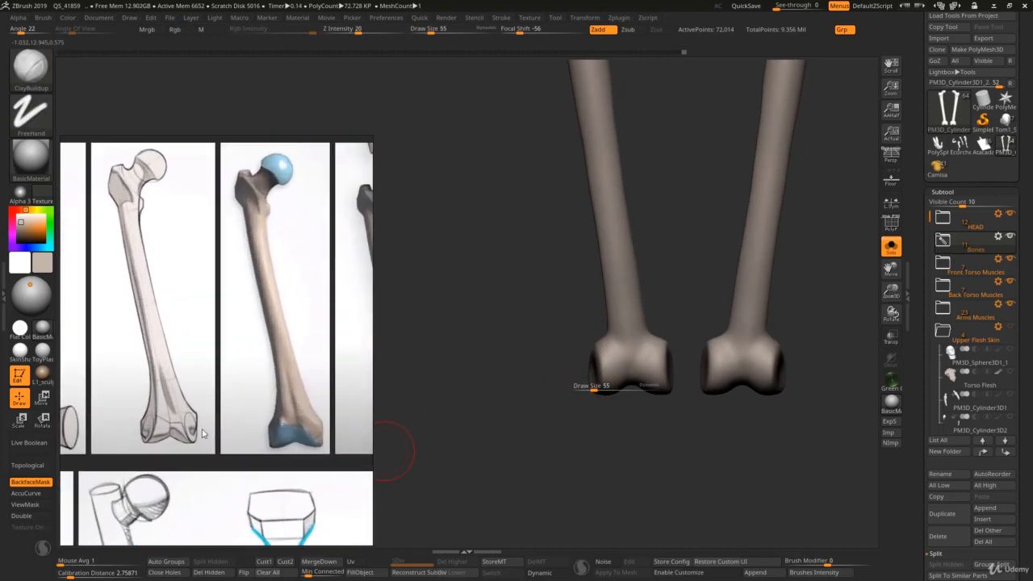
pyautogui.moveTo(262, 430); pyautogui.dragTo(278, 430, button='middle')
pyautogui.moveTo(349, 423); pyautogui.dragTo(332, 424, button='middle')
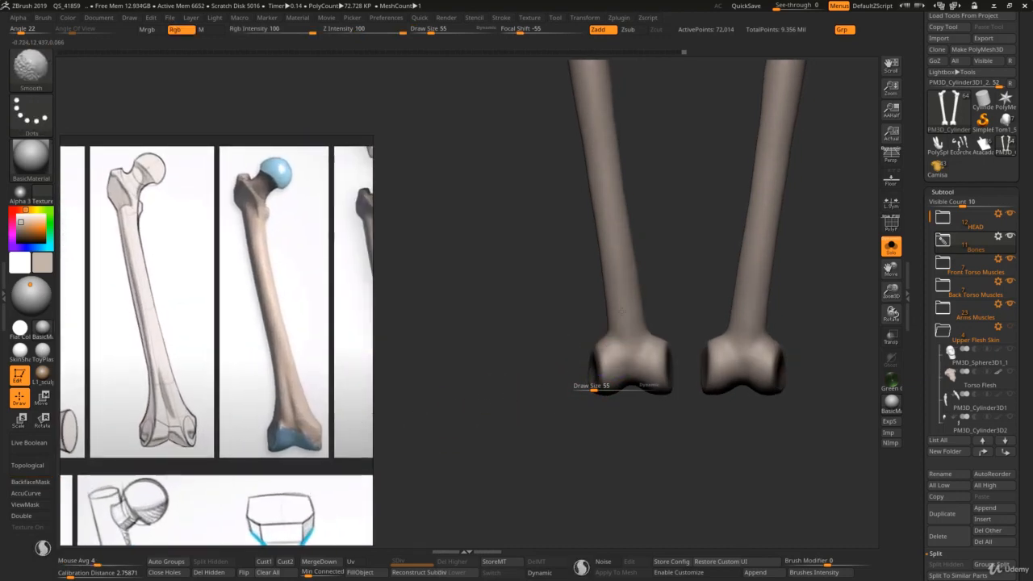
# Step: Build up the ridges running from the lower shafts into the condyles with ClayBuildup at draw size 68
pyautogui.press('s')
pyautogui.moveTo(592, 347); pyautogui.dragTo(675, 338, button='right')
pyautogui.press('s')
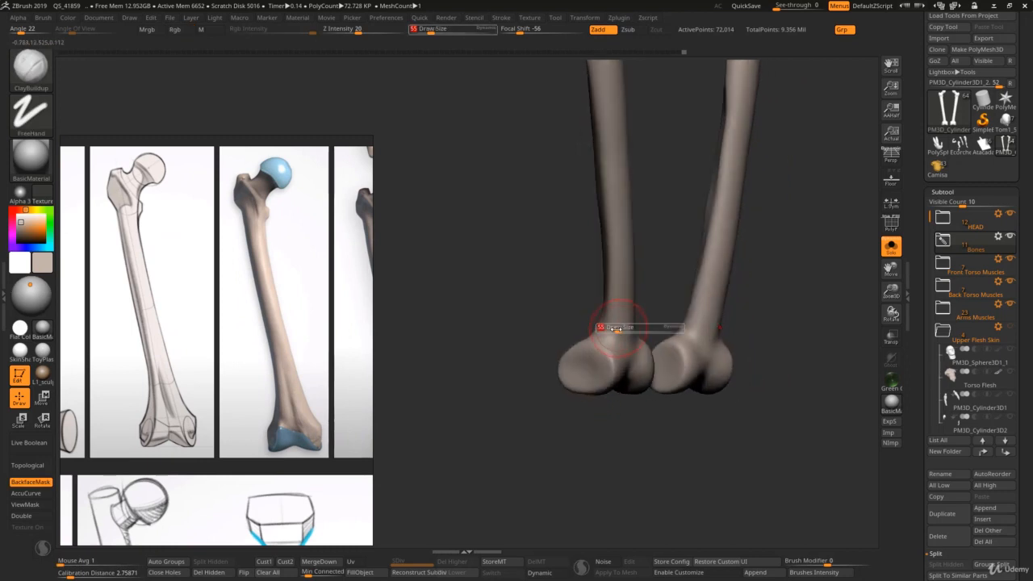
pyautogui.moveTo(615, 332); pyautogui.dragTo(611, 332)
pyautogui.moveTo(611, 307); pyautogui.dragTo(603, 345)
pyautogui.moveTo(605, 323)
pyautogui.mouseDown(button='right')
pyautogui.moveTo(631, 313)
pyautogui.moveTo(608, 316)
pyautogui.mouseUp(button='right')
pyautogui.press('s')
pyautogui.moveTo(594, 322); pyautogui.dragTo(610, 353)
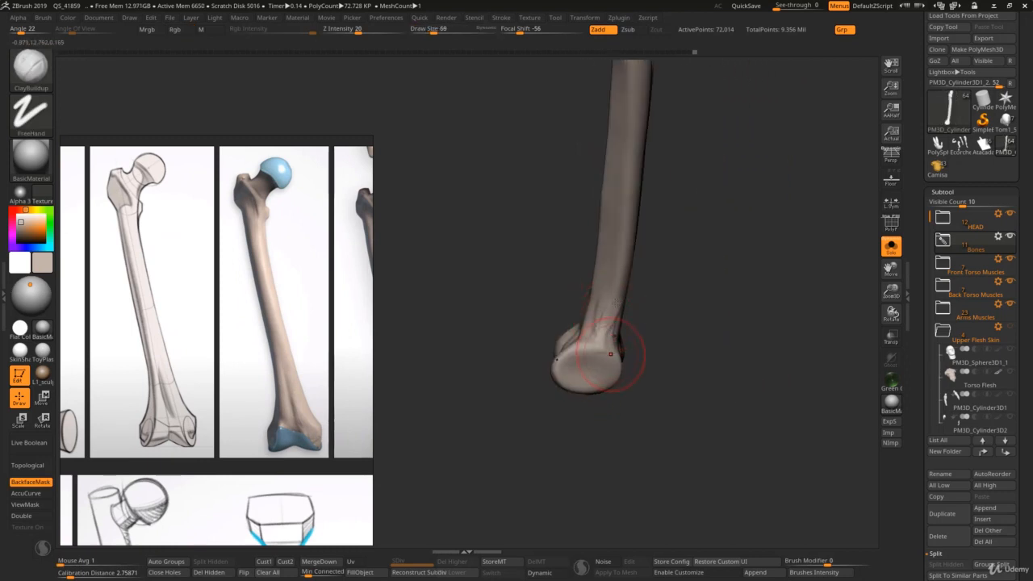
pyautogui.moveTo(617, 342)
pyautogui.mouseDown(button='right')
pyautogui.moveTo(638, 332)
pyautogui.moveTo(618, 322)
pyautogui.moveTo(615, 275)
pyautogui.mouseUp(button='right')
# Step: Widen the lower shafts toward the condyles with ClayBuildup at draw sizes 91 and 79, and smooth the strokes
pyautogui.press('shift')
pyautogui.press('s')
pyautogui.moveTo(611, 283); pyautogui.dragTo(615, 283)
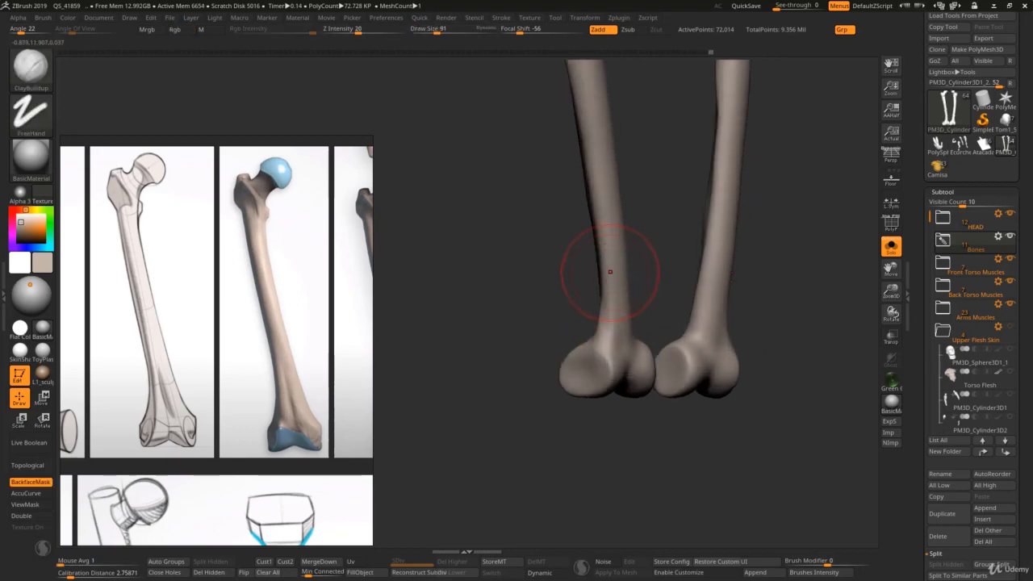
pyautogui.moveTo(612, 228); pyautogui.dragTo(611, 290)
pyautogui.moveTo(611, 273); pyautogui.dragTo(641, 276, button='right')
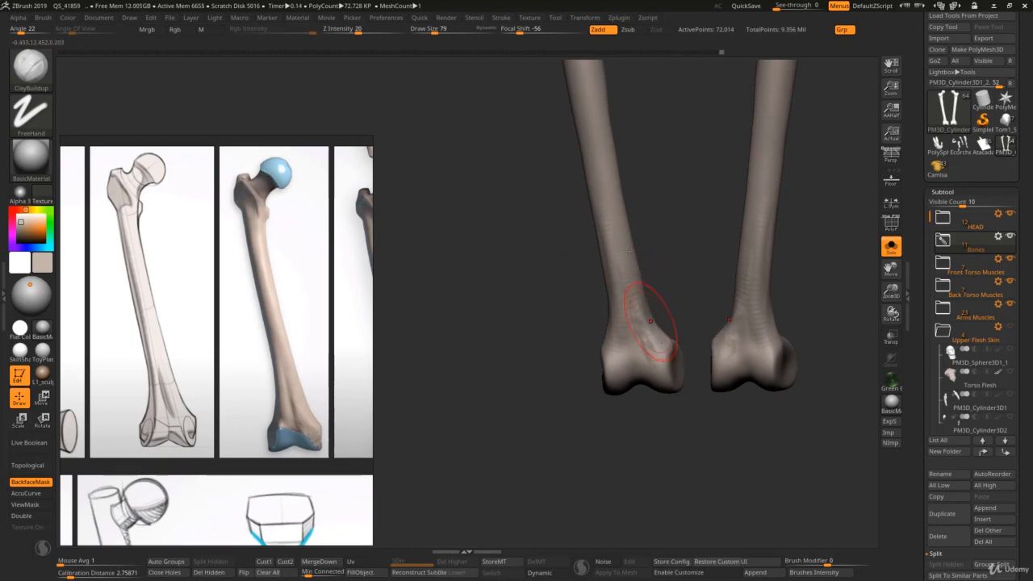
pyautogui.press('shift')
pyautogui.keyDown('shift'); pyautogui.moveTo(628, 274); pyautogui.dragTo(655, 348); pyautogui.keyUp('shift')
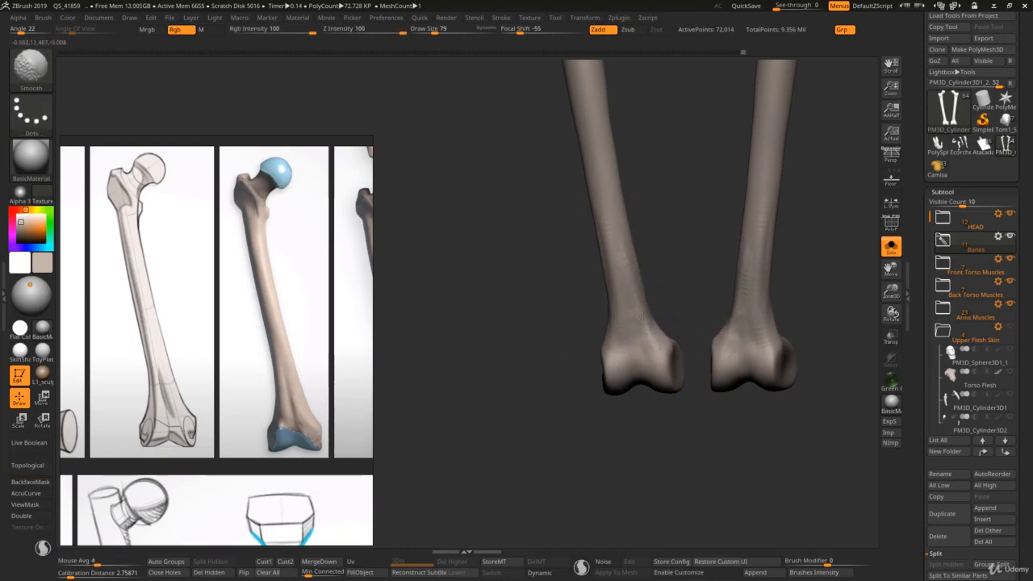
pyautogui.moveTo(642, 317)
pyautogui.keyDown('ctrl'); pyautogui.mouseDown(button='right')
pyautogui.moveTo(630, 319)
pyautogui.moveTo(636, 295)
pyautogui.moveTo(664, 392)
pyautogui.moveTo(644, 374)
pyautogui.mouseUp(button='right'); pyautogui.keyUp('ctrl')
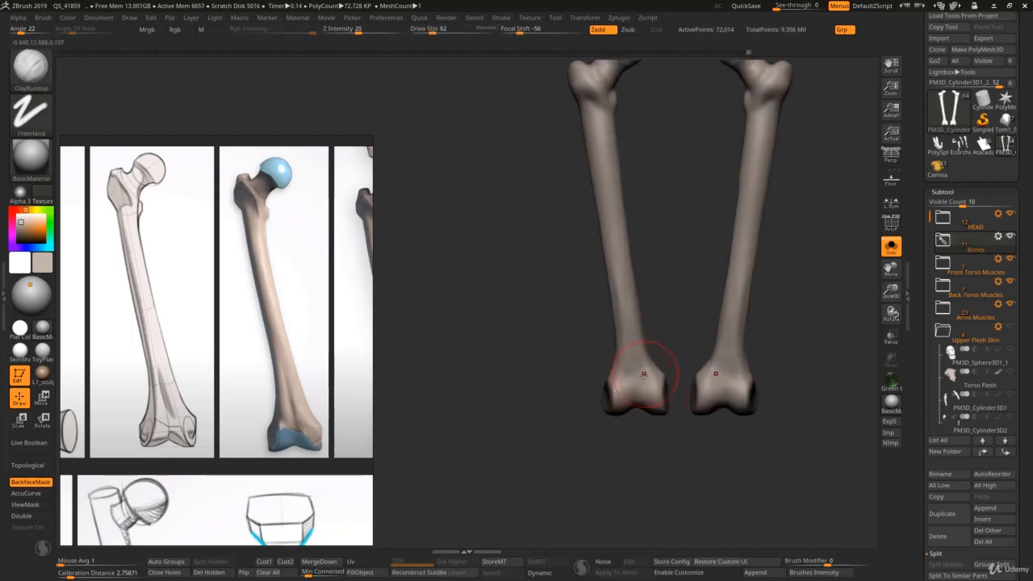
# Step: Refine the front of the lower shafts above the condyles with DamStandard and smooth it at draw size 52
pyautogui.press('b')
pyautogui.press('d')
pyautogui.press('s')
pyautogui.press('shift')
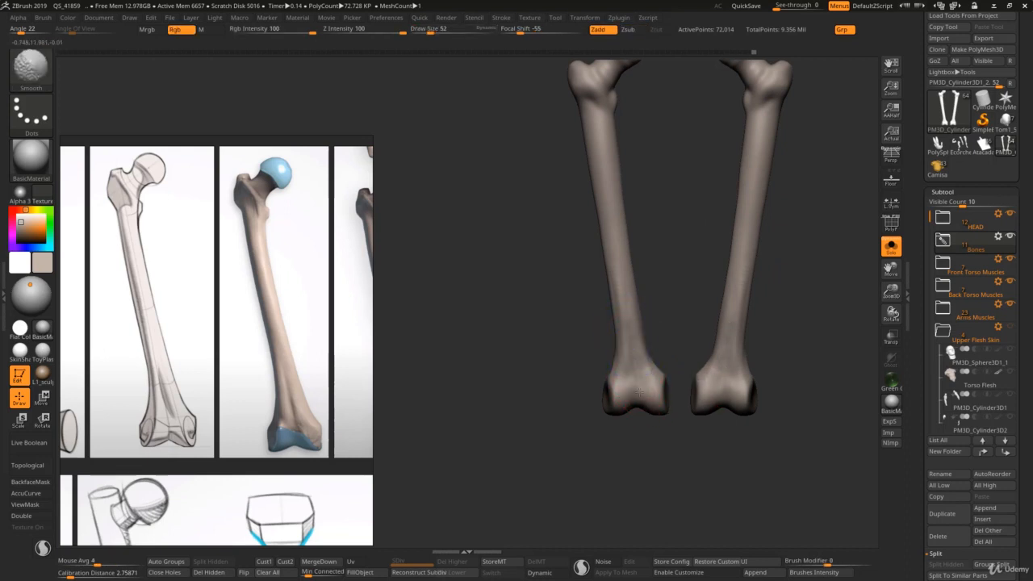
pyautogui.keyDown('shift'); pyautogui.moveTo(630, 329); pyautogui.dragTo(636, 342); pyautogui.keyUp('shift')
pyautogui.moveTo(638, 346); pyautogui.dragTo(620, 338, button='right')
pyautogui.press('s')
pyautogui.click(622, 341)
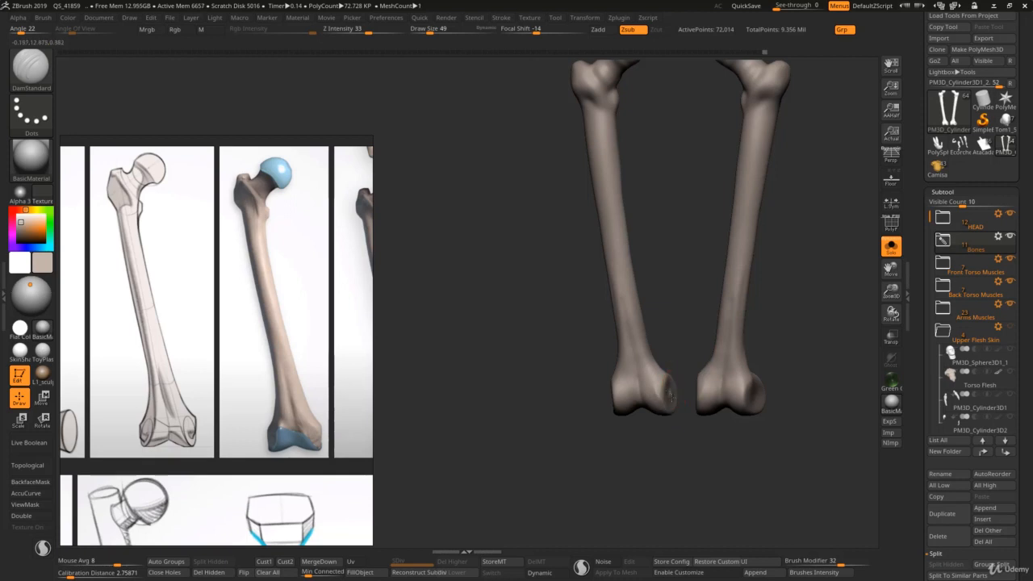
# Step: Carve the hollows on the sides of the condyles with DamStandard at draw sizes 49 and 46, softening them with Smooth
pyautogui.moveTo(629, 387); pyautogui.dragTo(625, 393, button='right')
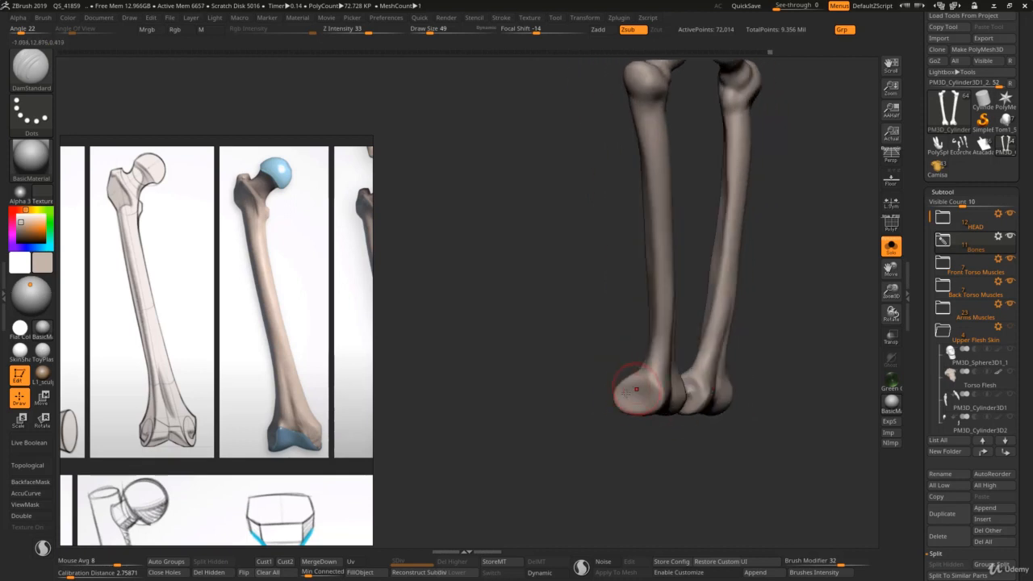
pyautogui.press('shift')
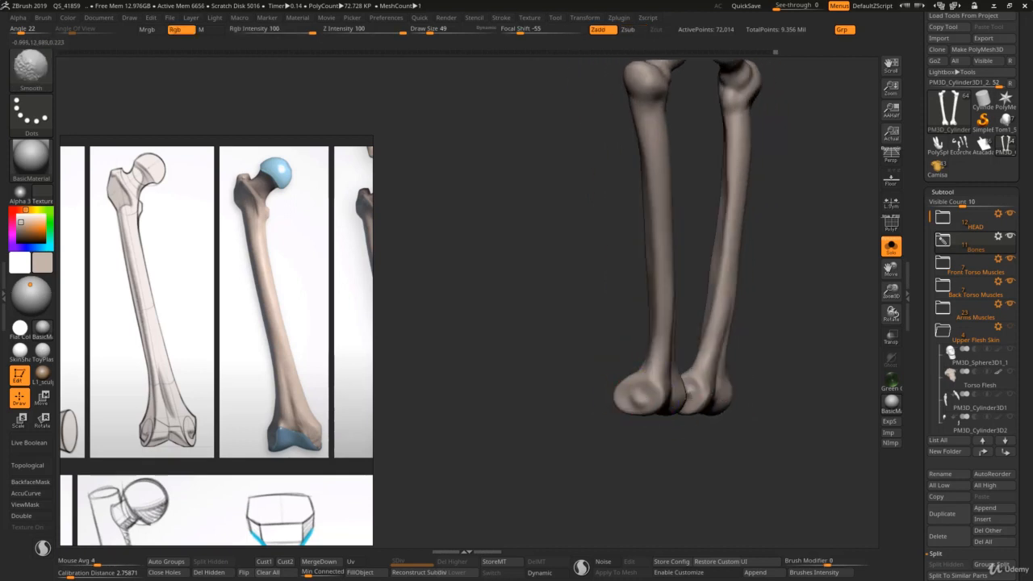
pyautogui.moveTo(686, 390); pyautogui.dragTo(709, 398, button='right')
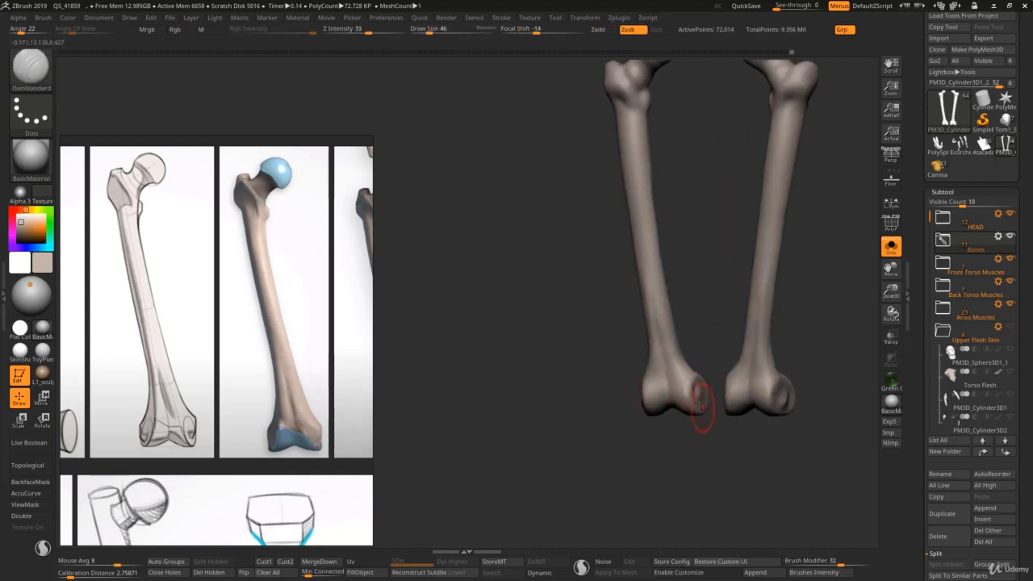
pyautogui.press('[')
pyautogui.moveTo(669, 388); pyautogui.dragTo(641, 373, button='right')
# Step: Smooth the front of the lower shafts and condyles at draw size 44
pyautogui.press('shift')
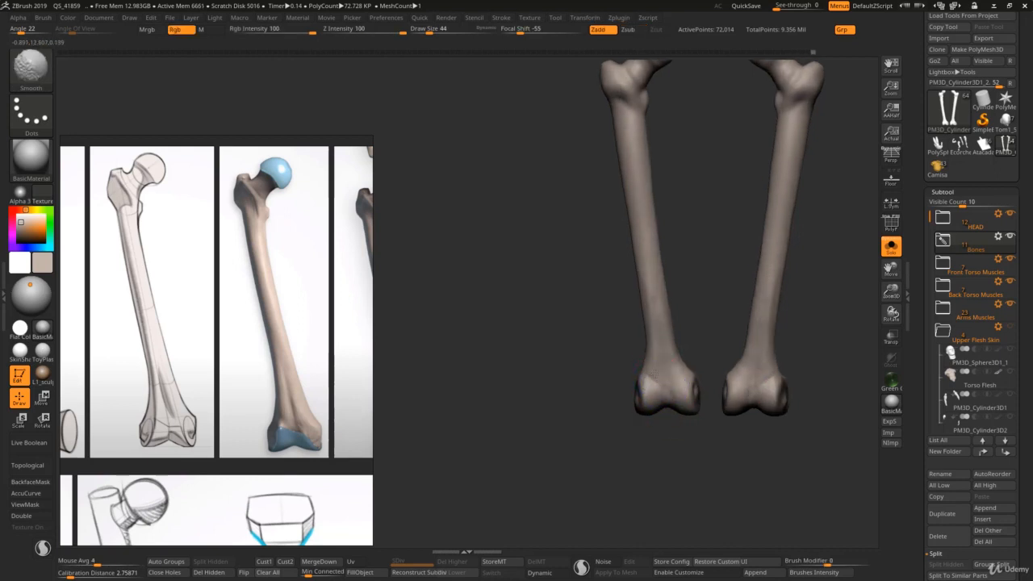
pyautogui.keyDown('ctrl'); pyautogui.moveTo(657, 305); pyautogui.dragTo(634, 308, button='right'); pyautogui.keyUp('ctrl')
pyautogui.moveTo(634, 308)
pyautogui.mouseDown(button='right')
pyautogui.moveTo(604, 311)
pyautogui.moveTo(670, 313)
pyautogui.moveTo(584, 381)
pyautogui.moveTo(645, 380)
pyautogui.mouseUp(button='right')
# Step: Bring back the full figure and reshape the greater trochanters and femoral necks with the Move brush, ending at draw size 76
pyautogui.hotkey('alt', 's')
pyautogui.scroll(-3, 295, 373)
pyautogui.press('b')
pyautogui.press('m')
pyautogui.press('v')
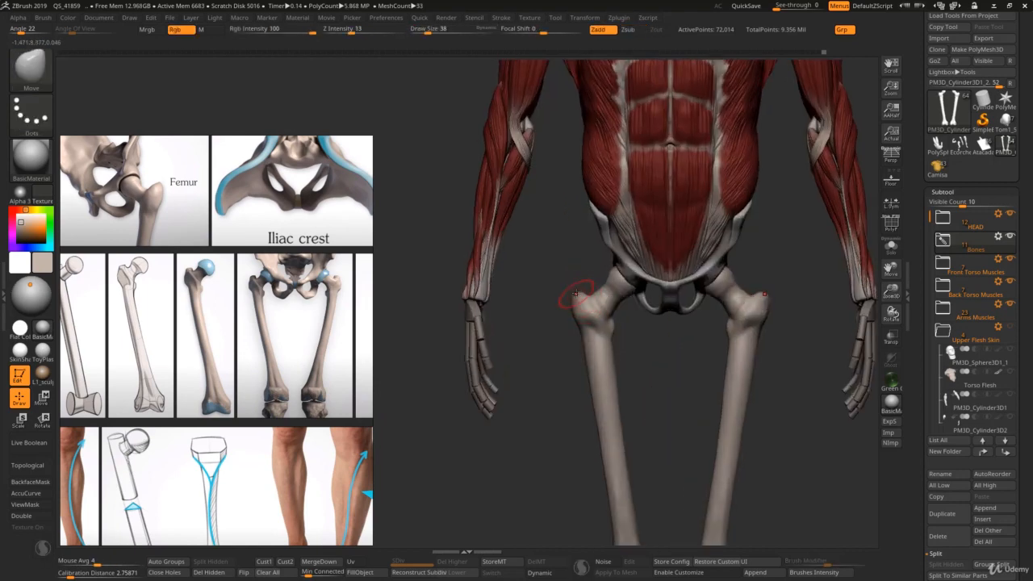
pyautogui.press('s')
pyautogui.press('s')
pyautogui.moveTo(592, 296); pyautogui.dragTo(603, 301)
pyautogui.keyDown('ctrl'); pyautogui.moveTo(608, 276); pyautogui.dragTo(615, 300, button='right'); pyautogui.keyUp('ctrl')
pyautogui.press('s')
pyautogui.moveTo(607, 299); pyautogui.dragTo(600, 300)
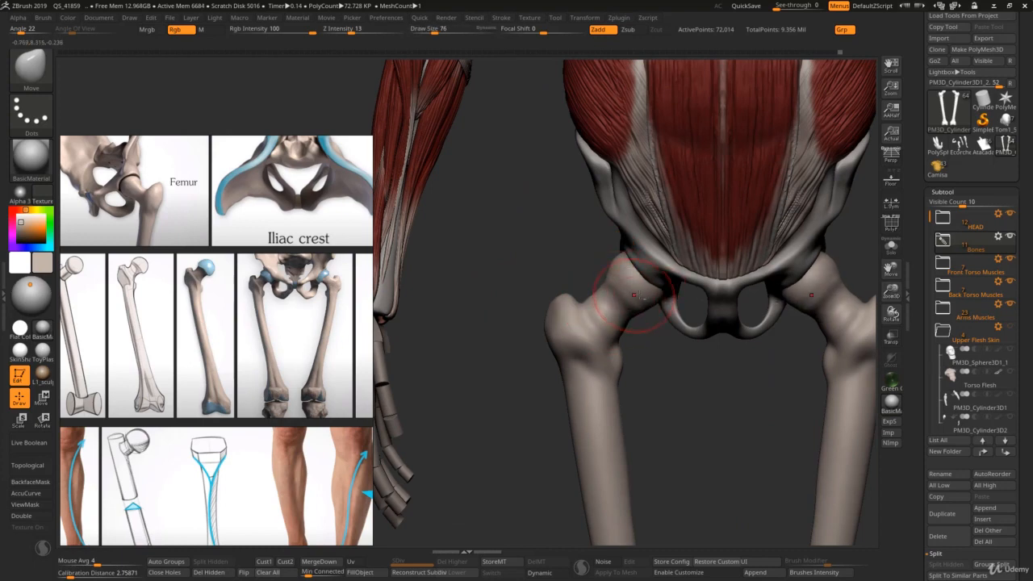
# Step: Define the transition between femoral necks and trochanters on the front with DamStandard at draw size 69
pyautogui.press('b')
pyautogui.press('d')
pyautogui.press('s')
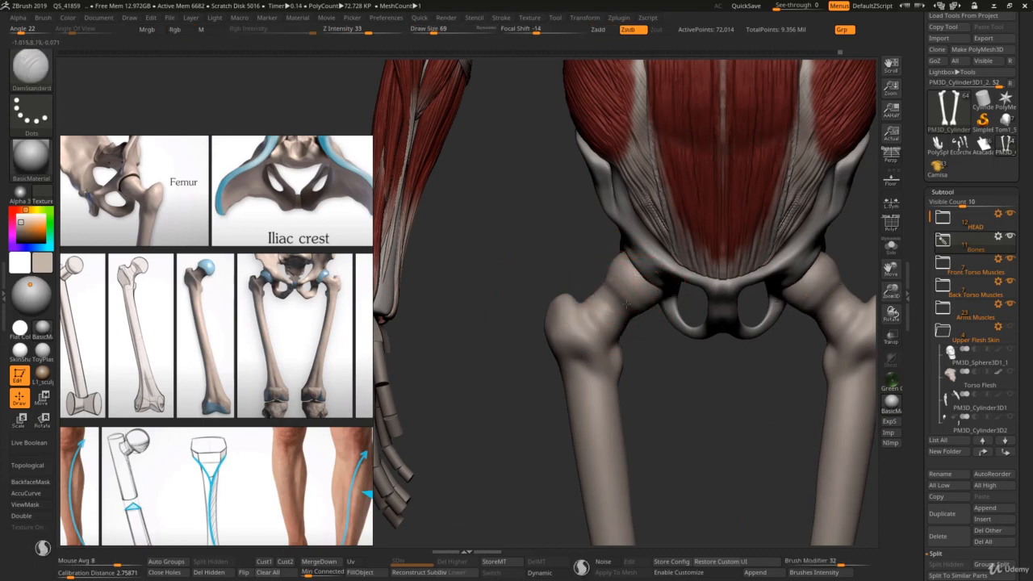
pyautogui.moveTo(627, 305)
pyautogui.mouseDown()
pyautogui.moveTo(634, 313)
pyautogui.moveTo(613, 345)
pyautogui.mouseUp()
pyautogui.press('s')
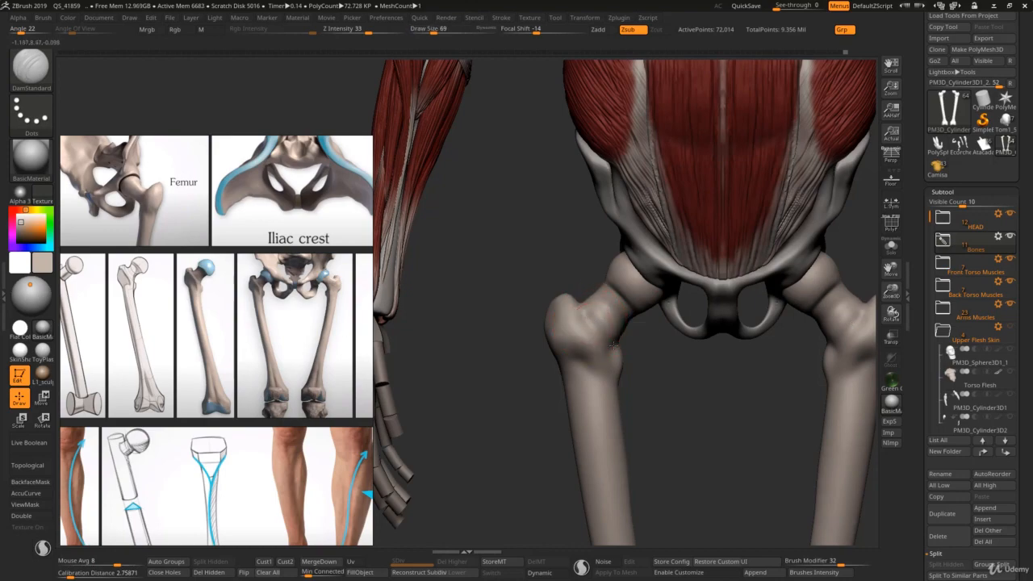
pyautogui.moveTo(583, 310); pyautogui.dragTo(602, 332)
pyautogui.moveTo(637, 323); pyautogui.dragTo(585, 315, button='right')
# Step: Build up the base of the femoral necks beside the trochanters with ClayBuildup
pyautogui.press('b')
pyautogui.press('c')
# Step: Carve the hollow on the back between the femoral necks and greater trochanters with DamStandard at draw size 58
pyautogui.press('b')
pyautogui.moveTo(618, 316)
pyautogui.mouseDown()
pyautogui.moveTo(609, 337)
pyautogui.moveTo(632, 332)
pyautogui.mouseUp()
pyautogui.moveTo(546, 326)
pyautogui.mouseDown(button='right')
pyautogui.moveTo(638, 311)
pyautogui.moveTo(628, 323)
pyautogui.mouseUp(button='right')
pyautogui.press('b')
pyautogui.press('d')
pyautogui.press('s')
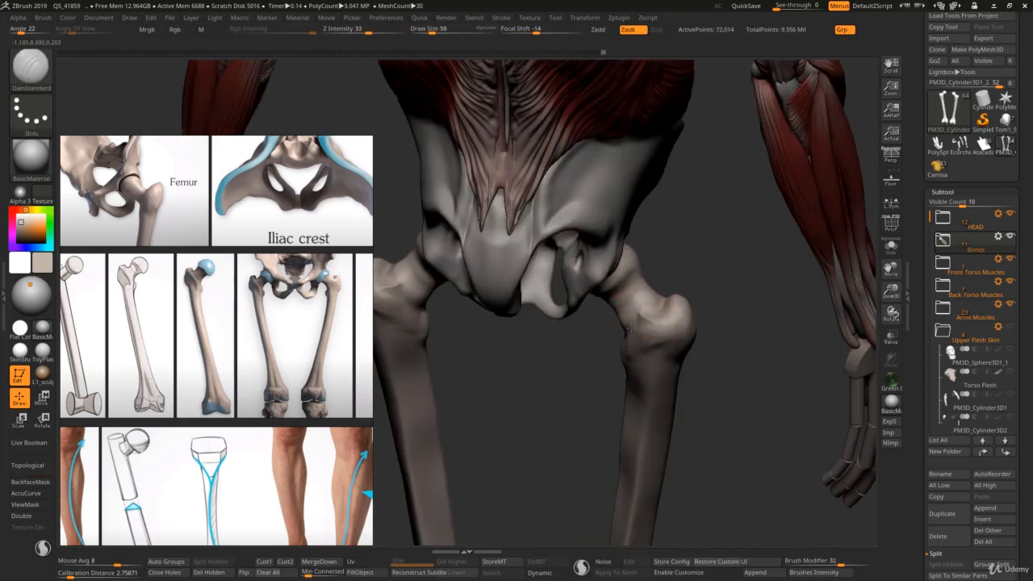
pyautogui.moveTo(633, 343); pyautogui.dragTo(653, 320)
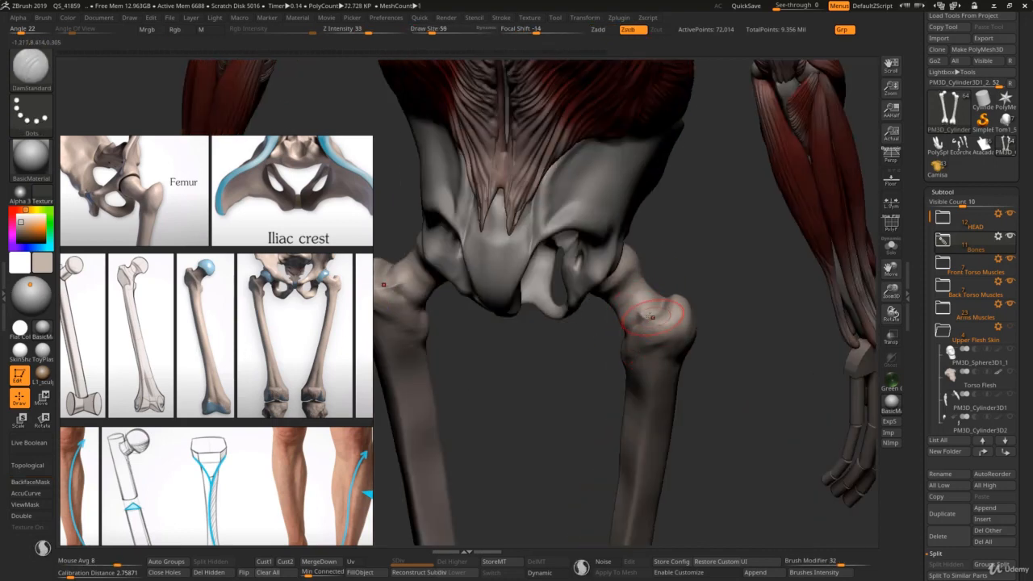
pyautogui.moveTo(635, 323)
pyautogui.mouseDown(button='right')
pyautogui.moveTo(651, 274)
pyautogui.moveTo(616, 292)
pyautogui.mouseUp(button='right')
# Step: Refine the femoral necks below the heads from the front and back with DamStandard at draw size 59
pyautogui.moveTo(637, 275); pyautogui.dragTo(661, 279)
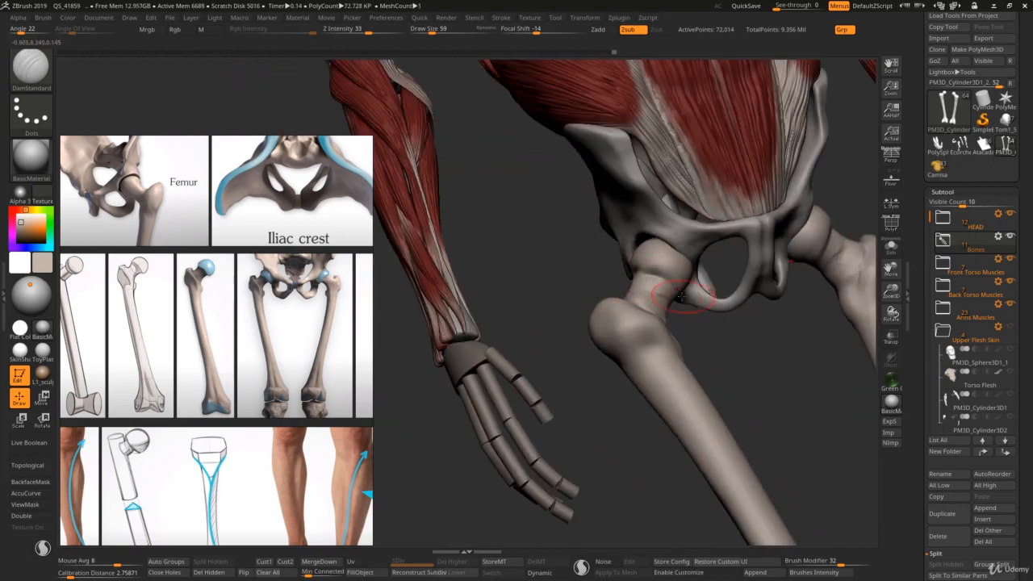
pyautogui.moveTo(661, 279)
pyautogui.keyDown('ctrl'); pyautogui.mouseDown(button='right')
pyautogui.moveTo(654, 272)
pyautogui.moveTo(646, 282)
pyautogui.moveTo(634, 351)
pyautogui.mouseUp(button='right'); pyautogui.keyUp('ctrl')
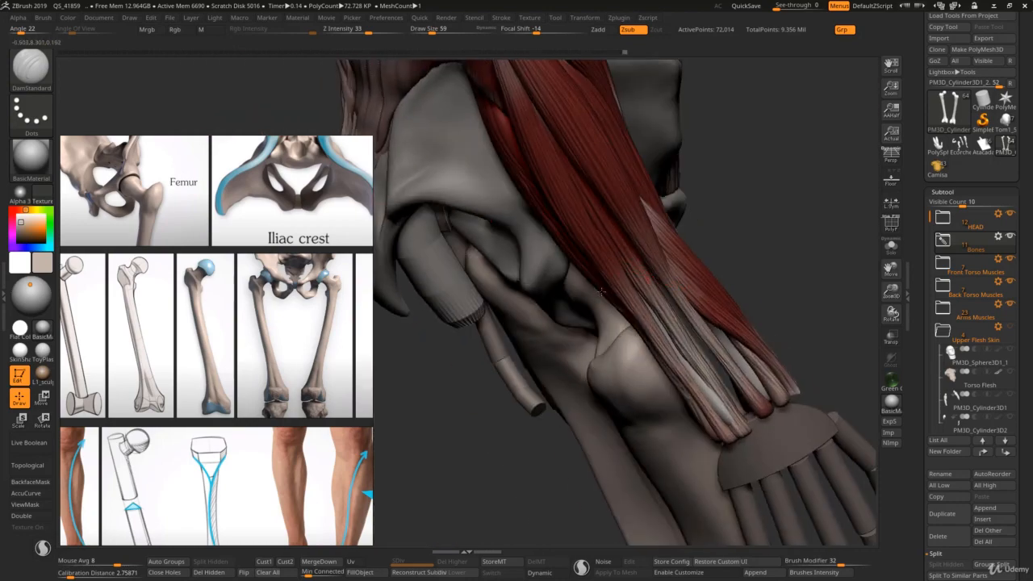
pyautogui.moveTo(601, 291); pyautogui.dragTo(617, 262, button='right')
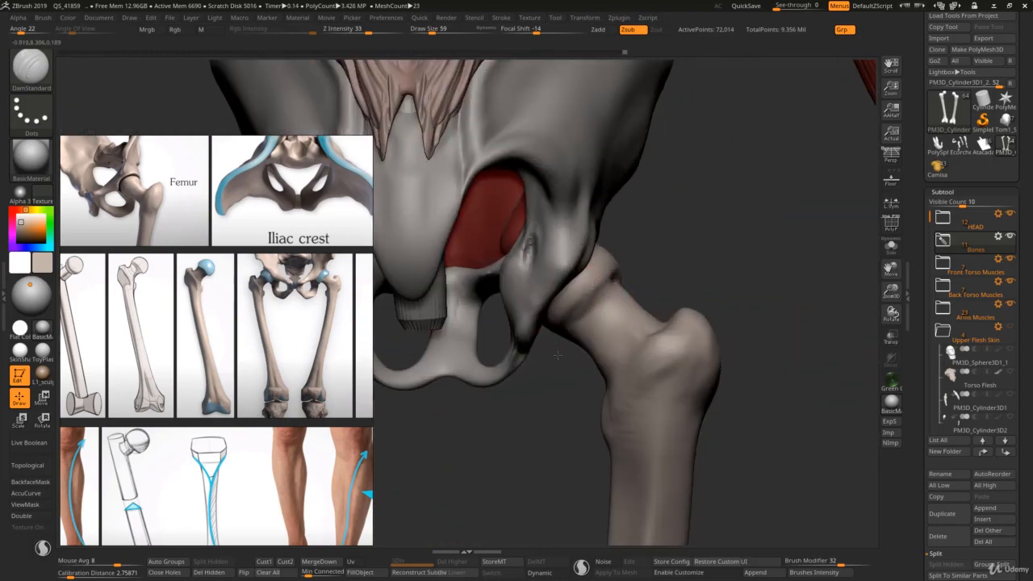
pyautogui.moveTo(557, 355); pyautogui.dragTo(565, 315, button='right')
pyautogui.moveTo(565, 314); pyautogui.dragTo(593, 323, button='right')
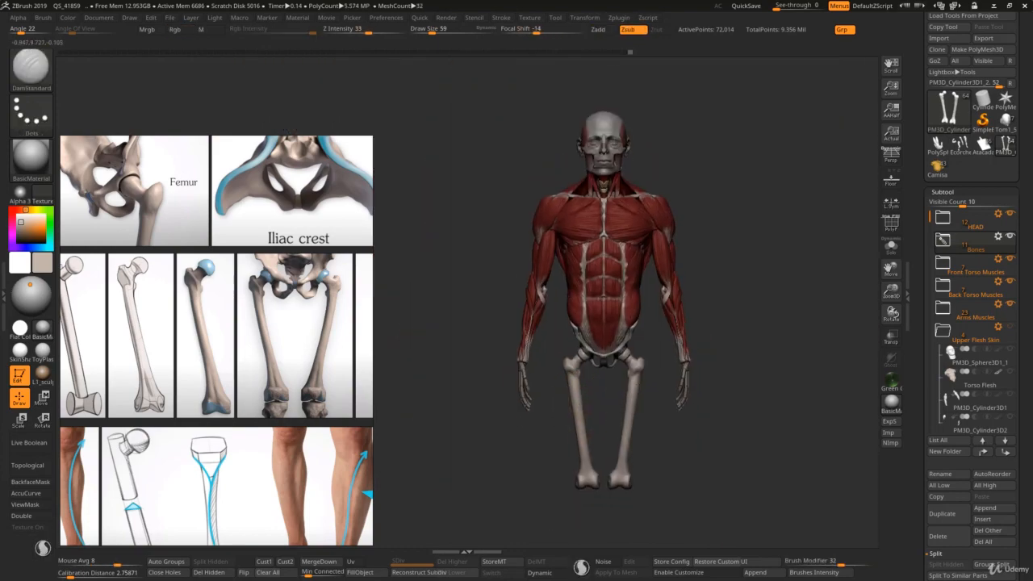
# Step: Build up the outer sides of the condyles with ClayBuildup at draw size 31, following the knee references
pyautogui.moveTo(581, 431)
pyautogui.keyDown('alt'); pyautogui.mouseDown(button='right')
pyautogui.moveTo(581, 352)
pyautogui.moveTo(593, 385)
pyautogui.moveTo(598, 355)
pyautogui.moveTo(577, 418)
pyautogui.mouseUp(button='right'); pyautogui.keyUp('alt')
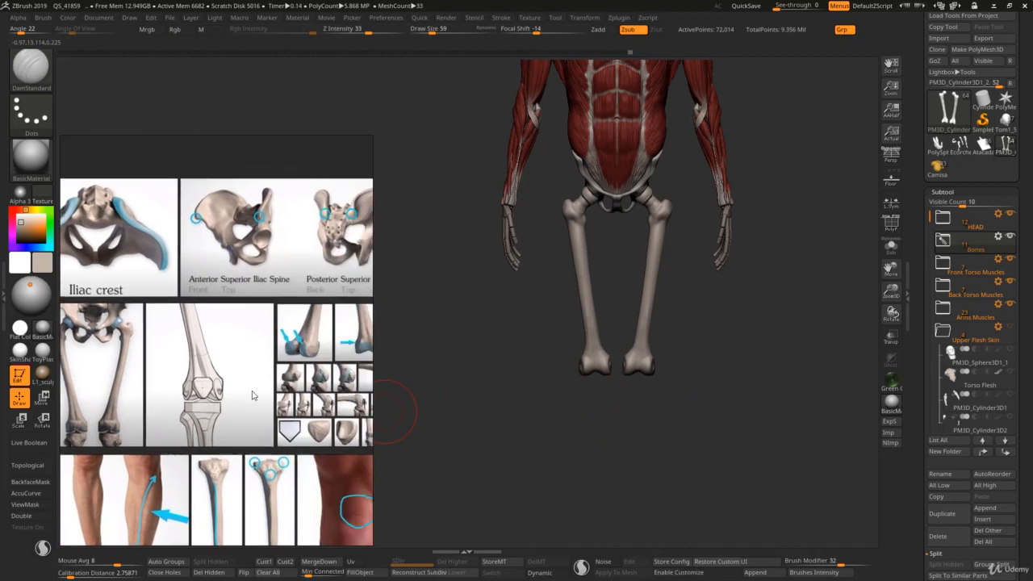
pyautogui.moveTo(508, 384)
pyautogui.mouseDown(button='right')
pyautogui.moveTo(595, 367)
pyautogui.moveTo(567, 381)
pyautogui.moveTo(606, 378)
pyautogui.mouseUp(button='right')
pyautogui.press('b')
pyautogui.press('c')
pyautogui.press('b')
pyautogui.press('s')
pyautogui.moveTo(606, 377); pyautogui.dragTo(598, 374)
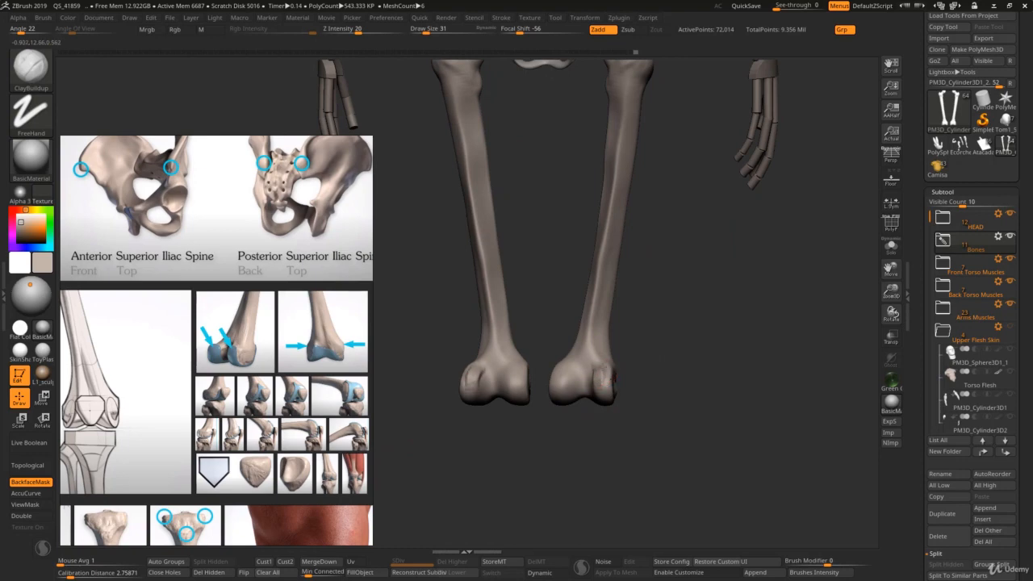
# Step: Sharpen the forms of the condyles with DamStandard at draw size 49
pyautogui.press('b')
pyautogui.press('d')
pyautogui.press('s')
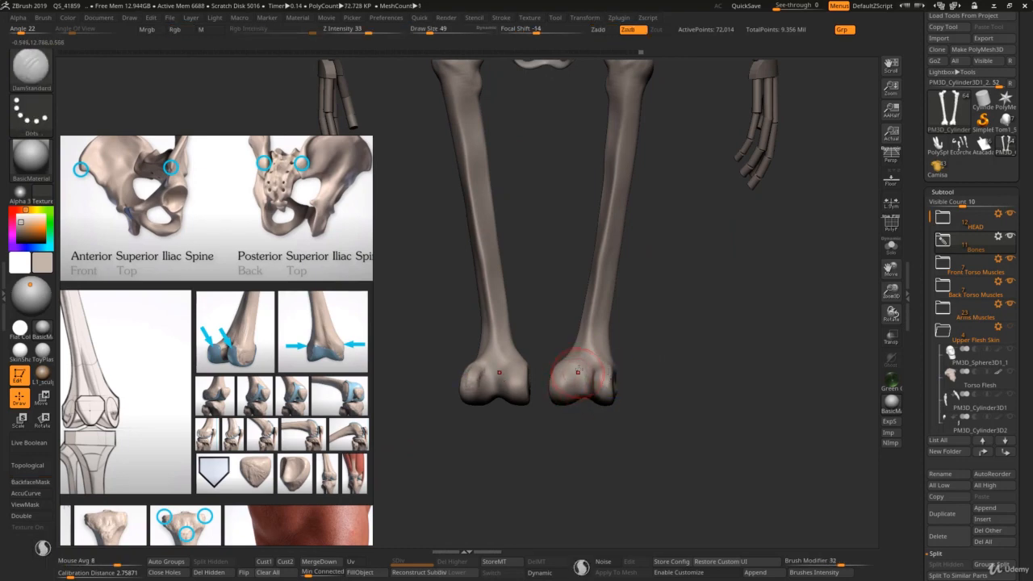
pyautogui.moveTo(581, 373)
pyautogui.mouseDown(button='right')
pyautogui.moveTo(596, 371)
pyautogui.moveTo(581, 409)
pyautogui.moveTo(605, 395)
pyautogui.mouseUp(button='right')
pyautogui.press('s')
pyautogui.moveTo(612, 393); pyautogui.dragTo(611, 394)
# Step: Reshape the condyles with the Move brush at draw sizes 62 and 83
pyautogui.press('b')
pyautogui.press('m')
pyautogui.press('v')
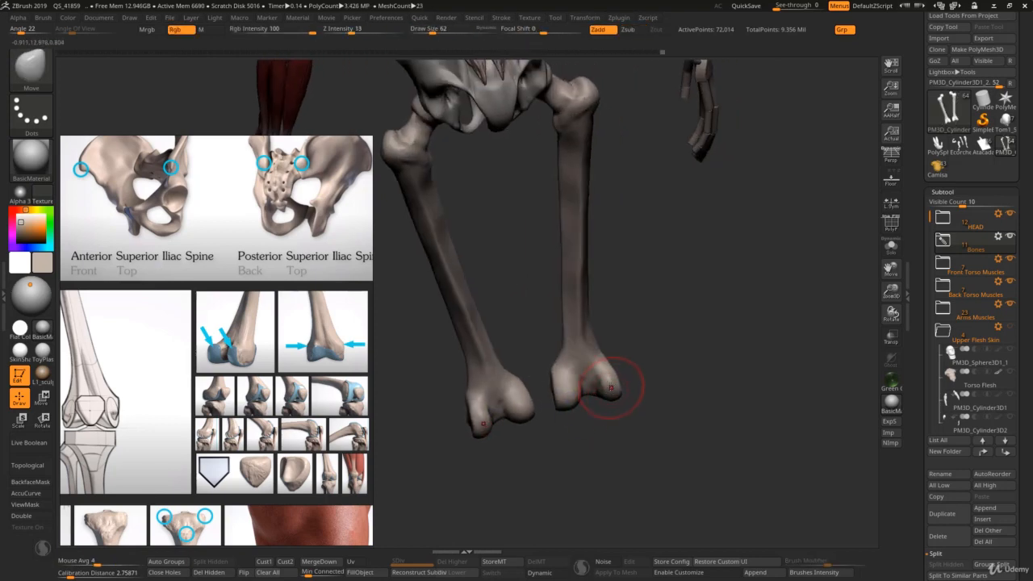
pyautogui.press('s')
pyautogui.moveTo(583, 395); pyautogui.dragTo(568, 392)
pyautogui.press('s')
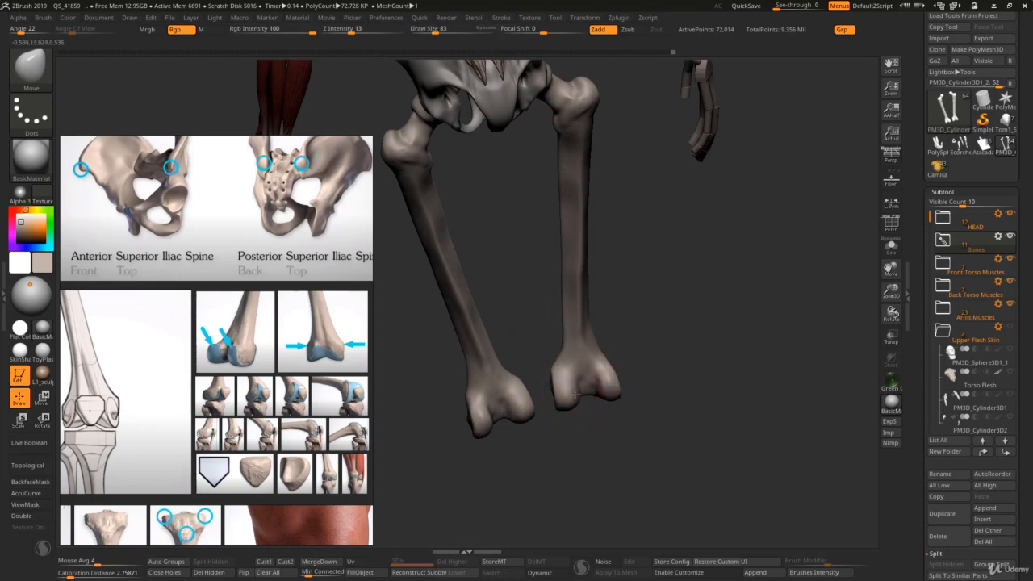
pyautogui.moveTo(577, 439)
pyautogui.keyDown('ctrl'); pyautogui.mouseDown(button='right')
pyautogui.moveTo(556, 347)
pyautogui.moveTo(627, 365)
pyautogui.moveTo(627, 395)
pyautogui.moveTo(592, 374)
pyautogui.mouseUp(button='right'); pyautogui.keyUp('ctrl')
pyautogui.moveTo(573, 338)
pyautogui.keyDown('ctrl'); pyautogui.mouseDown(button='right')
pyautogui.moveTo(583, 358)
pyautogui.moveTo(535, 339)
pyautogui.mouseUp(button='right'); pyautogui.keyUp('ctrl')
pyautogui.press('s')
# Step: Examine the full-skeleton proportion references to compare the femurs' placement and length with the whole figure
pyautogui.scroll(-6, 296, 413)
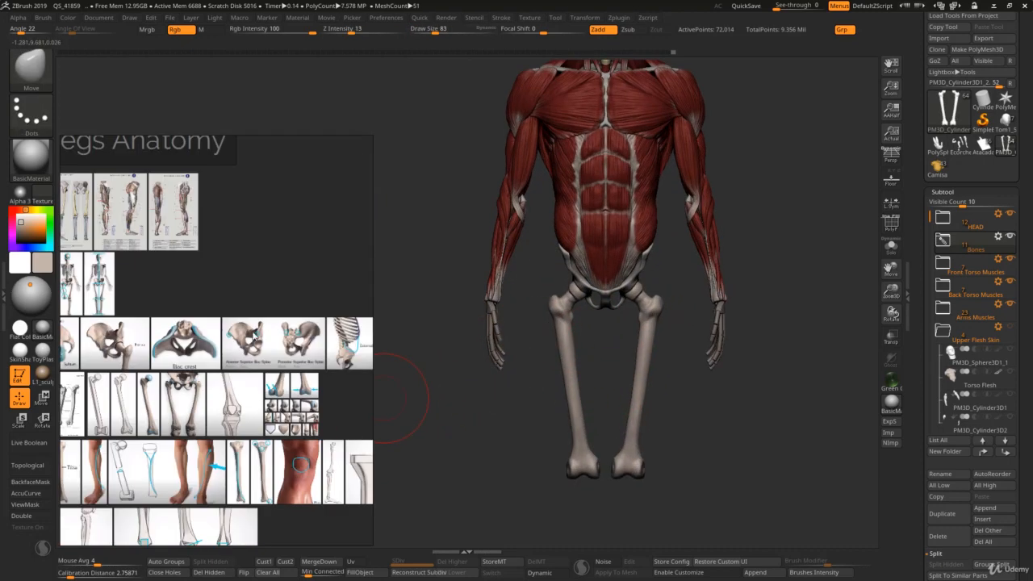
pyautogui.moveTo(93, 245); pyautogui.dragTo(262, 355, button='middle')
pyautogui.scroll(8, 239, 348)
pyautogui.moveTo(240, 409); pyautogui.dragTo(261, 372, button='middle')
pyautogui.scroll(-1, 273, 440)
pyautogui.scroll(-1, 267, 394)
pyautogui.scroll(4, 336, 453)
pyautogui.moveTo(337, 453); pyautogui.dragTo(270, 388, button='middle')
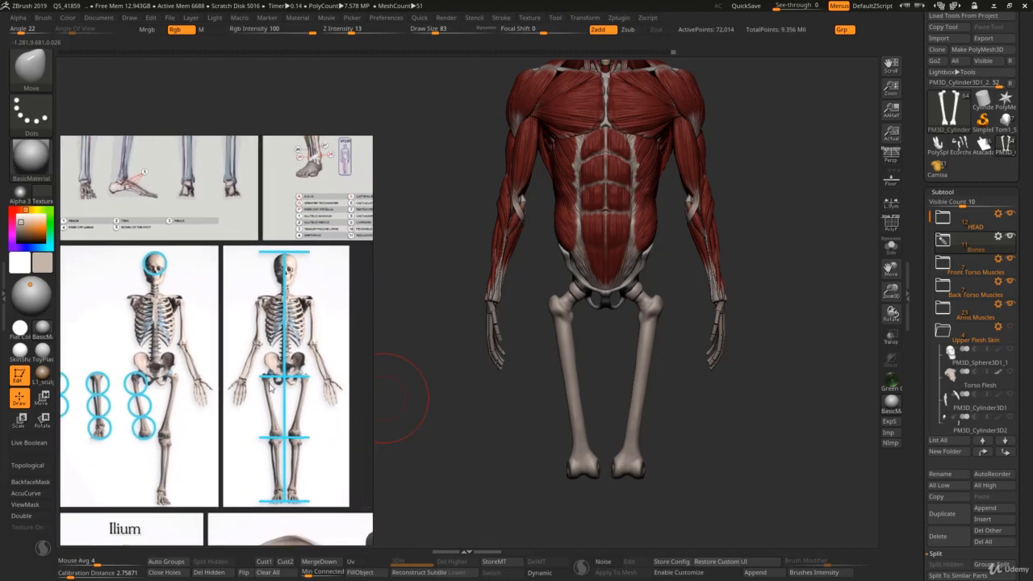
# Step: Reposition the upper ends of the femurs beside the pelvis with a large Move brush
pyautogui.press('s')
pyautogui.click(562, 310)
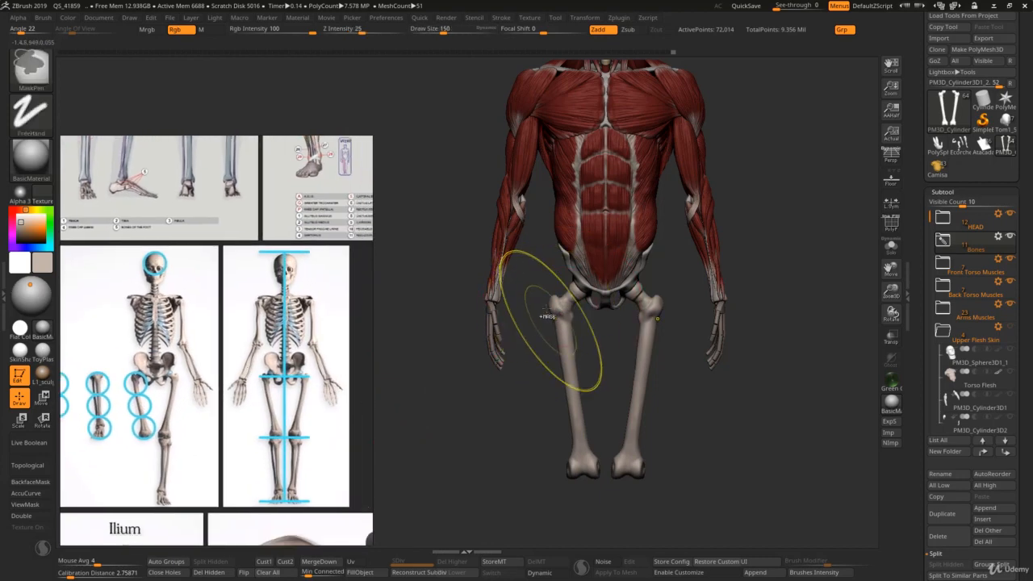
pyautogui.moveTo(551, 321)
pyautogui.keyDown('ctrl'); pyautogui.mouseDown(button='right')
pyautogui.moveTo(539, 326)
pyautogui.moveTo(551, 322)
pyautogui.mouseUp(button='right'); pyautogui.keyUp('ctrl')
pyautogui.press('s')
pyautogui.click(552, 322)
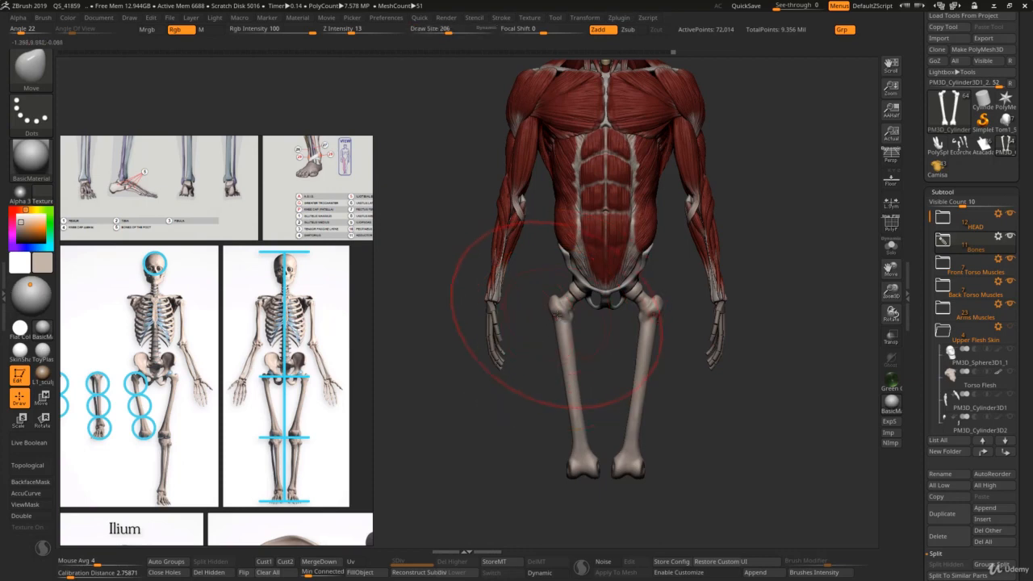
pyautogui.press('s')
pyautogui.click(553, 312)
pyautogui.moveTo(555, 305)
pyautogui.mouseDown()
pyautogui.moveTo(558, 316)
pyautogui.moveTo(578, 292)
pyautogui.mouseUp()
# Step: Fine-tune the greater trochanters against the skeleton's hip reference with the Move brush at draw sizes from 87 to 130
pyautogui.press('s')
pyautogui.click(555, 305)
pyautogui.press('s')
pyautogui.click(574, 300)
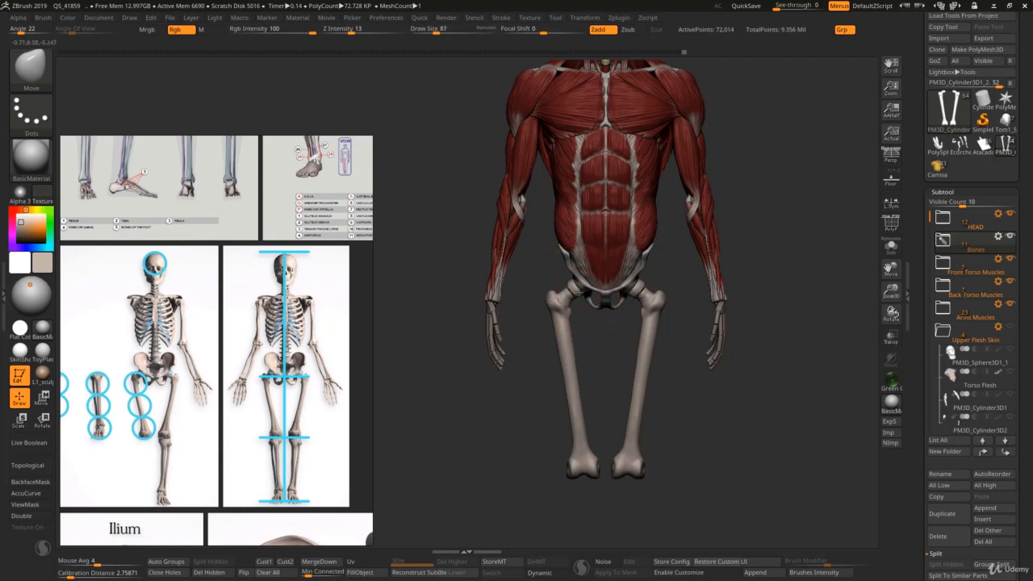
pyautogui.press('s')
pyautogui.click(565, 297)
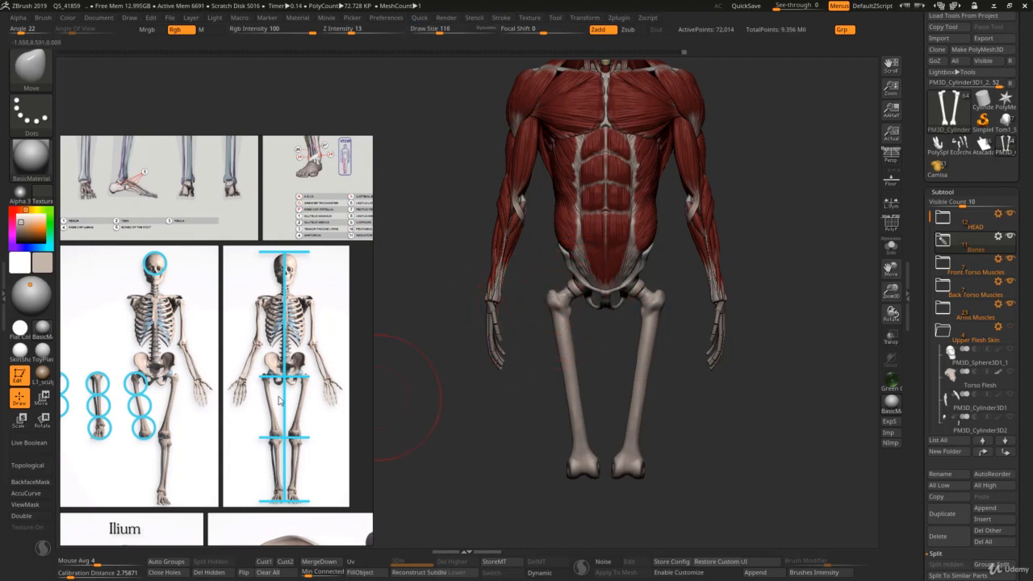
pyautogui.scroll(6, 280, 401)
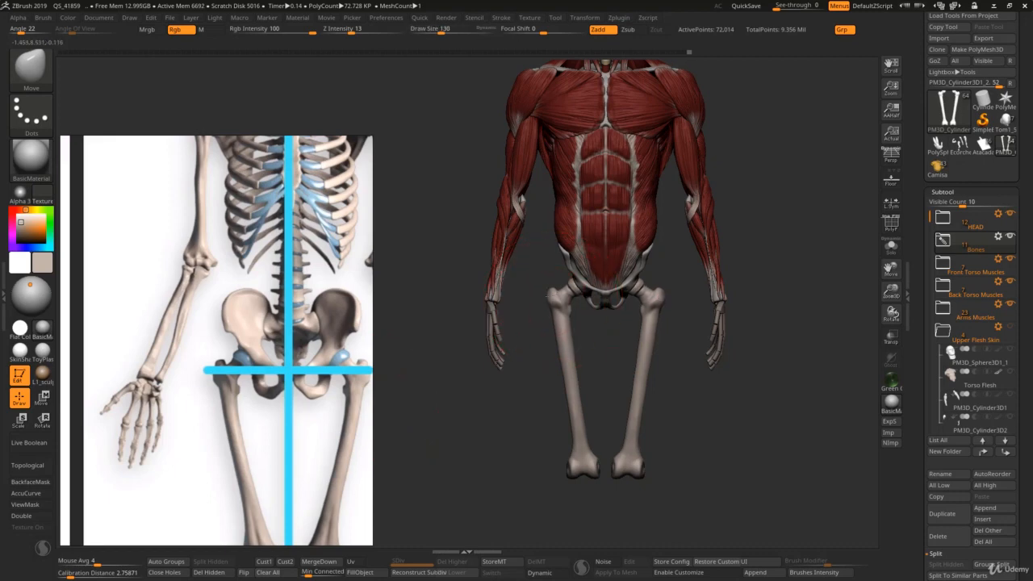
pyautogui.press('s')
pyautogui.click(551, 305)
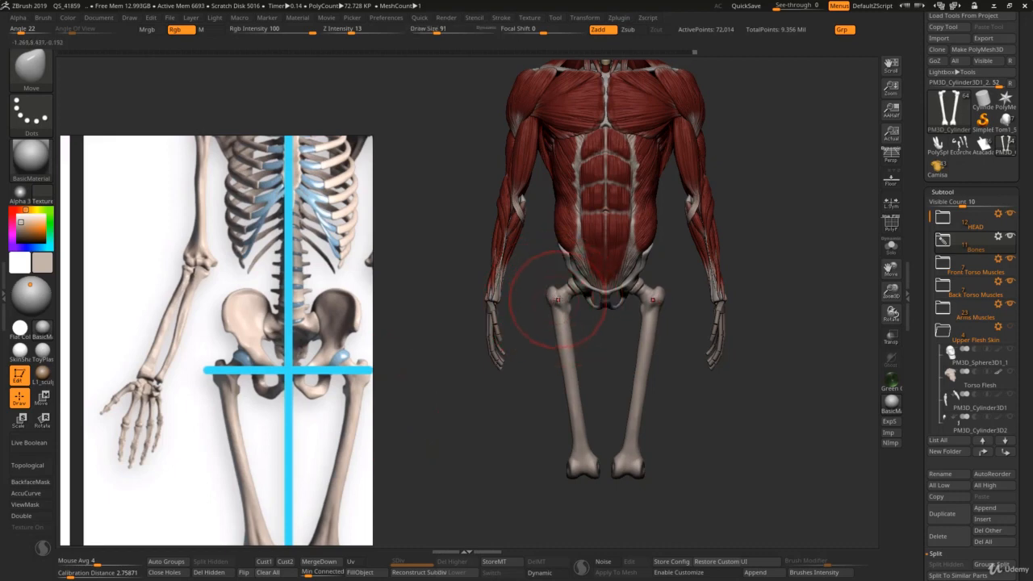
# Step: Measure the head's height with a Transpose line to compare the figure with the skeleton proportion reference
pyautogui.scroll(-5, 328, 409)
pyautogui.moveTo(328, 408); pyautogui.dragTo(317, 339, button='middle')
pyautogui.keyDown('ctrl'); pyautogui.moveTo(572, 364); pyautogui.dragTo(563, 334, button='right'); pyautogui.keyUp('ctrl')
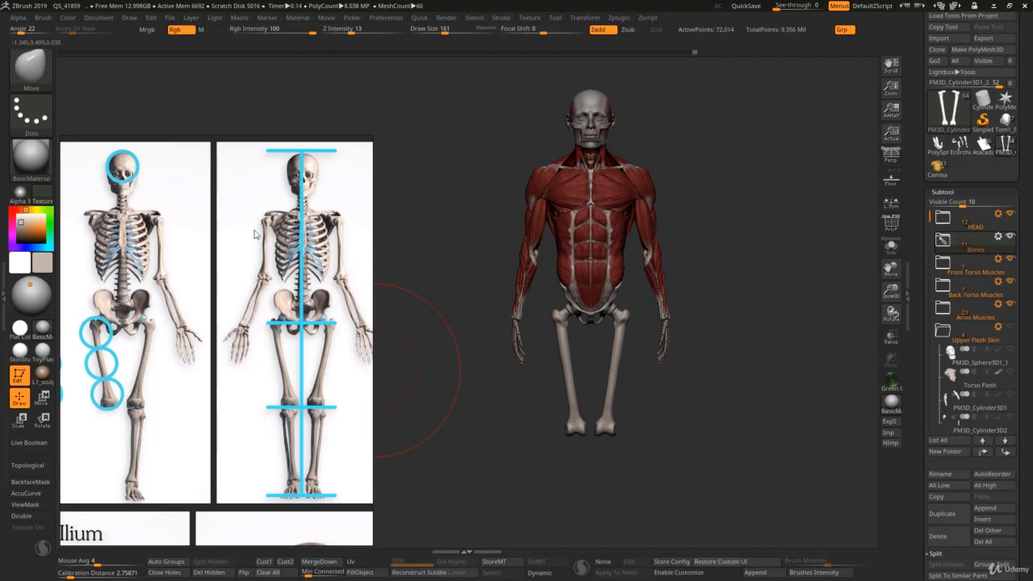
pyautogui.press('w')
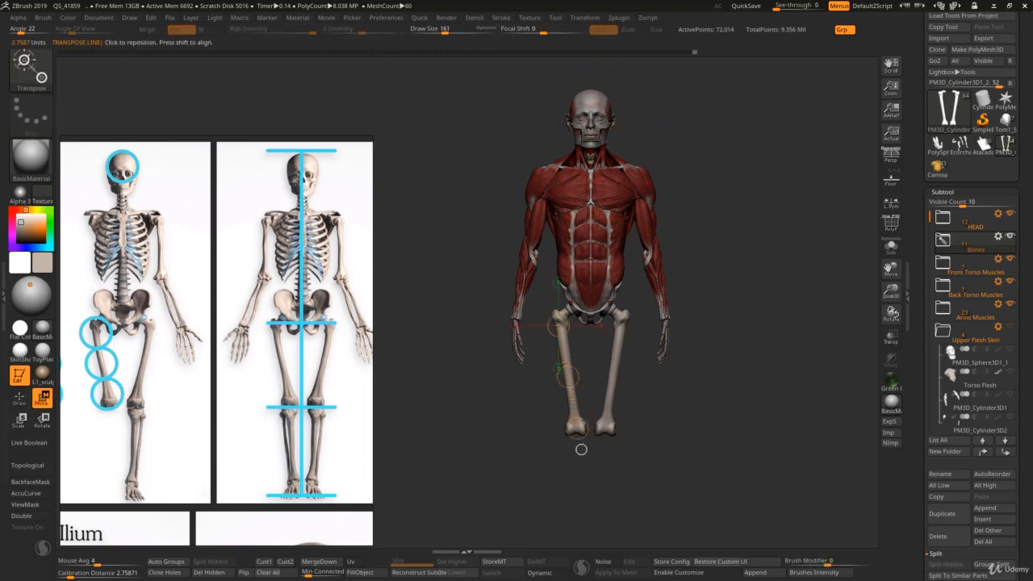
pyautogui.moveTo(590, 126); pyautogui.dragTo(589, 65)
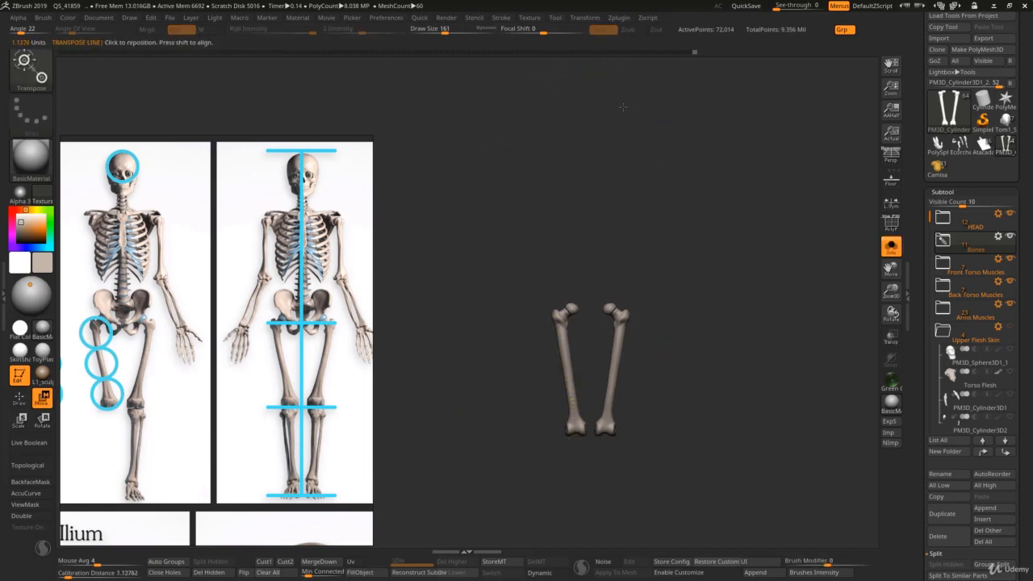
pyautogui.keyDown('alt'); pyautogui.moveTo(592, 85); pyautogui.dragTo(611, 173, button='right'); pyautogui.keyUp('alt')
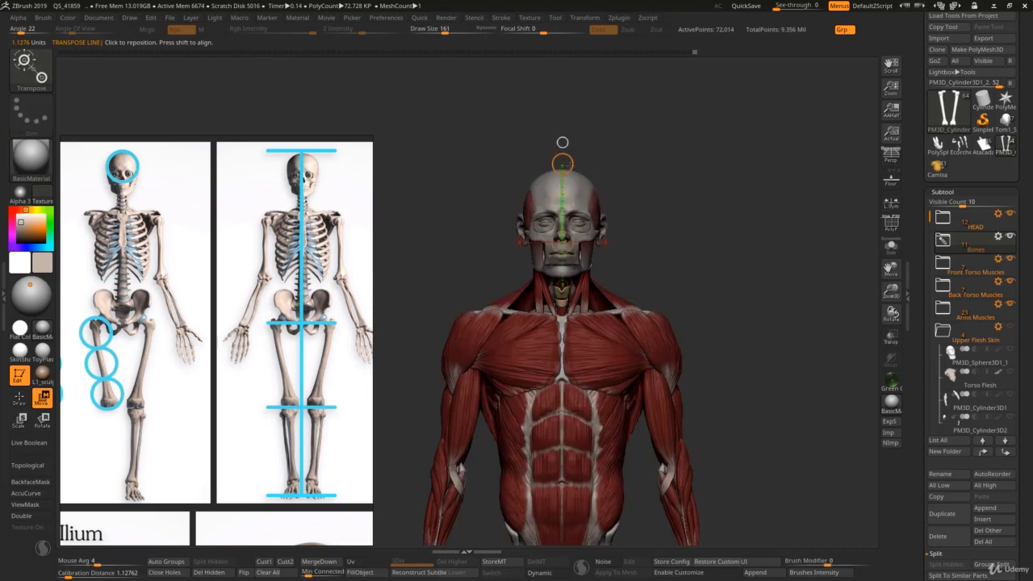
pyautogui.moveTo(562, 164); pyautogui.dragTo(562, 167)
pyautogui.keyDown('ctrl'); pyautogui.moveTo(618, 240); pyautogui.dragTo(618, 269, button='right'); pyautogui.keyUp('ctrl')
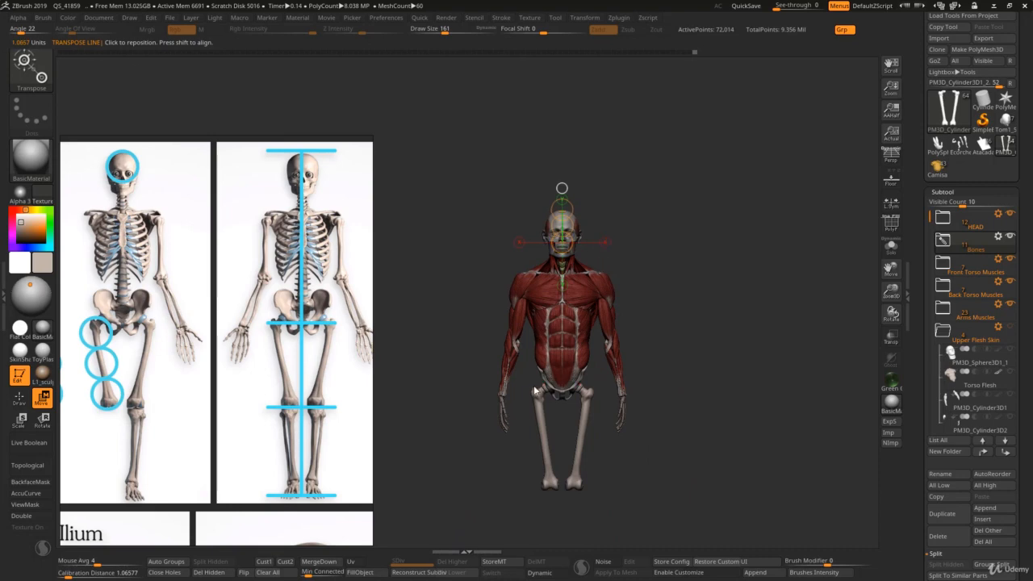
# Step: Lay a Transpose line from the greater trochanter to the condyles and scale the femurs down toward the hips
pyautogui.moveTo(533, 393); pyautogui.dragTo(548, 493)
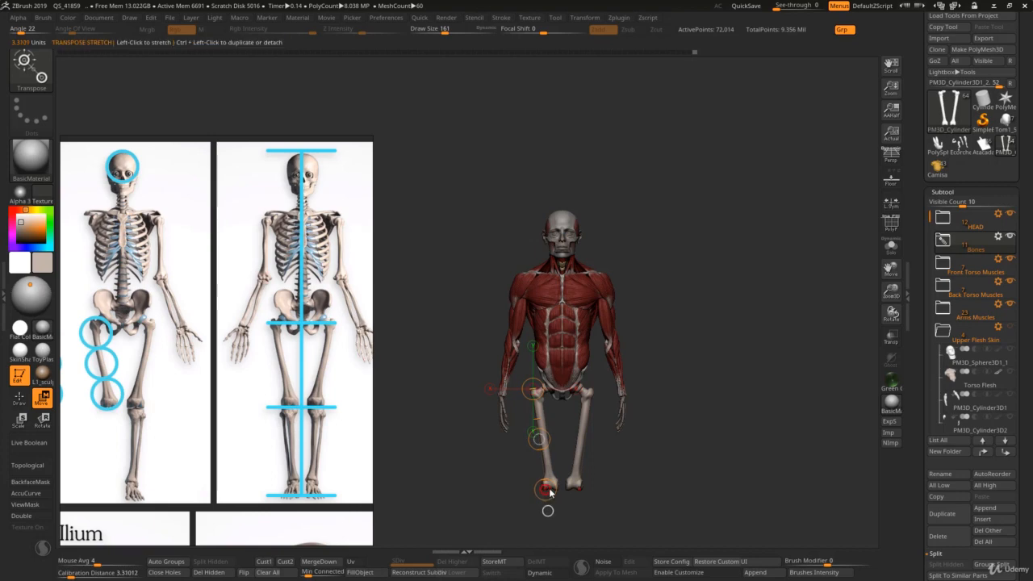
pyautogui.keyDown('ctrl'); pyautogui.moveTo(581, 491); pyautogui.dragTo(594, 486, button='right'); pyautogui.keyUp('ctrl')
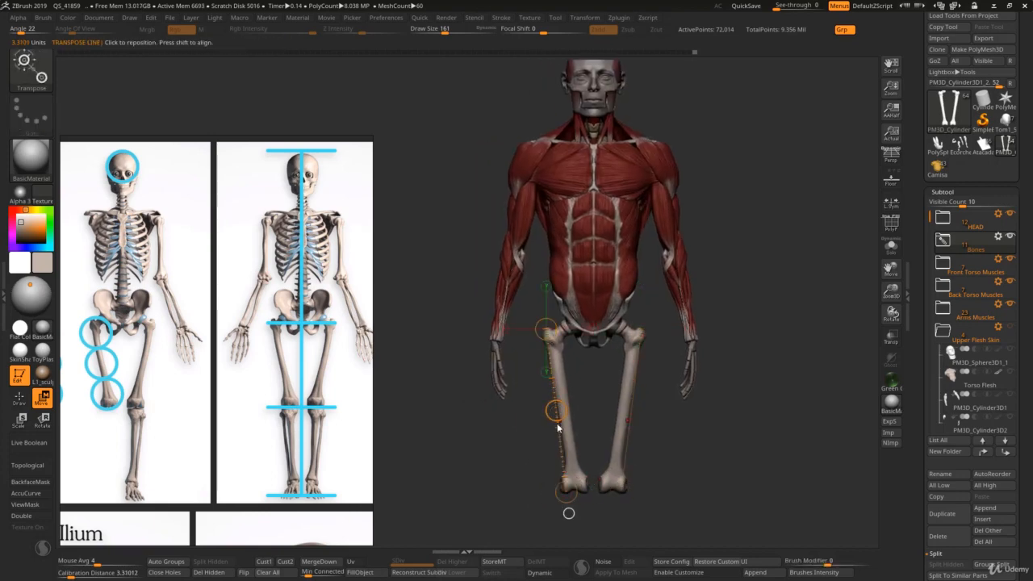
pyautogui.press('e')
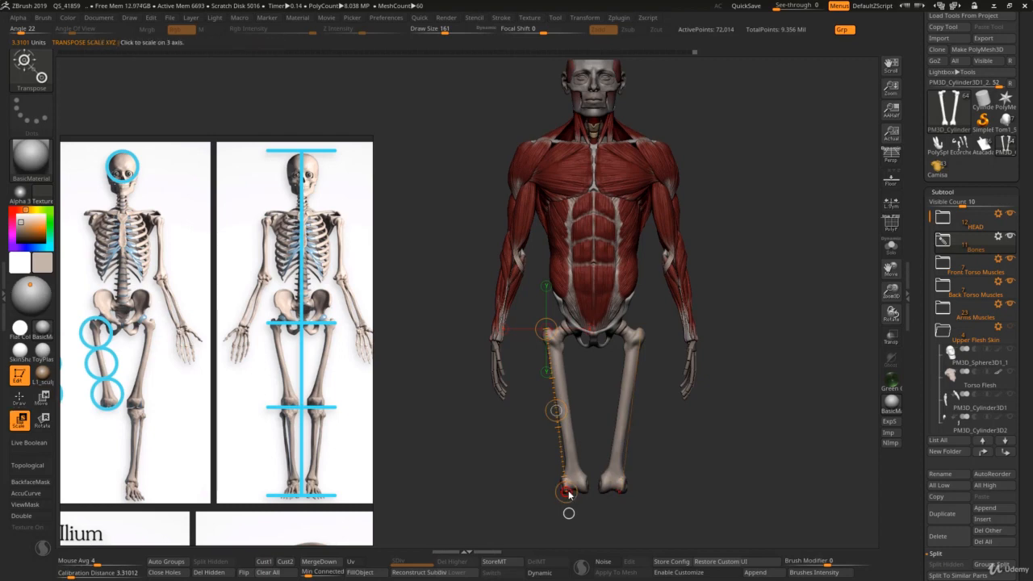
pyautogui.moveTo(567, 485); pyautogui.dragTo(559, 384)
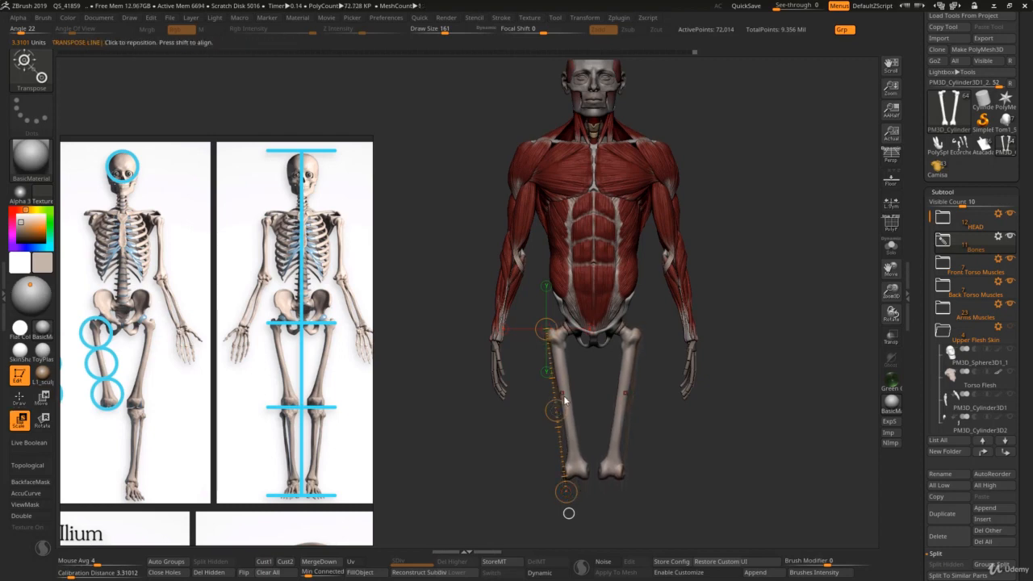
pyautogui.press('q')
pyautogui.press('w')
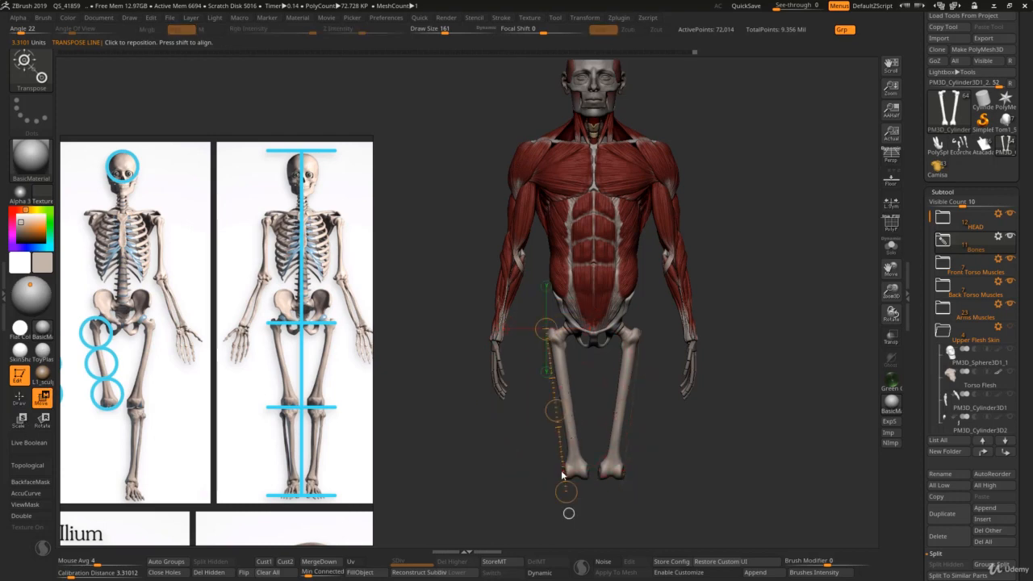
pyautogui.press('e')
pyautogui.moveTo(566, 487)
pyautogui.mouseDown()
pyautogui.moveTo(566, 495)
pyautogui.moveTo(562, 473)
pyautogui.mouseUp()
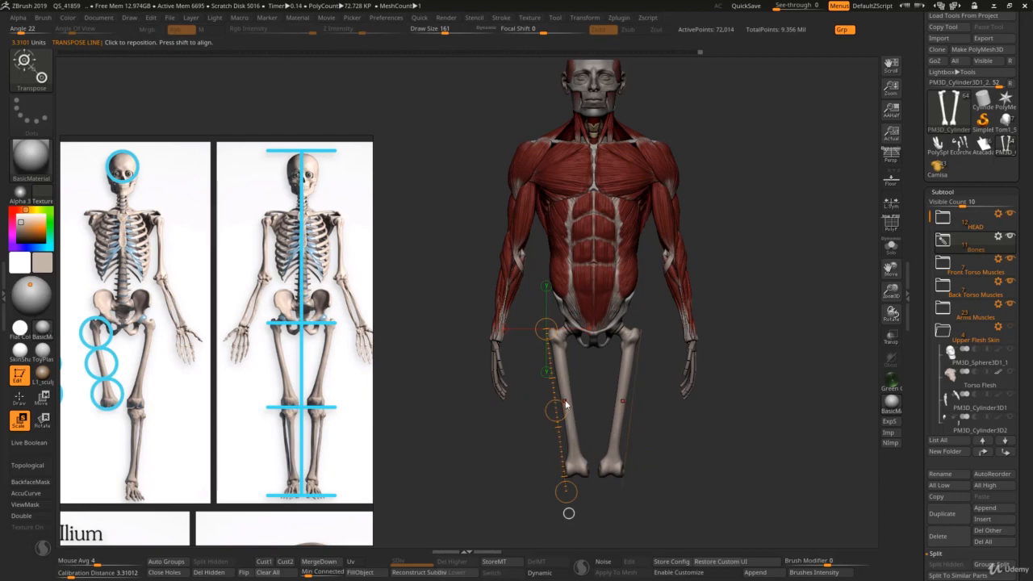
# Step: Adjust the shafts and lower ends of the mirrored femurs with the Move brush at draw sizes from 156 to 130
pyautogui.press('q')
pyautogui.press('s')
pyautogui.moveTo(558, 364); pyautogui.dragTo(553, 347)
pyautogui.press('s')
pyautogui.press('s')
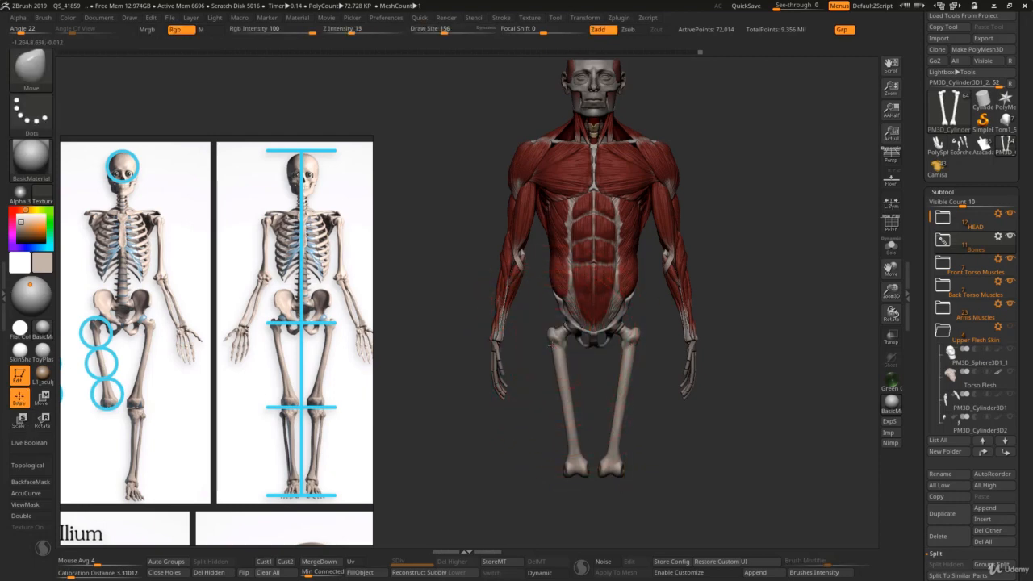
pyautogui.press('s')
pyautogui.moveTo(573, 397); pyautogui.dragTo(570, 404)
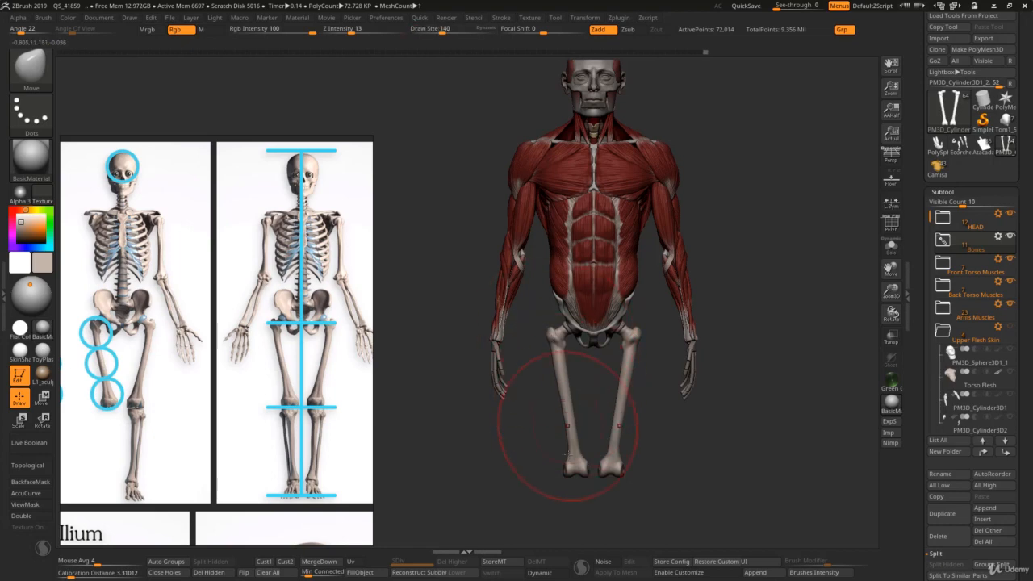
pyautogui.press('s')
pyautogui.moveTo(570, 470); pyautogui.dragTo(568, 473)
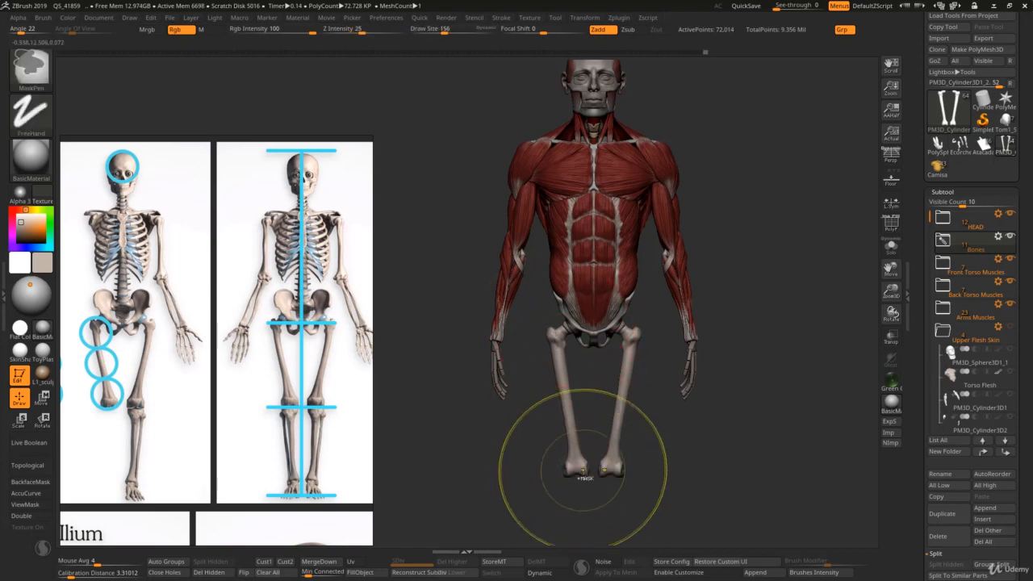
# Step: Rotate the femurs slightly about the hips with the Transpose line to spread the knee ends
pyautogui.press('r')
pyautogui.moveTo(565, 489); pyautogui.dragTo(546, 329)
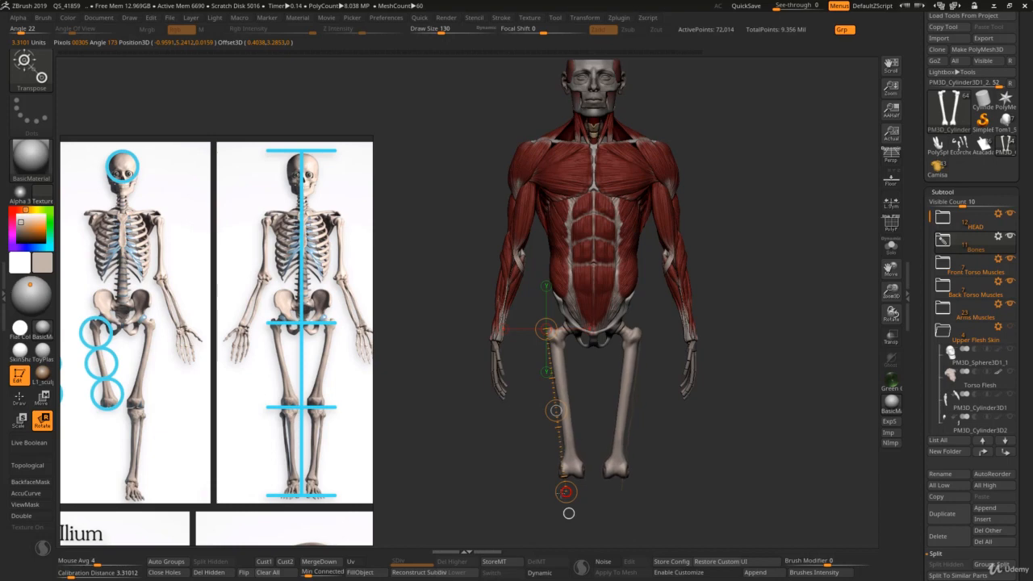
pyautogui.press('q')
pyautogui.moveTo(569, 454)
pyautogui.keyDown('ctrl'); pyautogui.mouseDown(button='right')
pyautogui.moveTo(595, 376)
pyautogui.moveTo(636, 316)
pyautogui.moveTo(621, 285)
pyautogui.mouseUp(button='right'); pyautogui.keyUp('ctrl')
pyautogui.press('w')
pyautogui.press('q')
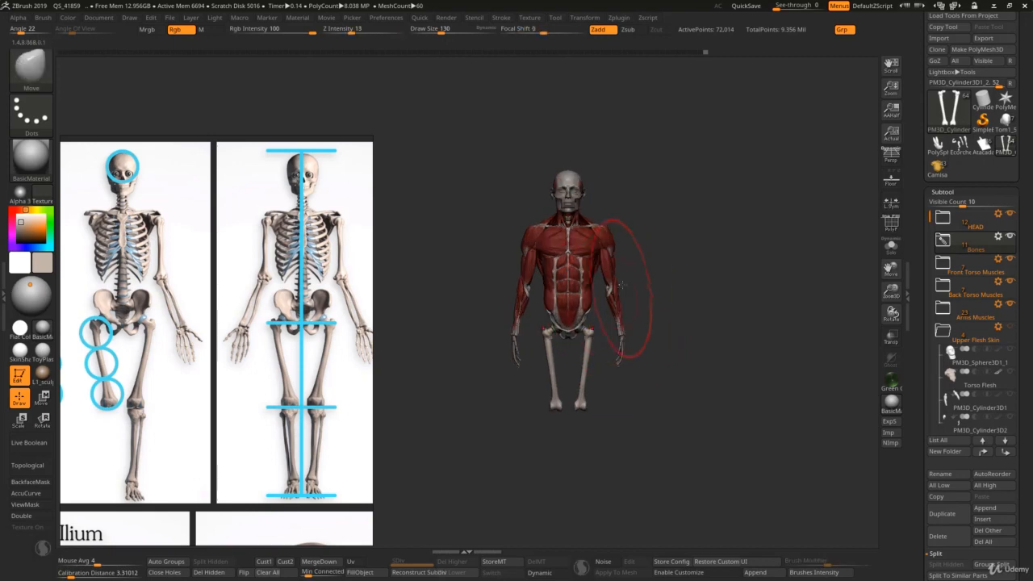
# Step: Refine the femur shafts with the Move brush at draw sizes of about 95 and 83
pyautogui.press('s')
pyautogui.press('s')
pyautogui.moveTo(601, 324); pyautogui.dragTo(597, 323)
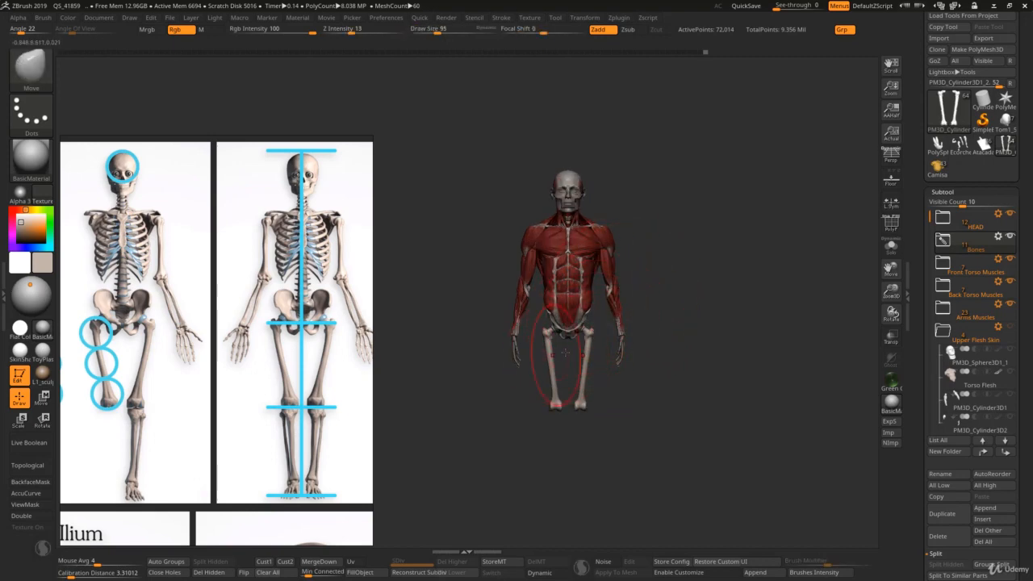
pyautogui.moveTo(525, 367); pyautogui.dragTo(553, 355, button='right')
pyautogui.press('s')
pyautogui.moveTo(551, 355); pyautogui.dragTo(545, 356)
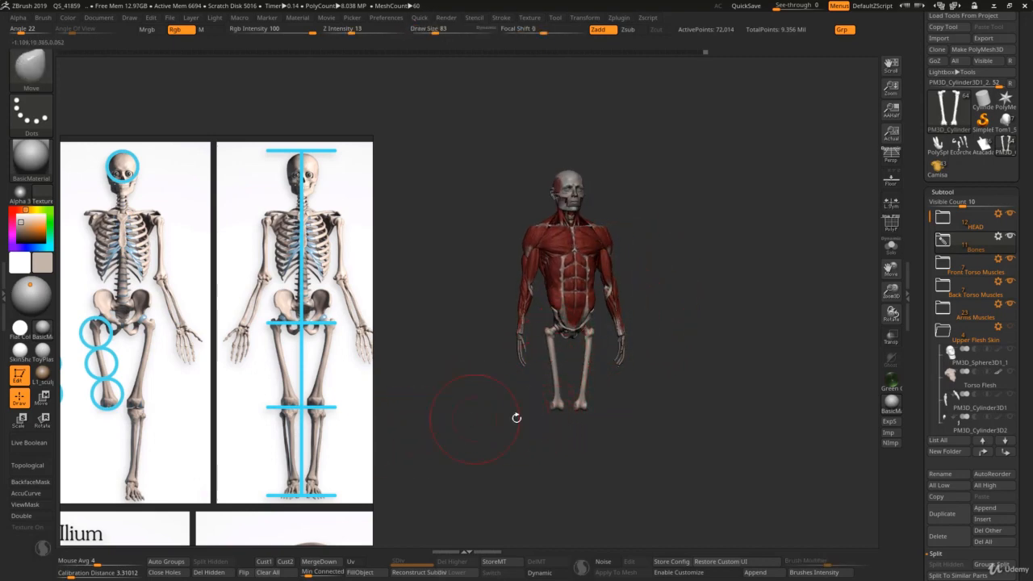
# Step: Compare the femurs' length and angle with the hip, knee and foot guides on the skeleton proportion reference
pyautogui.scroll(-3, 315, 375)
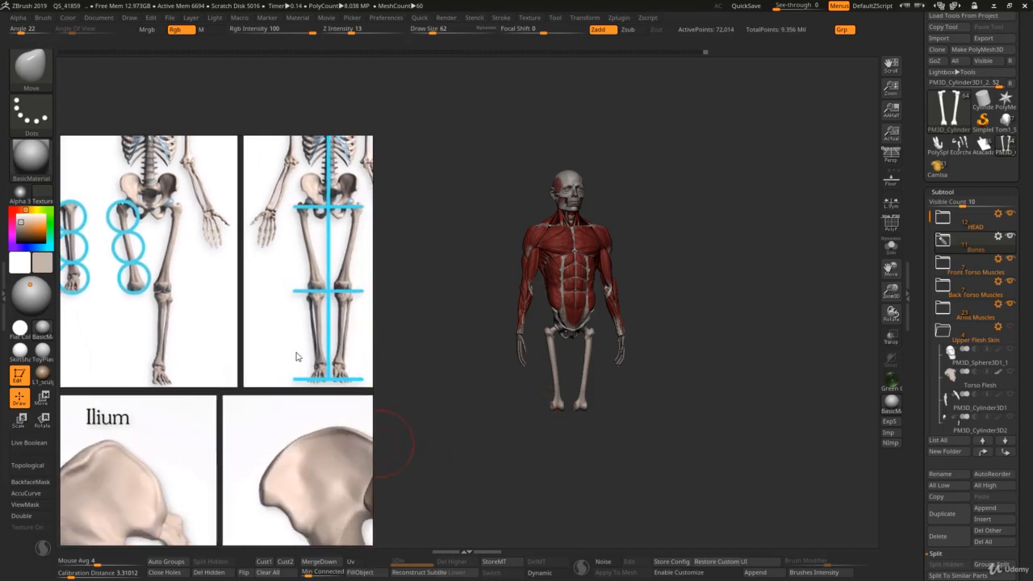
pyautogui.scroll(5, 301, 387)
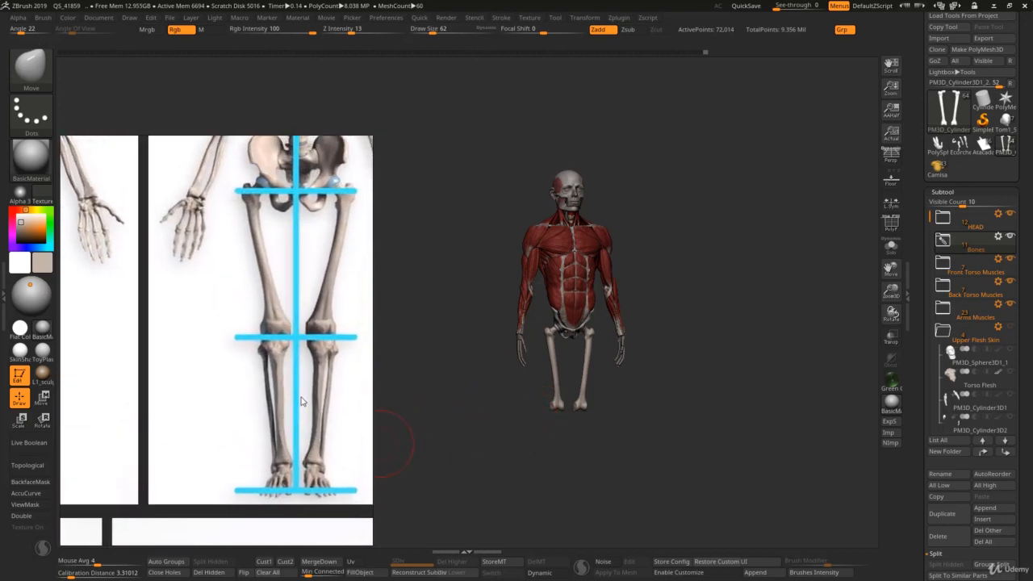
pyautogui.moveTo(283, 437); pyautogui.dragTo(298, 441, button='middle')
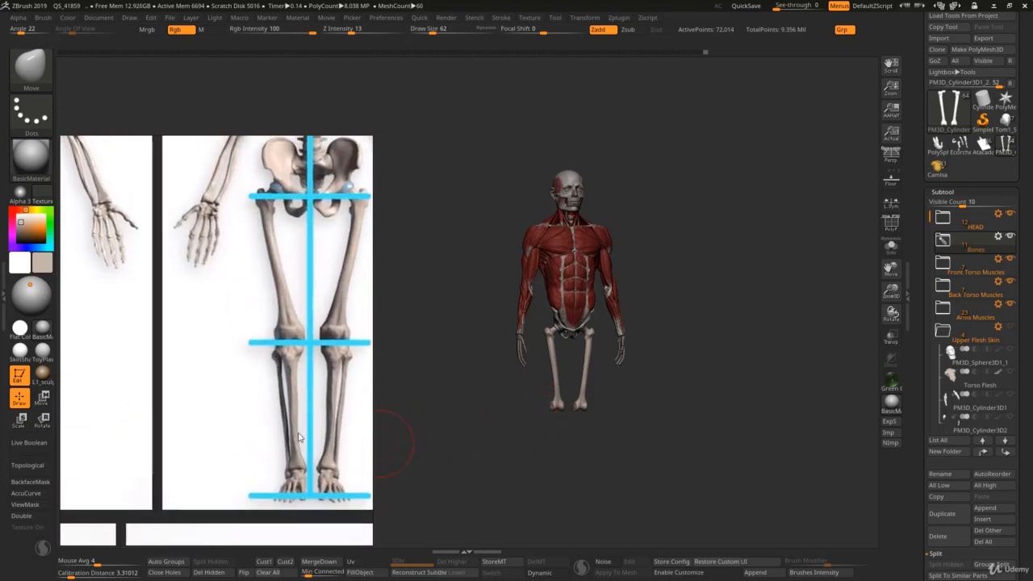
pyautogui.rightClick(321, 437)
pyautogui.moveTo(540, 392)
pyautogui.mouseDown()
pyautogui.moveTo(616, 390)
pyautogui.moveTo(576, 372)
pyautogui.moveTo(544, 374)
pyautogui.moveTo(569, 363)
pyautogui.mouseUp()
pyautogui.press('ctrl')
pyautogui.keyDown('ctrl'); pyautogui.moveTo(573, 365); pyautogui.dragTo(581, 372, button='right'); pyautogui.keyUp('ctrl')
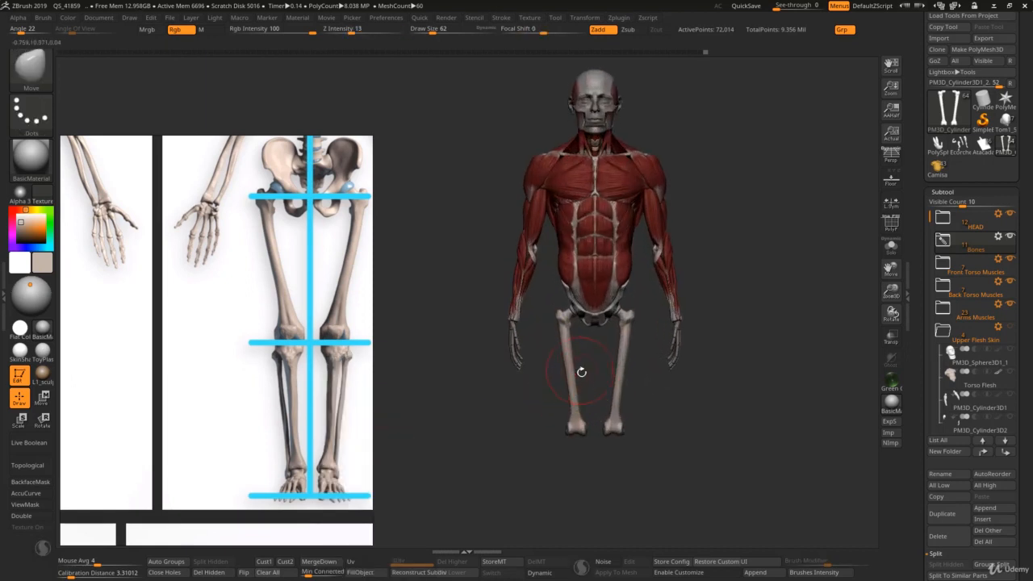
pyautogui.press('s')
pyautogui.keyDown('alt'); pyautogui.moveTo(560, 330); pyautogui.dragTo(549, 267, button='right'); pyautogui.keyUp('alt')
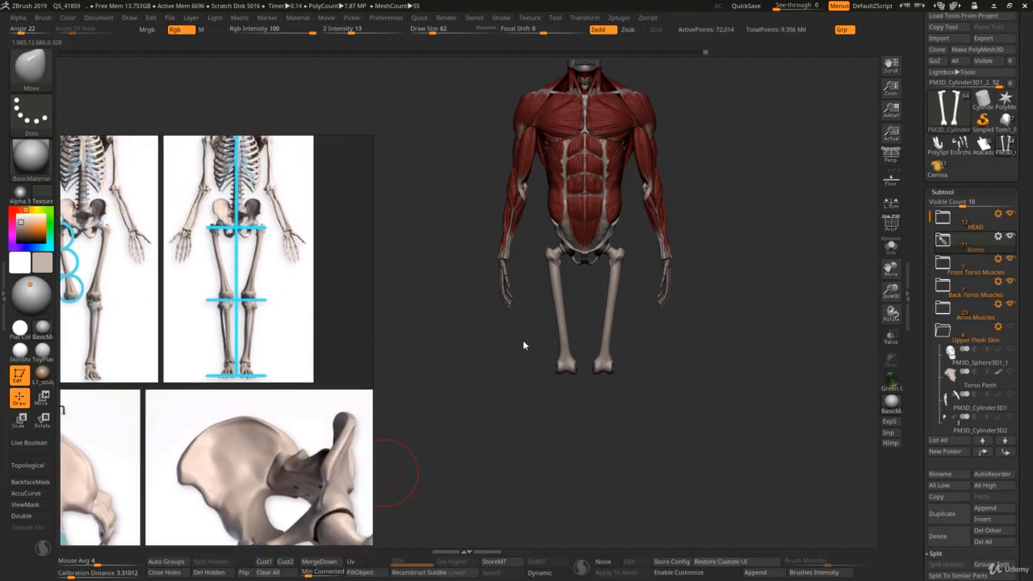
pyautogui.moveTo(557, 337)
pyautogui.mouseDown()
pyautogui.moveTo(584, 342)
pyautogui.moveTo(558, 342)
pyautogui.mouseUp()
pyautogui.keyDown('alt'); pyautogui.moveTo(583, 336); pyautogui.dragTo(612, 324, button='right'); pyautogui.keyUp('alt')
# Step: Insert a Cube3D as a new subtool among the bones
pyautogui.scroll(-3, 922, 425)
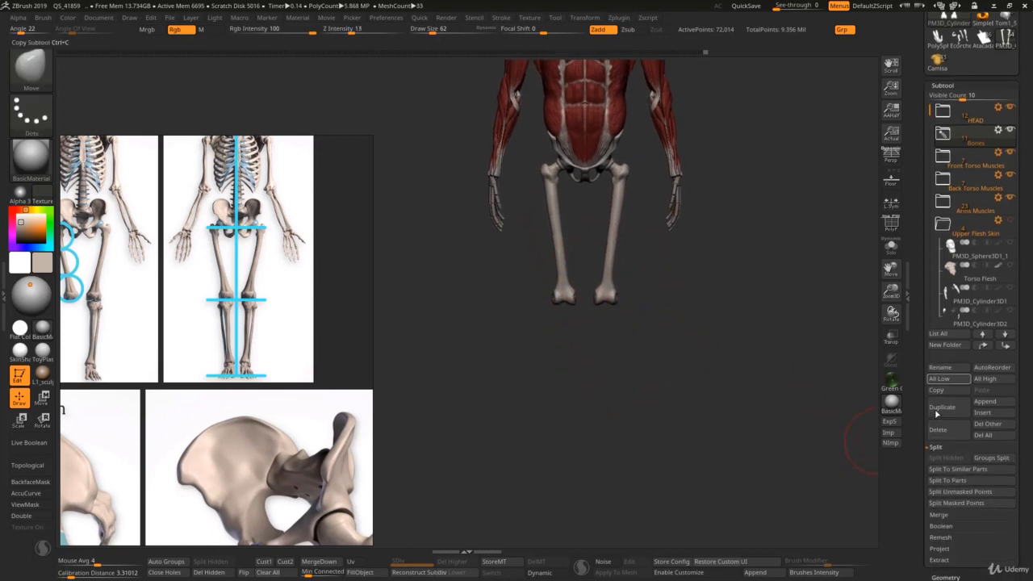
pyautogui.click(988, 413)
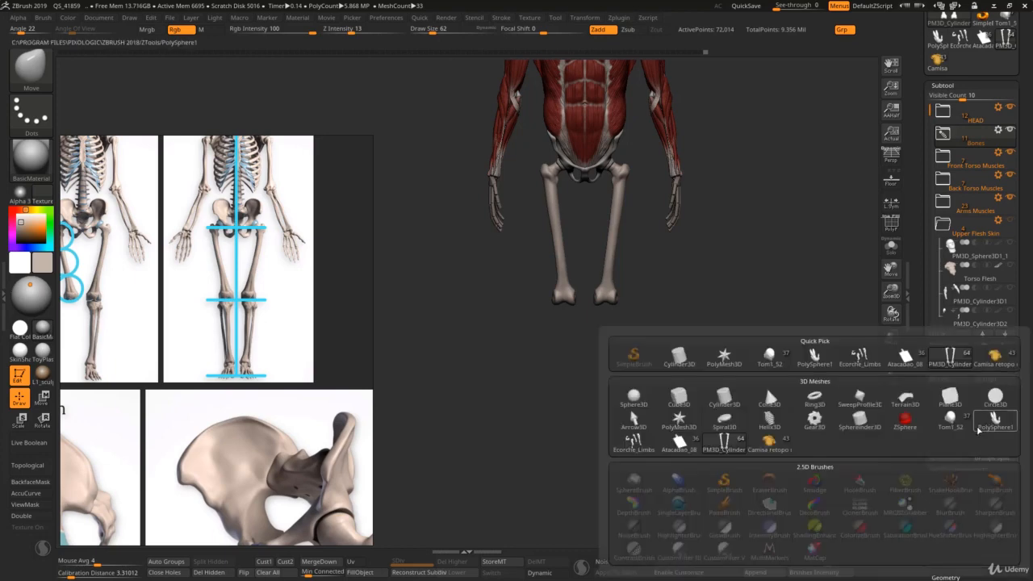
pyautogui.moveTo(683, 400)
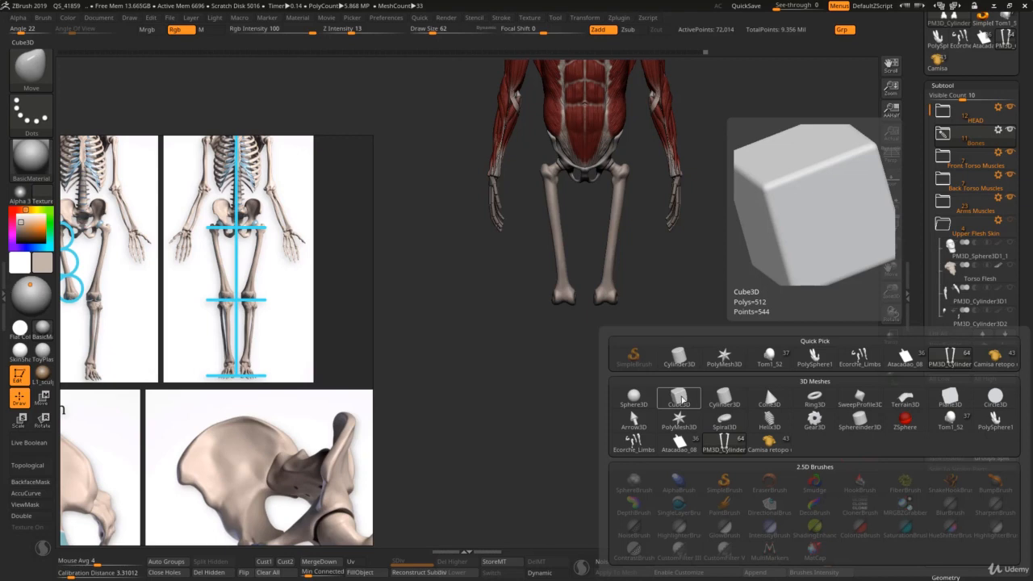
pyautogui.click(681, 400)
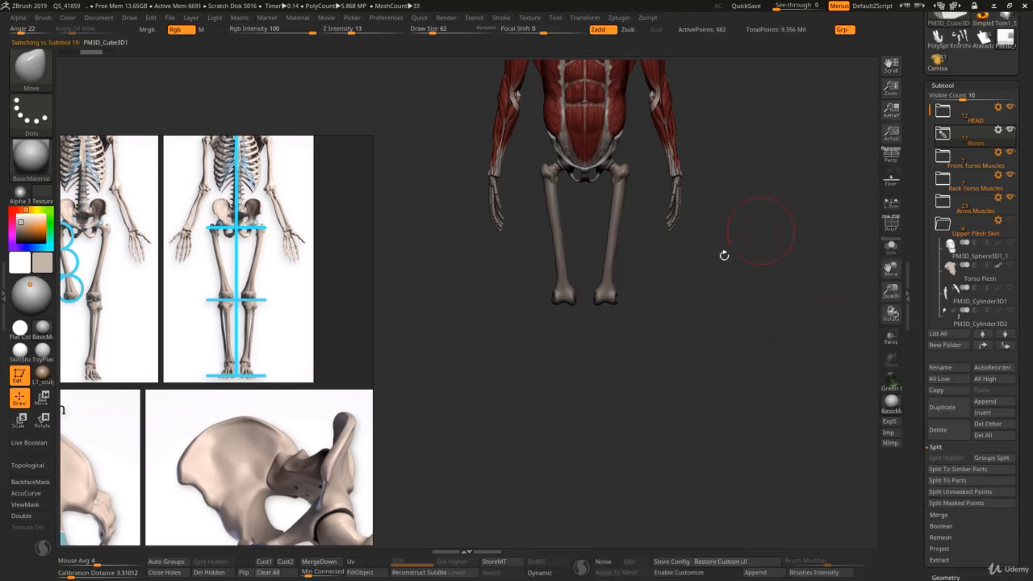
# Step: Move the cube from the head down to the lower end of the figure's right femur with the Gizmo
pyautogui.keyDown('alt'); pyautogui.moveTo(667, 308); pyautogui.dragTo(554, 538, button='right'); pyautogui.keyUp('alt')
pyautogui.keyDown('ctrl'); pyautogui.moveTo(626, 347); pyautogui.dragTo(638, 260, button='right'); pyautogui.keyUp('ctrl')
pyautogui.press('w')
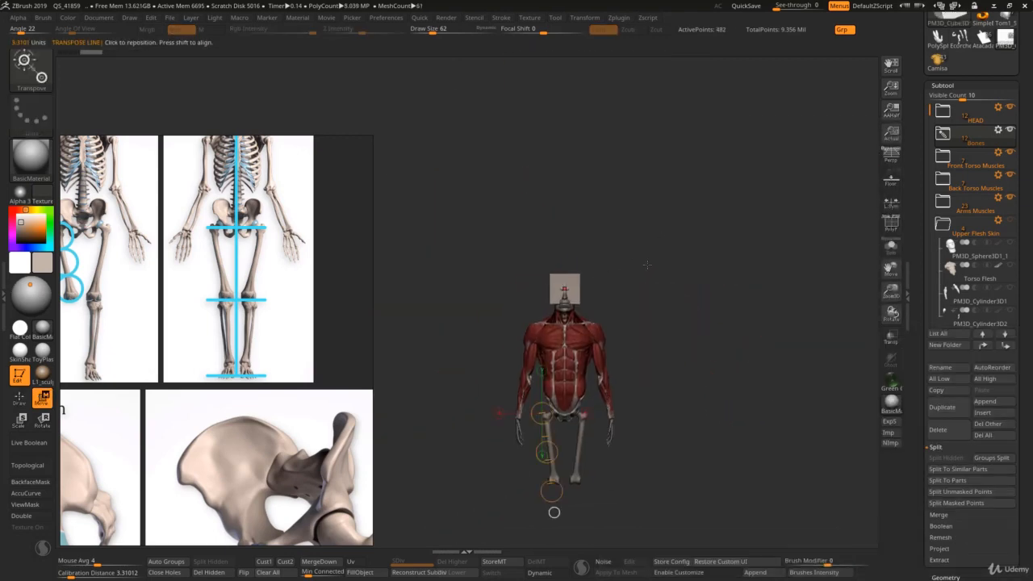
pyautogui.press('y')
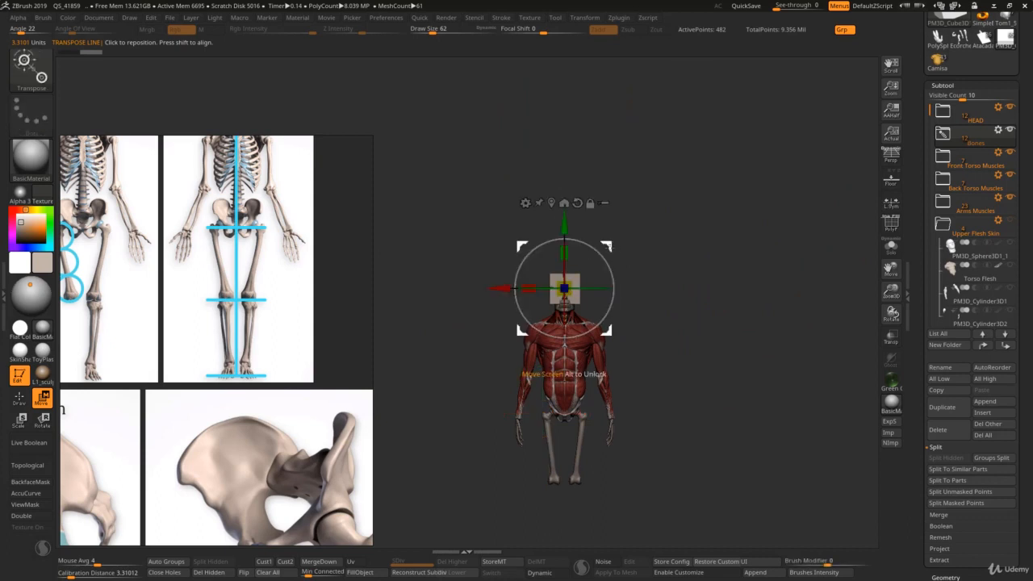
pyautogui.moveTo(559, 293); pyautogui.dragTo(542, 488)
pyautogui.keyDown('alt'); pyautogui.moveTo(601, 451); pyautogui.dragTo(663, 372, button='right'); pyautogui.keyUp('alt')
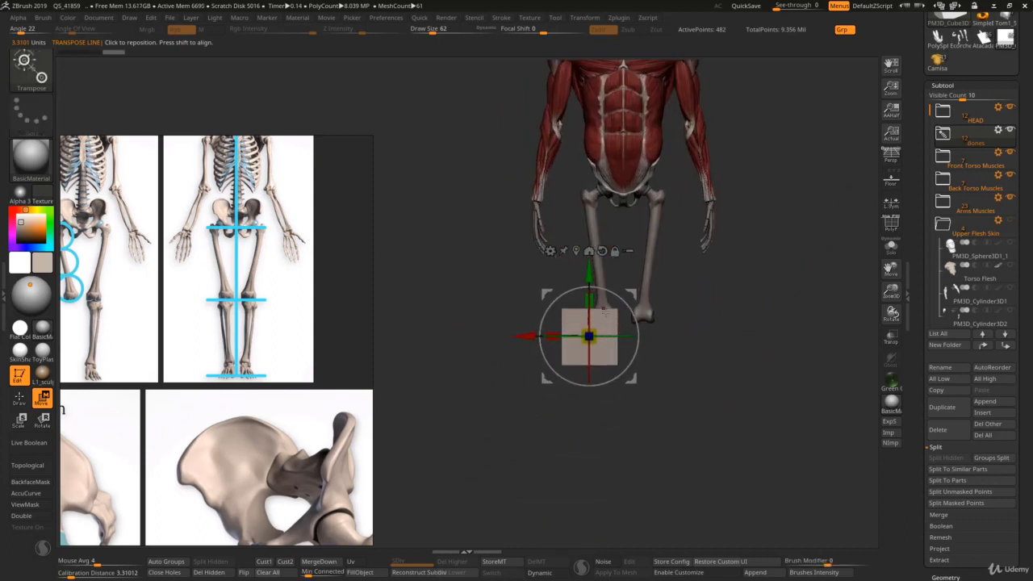
# Step: Scale the cube down to about knee width and align it beneath the right femur's condyles
pyautogui.moveTo(589, 336); pyautogui.dragTo(589, 340)
pyautogui.keyDown('alt'); pyautogui.moveTo(635, 300); pyautogui.dragTo(585, 297, button='right'); pyautogui.keyUp('alt')
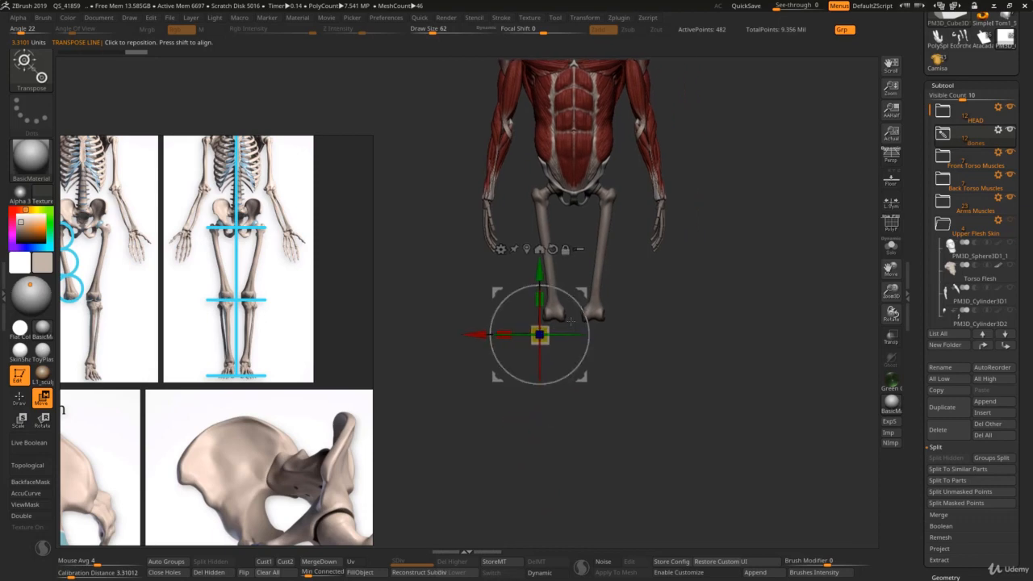
pyautogui.moveTo(587, 293); pyautogui.dragTo(599, 289)
pyautogui.moveTo(562, 327); pyautogui.dragTo(593, 335, button='right')
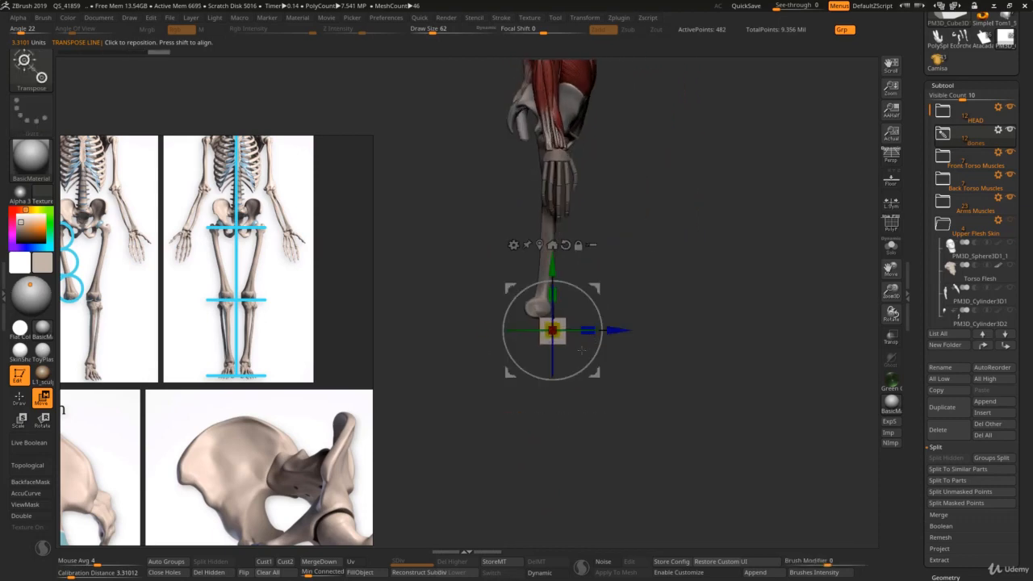
pyautogui.moveTo(571, 416); pyautogui.dragTo(536, 415, button='right')
# Step: Examine the tibia and fibula reference images and block-out drawings for the lower leg's basic shapes
pyautogui.scroll(-5, 234, 431)
pyautogui.moveTo(316, 528); pyautogui.dragTo(242, 379, button='middle')
pyautogui.scroll(-4, 246, 381)
pyautogui.scroll(2, 256, 382)
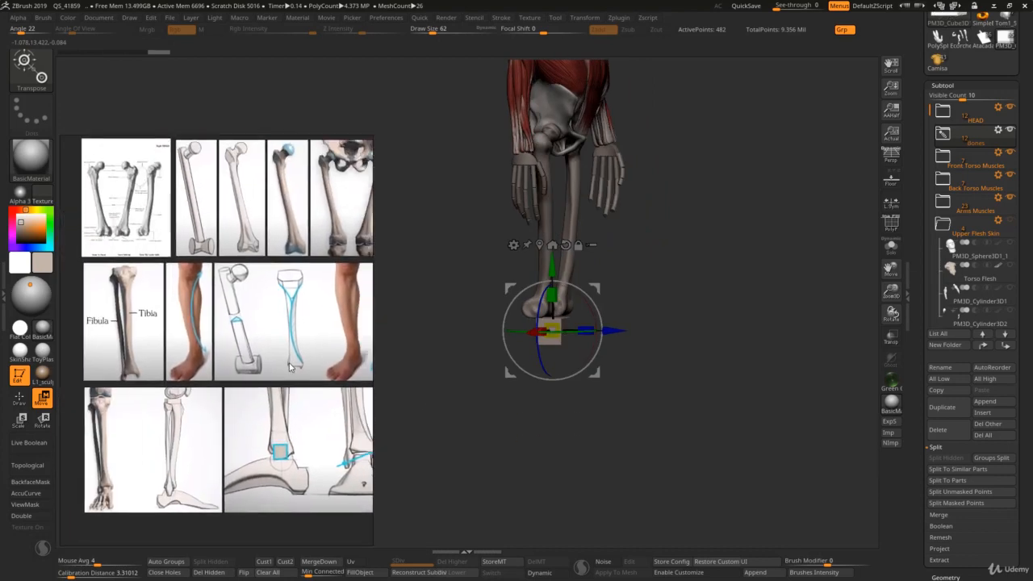
pyautogui.scroll(3, 261, 395)
pyautogui.scroll(-4, 258, 396)
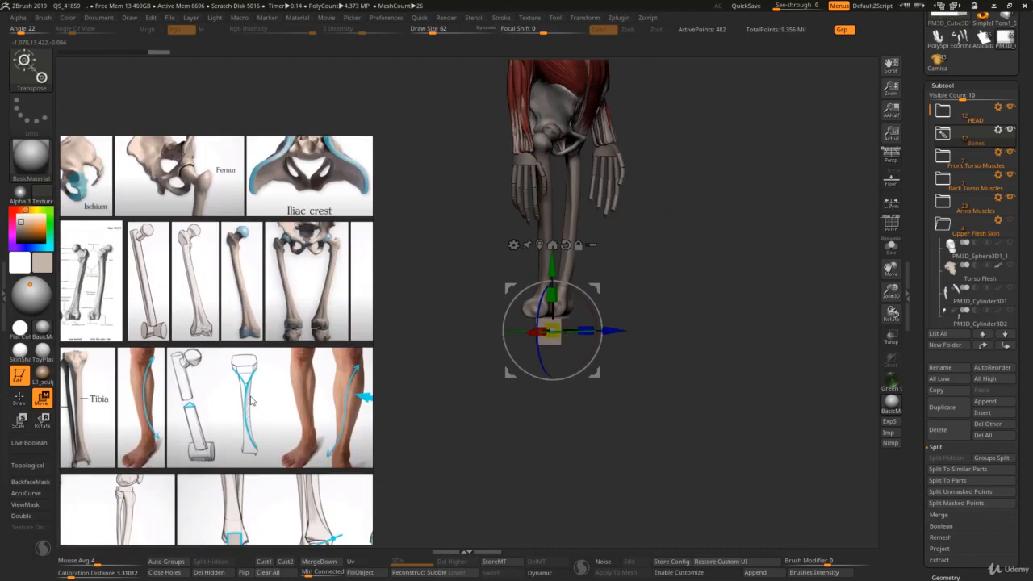
pyautogui.scroll(1, 274, 385)
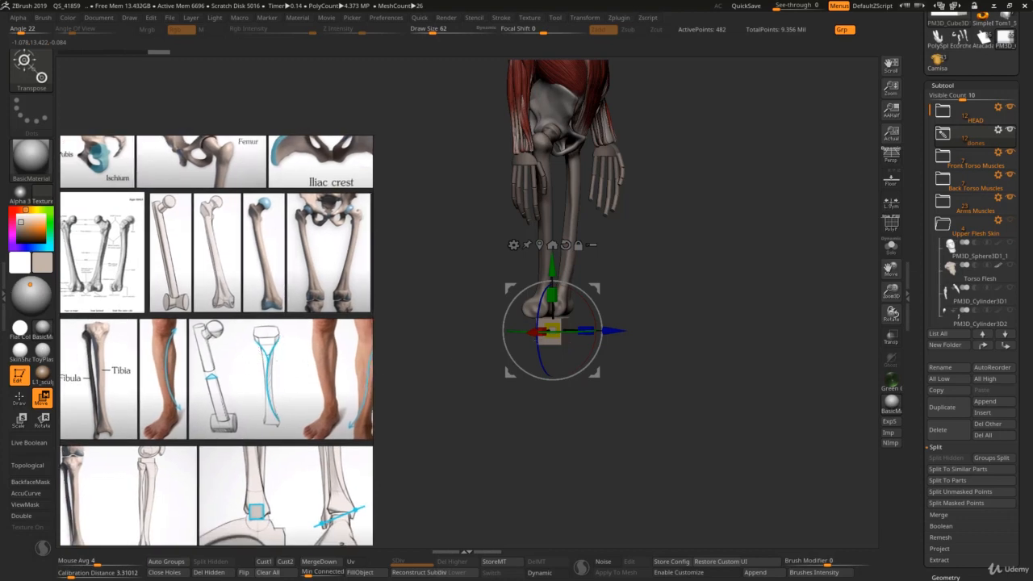
pyautogui.moveTo(583, 376); pyautogui.dragTo(441, 406)
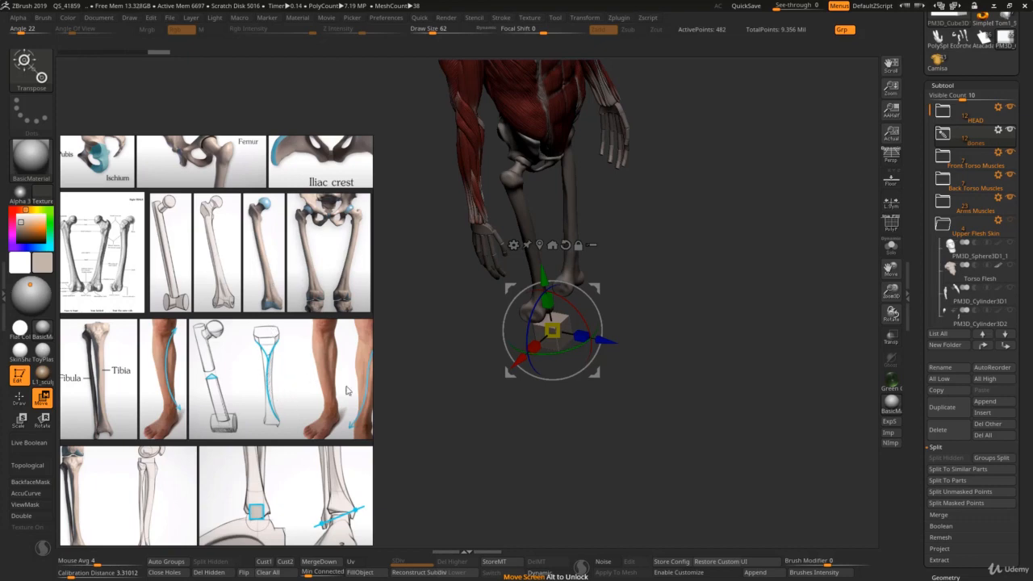
# Step: Stretch the cube vertically into a long, narrow rectangular block for the right tibia
pyautogui.moveTo(530, 387)
pyautogui.mouseDown()
pyautogui.moveTo(546, 401)
pyautogui.moveTo(588, 364)
pyautogui.mouseUp()
pyautogui.press('ctrl')
pyautogui.moveTo(590, 361)
pyautogui.keyDown('ctrl'); pyautogui.mouseDown(button='right')
pyautogui.moveTo(571, 344)
pyautogui.moveTo(564, 351)
pyautogui.mouseUp(button='right'); pyautogui.keyUp('ctrl')
pyautogui.press('q')
pyautogui.press('s')
pyautogui.moveTo(554, 340); pyautogui.dragTo(559, 340)
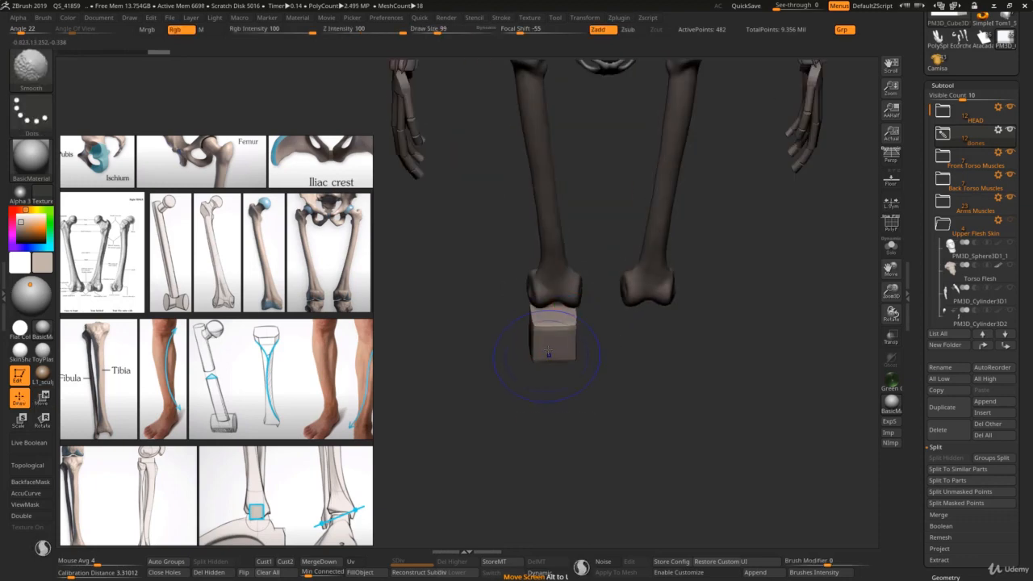
pyautogui.press('w')
pyautogui.moveTo(561, 284); pyautogui.dragTo(558, 212)
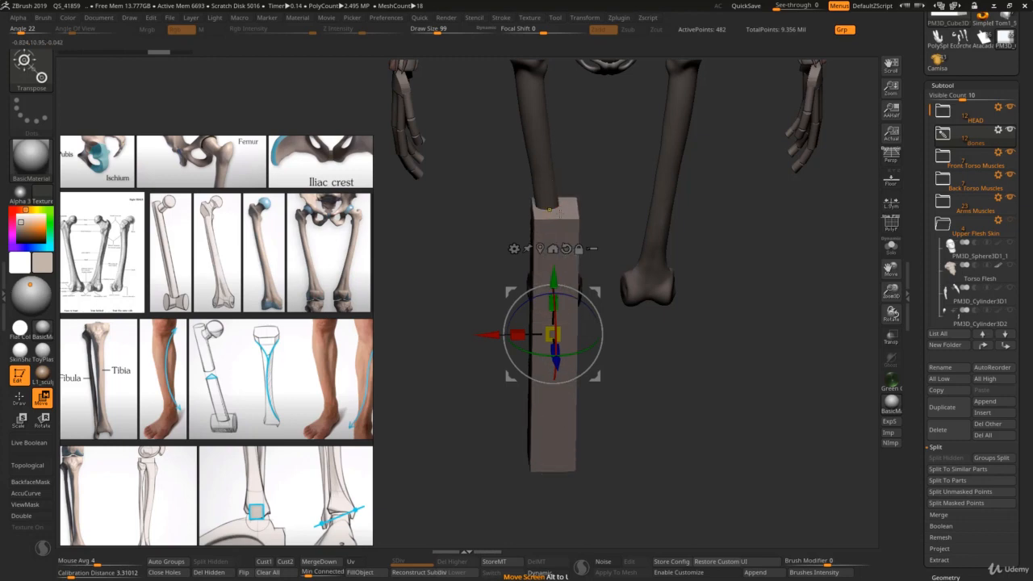
pyautogui.keyDown('shift'); pyautogui.moveTo(558, 212); pyautogui.dragTo(565, 266, button='right'); pyautogui.keyUp('shift')
pyautogui.keyDown('ctrl'); pyautogui.moveTo(564, 323); pyautogui.dragTo(558, 282, button='right'); pyautogui.keyUp('ctrl')
pyautogui.moveTo(559, 295); pyautogui.dragTo(558, 288)
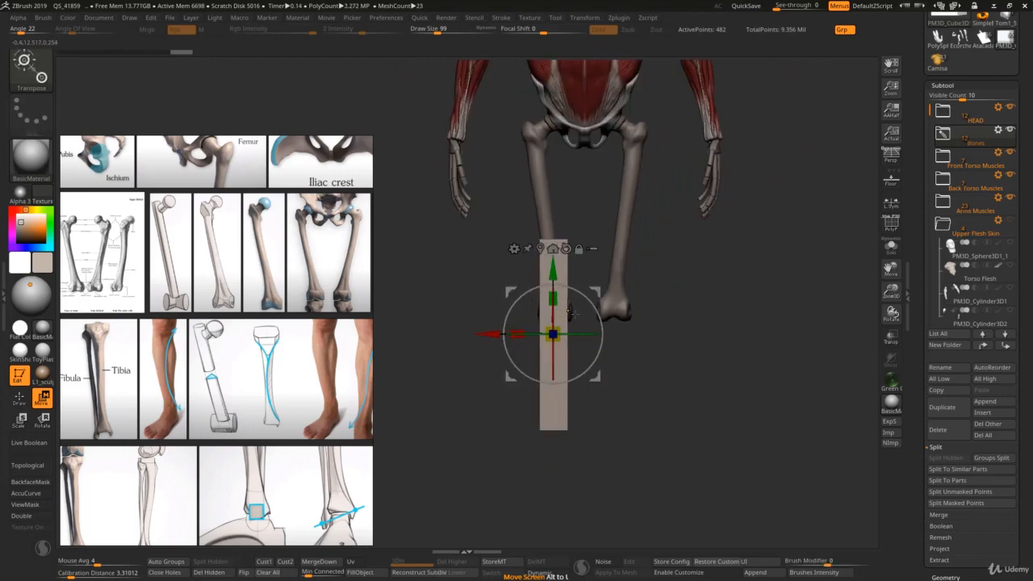
# Step: Lower the long block until its upper end sits just beneath the right femur's condyles
pyautogui.keyDown('ctrl'); pyautogui.moveTo(559, 288); pyautogui.dragTo(562, 257, button='right'); pyautogui.keyUp('ctrl')
pyautogui.moveTo(559, 270); pyautogui.dragTo(564, 323)
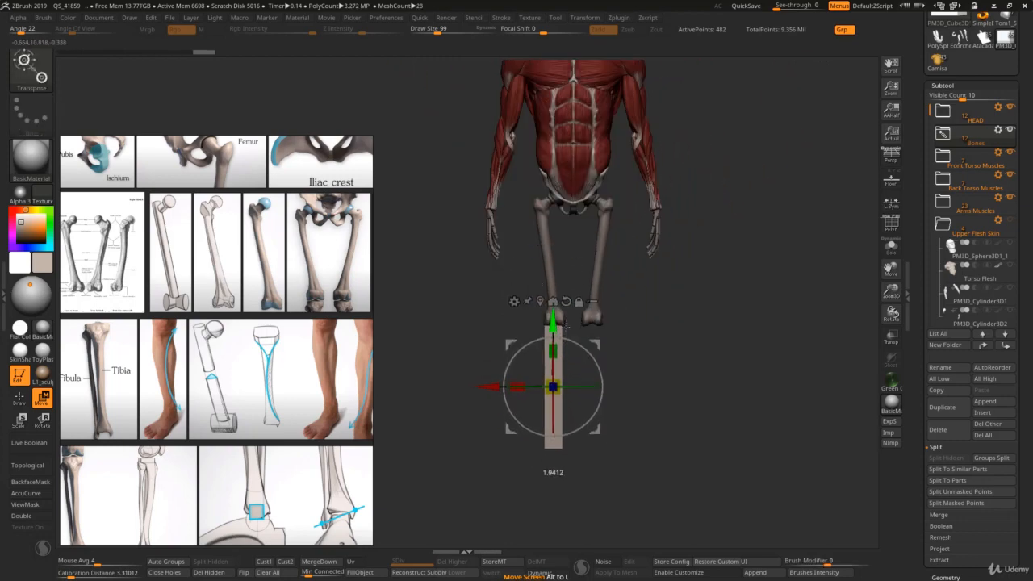
pyautogui.keyDown('ctrl'); pyautogui.moveTo(565, 323); pyautogui.dragTo(560, 292, button='right'); pyautogui.keyUp('ctrl')
# Step: Raise the block alongside the right femur and adjust its length to the skeleton reference's head-unit proportions
pyautogui.scroll(-1, 247, 391)
pyautogui.scroll(-3, 249, 377)
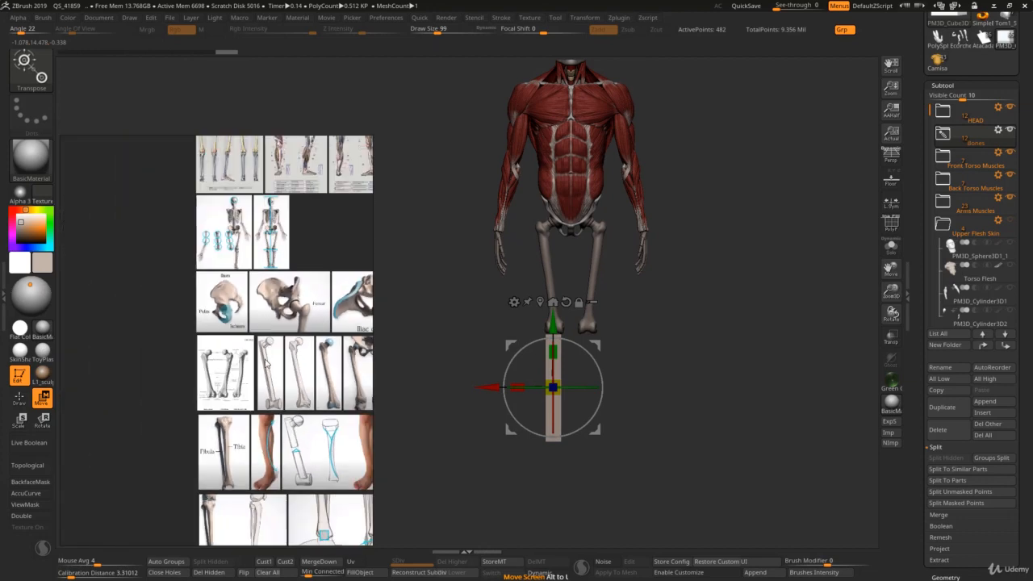
pyautogui.scroll(4, 253, 335)
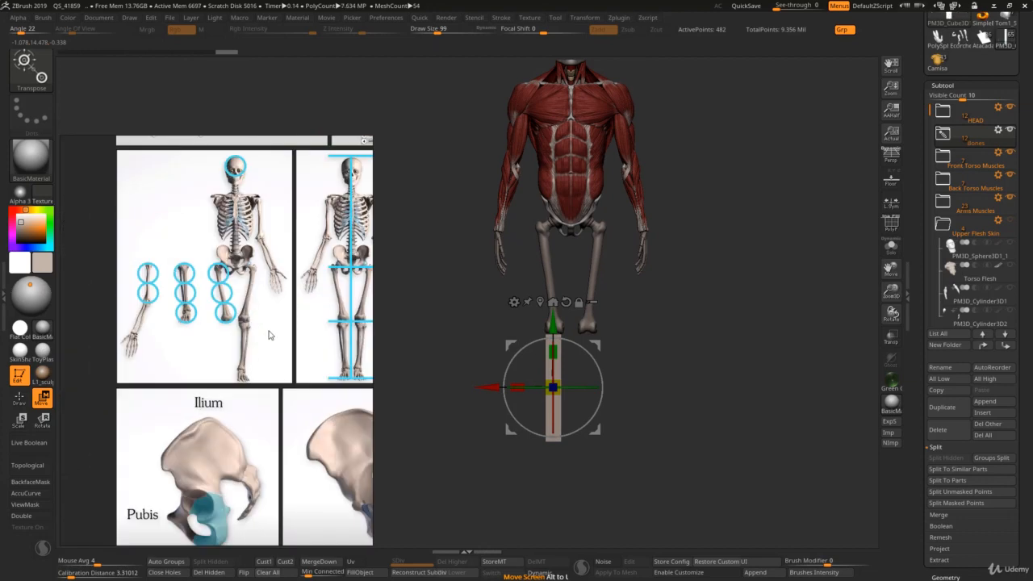
pyautogui.scroll(3, 175, 297)
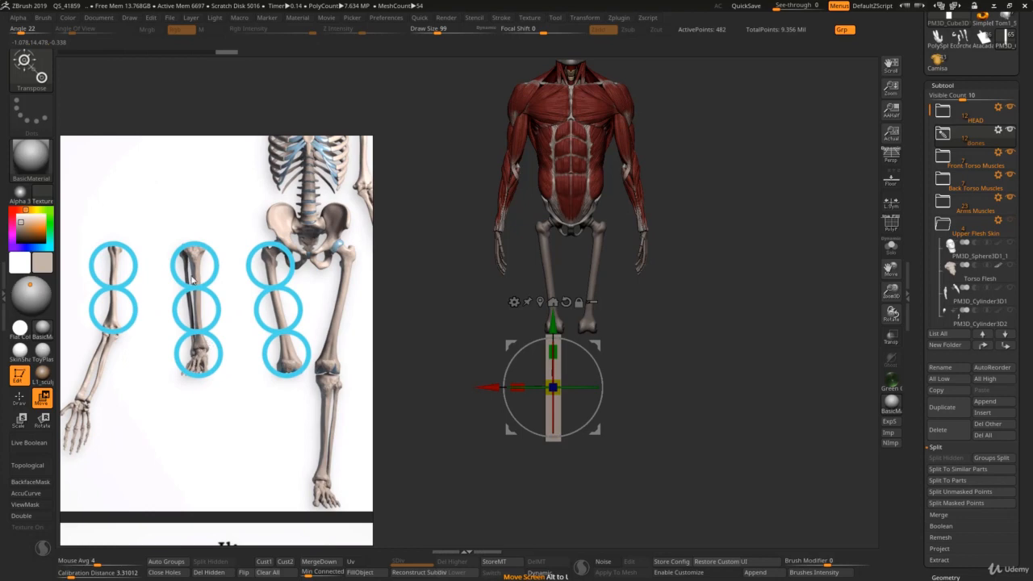
pyautogui.moveTo(552, 323); pyautogui.dragTo(542, 193)
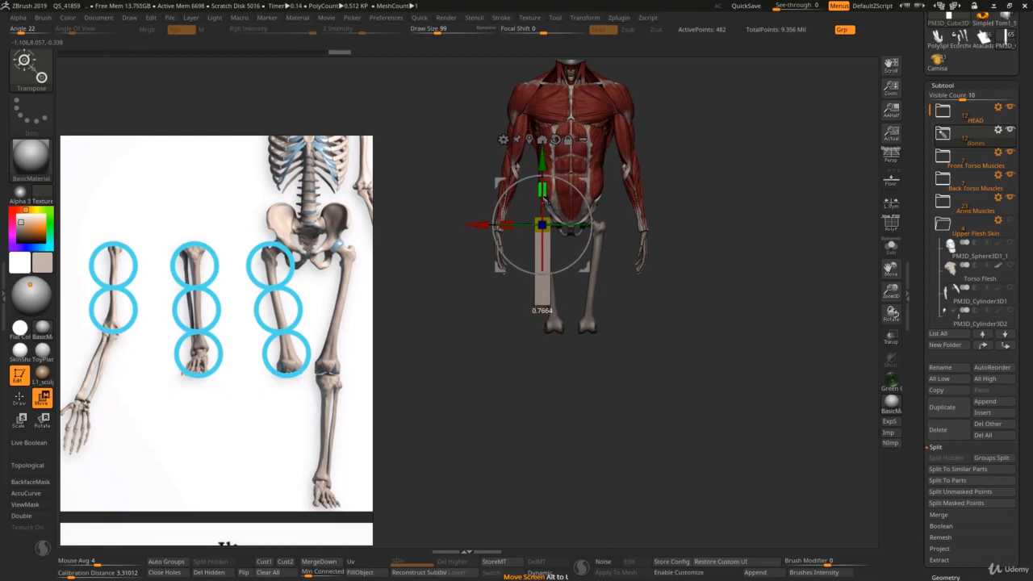
pyautogui.moveTo(546, 200); pyautogui.dragTo(546, 200)
pyautogui.moveTo(542, 187); pyautogui.dragTo(543, 188)
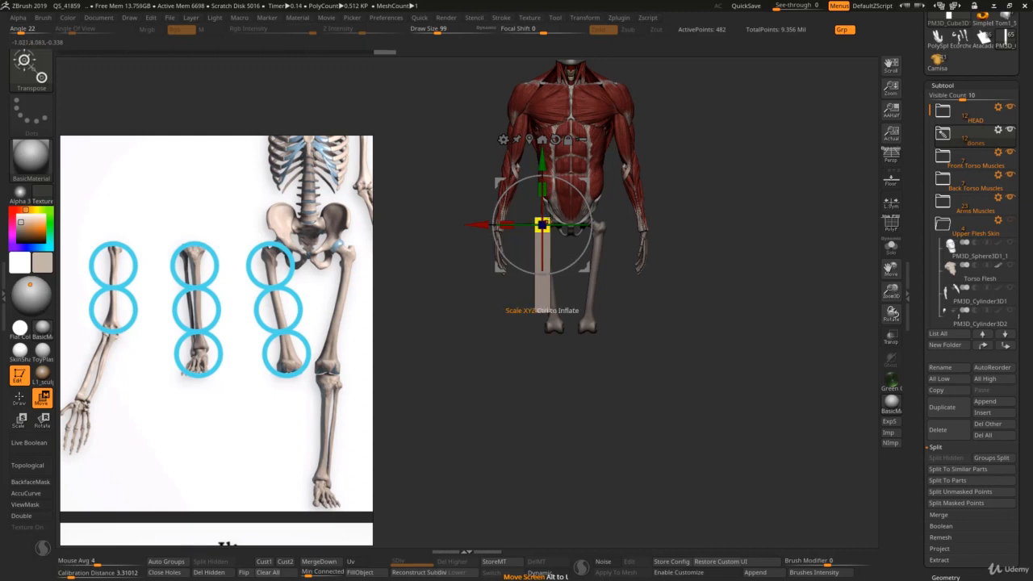
# Step: Return the block to its place below the right knee and align it with the femur in side view
pyautogui.moveTo(542, 224)
pyautogui.mouseDown()
pyautogui.moveTo(553, 346)
pyautogui.moveTo(599, 354)
pyautogui.mouseUp()
pyautogui.press('q')
pyautogui.press('w')
pyautogui.keyDown('shift'); pyautogui.moveTo(600, 354); pyautogui.dragTo(601, 348, button='right'); pyautogui.keyUp('shift')
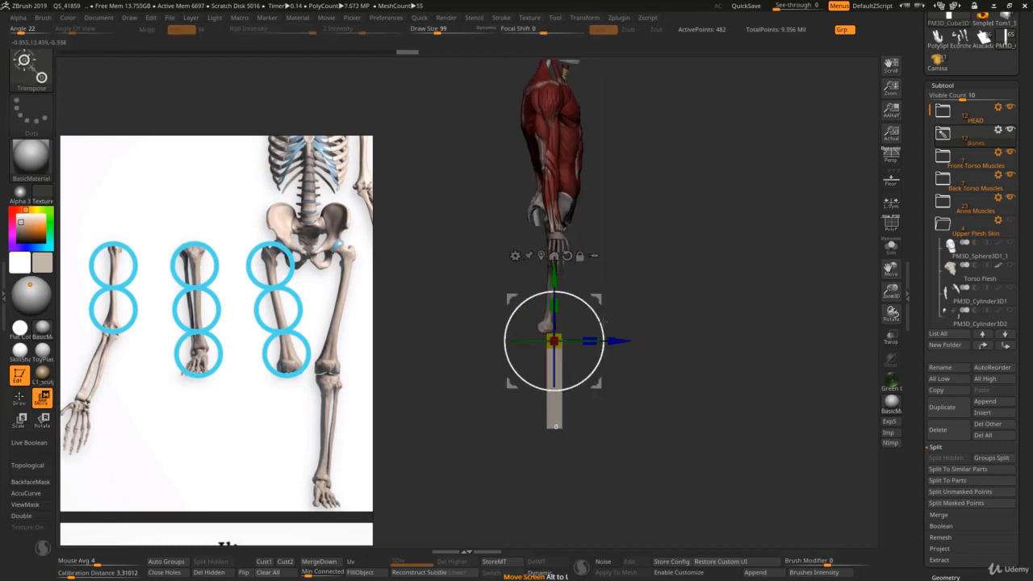
pyautogui.moveTo(595, 303); pyautogui.dragTo(586, 300)
# Step: Check the leg bone chart and tilt the block slightly in side view to follow the lower leg's angle
pyautogui.scroll(-5, 353, 389)
pyautogui.moveTo(355, 391); pyautogui.dragTo(207, 388, button='middle')
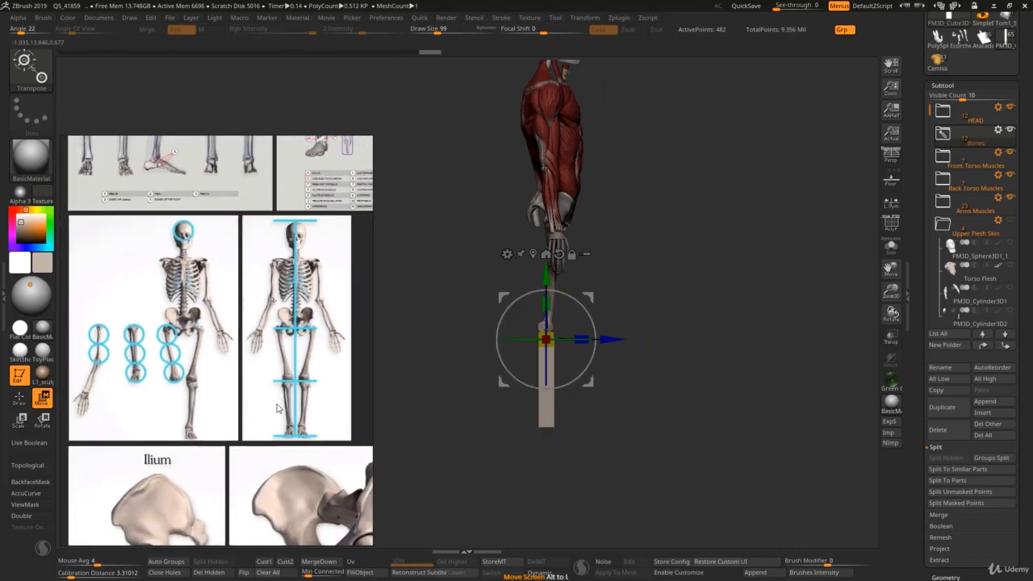
pyautogui.scroll(-2, 229, 394)
pyautogui.moveTo(214, 234); pyautogui.dragTo(312, 326, button='middle')
pyautogui.scroll(4, 254, 311)
pyautogui.scroll(-1, 311, 331)
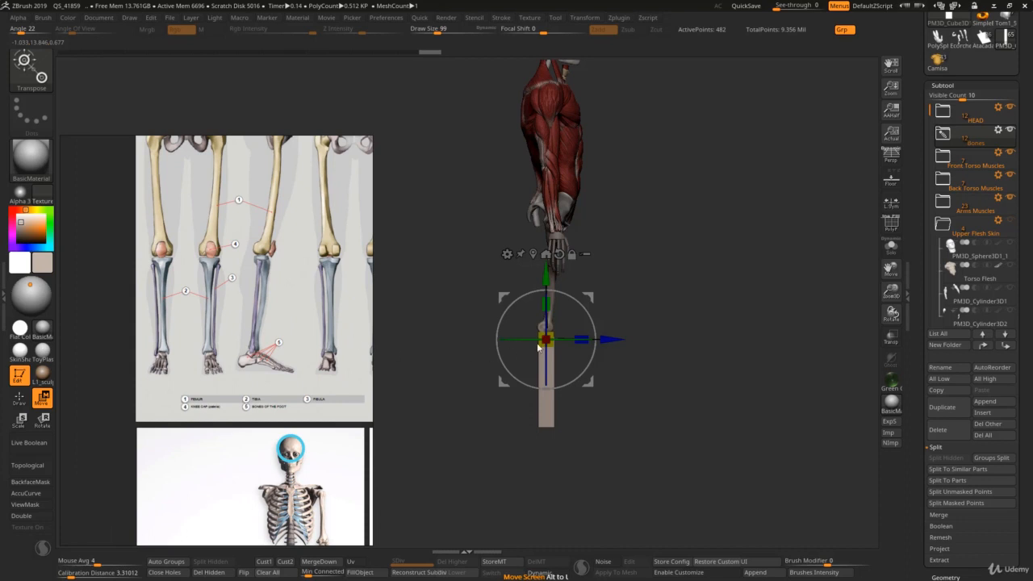
pyautogui.moveTo(590, 310)
pyautogui.mouseDown()
pyautogui.moveTo(588, 301)
pyautogui.moveTo(579, 309)
pyautogui.mouseUp()
pyautogui.press('q')
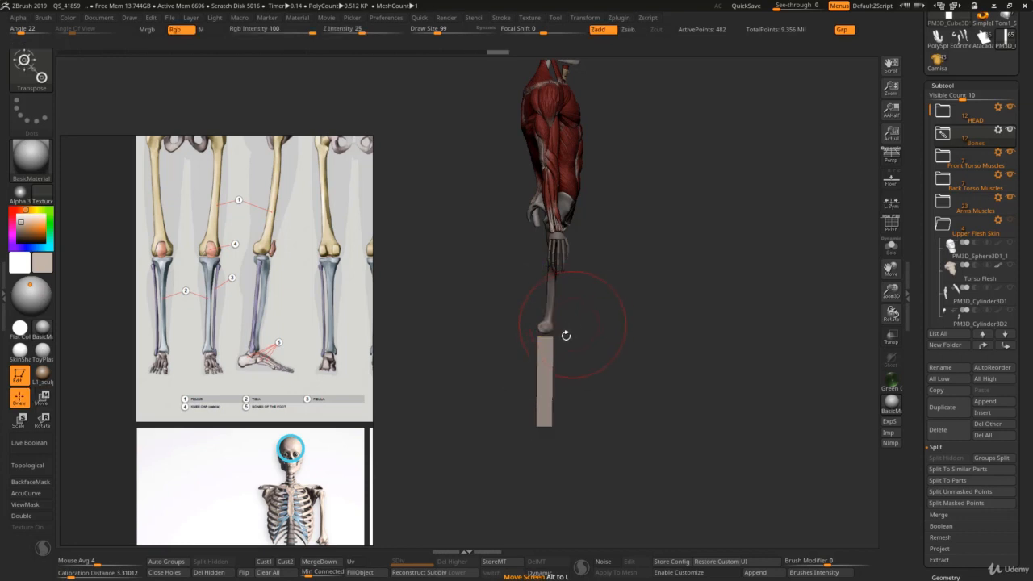
# Step: Soften the tibia block's edges along its whole length with the Smooth brush
pyautogui.moveTo(565, 334)
pyautogui.keyDown('ctrl'); pyautogui.mouseDown(button='right')
pyautogui.moveTo(565, 355)
pyautogui.moveTo(550, 316)
pyautogui.moveTo(537, 346)
pyautogui.mouseUp(button='right'); pyautogui.keyUp('ctrl')
pyautogui.press('w')
pyautogui.press('q')
pyautogui.press('s')
pyautogui.moveTo(535, 345); pyautogui.dragTo(532, 345)
pyautogui.press('s')
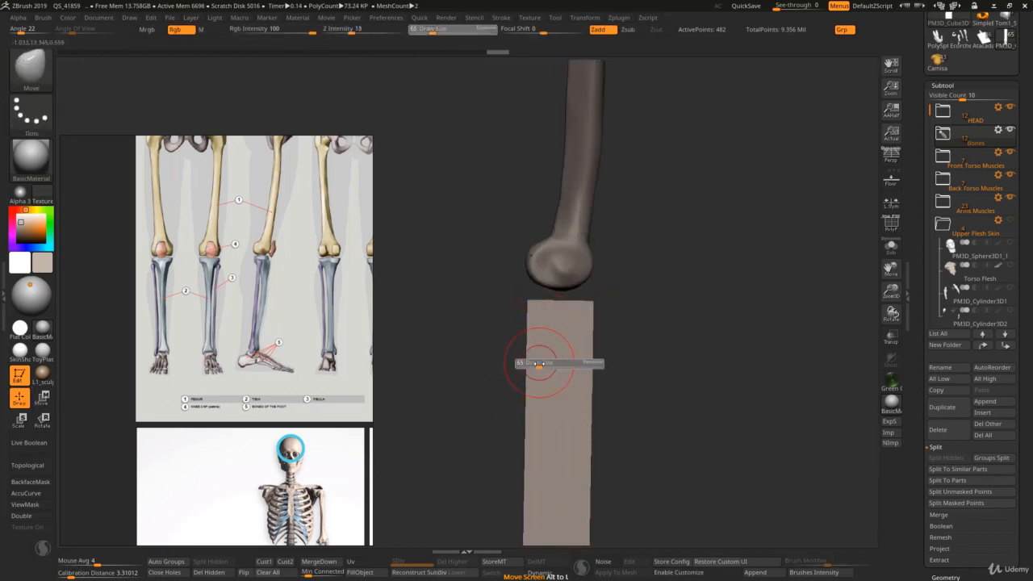
pyautogui.moveTo(539, 363)
pyautogui.keyDown('ctrl'); pyautogui.mouseDown(button='right')
pyautogui.moveTo(544, 351)
pyautogui.moveTo(552, 367)
pyautogui.moveTo(514, 341)
pyautogui.moveTo(554, 328)
pyautogui.mouseUp(button='right'); pyautogui.keyUp('ctrl')
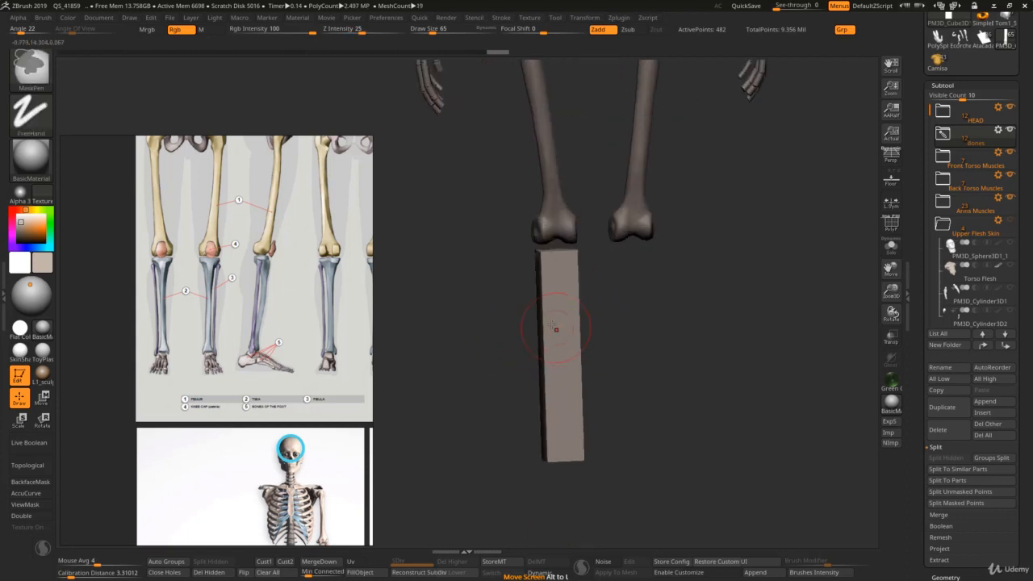
pyautogui.press('shift')
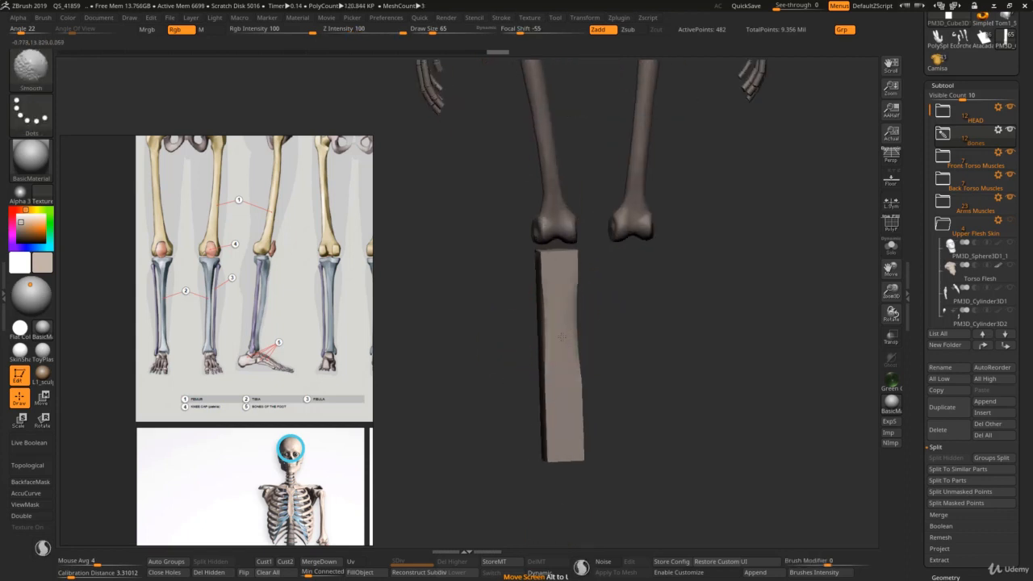
pyautogui.moveTo(561, 338)
pyautogui.keyDown('shift'); pyautogui.mouseDown()
pyautogui.moveTo(561, 440)
pyautogui.moveTo(558, 278)
pyautogui.mouseUp(); pyautogui.keyUp('shift')
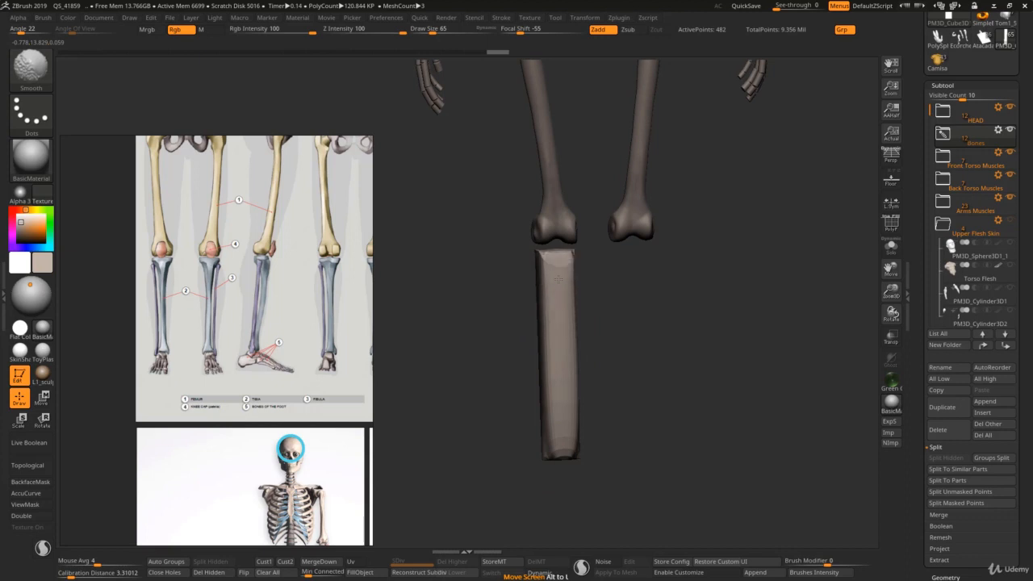
pyautogui.moveTo(559, 279); pyautogui.dragTo(553, 281, button='right')
# Step: Narrow the middle of the tibia into a slim shaft with the Pinch brush in front view and smooth it
pyautogui.press('s')
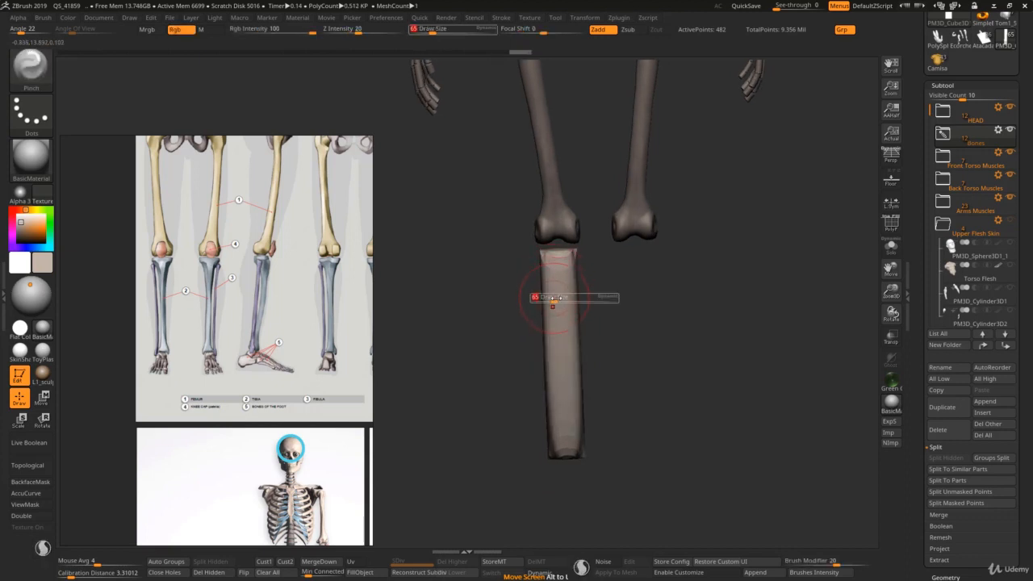
pyautogui.press('s')
pyautogui.moveTo(555, 299); pyautogui.dragTo(564, 304)
pyautogui.moveTo(560, 300)
pyautogui.mouseDown()
pyautogui.moveTo(560, 322)
pyautogui.moveTo(558, 279)
pyautogui.moveTo(559, 295)
pyautogui.mouseUp()
pyautogui.press('s')
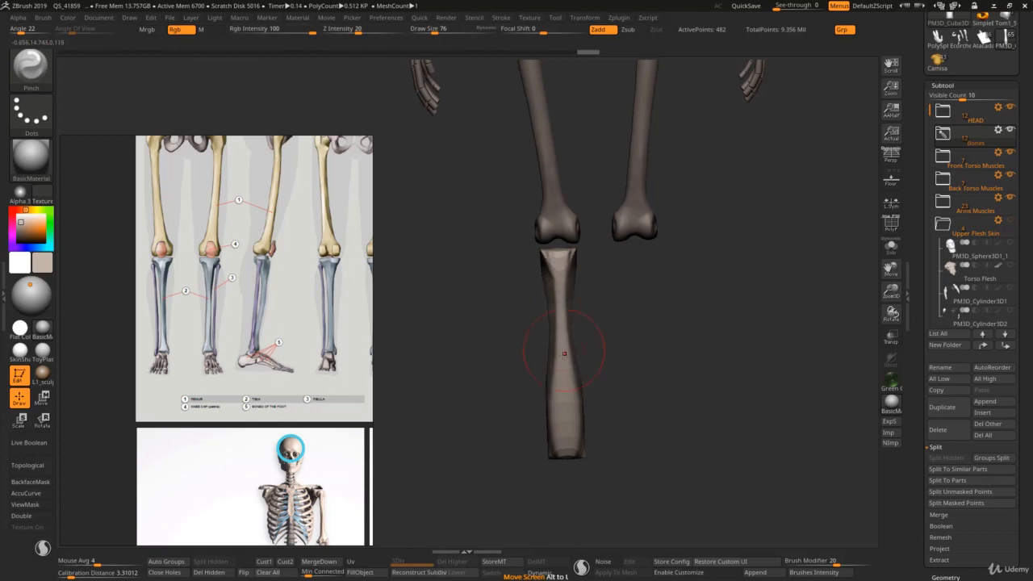
pyautogui.moveTo(565, 440); pyautogui.dragTo(567, 369)
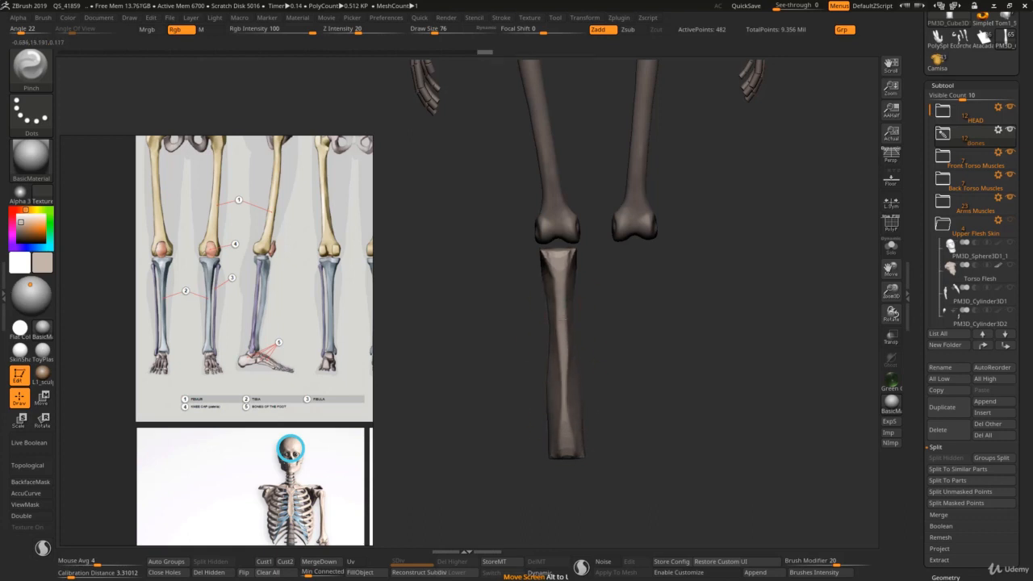
pyautogui.moveTo(566, 333); pyautogui.dragTo(566, 347)
pyautogui.press('s')
pyautogui.moveTo(566, 347); pyautogui.dragTo(562, 409)
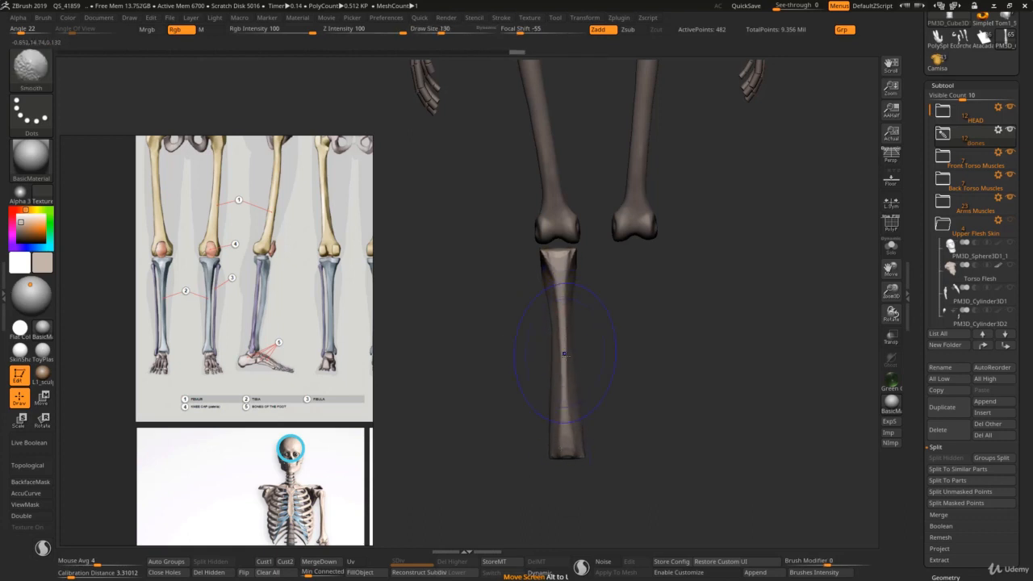
pyautogui.moveTo(565, 354)
pyautogui.mouseDown(button='right')
pyautogui.moveTo(582, 356)
pyautogui.moveTo(560, 352)
pyautogui.moveTo(564, 321)
pyautogui.mouseUp(button='right')
# Step: Slim the tibia's shaft and lower end from the back and side with the Pinch brush
pyautogui.press('s')
pyautogui.moveTo(566, 321); pyautogui.dragTo(564, 322)
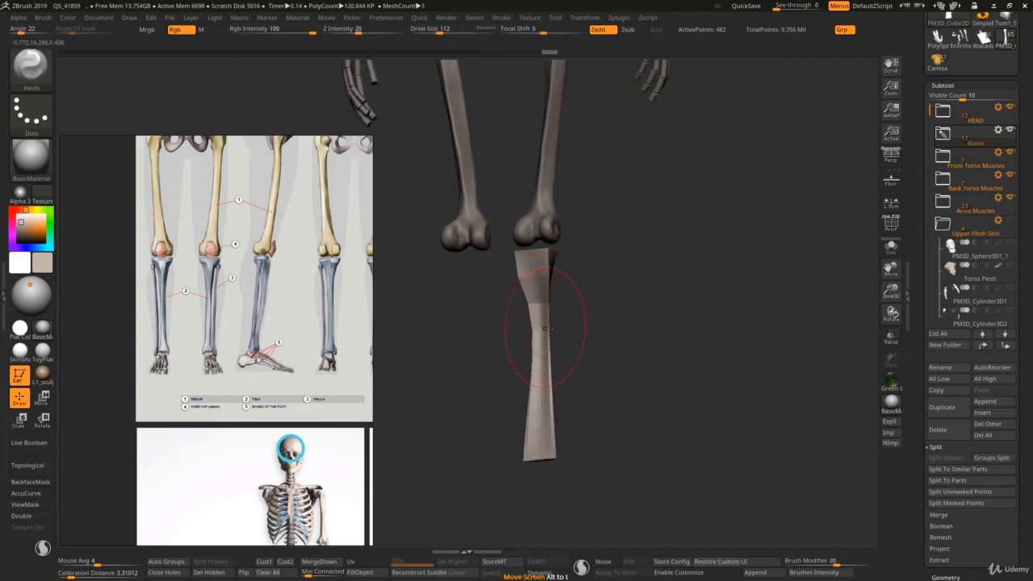
pyautogui.moveTo(544, 329); pyautogui.dragTo(525, 322, button='right')
pyautogui.keyDown('shift'); pyautogui.moveTo(543, 292); pyautogui.dragTo(544, 302); pyautogui.keyUp('shift')
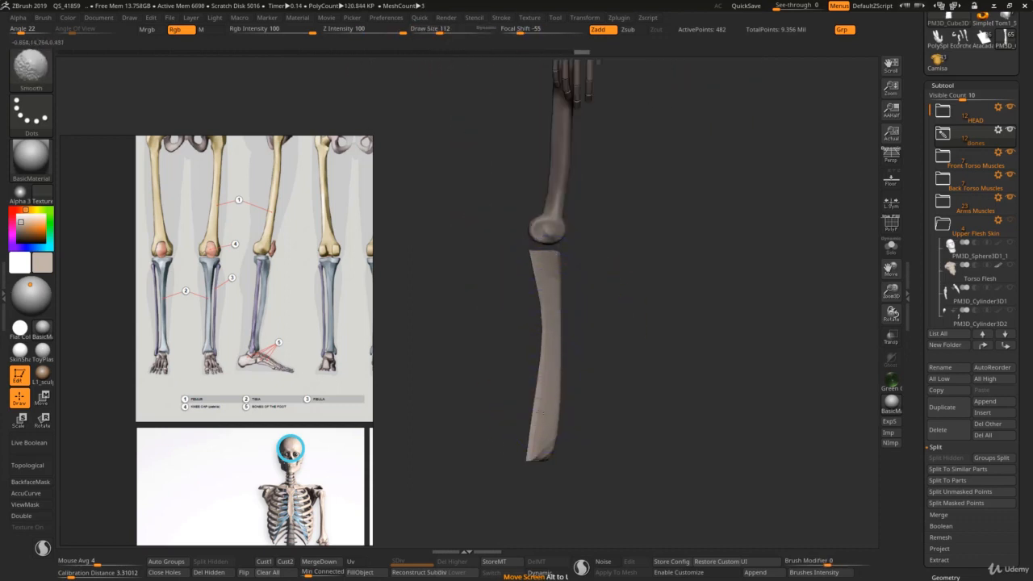
pyautogui.press('s')
pyautogui.moveTo(572, 435); pyautogui.dragTo(560, 436)
pyautogui.press('s')
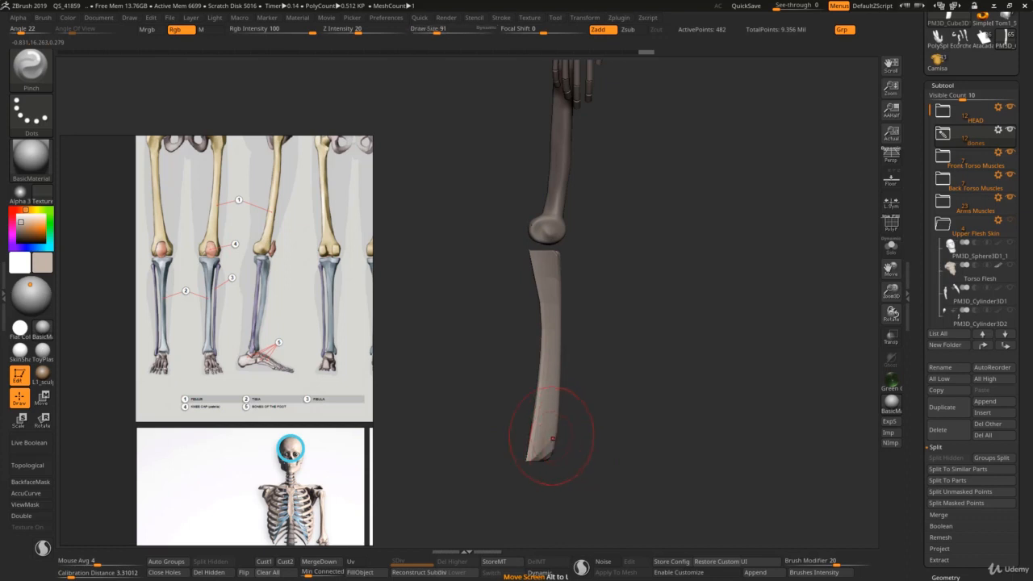
pyautogui.keyDown('alt'); pyautogui.moveTo(546, 433); pyautogui.dragTo(537, 380, button='right'); pyautogui.keyUp('alt')
pyautogui.press('s')
pyautogui.moveTo(540, 400); pyautogui.dragTo(540, 402)
# Step: Reshape the tibia's side profile with the Move brush and smooth its upper and lower ends
pyautogui.press('b')
pyautogui.press('m')
pyautogui.press('v')
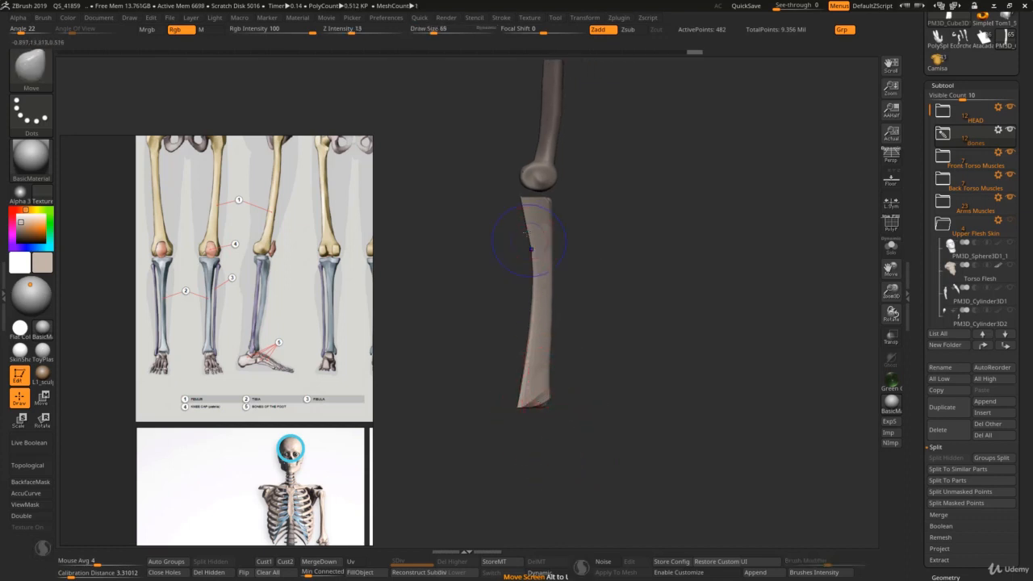
pyautogui.keyDown('shift'); pyautogui.moveTo(529, 232); pyautogui.dragTo(530, 214); pyautogui.keyUp('shift')
pyautogui.moveTo(530, 224)
pyautogui.keyDown('shift'); pyautogui.mouseDown(button='right')
pyautogui.moveTo(520, 199)
pyautogui.moveTo(522, 390)
pyautogui.mouseUp(button='right'); pyautogui.keyUp('shift')
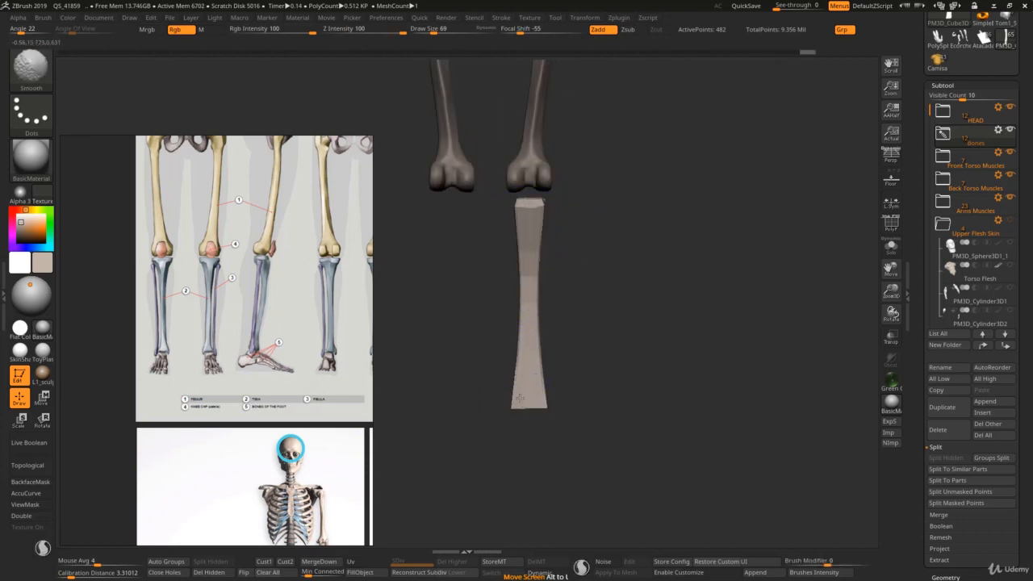
pyautogui.moveTo(536, 385)
pyautogui.keyDown('shift'); pyautogui.mouseDown()
pyautogui.moveTo(530, 397)
pyautogui.moveTo(534, 382)
pyautogui.mouseUp(); pyautogui.keyUp('shift')
# Step: Push in the tibia's contour below the upper end and along the shaft with the Move brush at draw size 69
pyautogui.moveTo(590, 366); pyautogui.dragTo(566, 363, button='right')
pyautogui.keyDown('ctrl'); pyautogui.moveTo(566, 363); pyautogui.dragTo(538, 357, button='right'); pyautogui.keyUp('ctrl')
pyautogui.keyDown('shift'); pyautogui.moveTo(564, 322); pyautogui.dragTo(481, 327, button='right'); pyautogui.keyUp('shift')
pyautogui.press('s')
pyautogui.click(496, 296)
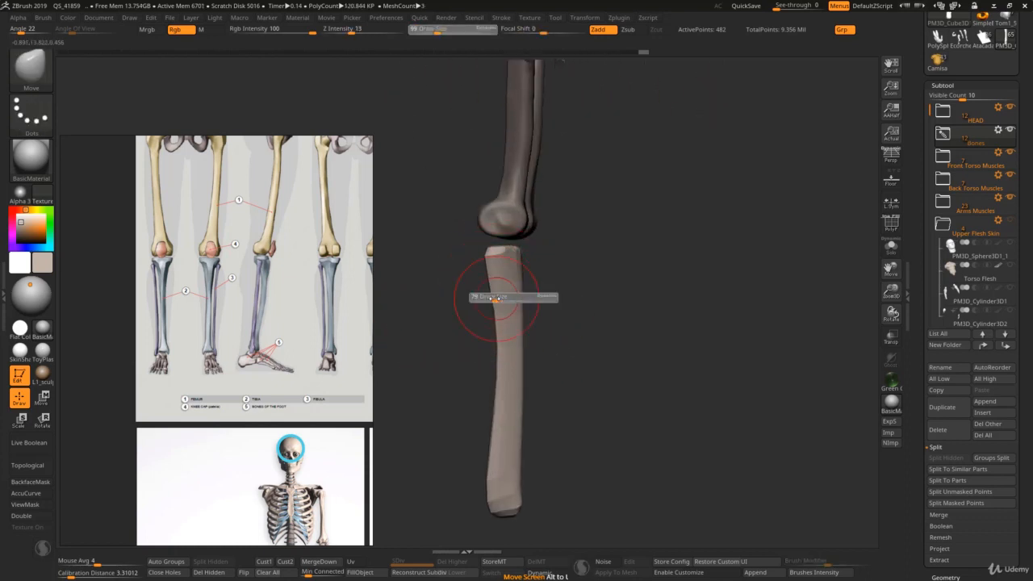
pyautogui.moveTo(500, 313); pyautogui.dragTo(507, 284)
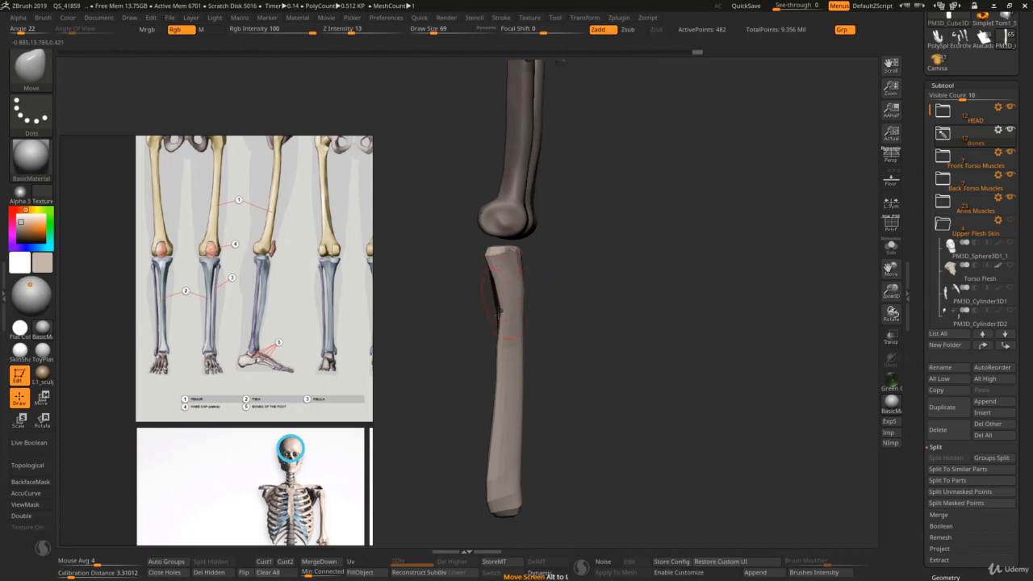
pyautogui.moveTo(499, 380); pyautogui.dragTo(501, 446)
# Step: Tighten the tibia's shaft between its wider ends with the Pinch brush at draw size 116
pyautogui.press('b')
pyautogui.press('p')
pyautogui.press('i')
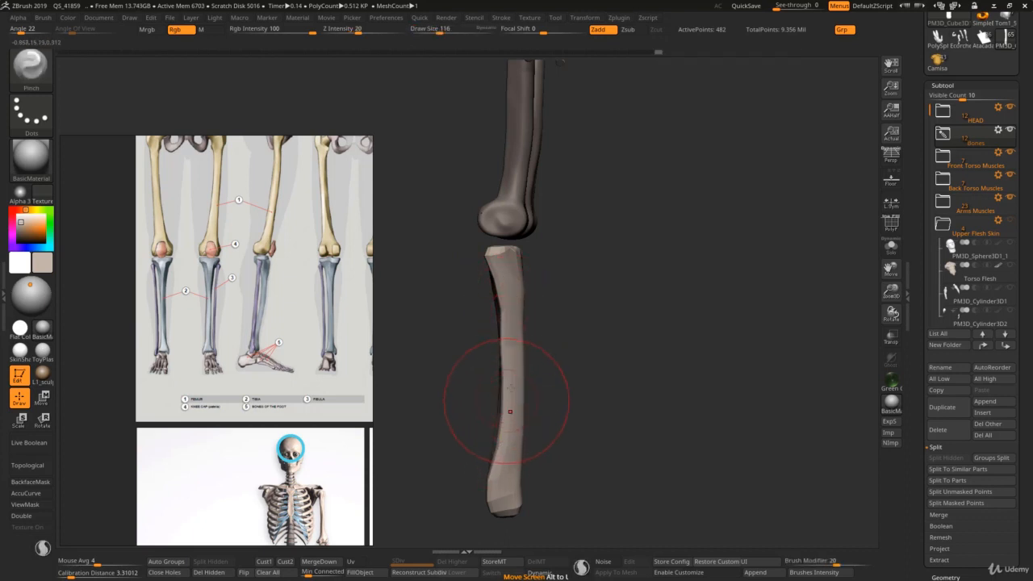
pyautogui.moveTo(506, 394); pyautogui.dragTo(507, 344)
pyautogui.moveTo(503, 467); pyautogui.dragTo(507, 387)
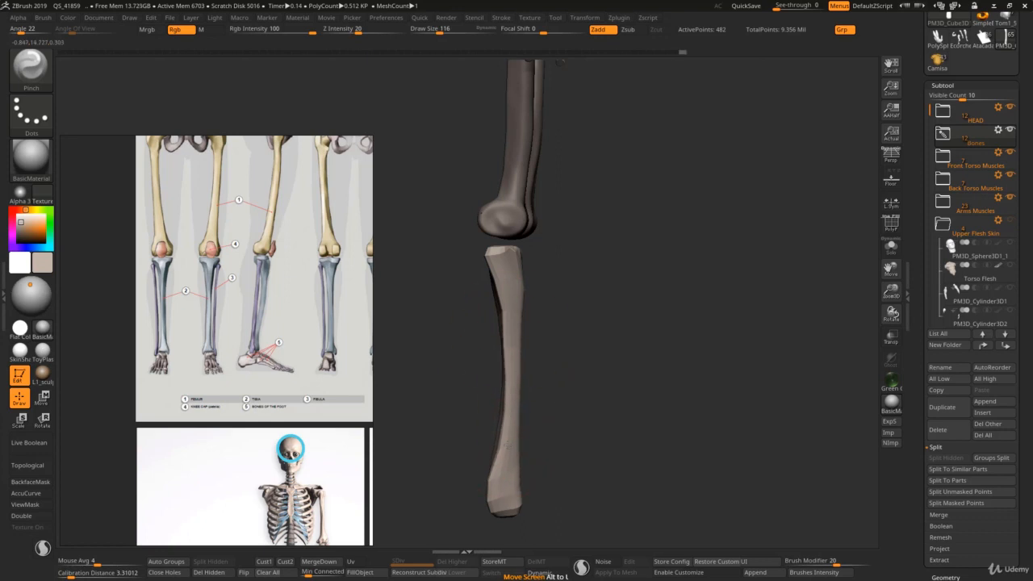
# Step: Pinch the tibia's shaft from the opposite side and the front to refine its slim, slightly curved shape
pyautogui.moveTo(564, 413); pyautogui.dragTo(383, 413)
pyautogui.moveTo(525, 345); pyautogui.dragTo(527, 330)
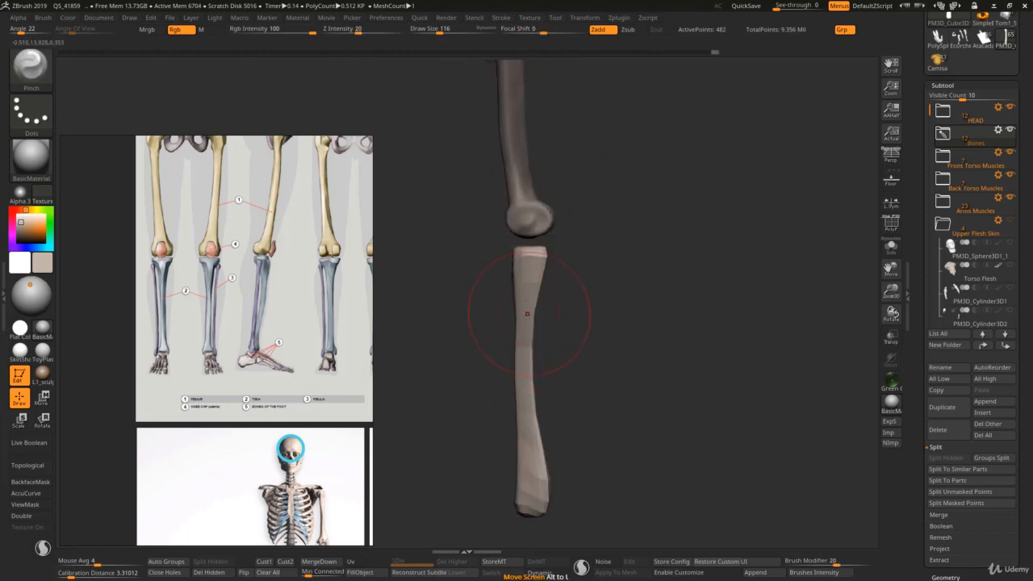
pyautogui.moveTo(528, 420); pyautogui.dragTo(535, 487)
pyautogui.keyDown('ctrl'); pyautogui.moveTo(536, 484); pyautogui.dragTo(510, 415, button='right'); pyautogui.keyUp('ctrl')
pyautogui.moveTo(510, 415); pyautogui.dragTo(605, 410, button='right')
pyautogui.press('s')
pyautogui.moveTo(526, 404); pyautogui.dragTo(524, 404)
pyautogui.keyDown('ctrl'); pyautogui.moveTo(516, 402); pyautogui.dragTo(513, 439, button='right'); pyautogui.keyUp('ctrl')
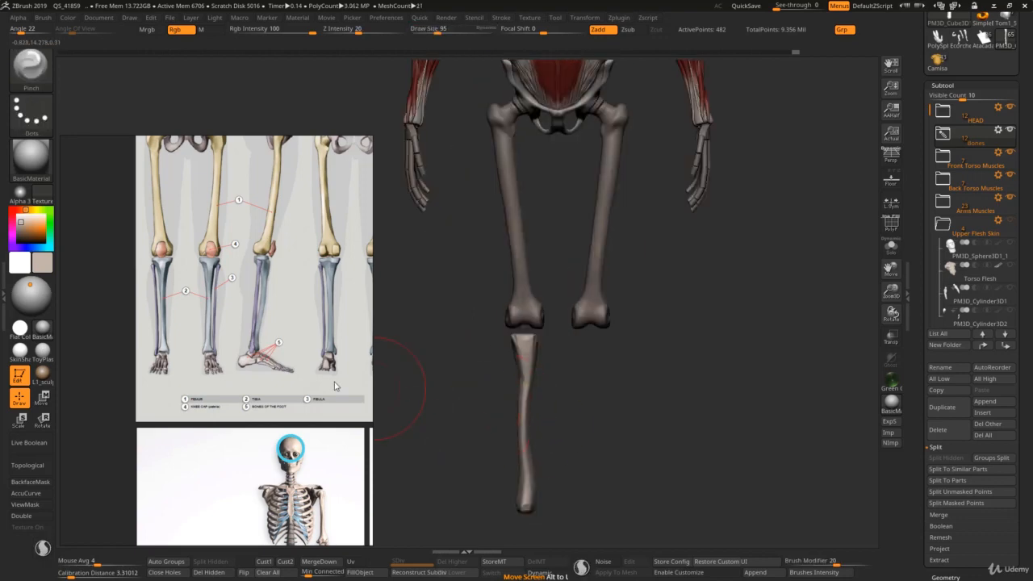
# Step: Examine the skeleton proportion, leg and tibia reference images for the tibia's length, curve and bony landmarks
pyautogui.scroll(-2, 334, 378)
pyautogui.moveTo(286, 431); pyautogui.dragTo(254, 194, button='middle')
pyautogui.scroll(-3, 284, 397)
pyautogui.scroll(4, 312, 333)
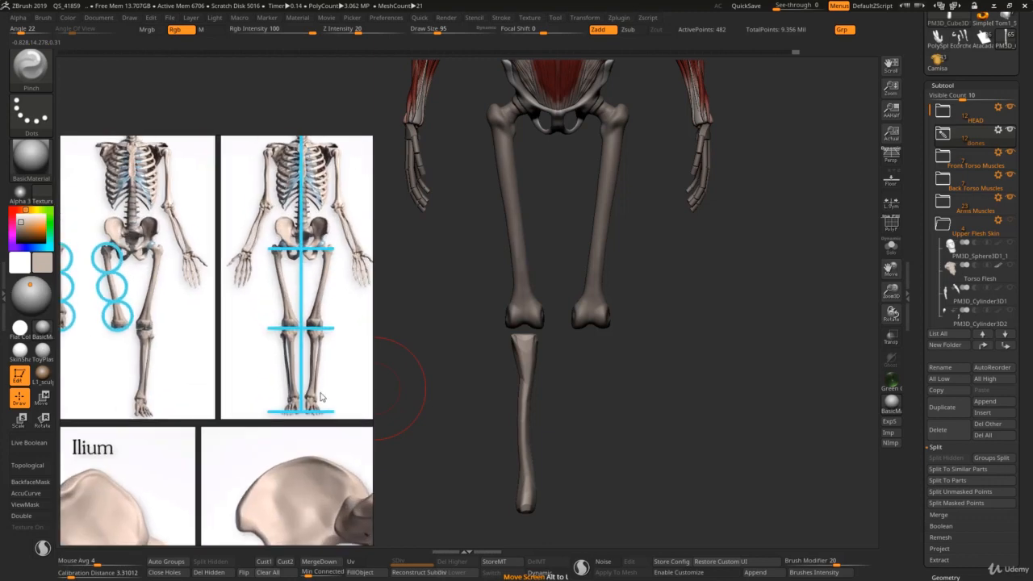
pyautogui.moveTo(363, 506); pyautogui.dragTo(262, 263, button='middle')
pyautogui.scroll(-5, 292, 419)
pyautogui.moveTo(292, 426); pyautogui.dragTo(125, 248, button='middle')
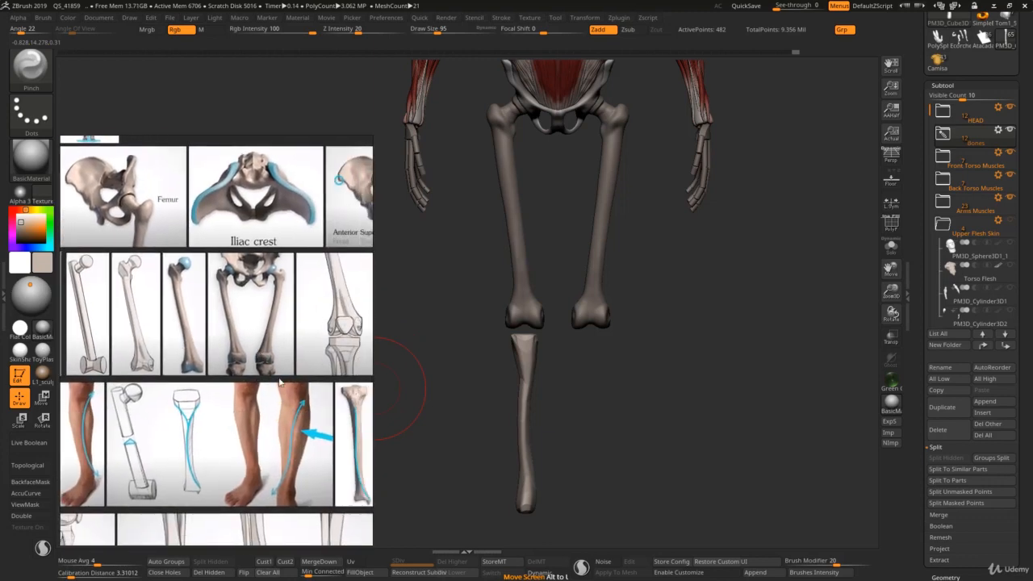
pyautogui.moveTo(328, 441); pyautogui.dragTo(266, 308, button='middle')
pyautogui.moveTo(288, 344); pyautogui.dragTo(266, 348, button='middle')
pyautogui.scroll(2, 266, 342)
pyautogui.scroll(2, 266, 348)
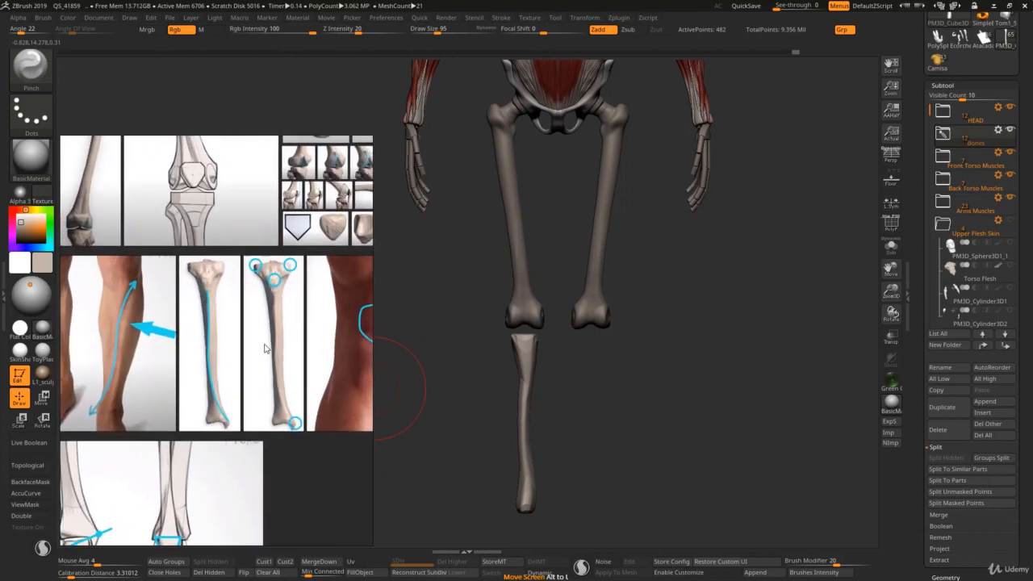
# Step: Pinch the tibia's upper shaft from the front with the Pinch brush at draw size 87
pyautogui.keyDown('ctrl'); pyautogui.moveTo(528, 352); pyautogui.dragTo(524, 314, button='right'); pyautogui.keyUp('ctrl')
pyautogui.hotkey('ctrl', 'q')
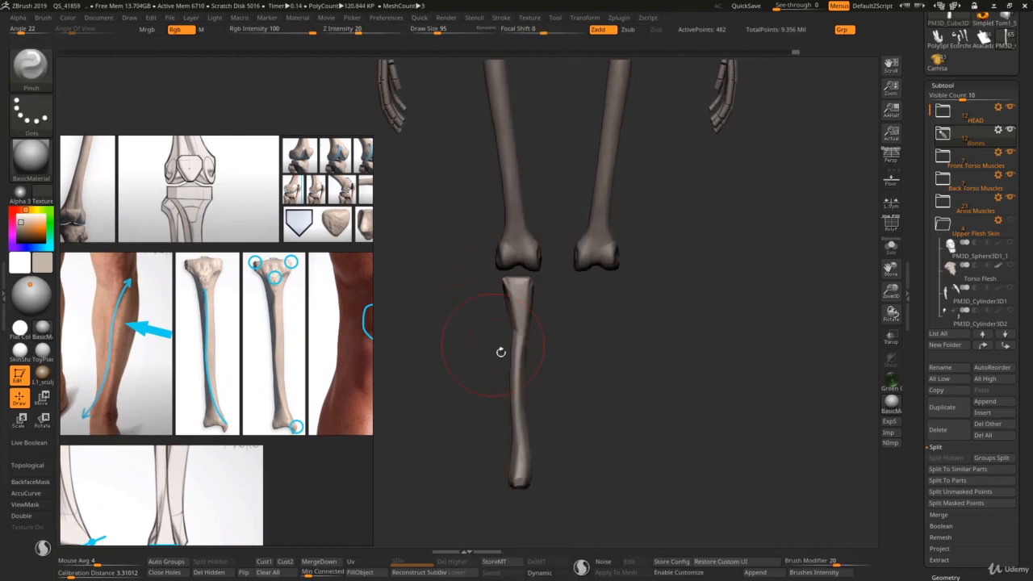
pyautogui.press('s')
pyautogui.moveTo(507, 370); pyautogui.dragTo(519, 368)
pyautogui.press('s')
pyautogui.press('s')
pyautogui.moveTo(519, 297); pyautogui.dragTo(516, 297)
# Step: Reshape the tibia's lower end with the Move brush at draw size 65, following the lower-leg drawing reference
pyautogui.moveTo(226, 364); pyautogui.dragTo(324, 344, button='middle')
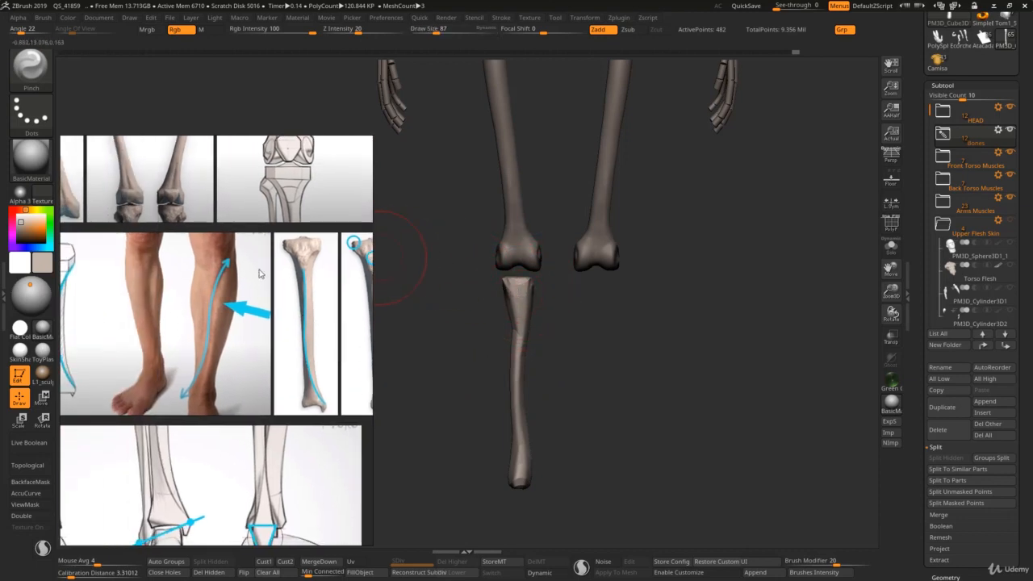
pyautogui.moveTo(178, 319); pyautogui.dragTo(316, 318, button='middle')
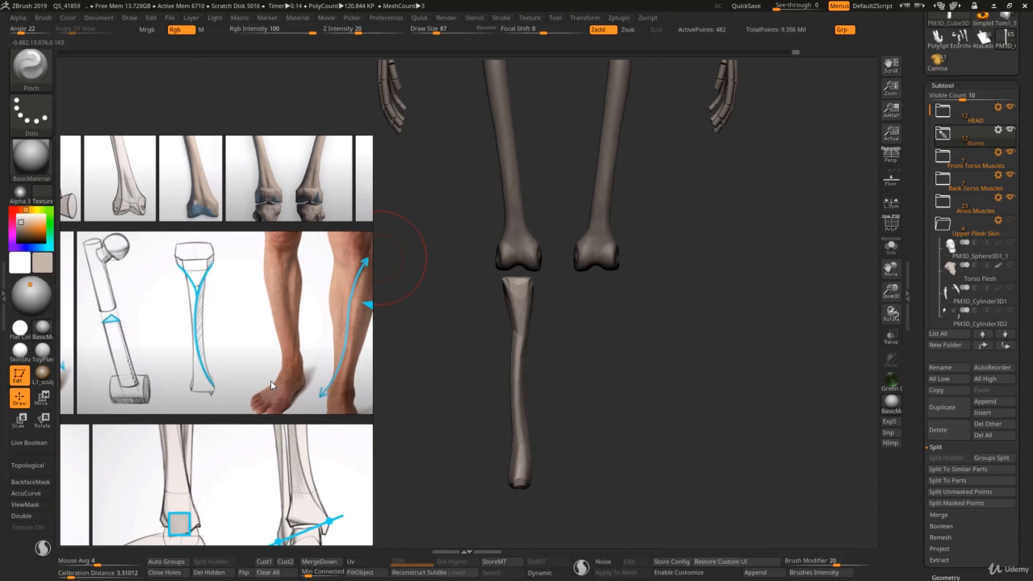
pyautogui.press('b')
pyautogui.press('m')
pyautogui.press('v')
pyautogui.moveTo(523, 470); pyautogui.dragTo(533, 470, button='right')
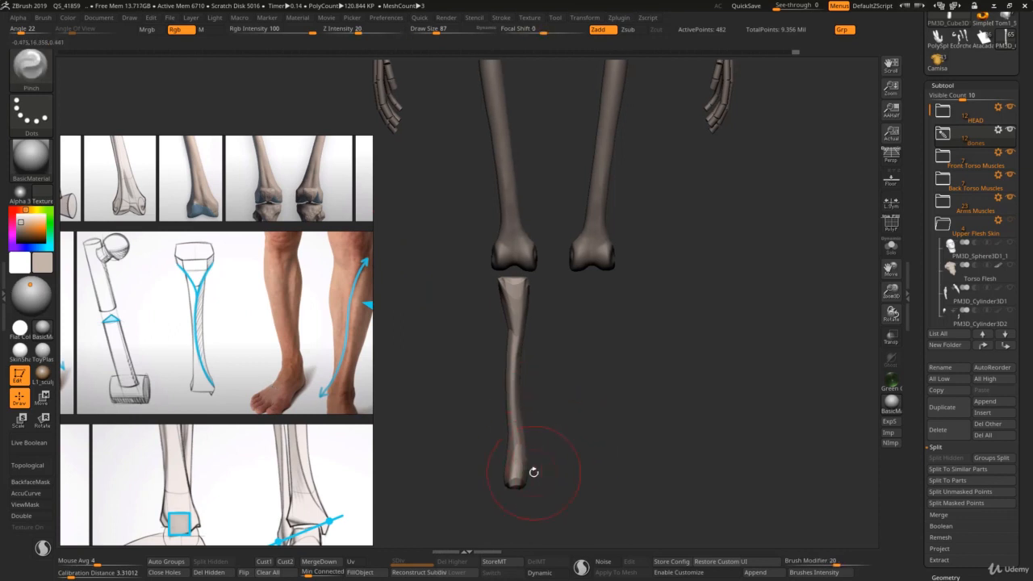
pyautogui.press('s')
pyautogui.moveTo(533, 472); pyautogui.dragTo(525, 480)
pyautogui.press('s')
pyautogui.press('s')
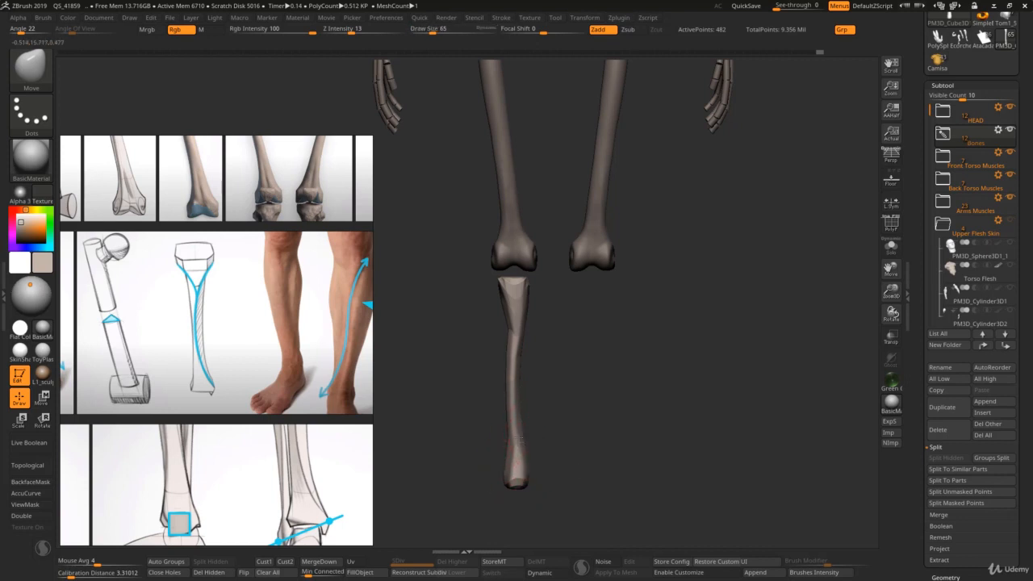
# Step: Shift the contour of the tibia's lower and middle shaft with the Move brush to refine its curve
pyautogui.press('s')
pyautogui.moveTo(521, 436); pyautogui.dragTo(523, 435)
pyautogui.press('s')
pyautogui.moveTo(512, 366); pyautogui.dragTo(515, 366)
pyautogui.press('s')
pyautogui.moveTo(514, 402); pyautogui.dragTo(517, 395)
# Step: Adjust the contour of the tibia's upper shaft and upper end with the Move brush at draw size 91
pyautogui.press('s')
pyautogui.press('s')
pyautogui.moveTo(527, 360); pyautogui.dragTo(523, 358)
pyautogui.press('s')
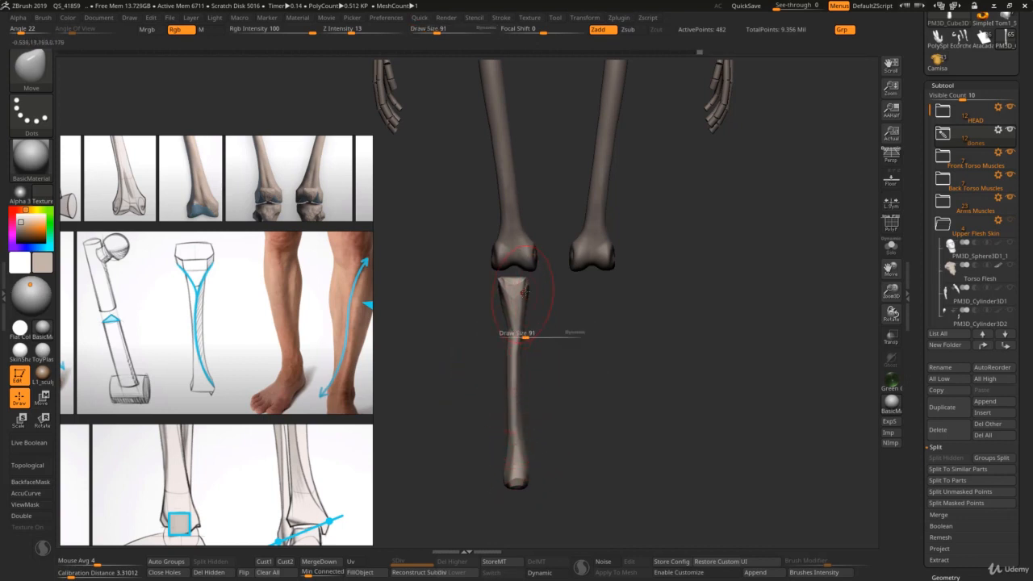
pyautogui.press('s')
pyautogui.moveTo(524, 291)
pyautogui.mouseDown()
pyautogui.moveTo(522, 281)
pyautogui.moveTo(532, 292)
pyautogui.moveTo(488, 284)
pyautogui.moveTo(511, 292)
pyautogui.mouseUp()
pyautogui.press('s')
pyautogui.press('s')
pyautogui.press('s')
# Step: DynaMesh the tibia at resolution 128 and smooth its shaft
pyautogui.press('space')
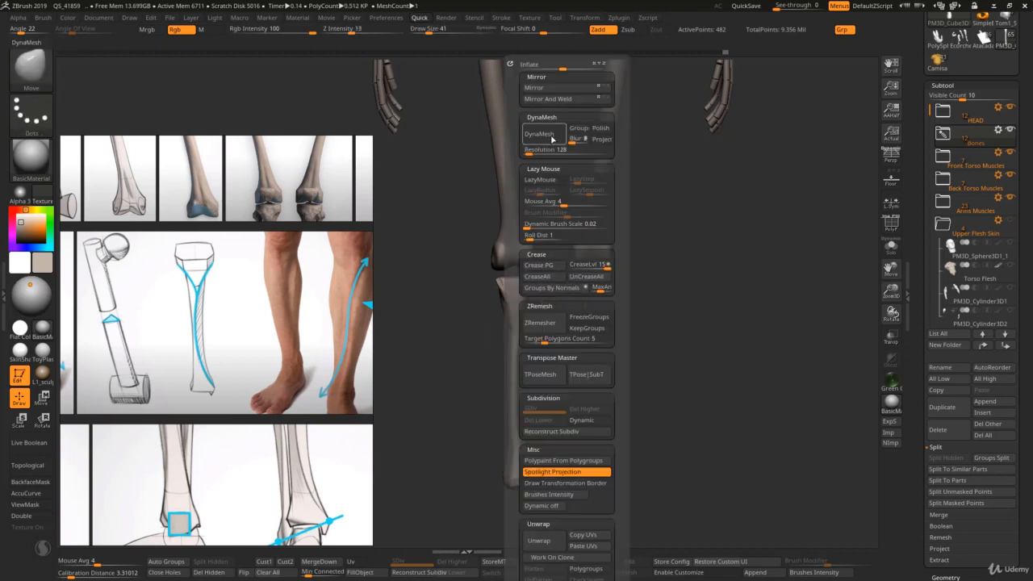
pyautogui.click(551, 139)
pyautogui.press('shift')
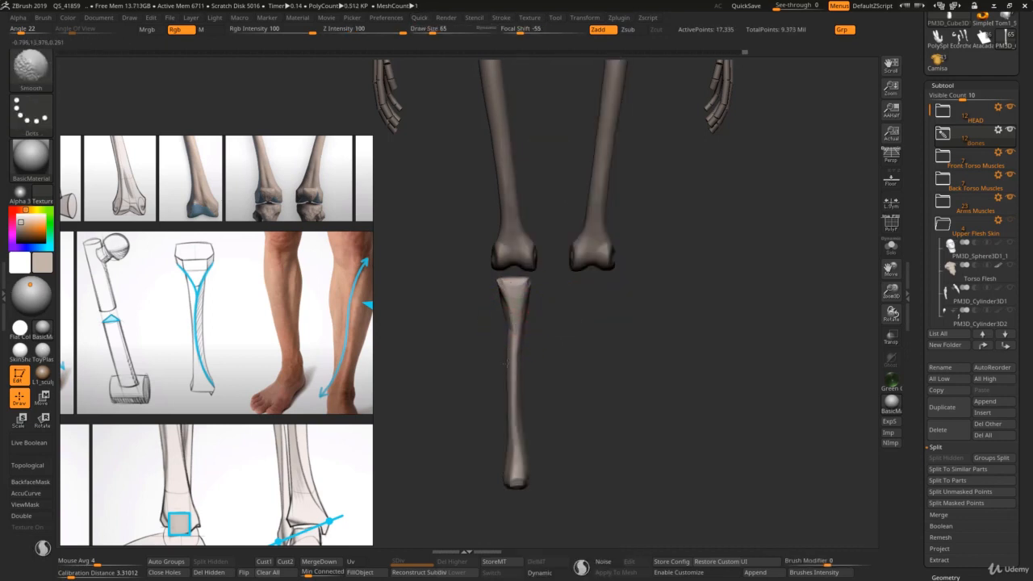
pyautogui.keyDown('shift'); pyautogui.moveTo(506, 363); pyautogui.dragTo(512, 389); pyautogui.keyUp('shift')
pyautogui.moveTo(516, 440); pyautogui.dragTo(563, 435)
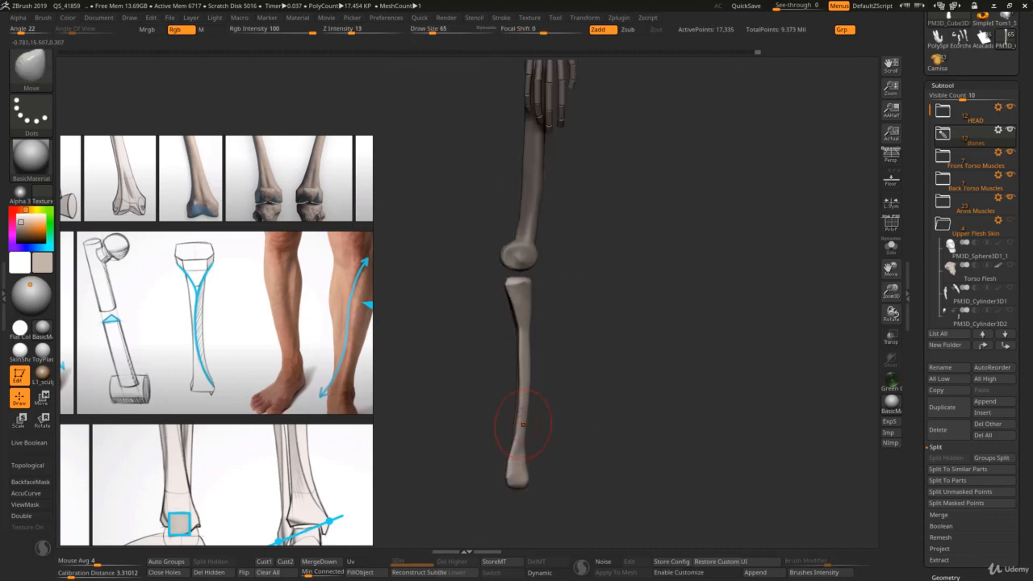
pyautogui.press('shift')
# Step: Shape the back and sides of the tibia's upper end with the Move brush at draw size 99
pyautogui.moveTo(506, 294)
pyautogui.mouseDown(button='right')
pyautogui.moveTo(494, 311)
pyautogui.moveTo(505, 285)
pyautogui.moveTo(507, 307)
pyautogui.moveTo(484, 306)
pyautogui.mouseUp(button='right')
pyautogui.press('s')
pyautogui.keyDown('shift'); pyautogui.moveTo(498, 275); pyautogui.dragTo(485, 296); pyautogui.keyUp('shift')
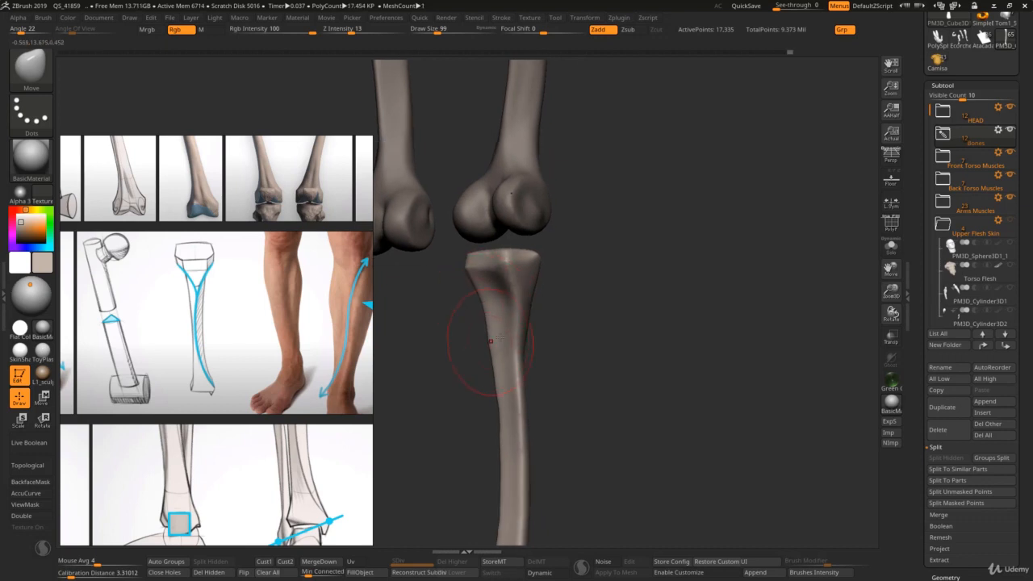
pyautogui.keyDown('shift'); pyautogui.moveTo(489, 341); pyautogui.dragTo(499, 304); pyautogui.keyUp('shift')
pyautogui.keyDown('ctrl'); pyautogui.moveTo(537, 315); pyautogui.dragTo(505, 319, button='right'); pyautogui.keyUp('ctrl')
pyautogui.moveTo(504, 320)
pyautogui.mouseDown(button='right')
pyautogui.moveTo(477, 327)
pyautogui.moveTo(499, 332)
pyautogui.mouseUp(button='right')
pyautogui.moveTo(546, 461); pyautogui.dragTo(504, 428, button='right')
# Step: Build up the front of the tibia's upper end with ClayBuildup at draw size 44 and smooth the strokes
pyautogui.press('s')
pyautogui.press('s')
pyautogui.moveTo(565, 299); pyautogui.dragTo(552, 300)
pyautogui.moveTo(552, 299)
pyautogui.mouseDown(button='right')
pyautogui.moveTo(583, 303)
pyautogui.moveTo(584, 328)
pyautogui.moveTo(540, 352)
pyautogui.moveTo(535, 345)
pyautogui.mouseUp(button='right')
pyautogui.press('s')
pyautogui.moveTo(529, 351); pyautogui.dragTo(534, 350)
pyautogui.moveTo(529, 355); pyautogui.dragTo(527, 350)
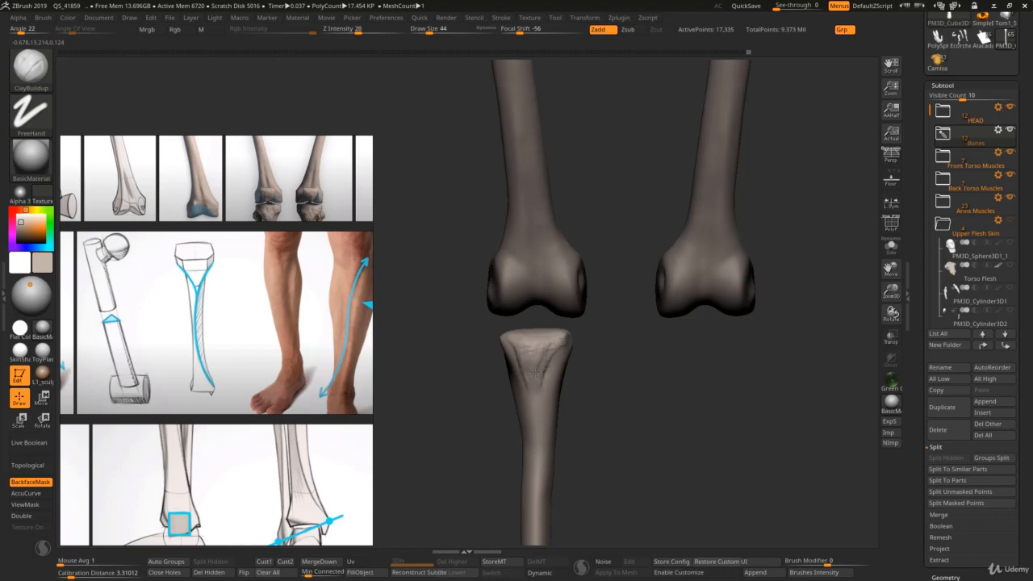
pyautogui.press('shift')
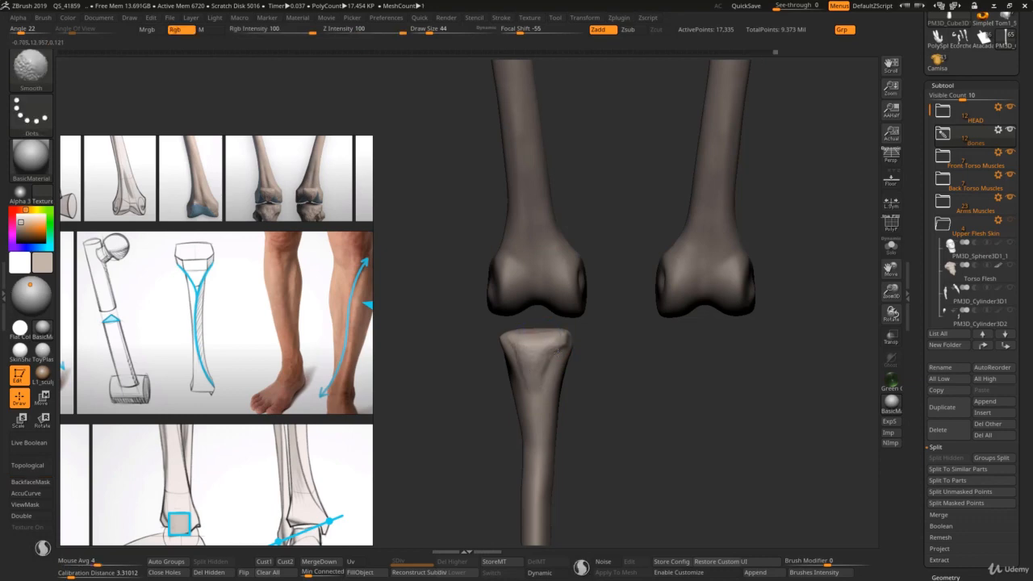
pyautogui.moveTo(504, 335)
pyautogui.mouseDown(button='right')
pyautogui.moveTo(546, 347)
pyautogui.moveTo(529, 361)
pyautogui.mouseUp(button='right')
# Step: Add clay to the outer front corner of the tibia's upper end with ClayBuildup and smooth it
pyautogui.press('s')
pyautogui.moveTo(530, 363); pyautogui.dragTo(528, 363)
pyautogui.moveTo(528, 363); pyautogui.dragTo(515, 363, button='right')
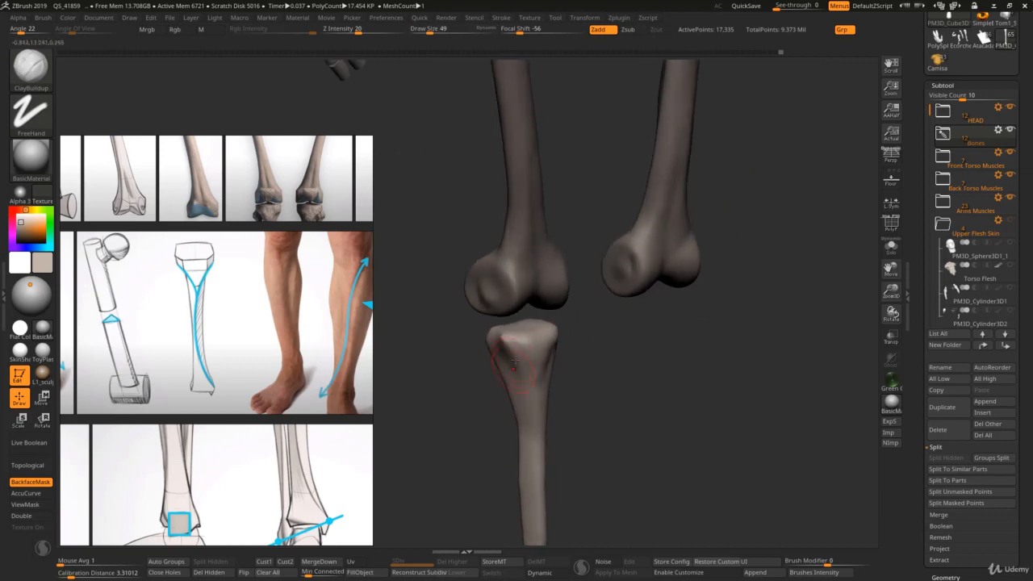
pyautogui.moveTo(507, 344); pyautogui.dragTo(512, 348)
pyautogui.moveTo(506, 338); pyautogui.dragTo(520, 345, button='right')
pyautogui.press('shift')
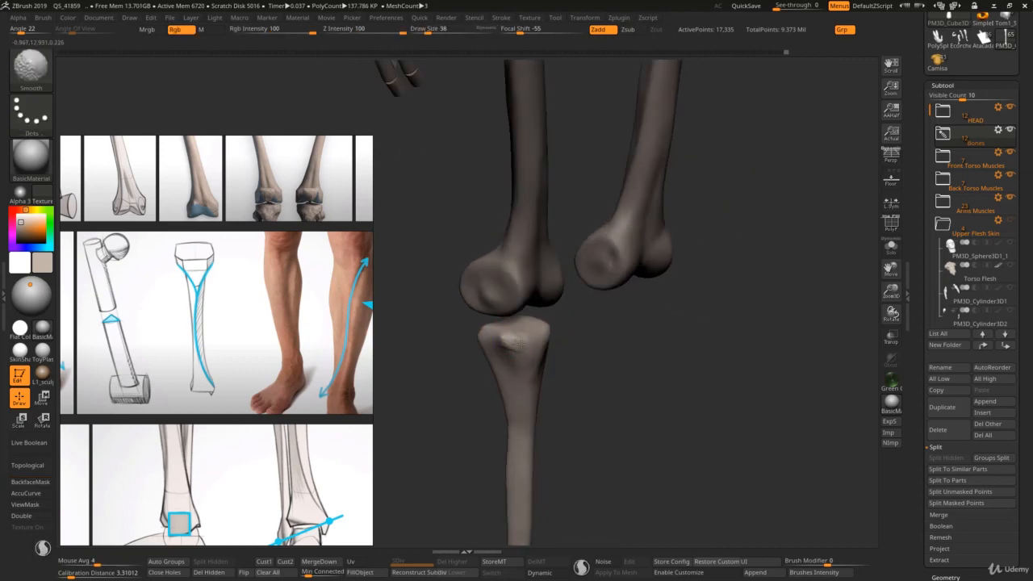
pyautogui.moveTo(538, 388); pyautogui.dragTo(577, 377, button='right')
# Step: Build up the area below the tibia's upper end with ClayBuildup at draw size 44 and blend it into the shaft
pyautogui.press('s')
pyautogui.moveTo(529, 337); pyautogui.dragTo(529, 337)
pyautogui.press('s')
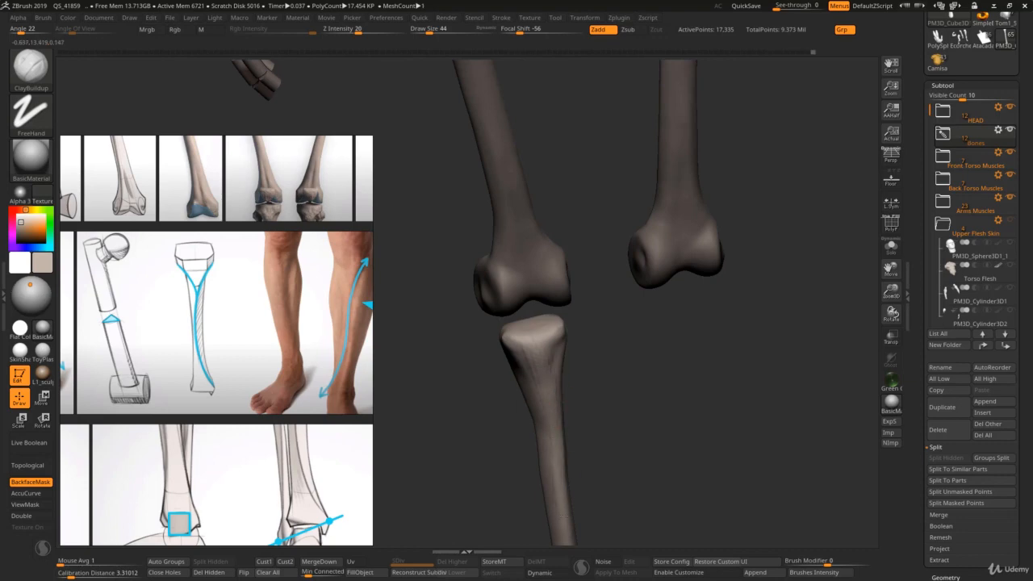
pyautogui.press('shift')
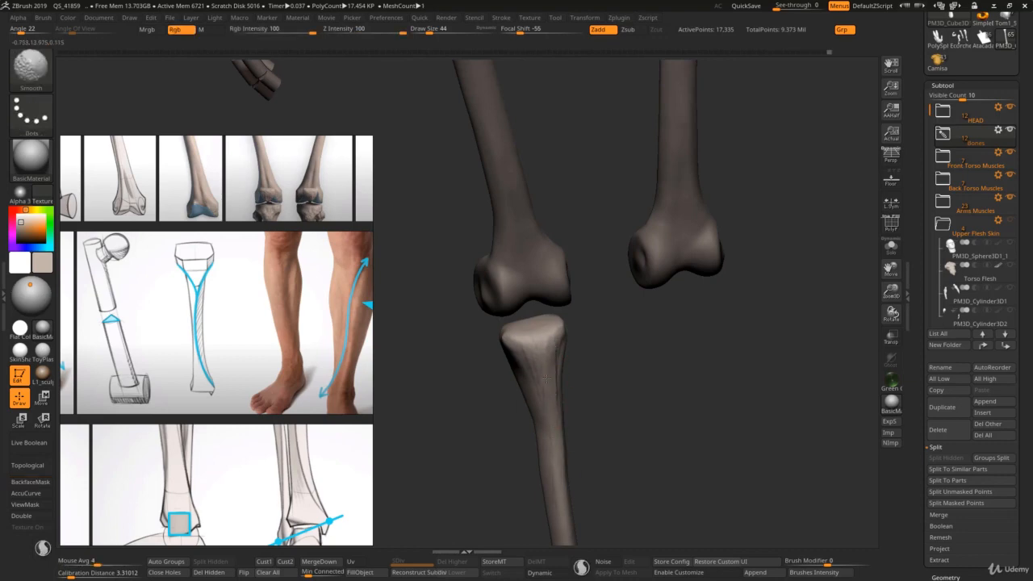
pyautogui.moveTo(550, 389)
pyautogui.keyDown('ctrl'); pyautogui.mouseDown(button='right')
pyautogui.moveTo(539, 355)
pyautogui.moveTo(529, 385)
pyautogui.moveTo(521, 367)
pyautogui.mouseUp(button='right'); pyautogui.keyUp('ctrl')
pyautogui.press('s')
# Step: Reshape the tibia's lower shaft and lower end with the Move brush at draw size 79 and smooth the transition
pyautogui.press('s')
pyautogui.press('shift')
pyautogui.keyDown('ctrl'); pyautogui.moveTo(517, 413); pyautogui.dragTo(524, 234, button='right'); pyautogui.keyUp('ctrl')
pyautogui.moveTo(460, 342)
pyautogui.mouseDown(button='right')
pyautogui.moveTo(541, 325)
pyautogui.moveTo(541, 313)
pyautogui.mouseUp(button='right')
pyautogui.press('s')
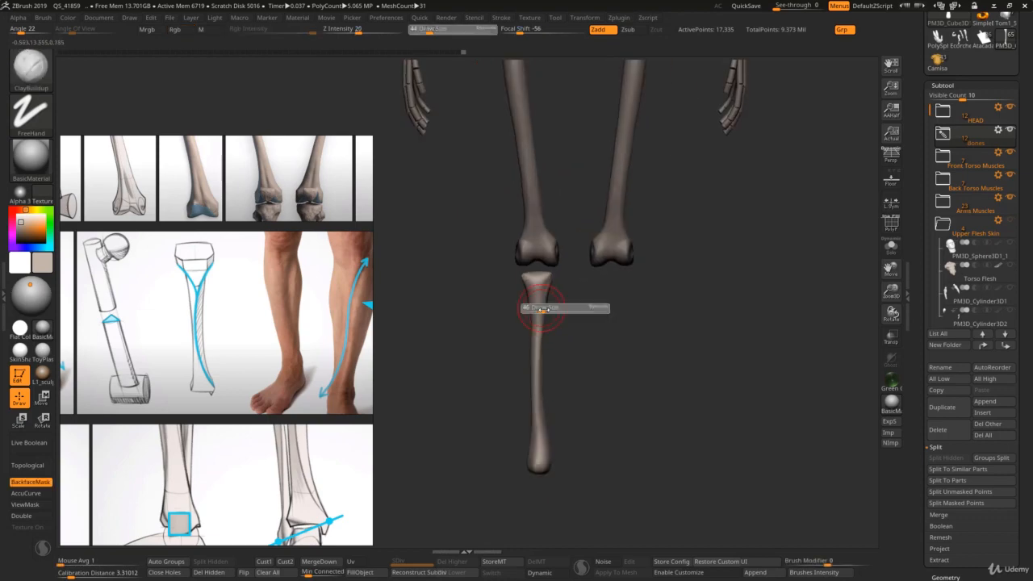
pyautogui.press('s')
pyautogui.press('s')
pyautogui.keyDown('shift'); pyautogui.moveTo(536, 378); pyautogui.dragTo(539, 410); pyautogui.keyUp('shift')
pyautogui.press('s')
pyautogui.keyDown('shift'); pyautogui.moveTo(545, 449); pyautogui.dragTo(543, 446); pyautogui.keyUp('shift')
pyautogui.press('s')
pyautogui.moveTo(544, 445)
pyautogui.keyDown('ctrl'); pyautogui.mouseDown(button='right')
pyautogui.moveTo(553, 442)
pyautogui.moveTo(519, 433)
pyautogui.mouseUp(button='right'); pyautogui.keyUp('ctrl')
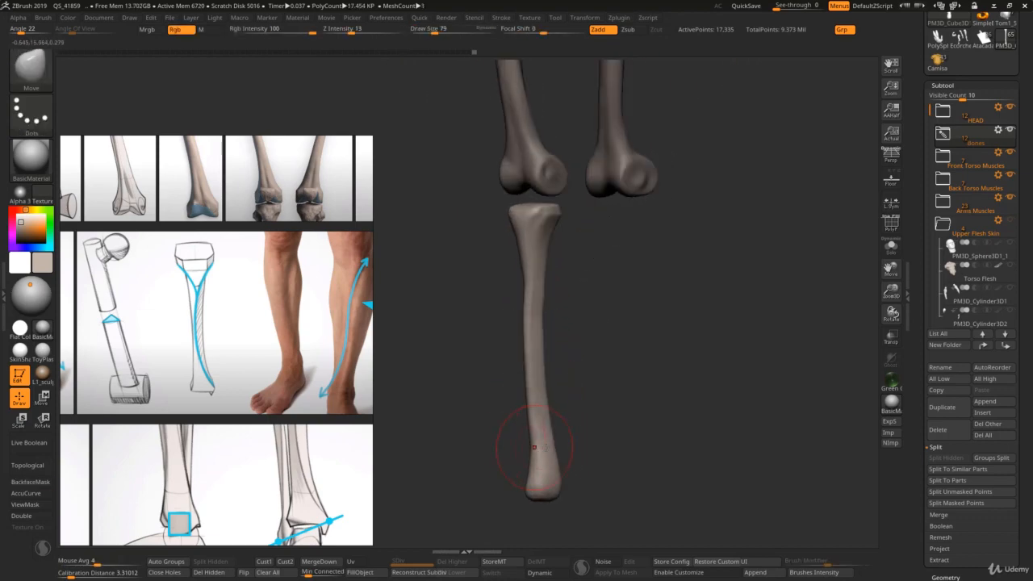
pyautogui.press('shift')
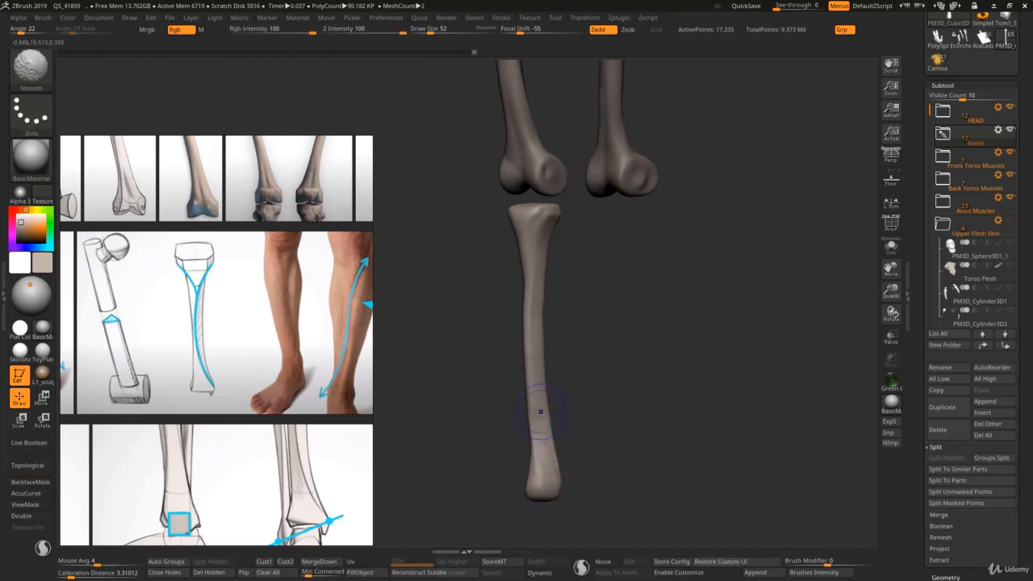
# Step: Refine the overall bend of the tibia's shaft with the Move brush at draw size 130
pyautogui.press('b')
pyautogui.press('m')
pyautogui.press('v')
pyautogui.press('s')
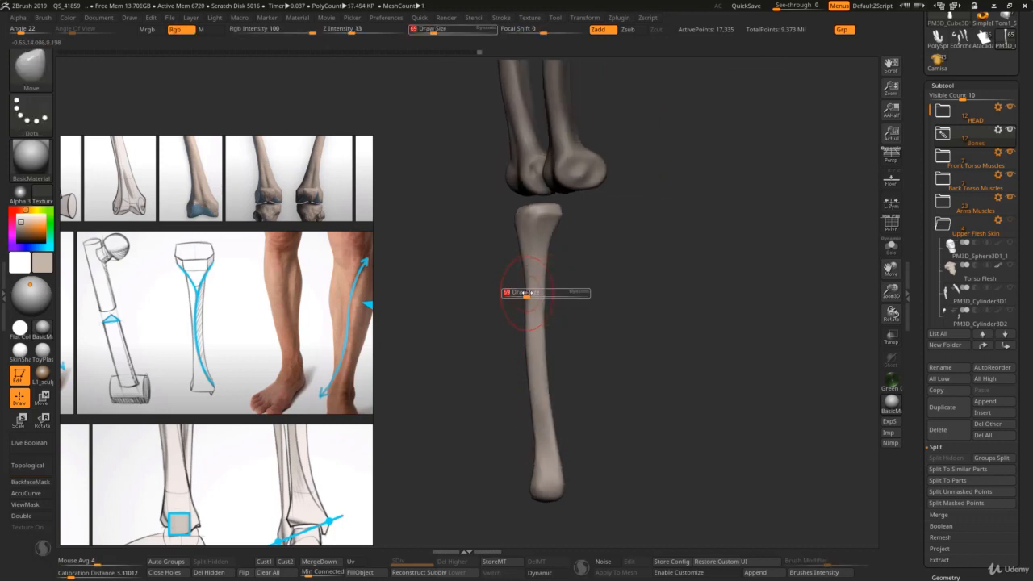
pyautogui.press('s')
pyautogui.moveTo(533, 338); pyautogui.dragTo(538, 338)
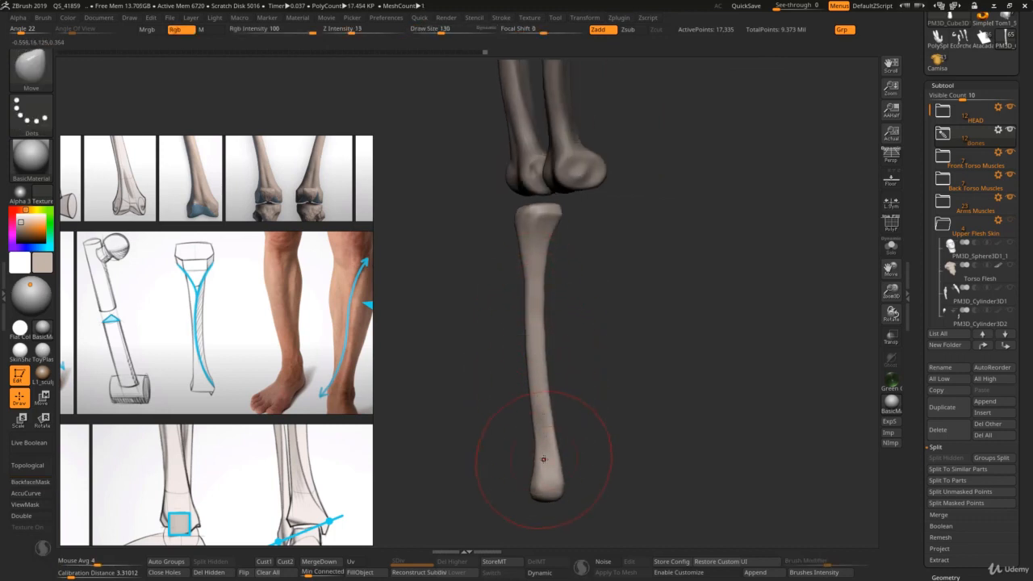
pyautogui.moveTo(546, 440)
pyautogui.keyDown('ctrl'); pyautogui.mouseDown(button='right')
pyautogui.moveTo(528, 364)
pyautogui.moveTo(585, 364)
pyautogui.mouseUp(button='right'); pyautogui.keyUp('ctrl')
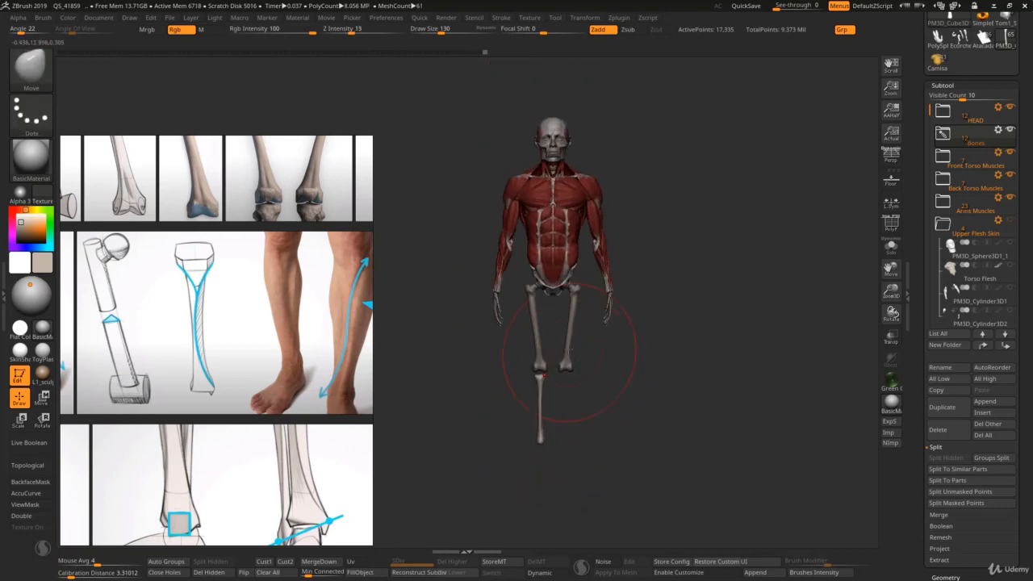
# Step: Define the front planes of the tibia's upper end with DamStandard at draw size 41, following the tibia reference photos
pyautogui.scroll(-3, 308, 395)
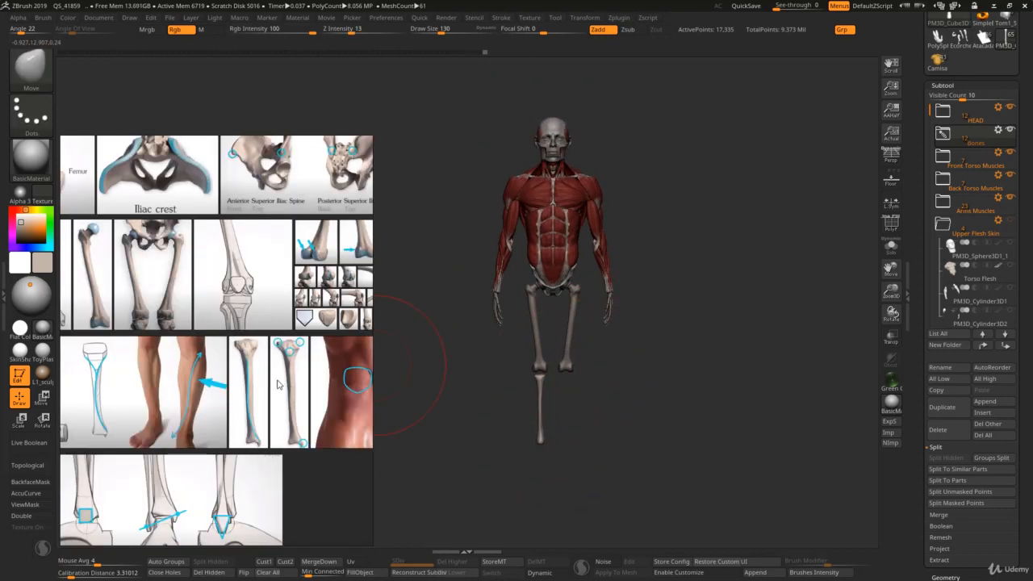
pyautogui.scroll(3, 277, 384)
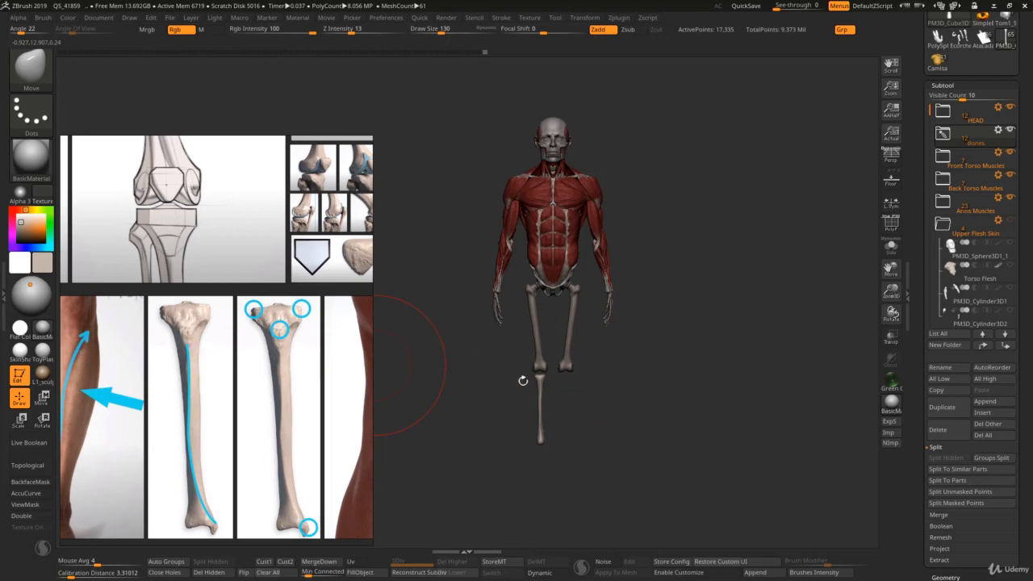
pyautogui.keyDown('ctrl'); pyautogui.moveTo(524, 381); pyautogui.dragTo(543, 419, button='right'); pyautogui.keyUp('ctrl')
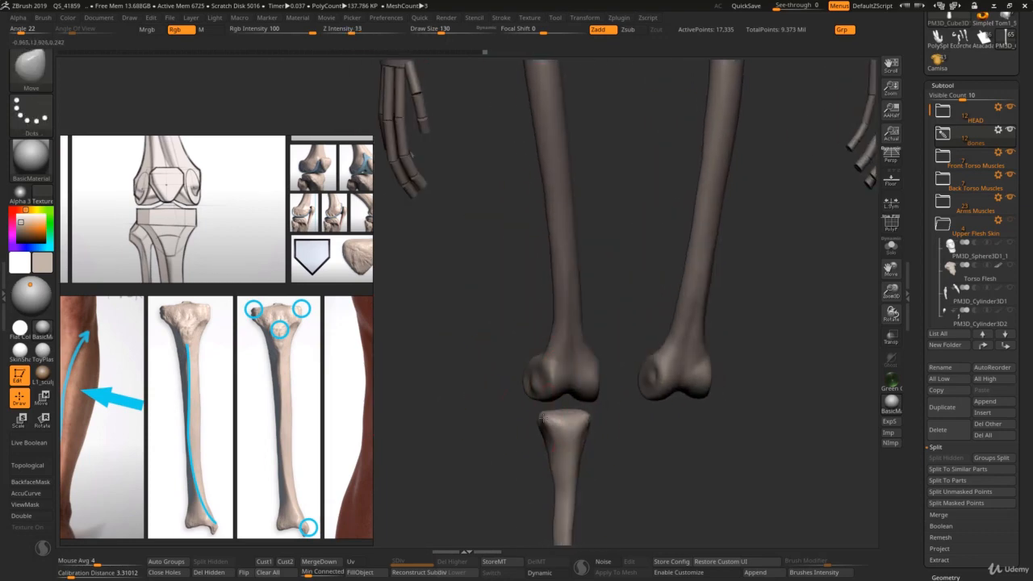
pyautogui.press('b')
pyautogui.press('c')
pyautogui.press('b')
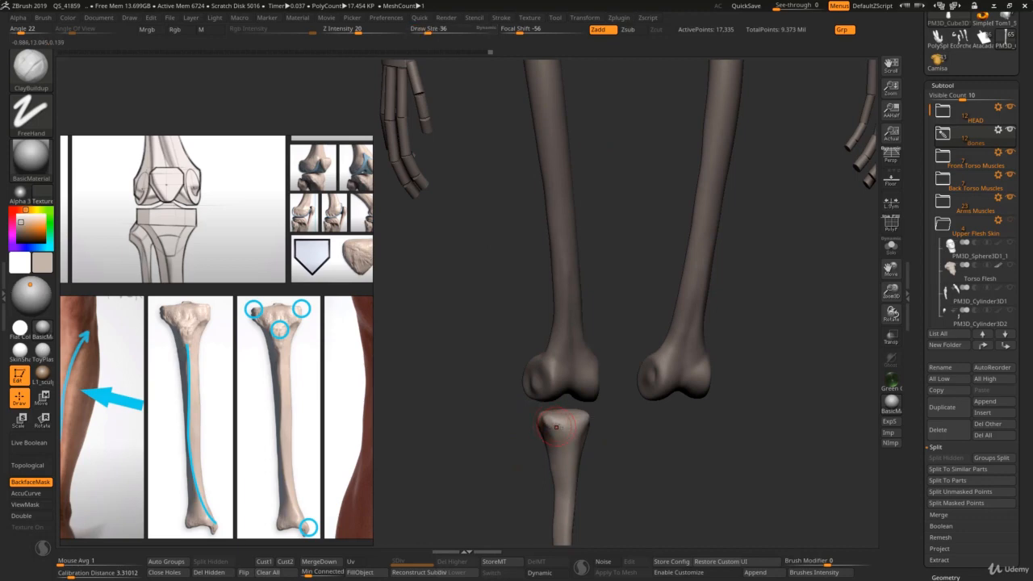
pyautogui.press('b')
pyautogui.press('d')
pyautogui.press('s')
pyautogui.hotkey('ctrl', 'z')
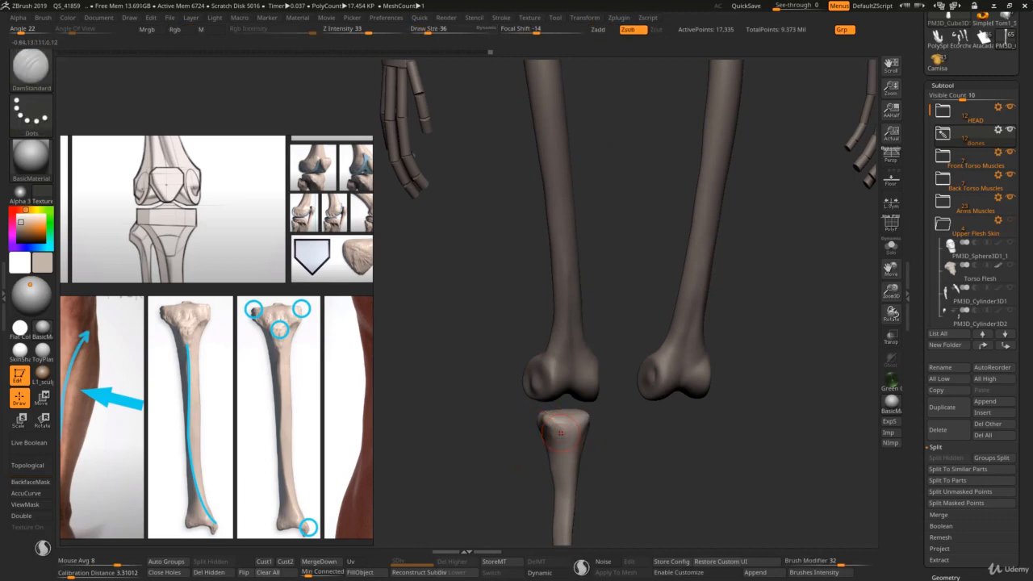
pyautogui.press('s')
pyautogui.moveTo(555, 430); pyautogui.dragTo(558, 430)
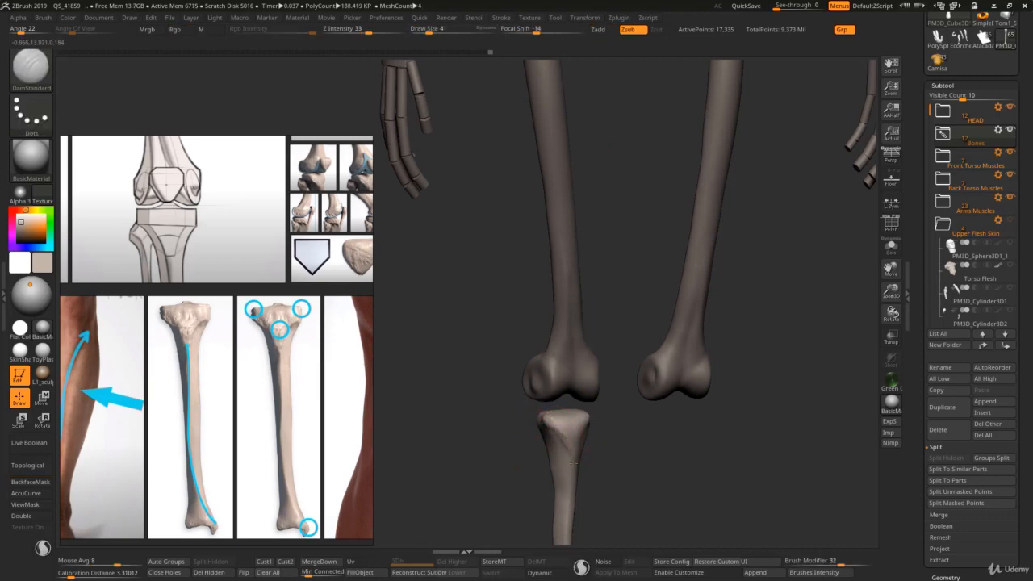
# Step: Carve the inner side of the tibia's upper end and its upper shaft with DamStandard, raising the draw size to 65
pyautogui.moveTo(576, 463); pyautogui.dragTo(511, 459, button='right')
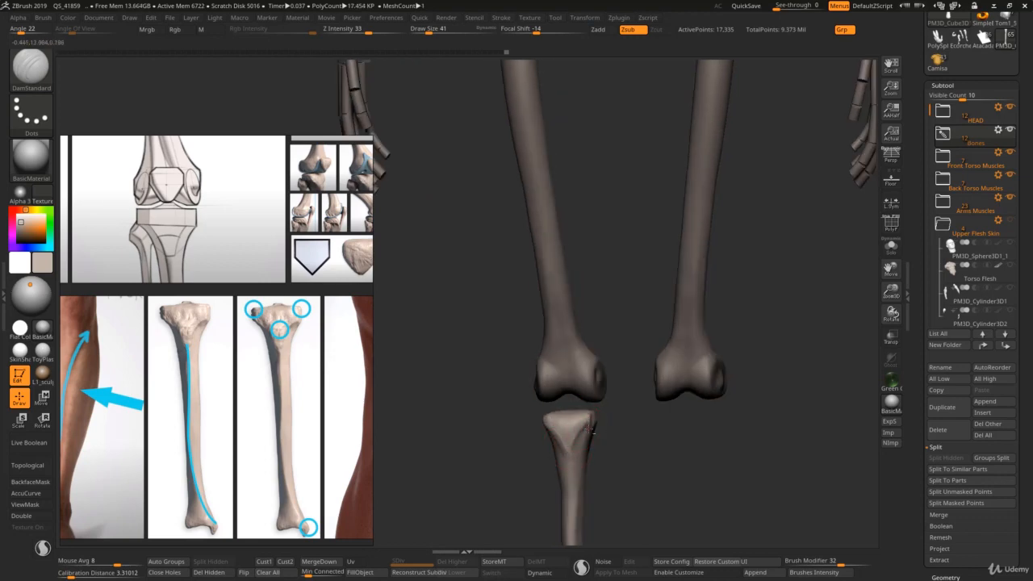
pyautogui.moveTo(579, 432); pyautogui.dragTo(555, 416, button='right')
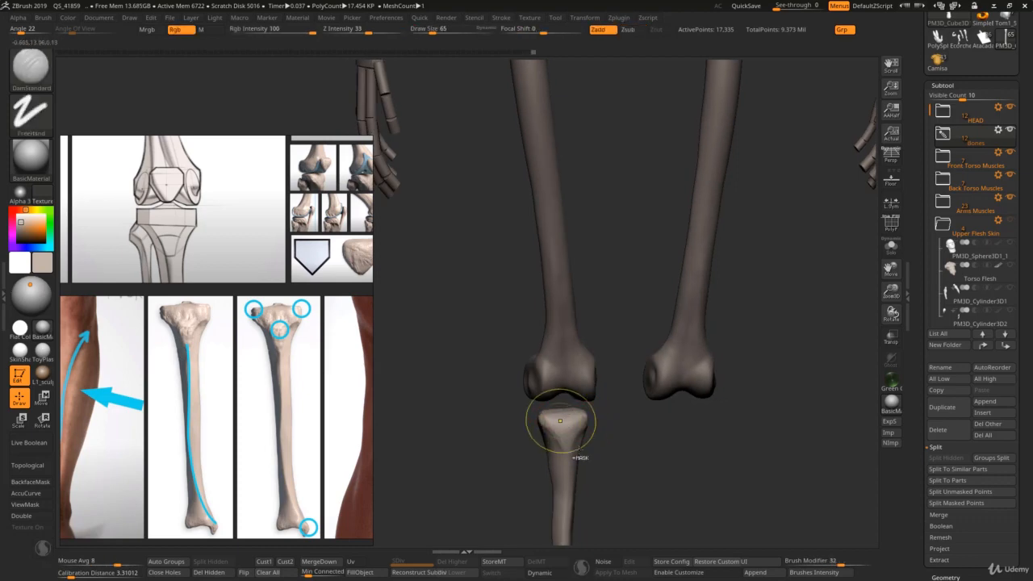
pyautogui.moveTo(577, 453)
pyautogui.keyDown('ctrl'); pyautogui.mouseDown(button='right')
pyautogui.moveTo(583, 488)
pyautogui.moveTo(554, 310)
pyautogui.mouseUp(button='right'); pyautogui.keyUp('ctrl')
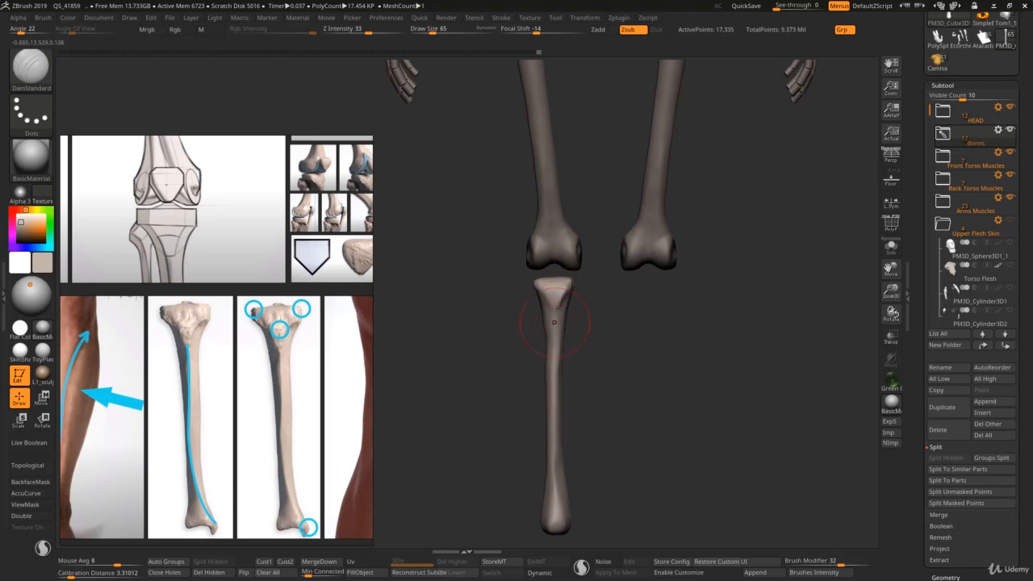
pyautogui.moveTo(553, 322); pyautogui.dragTo(557, 312, button='right')
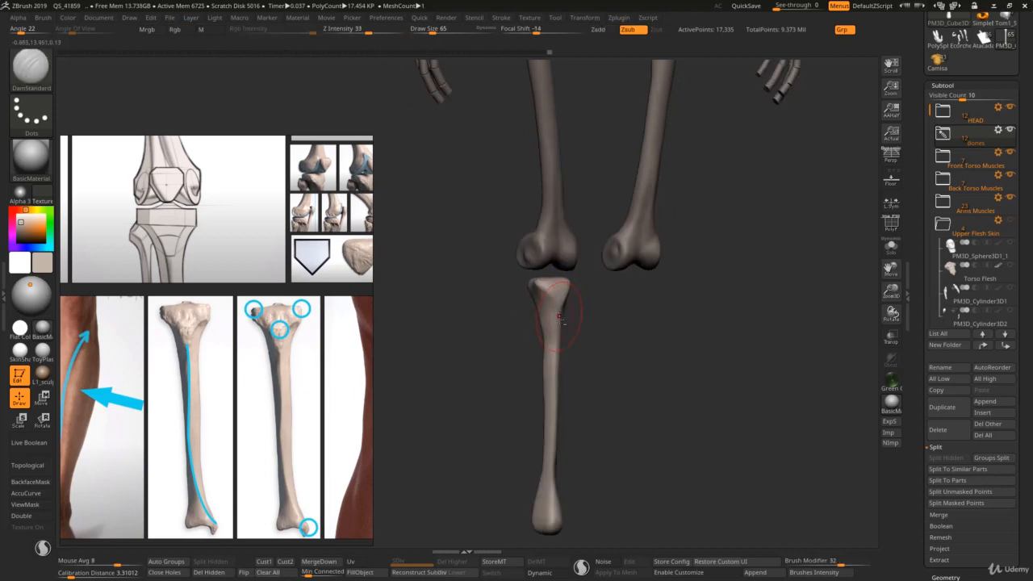
pyautogui.moveTo(554, 304); pyautogui.dragTo(559, 327)
# Step: Lower the DamStandard Z Intensity to 10, lightly carve below the tibia's upper end and smooth the area
pyautogui.press('space')
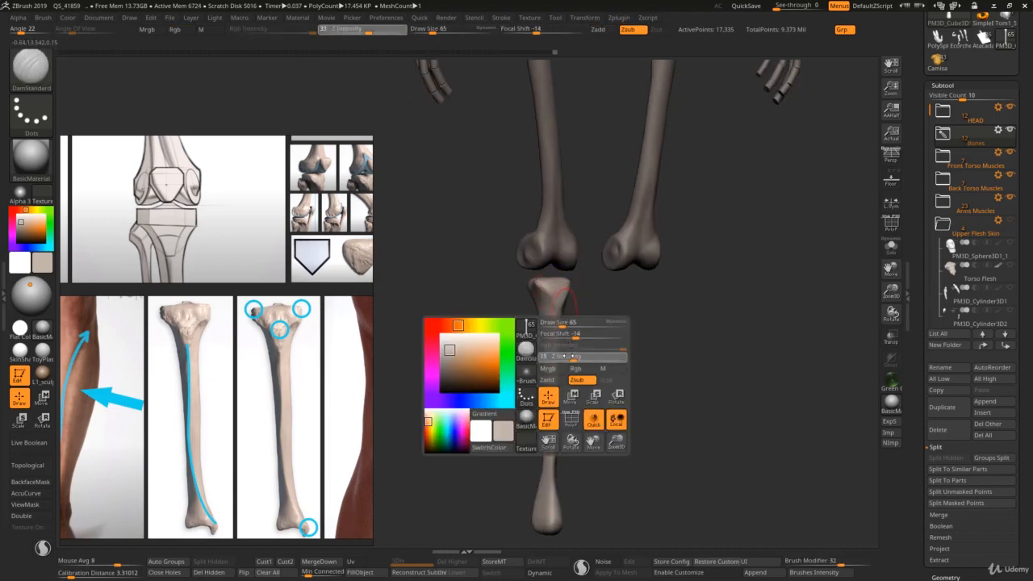
pyautogui.click(565, 357)
pyautogui.moveTo(557, 330)
pyautogui.mouseDown(button='right')
pyautogui.moveTo(546, 326)
pyautogui.moveTo(559, 305)
pyautogui.mouseUp(button='right')
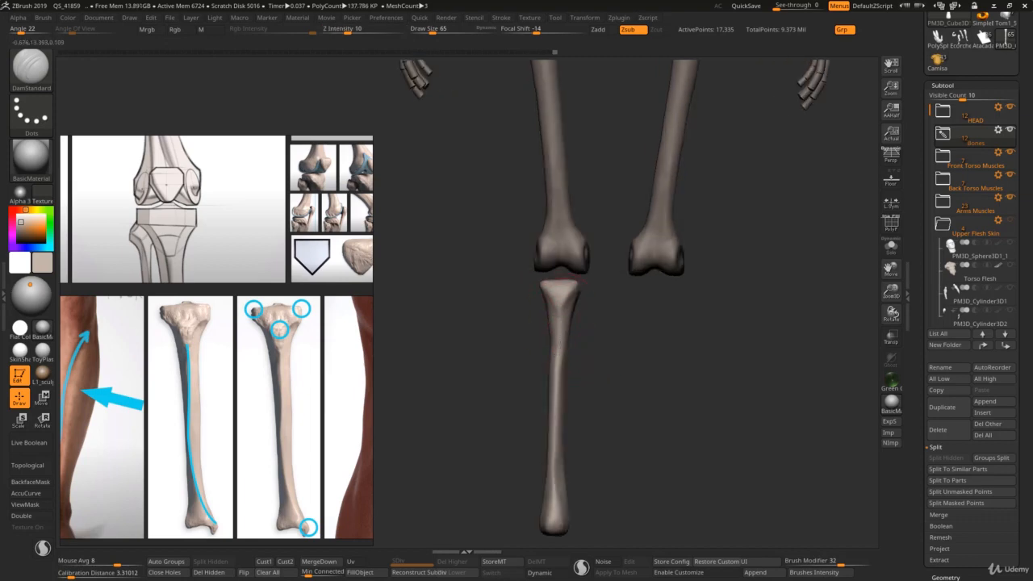
pyautogui.press('shift')
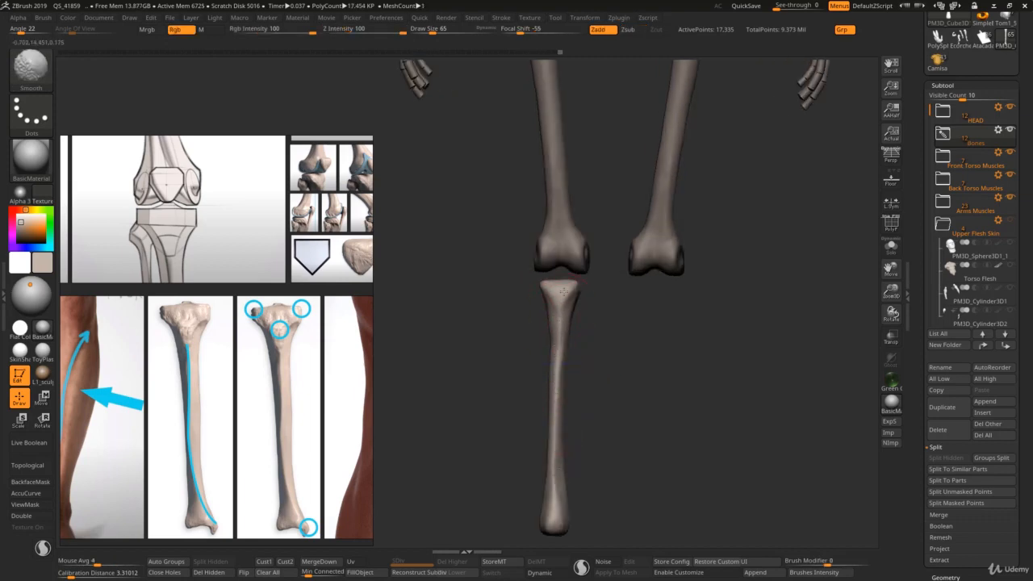
# Step: Define the front and inner planes of the tibia's upper end with DamStandard at draw size 95
pyautogui.keyDown('ctrl'); pyautogui.moveTo(561, 298); pyautogui.dragTo(556, 355, button='right'); pyautogui.keyUp('ctrl')
pyautogui.press('s')
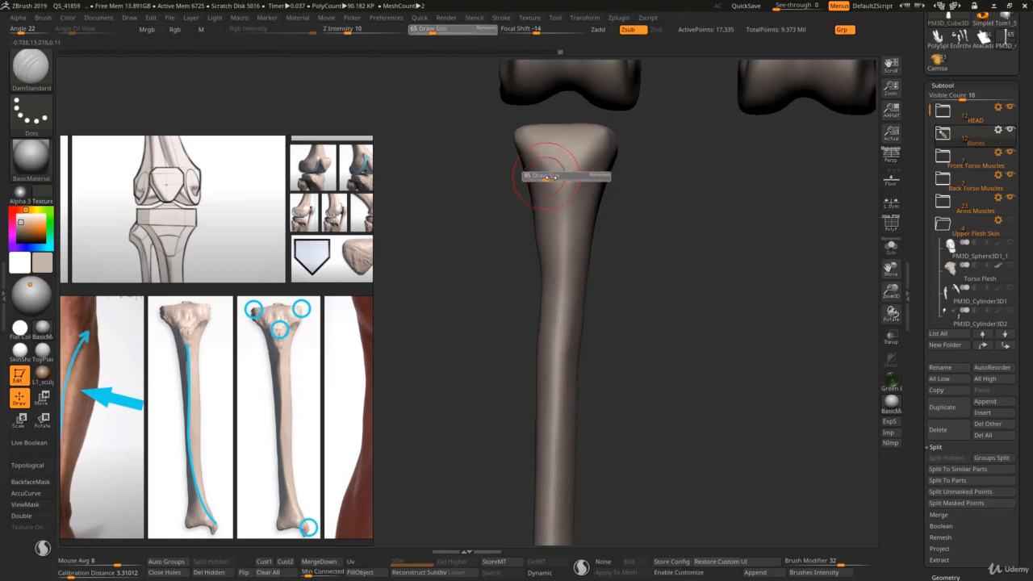
pyautogui.moveTo(544, 177); pyautogui.dragTo(550, 177)
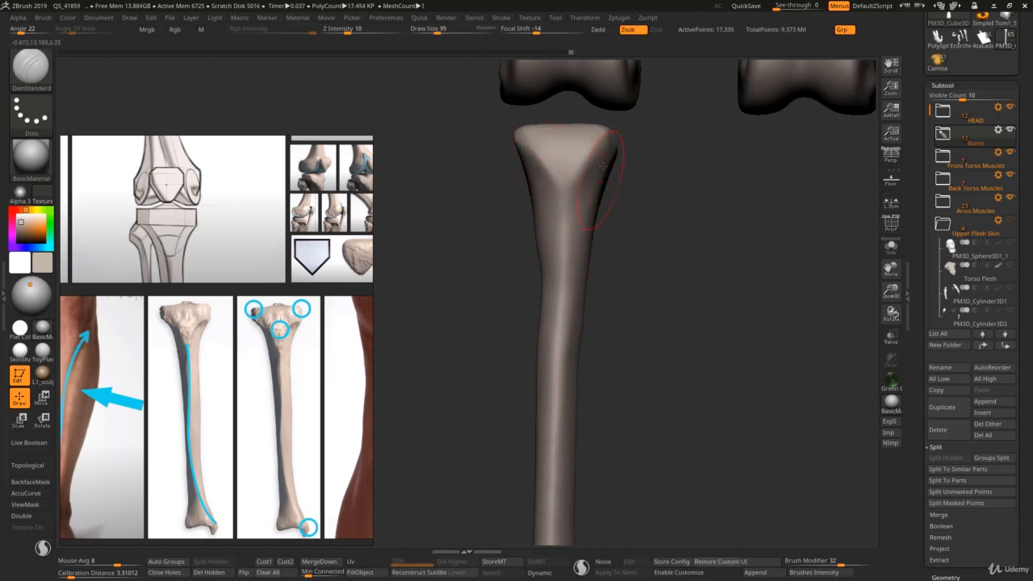
pyautogui.moveTo(578, 193); pyautogui.dragTo(545, 153, button='right')
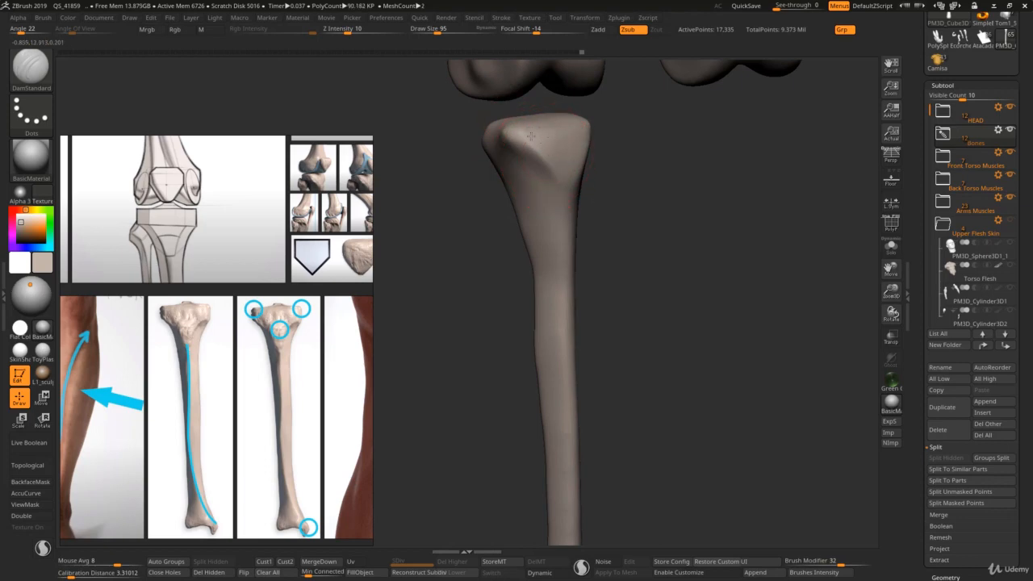
pyautogui.moveTo(550, 134)
pyautogui.keyDown('ctrl'); pyautogui.mouseDown(button='right')
pyautogui.moveTo(556, 210)
pyautogui.moveTo(544, 204)
pyautogui.mouseUp(button='right'); pyautogui.keyUp('ctrl')
# Step: Lightly carve the planes along the tibia's shaft with DamStandard, reducing the draw size to 72
pyautogui.keyDown('shift'); pyautogui.moveTo(562, 426); pyautogui.dragTo(558, 403); pyautogui.keyUp('shift')
pyautogui.moveTo(549, 385)
pyautogui.keyDown('ctrl'); pyautogui.mouseDown(button='right')
pyautogui.moveTo(544, 426)
pyautogui.moveTo(508, 429)
pyautogui.mouseUp(button='right'); pyautogui.keyUp('ctrl')
pyautogui.keyDown('ctrl'); pyautogui.moveTo(534, 380); pyautogui.dragTo(569, 426, button='right'); pyautogui.keyUp('ctrl')
pyautogui.press('s')
pyautogui.moveTo(570, 425); pyautogui.dragTo(565, 422)
pyautogui.press('s')
pyautogui.press('s')
# Step: Examine the shape of the tibia's lower end and ankle in the tibia photos and the labeled leg-bone chart
pyautogui.moveTo(457, 422)
pyautogui.keyDown('alt'); pyautogui.mouseDown(button='right')
pyautogui.moveTo(438, 387)
pyautogui.moveTo(420, 385)
pyautogui.mouseUp(button='right'); pyautogui.keyUp('alt')
pyautogui.scroll(-3, 299, 452)
pyautogui.moveTo(294, 448); pyautogui.dragTo(330, 443, button='middle')
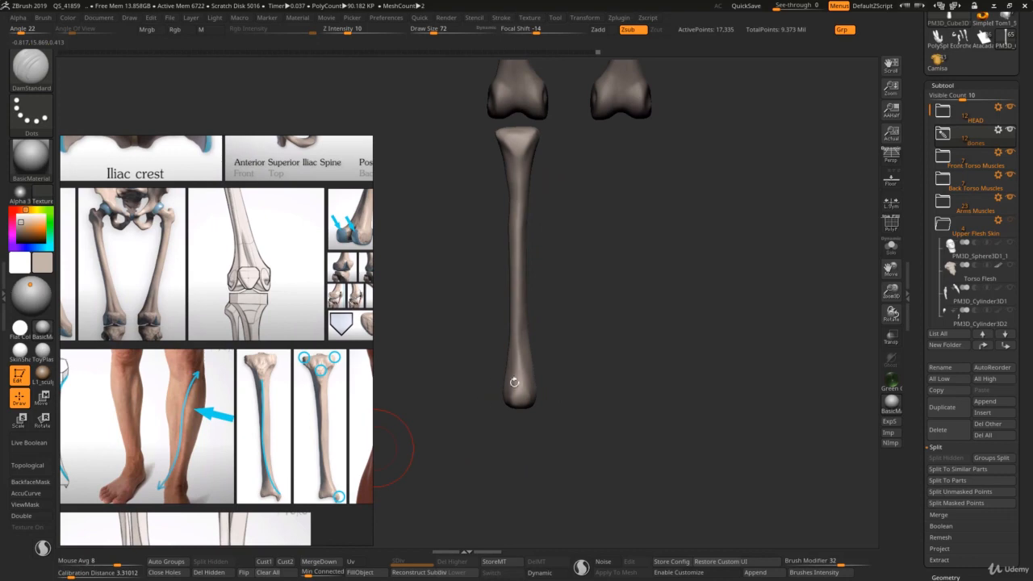
pyautogui.keyDown('alt'); pyautogui.moveTo(528, 382); pyautogui.dragTo(472, 377, button='right'); pyautogui.keyUp('alt')
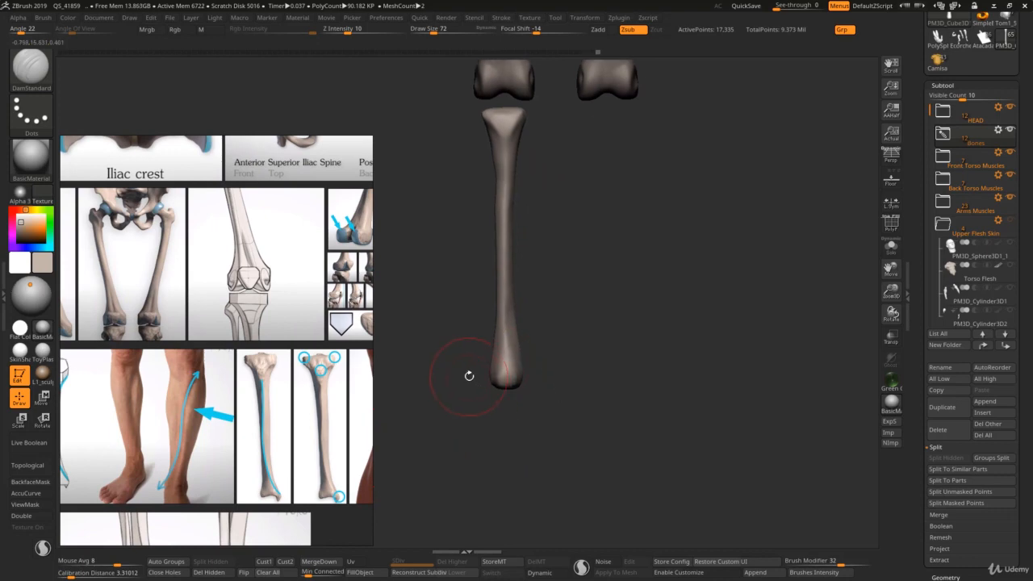
pyautogui.scroll(-4, 205, 383)
pyautogui.moveTo(205, 383); pyautogui.dragTo(317, 488, button='middle')
pyautogui.moveTo(166, 257); pyautogui.dragTo(272, 354, button='middle')
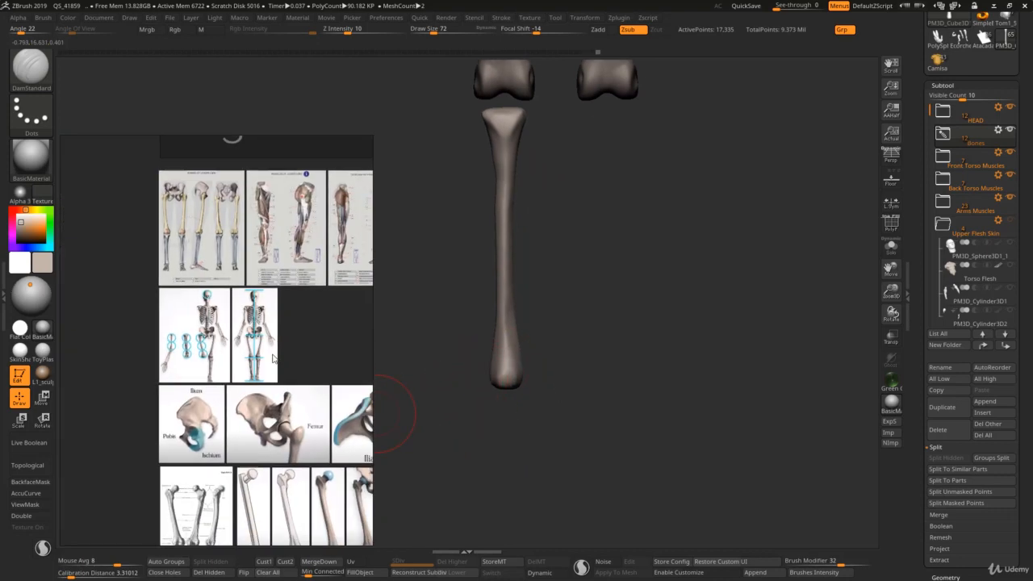
pyautogui.moveTo(259, 293); pyautogui.dragTo(320, 362, button='middle')
pyautogui.scroll(7, 279, 348)
pyautogui.moveTo(121, 345); pyautogui.dragTo(288, 369, button='middle')
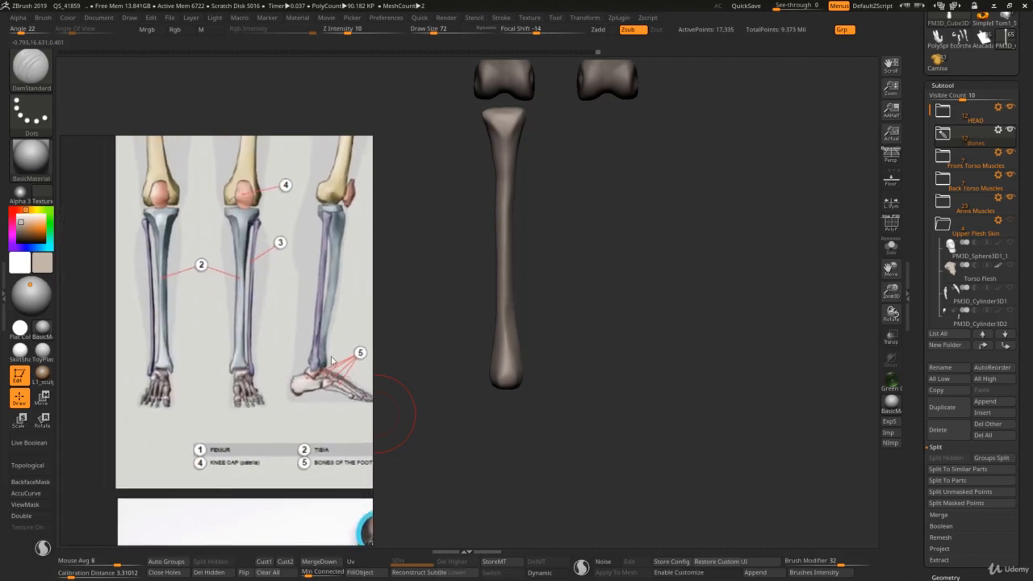
# Step: Pull the inner corner of the tibia's lower end outward and down with the Move brush to form the medial malleolus
pyautogui.press('[')
pyautogui.moveTo(525, 371); pyautogui.dragTo(513, 350, button='right')
pyautogui.press('b')
pyautogui.press('m')
pyautogui.press('v')
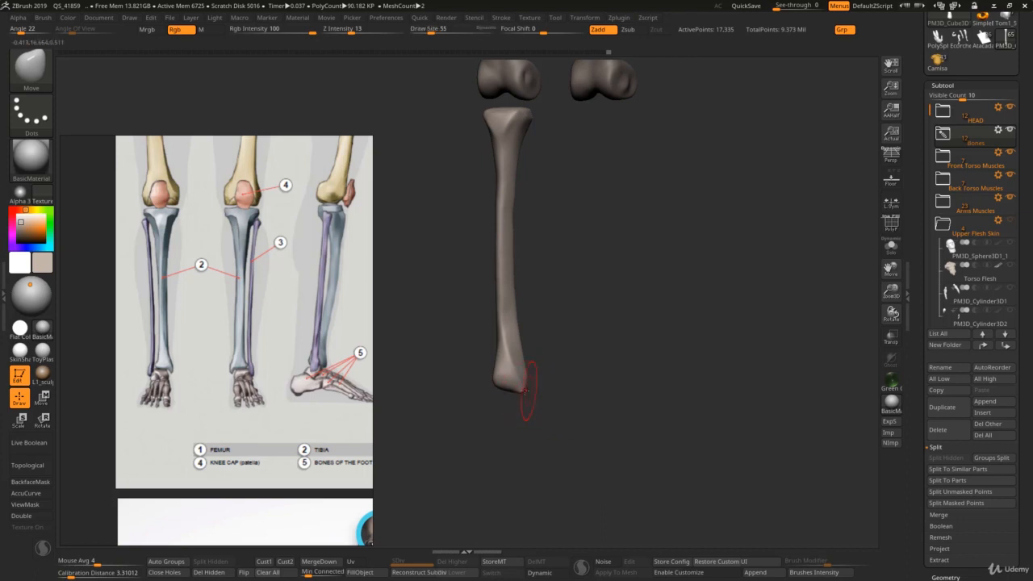
pyautogui.moveTo(528, 399)
pyautogui.mouseDown(button='right')
pyautogui.moveTo(527, 380)
pyautogui.moveTo(528, 419)
pyautogui.mouseUp(button='right')
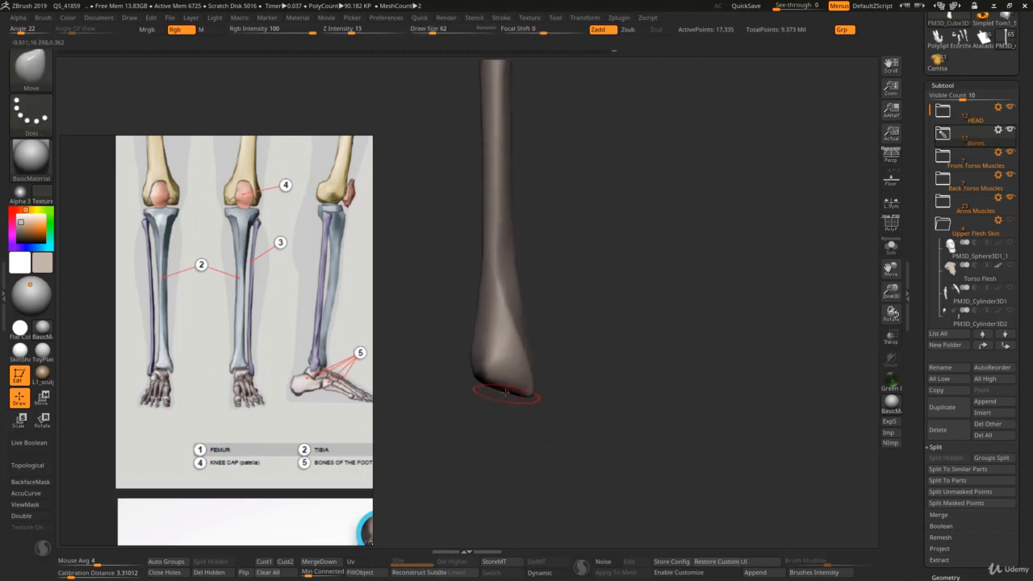
# Step: Shape the underside and side profile of the tibia's lower end with the Move brush at draw sizes 49 and 46
pyautogui.moveTo(507, 394); pyautogui.dragTo(510, 379)
pyautogui.moveTo(502, 387); pyautogui.dragTo(487, 389, button='right')
pyautogui.press('s')
pyautogui.moveTo(510, 389); pyautogui.dragTo(507, 389)
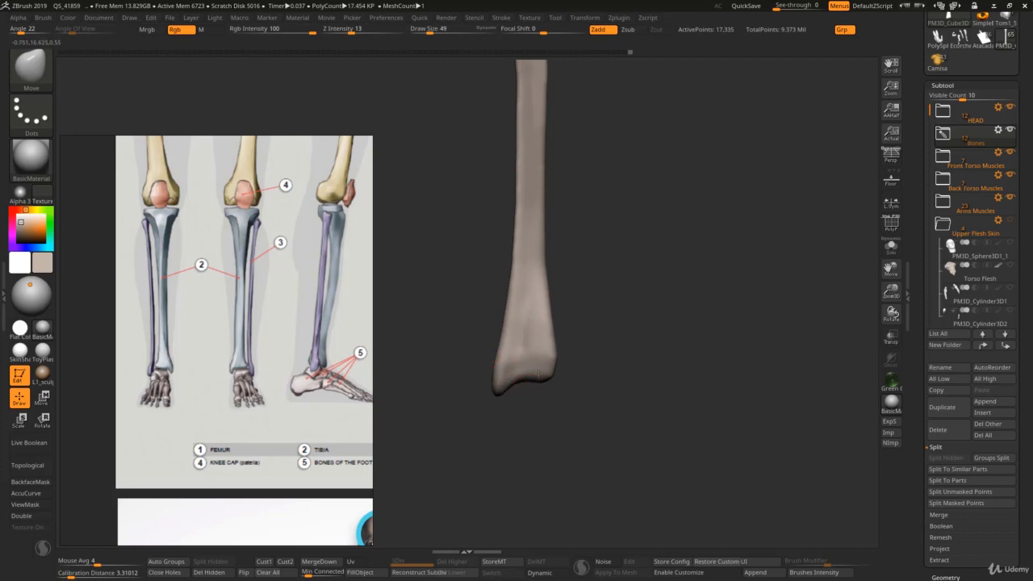
pyautogui.moveTo(544, 399)
pyautogui.keyDown('ctrl'); pyautogui.mouseDown(button='right')
pyautogui.moveTo(544, 360)
pyautogui.moveTo(599, 351)
pyautogui.mouseUp(button='right'); pyautogui.keyUp('ctrl')
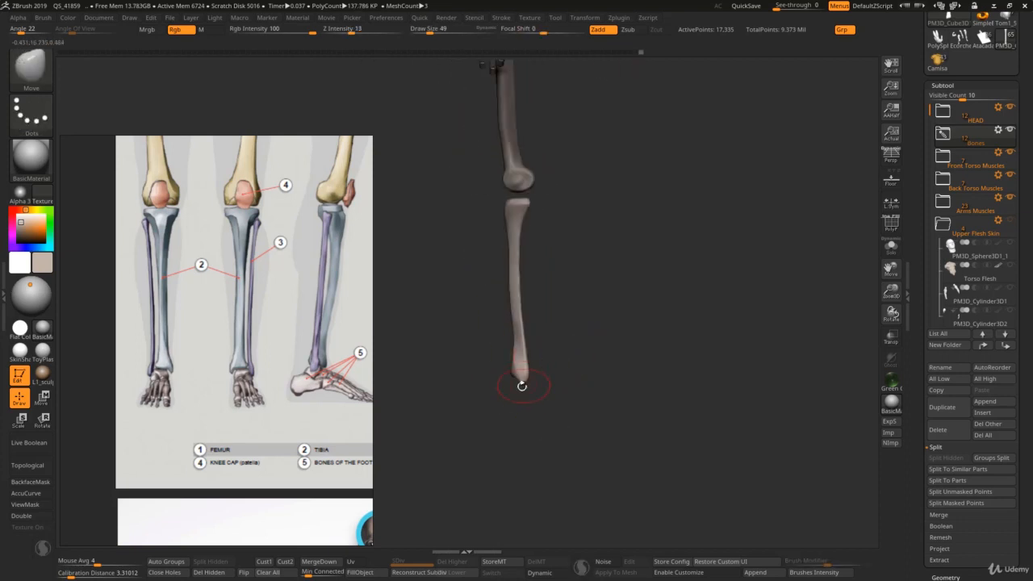
pyautogui.press('s')
pyautogui.moveTo(522, 386); pyautogui.dragTo(521, 385)
pyautogui.scroll(-5, 294, 386)
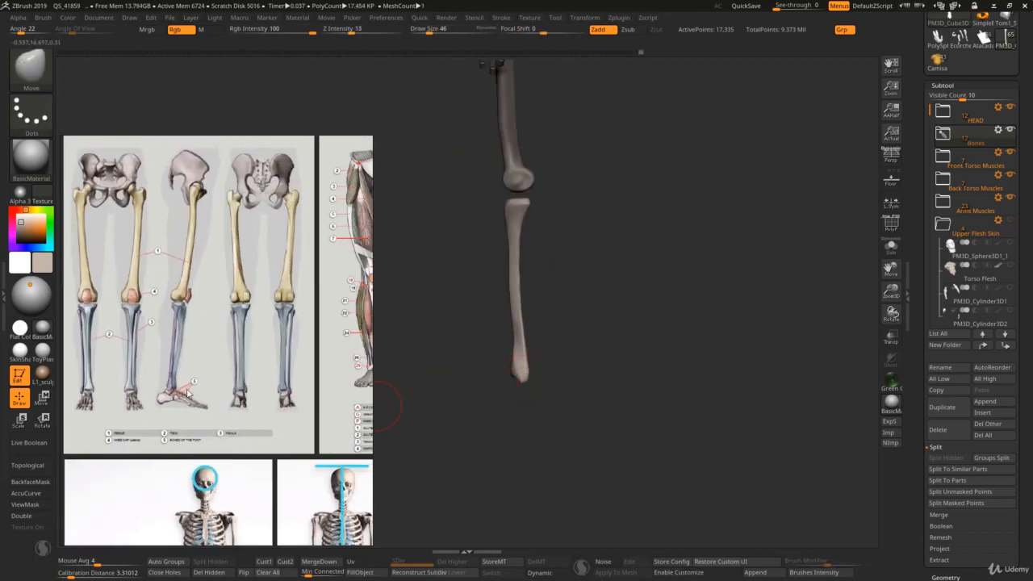
pyautogui.moveTo(210, 399); pyautogui.dragTo(283, 391, button='middle')
# Step: Adjust the curve of the tibia's lower shaft in side view with the Move brush at draw size 121
pyautogui.moveTo(517, 387); pyautogui.dragTo(542, 378)
pyautogui.keyDown('ctrl'); pyautogui.moveTo(543, 377); pyautogui.dragTo(548, 326, button='right'); pyautogui.keyUp('ctrl')
pyautogui.moveTo(549, 326)
pyautogui.mouseDown(button='right')
pyautogui.moveTo(556, 372)
pyautogui.moveTo(557, 337)
pyautogui.mouseUp(button='right')
pyautogui.press('s')
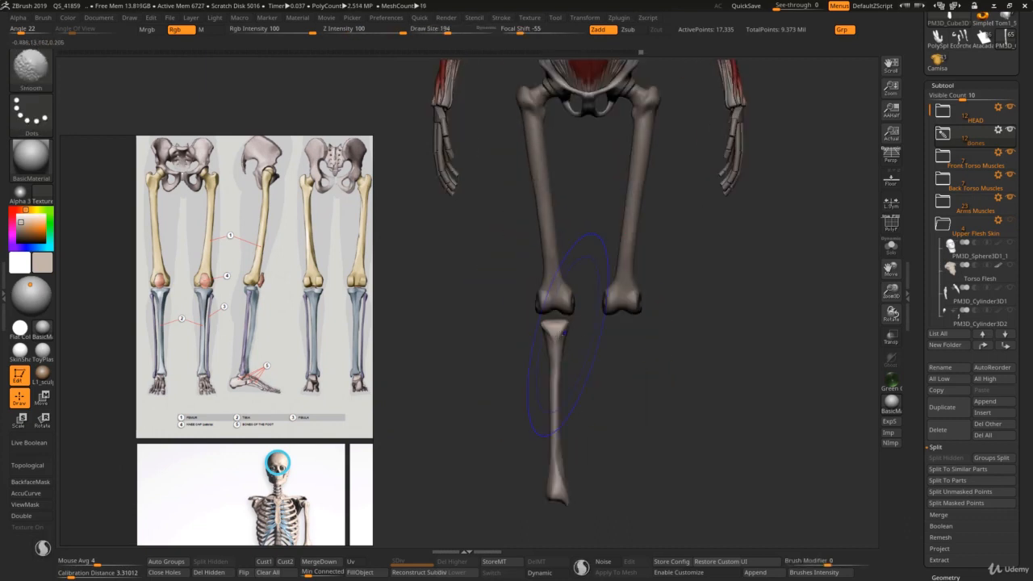
pyautogui.moveTo(523, 390); pyautogui.dragTo(565, 406, button='right')
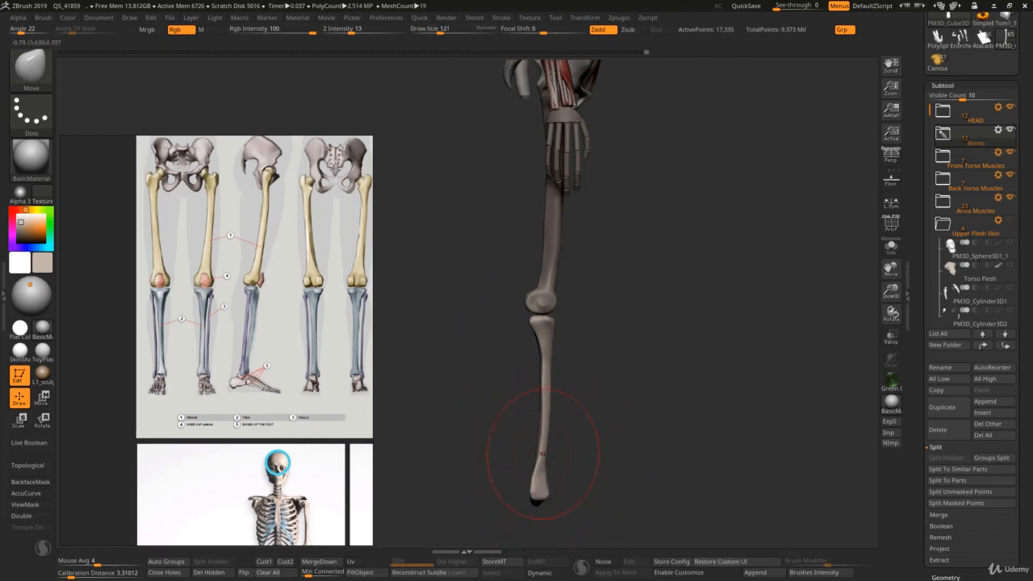
pyautogui.press('s')
pyautogui.moveTo(543, 440)
pyautogui.mouseDown()
pyautogui.moveTo(547, 452)
pyautogui.moveTo(534, 460)
pyautogui.mouseUp()
# Step: Refine the overall curve of the tibia's shaft from the side and front with the Move brush at draw sizes 177 and 112
pyautogui.press('s')
pyautogui.press('s')
pyautogui.press('s')
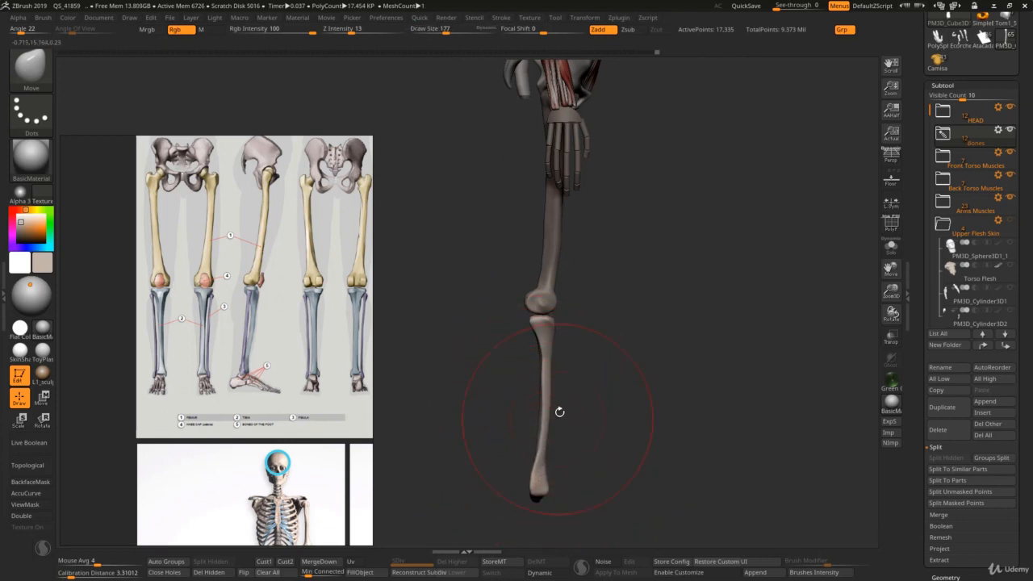
pyautogui.keyDown('shift'); pyautogui.moveTo(558, 410); pyautogui.dragTo(533, 381, button='right'); pyautogui.keyUp('shift')
pyautogui.press('s')
pyautogui.moveTo(534, 382); pyautogui.dragTo(532, 384)
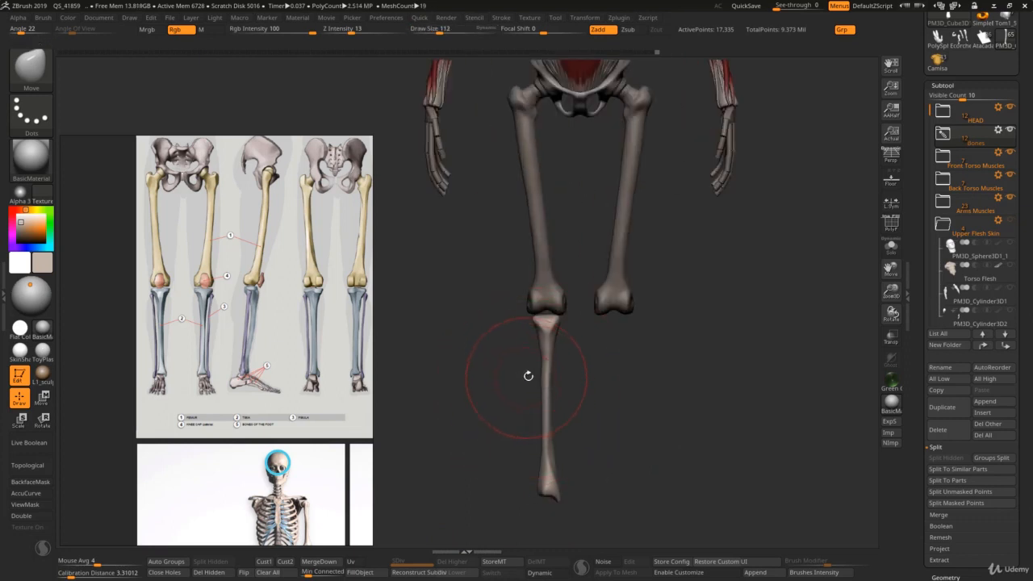
# Step: Duplicate the tibia, flip the copy sideways and place it along the tibia's outer side as the fibula's base
pyautogui.hotkey('ctrl', 'shift', 'd')
pyautogui.press('w')
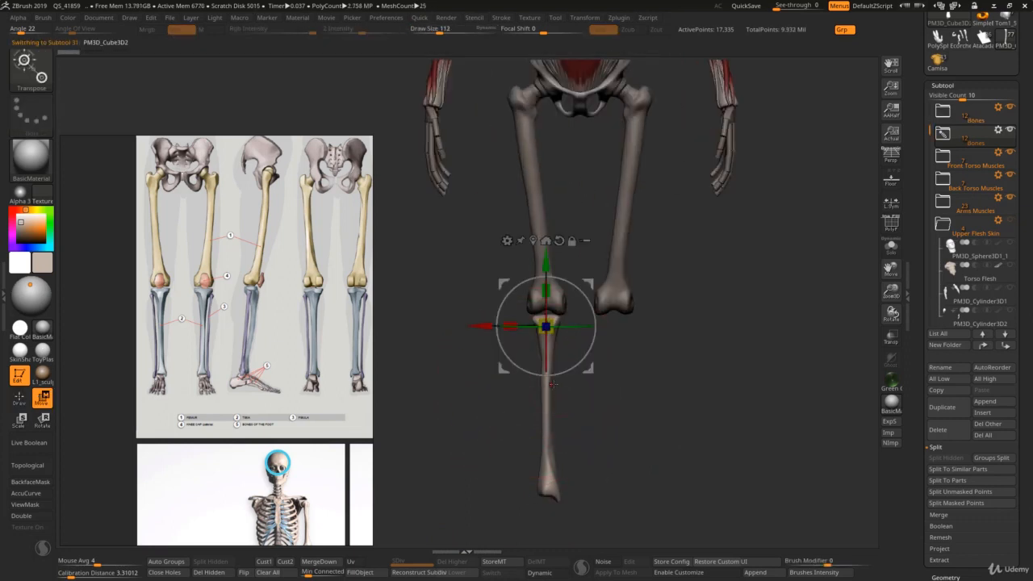
pyautogui.moveTo(484, 327); pyautogui.dragTo(394, 349)
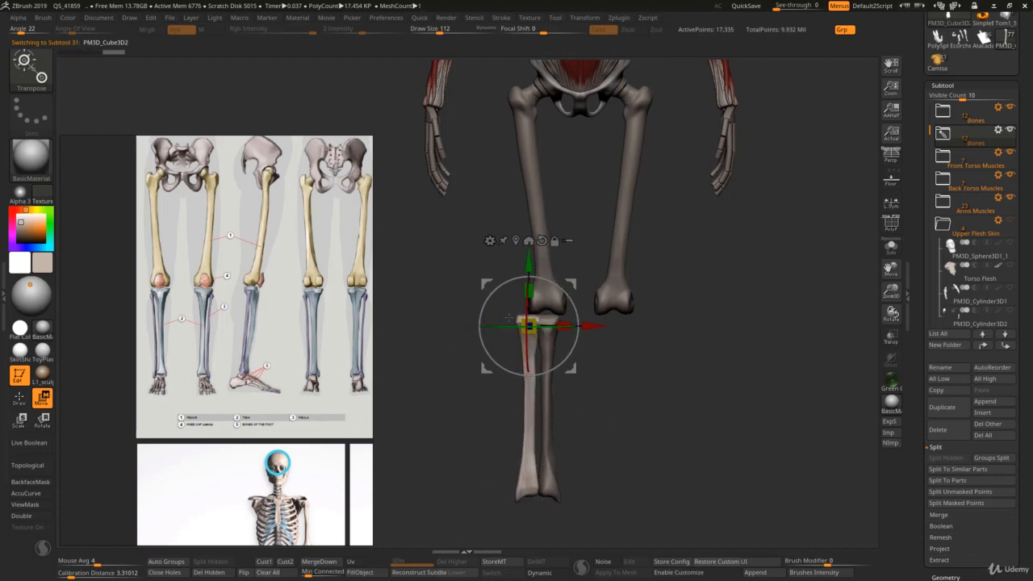
pyautogui.moveTo(592, 326); pyautogui.dragTo(598, 326)
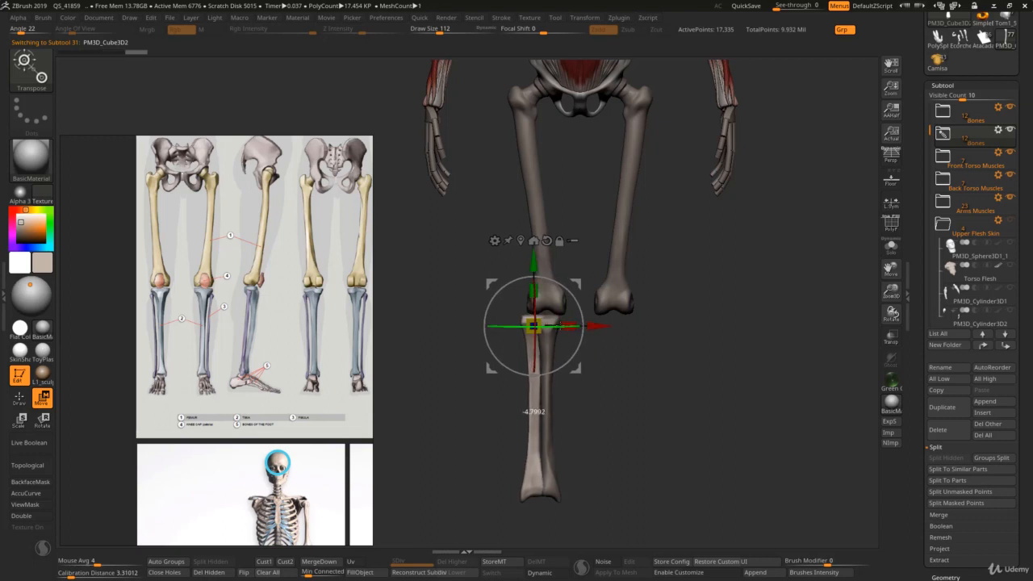
# Step: Isolate the duplicated bone and frame it for sculpting, dismissing the masking-brush notices
pyautogui.press('q')
pyautogui.press('b')
pyautogui.press('c')
pyautogui.press('b')
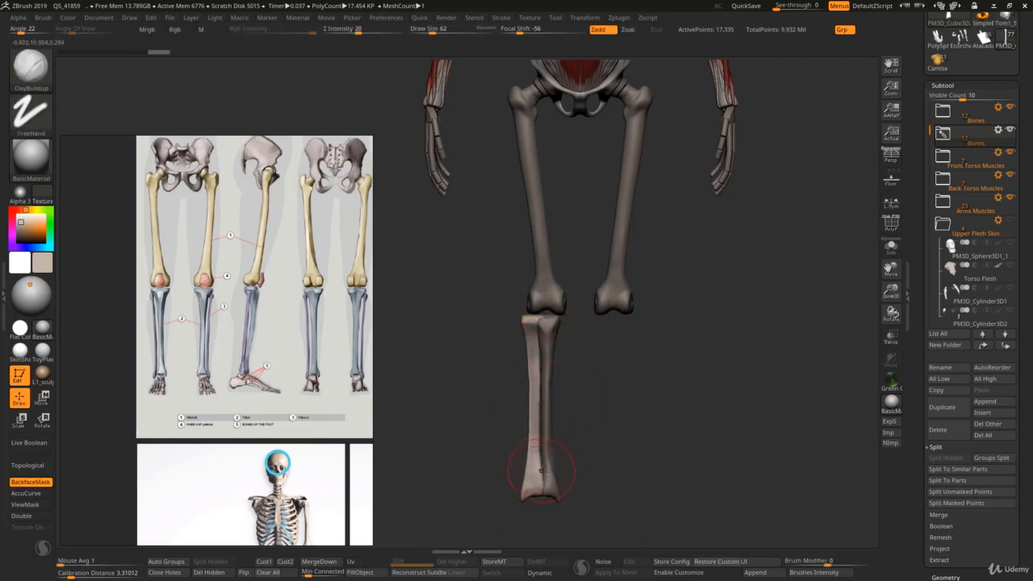
pyautogui.hotkey('ctrl', 'shift', 's')
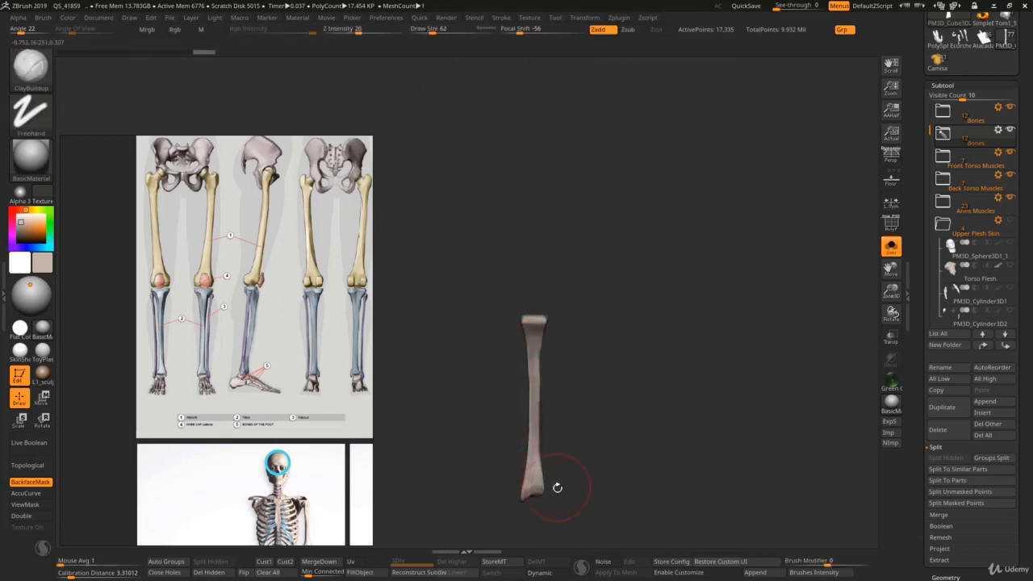
pyautogui.keyDown('ctrl'); pyautogui.moveTo(557, 487); pyautogui.dragTo(587, 486, button='right'); pyautogui.keyUp('ctrl')
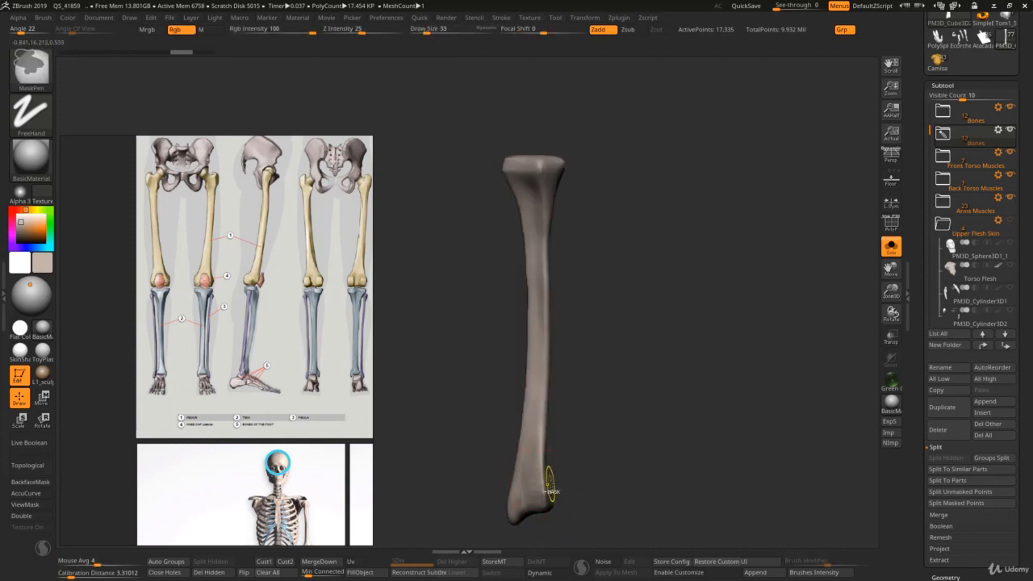
pyautogui.hotkey('ctrl', 'm')
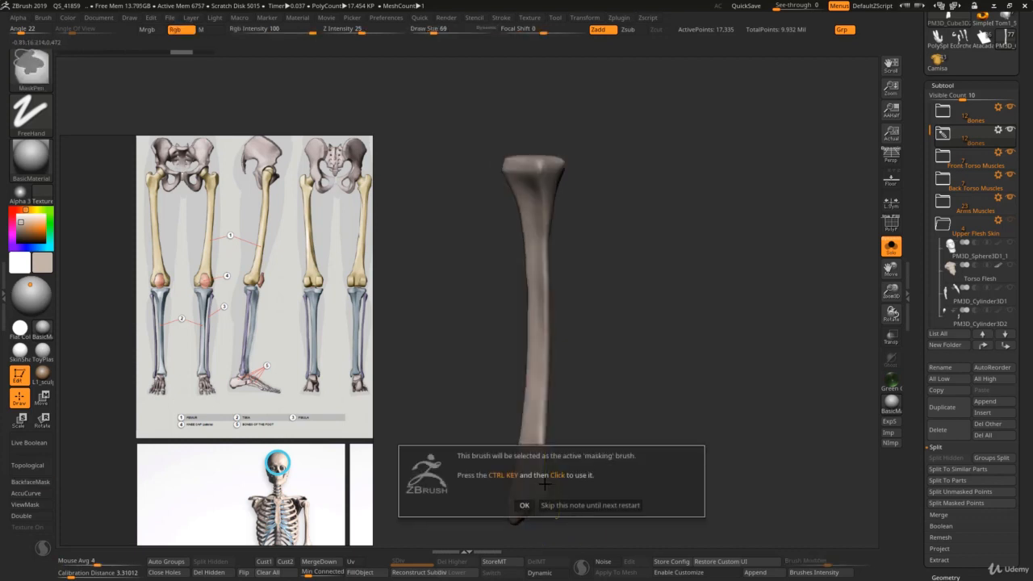
pyautogui.click(524, 505)
pyautogui.hotkey('ctrl', 'm')
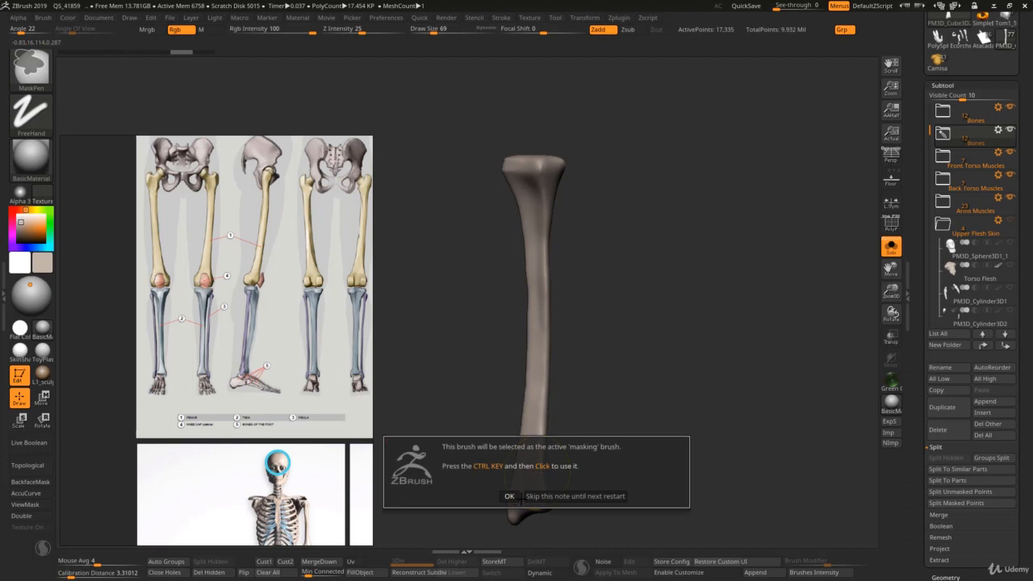
pyautogui.click(510, 496)
# Step: Trim the sides of the isolated fibula's lower end with TrimDynamic, reducing the draw size from 112 to 87
pyautogui.press('s')
pyautogui.moveTo(539, 476); pyautogui.dragTo(546, 479)
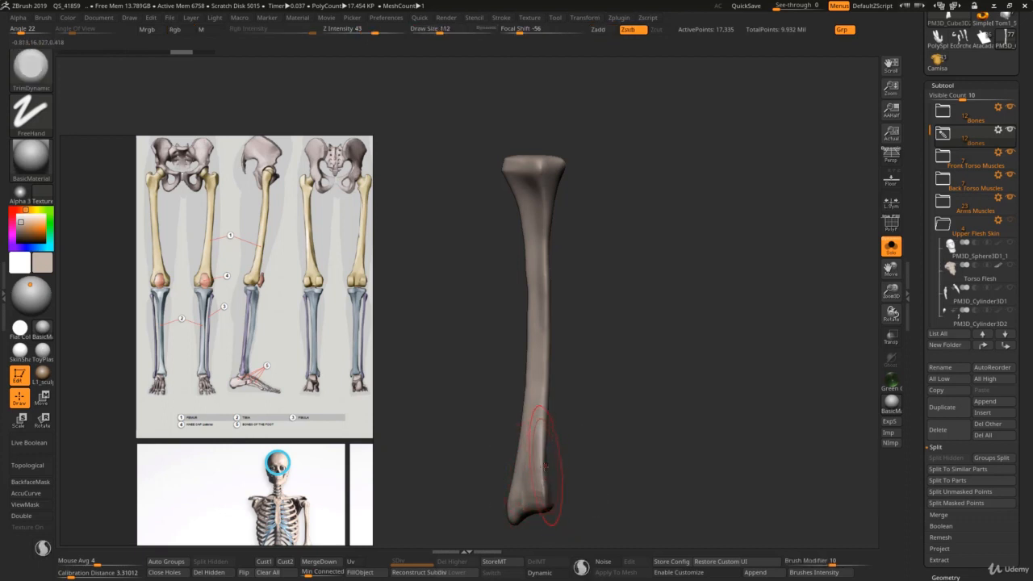
pyautogui.moveTo(543, 419); pyautogui.dragTo(545, 468)
pyautogui.press('s')
pyautogui.click(542, 453)
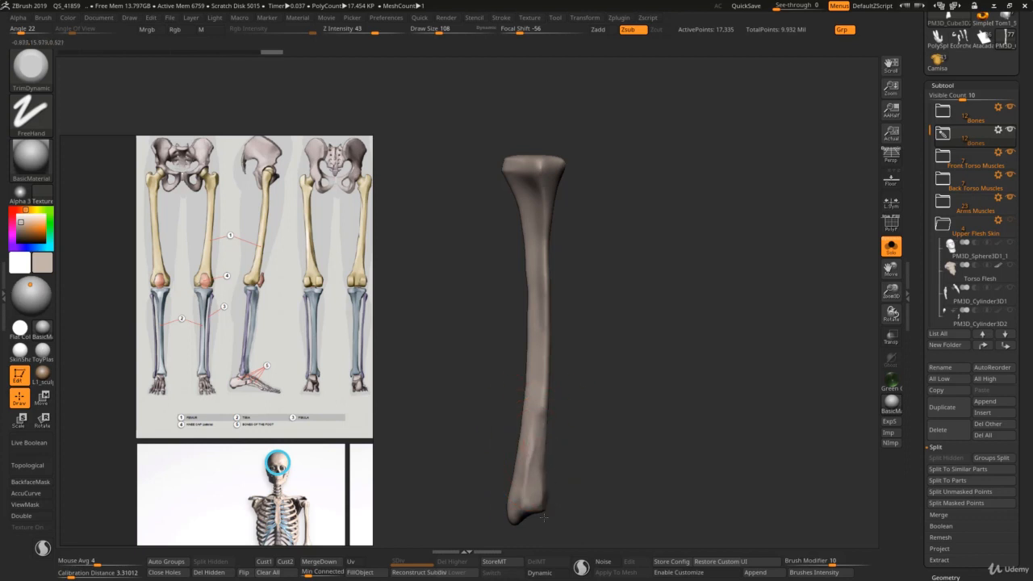
pyautogui.press('s')
pyautogui.moveTo(537, 485)
pyautogui.mouseDown(button='right')
pyautogui.moveTo(524, 474)
pyautogui.moveTo(550, 472)
pyautogui.mouseUp(button='right')
pyautogui.click(531, 476)
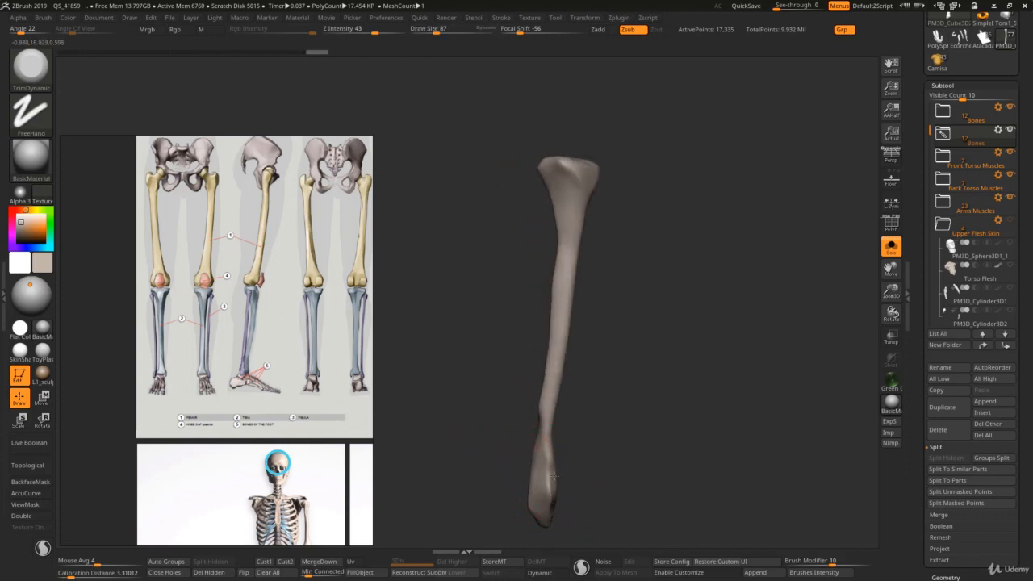
# Step: Trim and smooth the fibula's shaft up to its upper end, and show the other bones again
pyautogui.moveTo(535, 426); pyautogui.dragTo(539, 399, button='right')
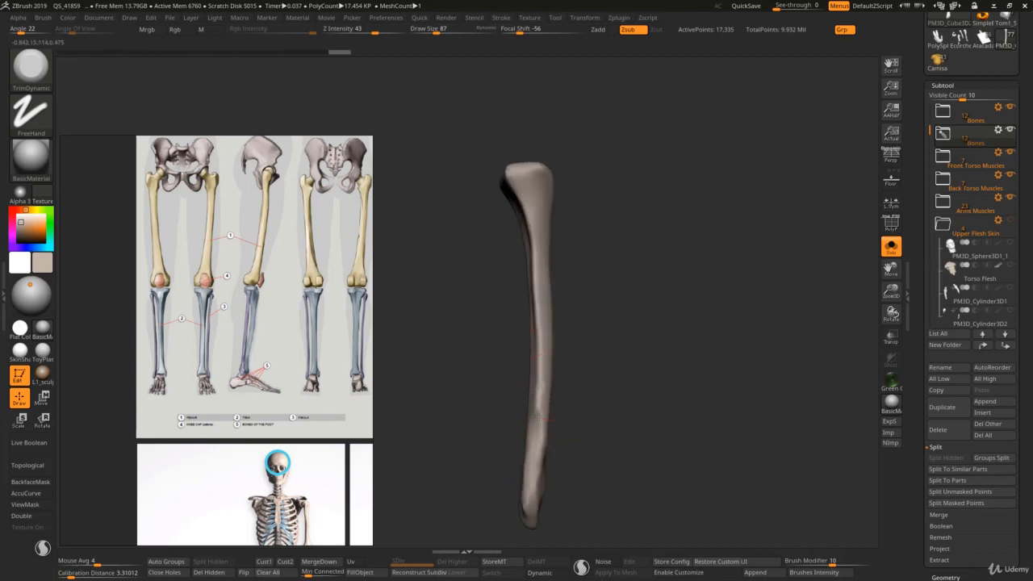
pyautogui.press('shift')
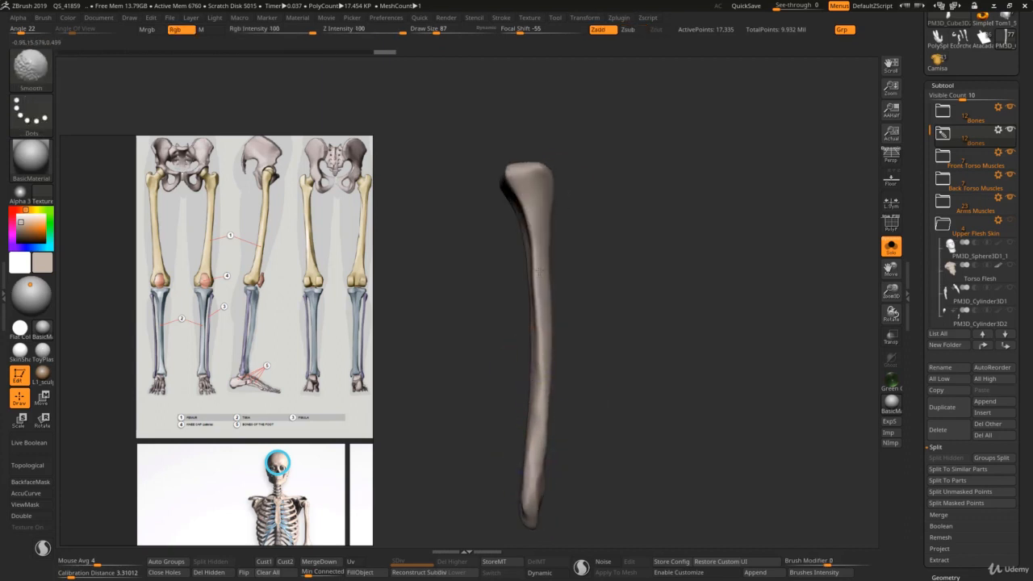
pyautogui.keyDown('shift'); pyautogui.moveTo(539, 271); pyautogui.dragTo(532, 206); pyautogui.keyUp('shift')
pyautogui.moveTo(535, 226)
pyautogui.mouseDown(button='right')
pyautogui.moveTo(560, 238)
pyautogui.moveTo(504, 245)
pyautogui.mouseUp(button='right')
pyautogui.hotkey('alt', 's')
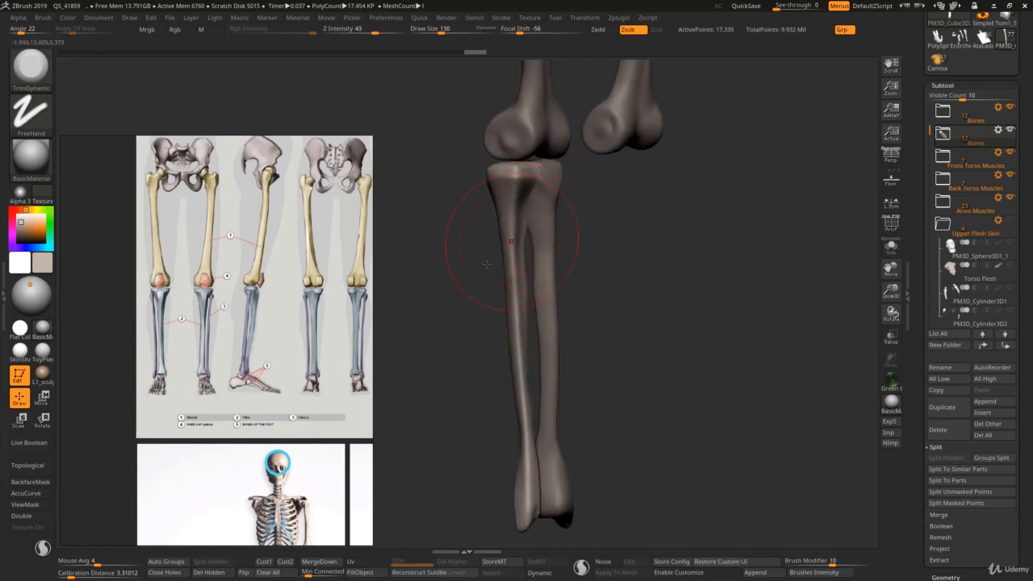
# Step: Examine the labeled fibula and tibia photo and the lower-leg drawings for the fibula's shape and placement
pyautogui.scroll(-3, 307, 296)
pyautogui.moveTo(355, 406); pyautogui.dragTo(277, 253, button='middle')
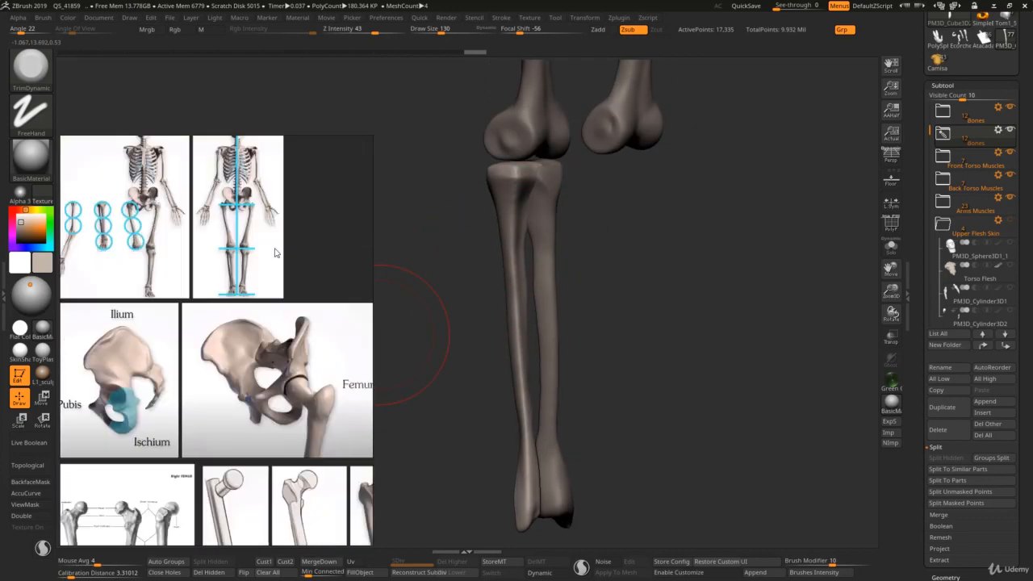
pyautogui.moveTo(297, 407); pyautogui.dragTo(295, 234, button='middle')
pyautogui.scroll(-4, 293, 378)
pyautogui.moveTo(214, 416); pyautogui.dragTo(258, 369, button='middle')
pyautogui.scroll(5, 258, 369)
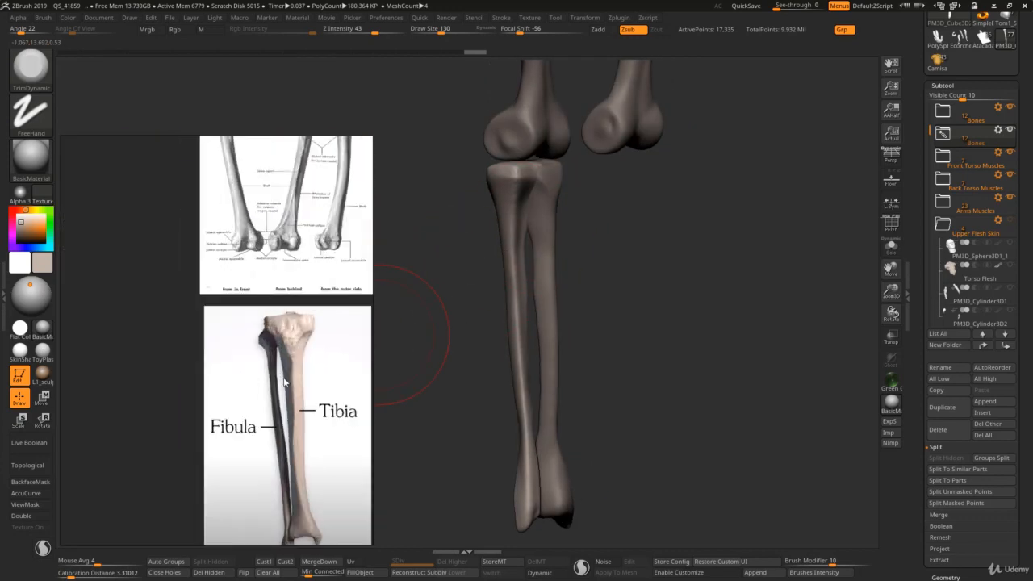
pyautogui.moveTo(302, 452); pyautogui.dragTo(279, 228, button='middle')
pyautogui.moveTo(283, 374); pyautogui.dragTo(270, 330, button='middle')
pyautogui.scroll(-2, 296, 325)
# Step: Pull the fibula's lower end in toward the tibia with the Move brush, reducing the draw size to 72
pyautogui.moveTo(535, 383)
pyautogui.keyDown('shift'); pyautogui.mouseDown(button='right')
pyautogui.moveTo(491, 424)
pyautogui.moveTo(556, 452)
pyautogui.mouseUp(button='right'); pyautogui.keyUp('shift')
pyautogui.keyDown('alt'); pyautogui.moveTo(505, 511); pyautogui.dragTo(499, 454, button='right'); pyautogui.keyUp('alt')
pyautogui.press(']')
pyautogui.press('b')
pyautogui.press('m')
pyautogui.press('v')
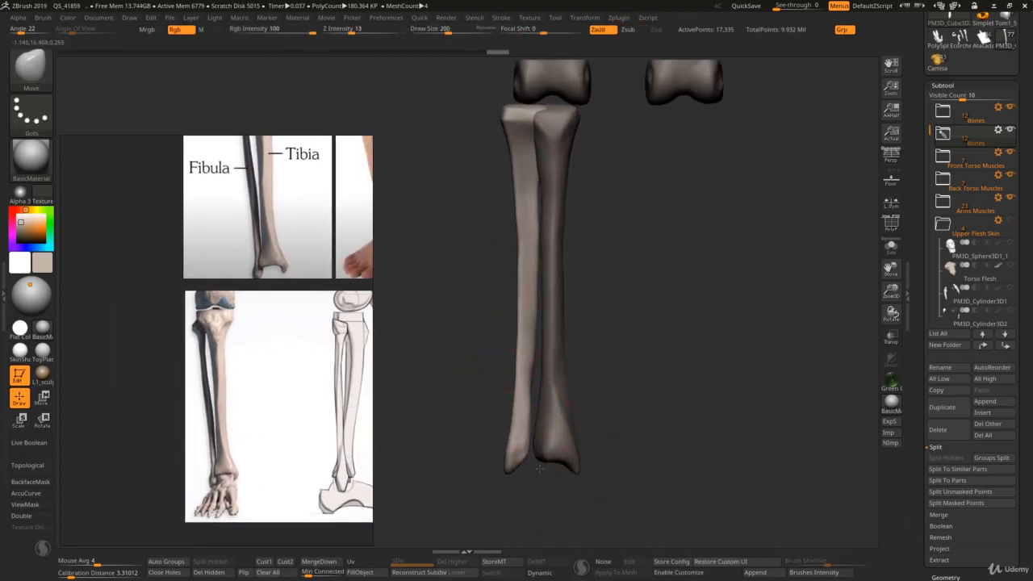
pyautogui.moveTo(517, 450); pyautogui.dragTo(521, 450)
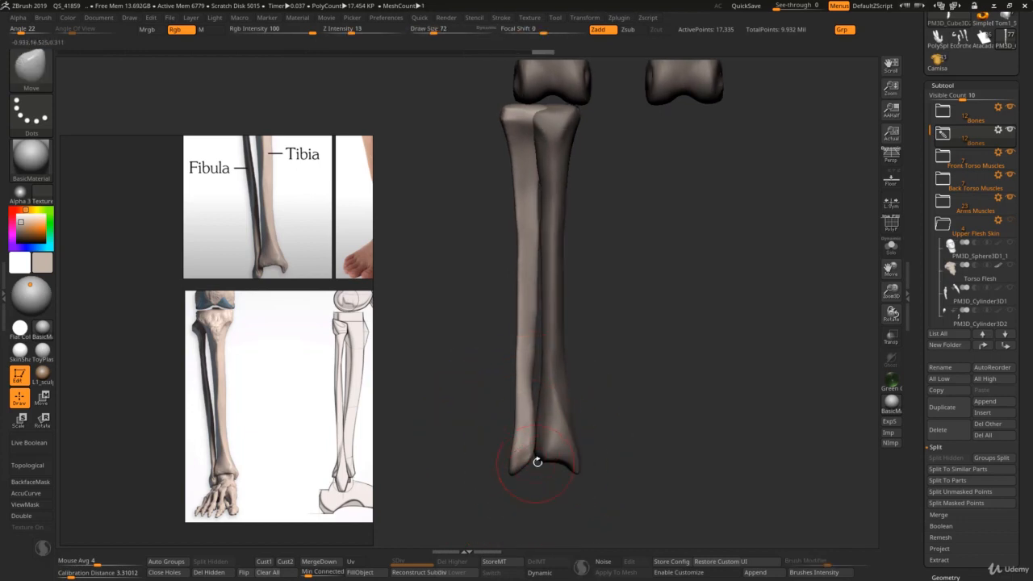
pyautogui.moveTo(538, 462); pyautogui.dragTo(516, 466, button='right')
# Step: Contour the fibula's shaft above the ankle with the Move brush at draw size 126
pyautogui.press('[')
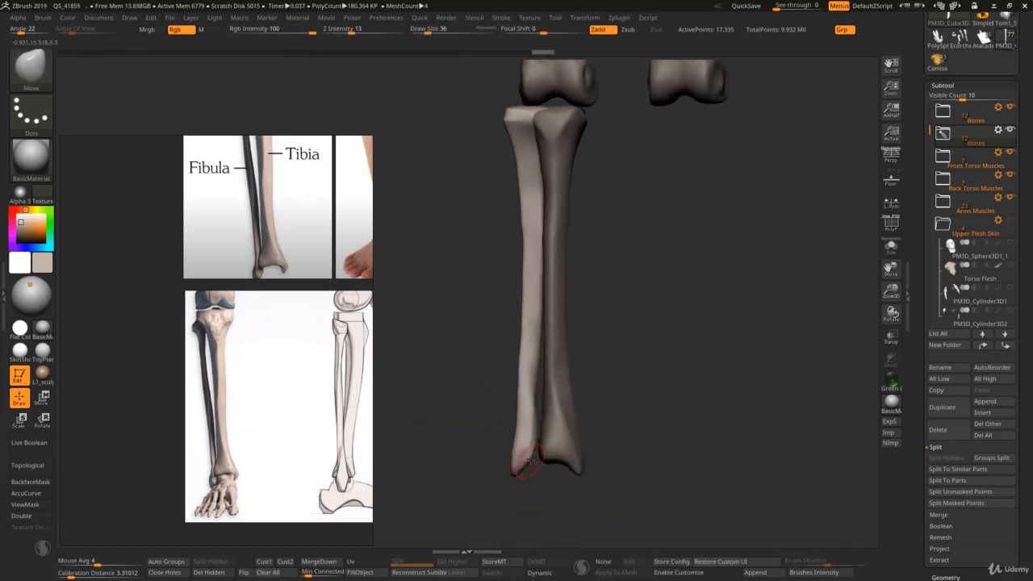
pyautogui.press(']')
pyautogui.press(']')
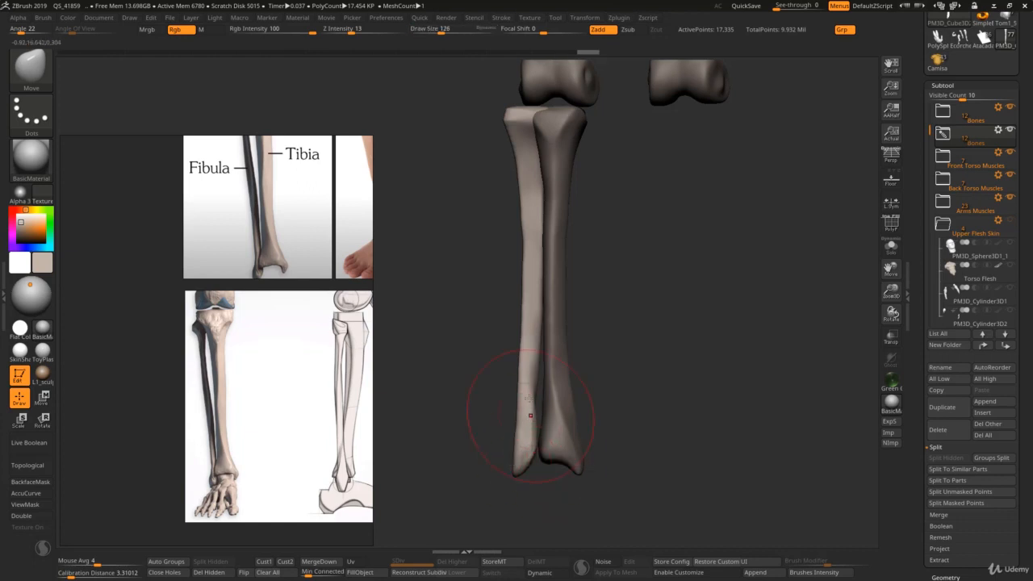
pyautogui.moveTo(539, 367)
pyautogui.mouseDown()
pyautogui.moveTo(527, 340)
pyautogui.moveTo(529, 360)
pyautogui.moveTo(536, 180)
pyautogui.mouseUp()
# Step: Pinch the fibula's shaft with the Pinch brush at draw size 121
pyautogui.press('b')
pyautogui.press('p')
pyautogui.press('i')
pyautogui.press('s')
pyautogui.click(527, 378)
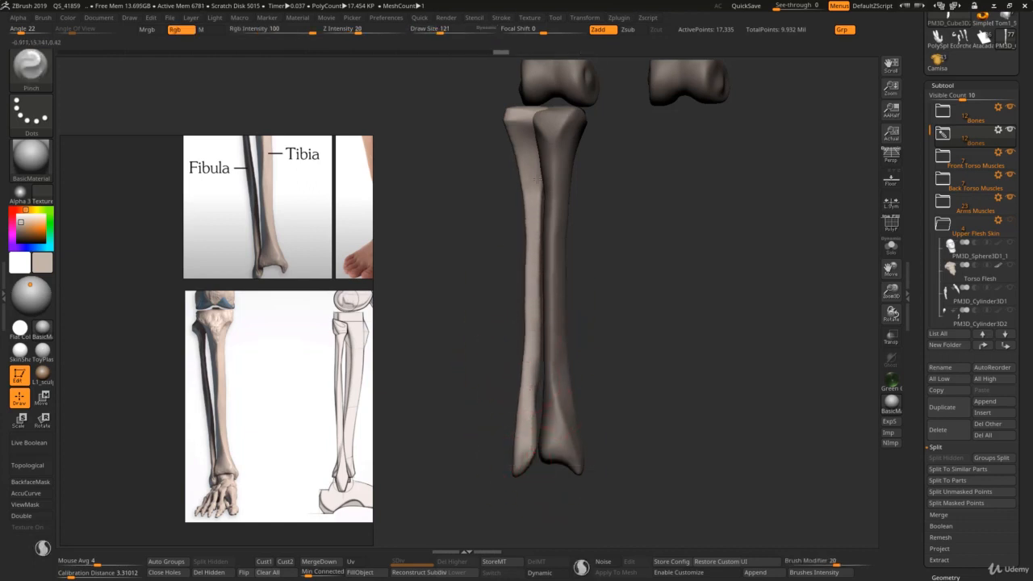
pyautogui.moveTo(532, 217); pyautogui.dragTo(539, 235, button='right')
# Step: Thicken the middle of the fibula's shaft with the Inflat brush
pyautogui.press('b')
pyautogui.press('i')
pyautogui.press('n')
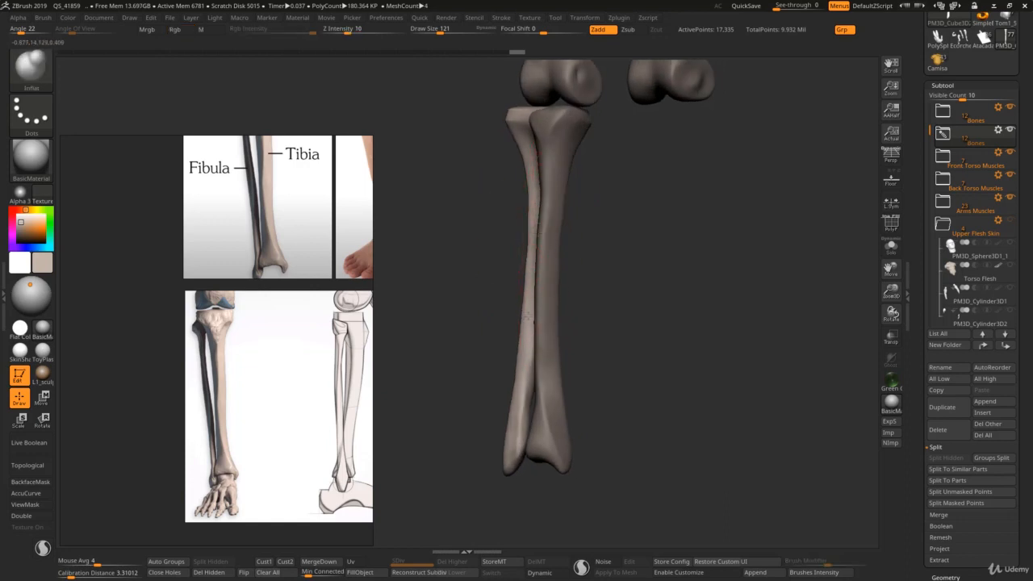
pyautogui.moveTo(527, 316); pyautogui.dragTo(525, 349)
pyautogui.moveTo(526, 346); pyautogui.dragTo(551, 342, button='right')
pyautogui.press('s')
pyautogui.click(527, 292)
pyautogui.moveTo(530, 261)
pyautogui.mouseDown(button='right')
pyautogui.moveTo(527, 165)
pyautogui.moveTo(510, 145)
pyautogui.mouseUp(button='right')
# Step: Build up the fibula's upper end with ClayBuildup at draw size 103 and smooth the added strokes
pyautogui.press('b')
pyautogui.press('c')
pyautogui.press('b')
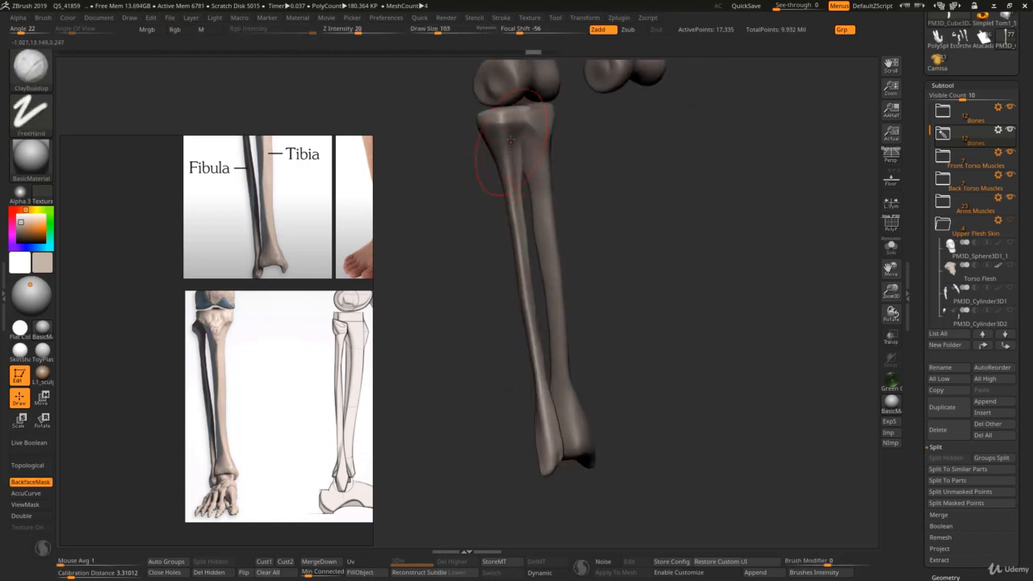
pyautogui.moveTo(500, 135); pyautogui.dragTo(497, 138)
pyautogui.moveTo(498, 138); pyautogui.dragTo(516, 137, button='right')
pyautogui.moveTo(477, 121); pyautogui.dragTo(472, 142)
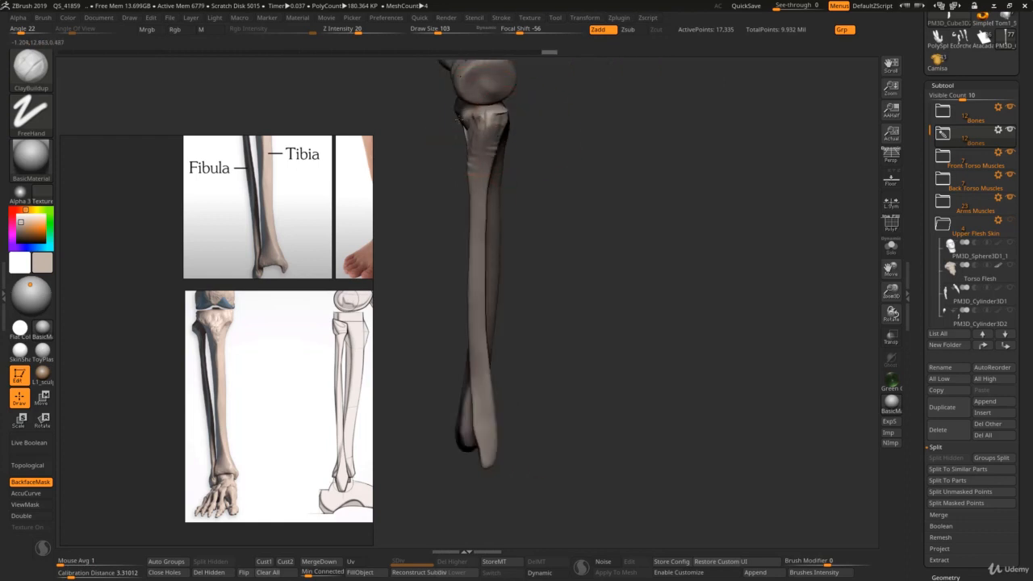
pyautogui.moveTo(466, 138); pyautogui.dragTo(482, 136, button='right')
pyautogui.moveTo(463, 150); pyautogui.dragTo(475, 108)
pyautogui.moveTo(513, 127); pyautogui.dragTo(475, 135, button='right')
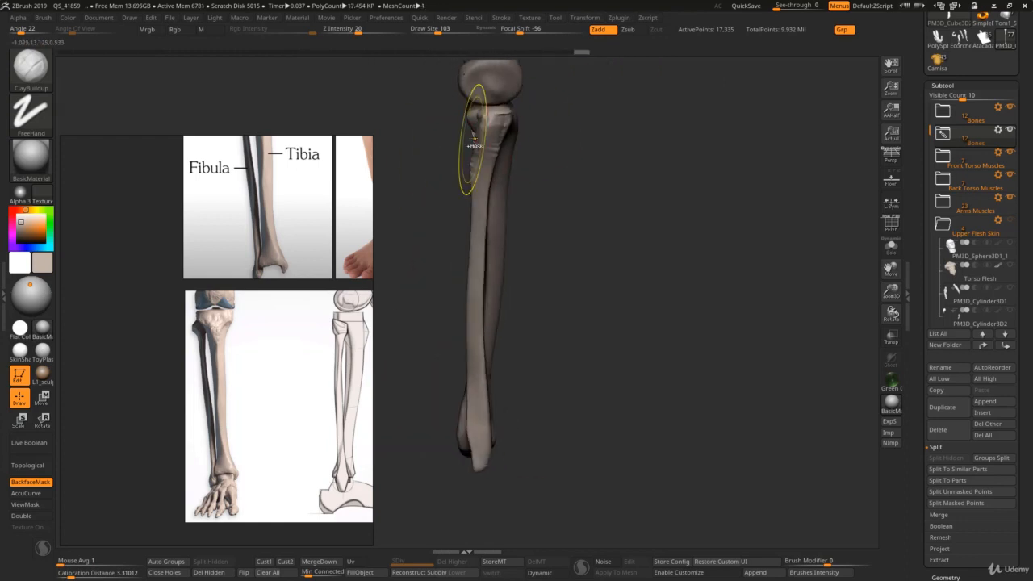
pyautogui.keyDown('shift'); pyautogui.moveTo(470, 143); pyautogui.dragTo(489, 136); pyautogui.keyUp('shift')
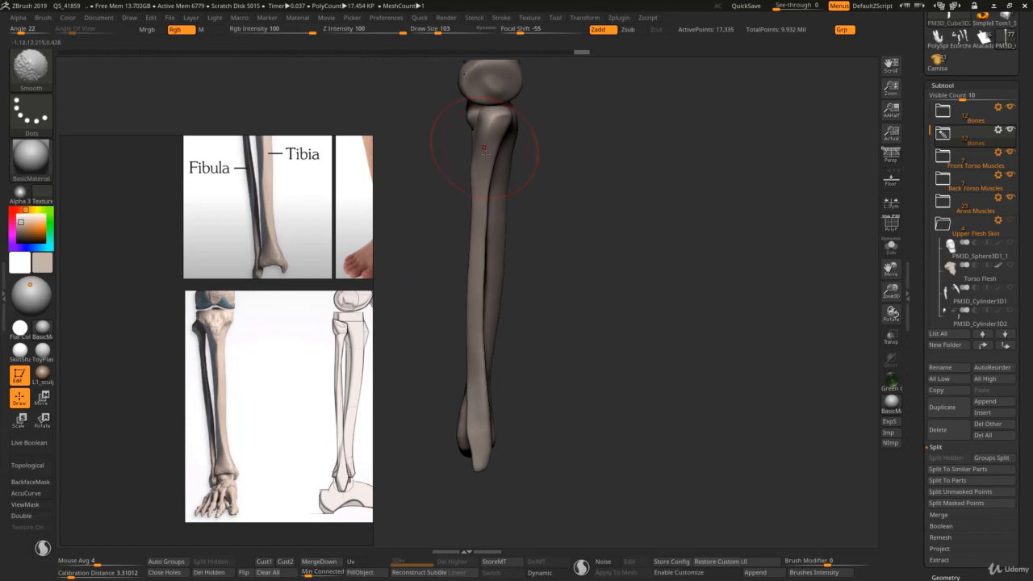
pyautogui.moveTo(484, 148); pyautogui.dragTo(494, 144, button='right')
pyautogui.keyDown('shift'); pyautogui.moveTo(494, 143); pyautogui.dragTo(505, 144); pyautogui.keyUp('shift')
# Step: Isolate the fibula and trim the sides of its head with TrimDynamic at draw size 103
pyautogui.hotkey('alt', 'shift', 's')
pyautogui.moveTo(505, 145)
pyautogui.keyDown('ctrl'); pyautogui.mouseDown(button='right')
pyautogui.moveTo(533, 161)
pyautogui.moveTo(523, 118)
pyautogui.mouseUp(button='right'); pyautogui.keyUp('ctrl')
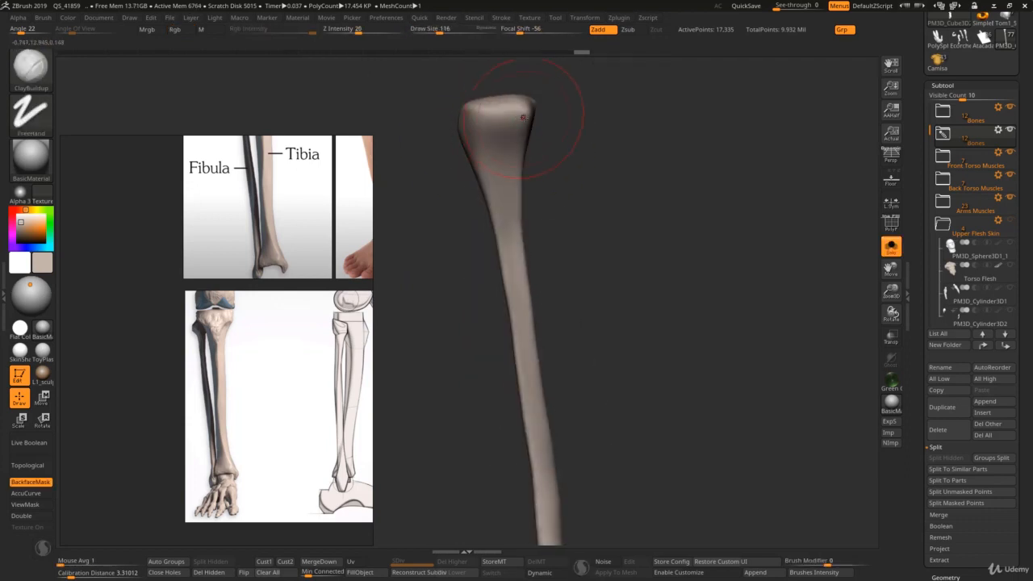
pyautogui.keyDown('shift'); pyautogui.moveTo(527, 108); pyautogui.dragTo(526, 147); pyautogui.keyUp('shift')
pyautogui.hotkey('ctrl', '1')
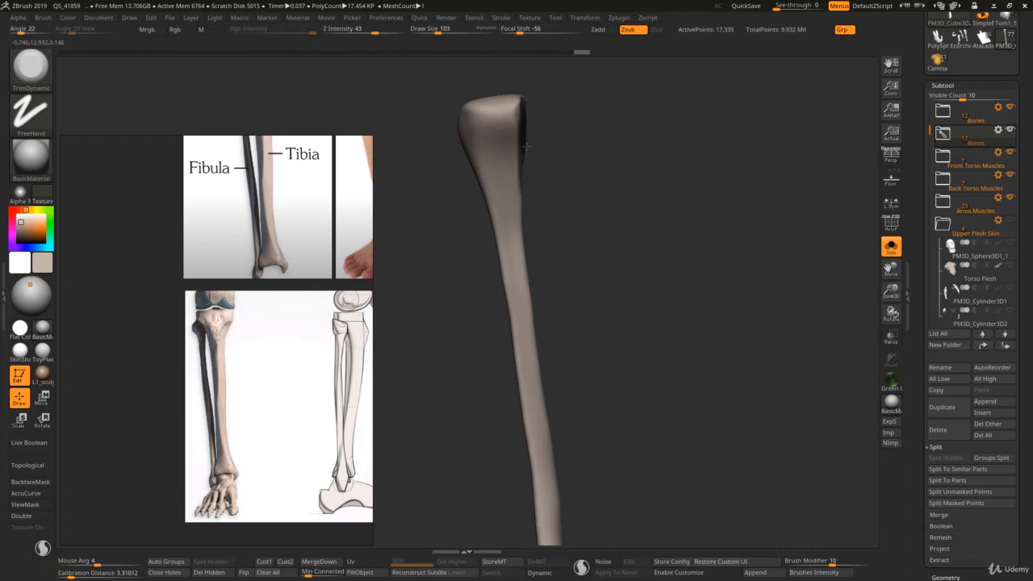
pyautogui.moveTo(524, 140); pyautogui.dragTo(562, 139, button='right')
pyautogui.moveTo(526, 105); pyautogui.dragTo(514, 127)
pyautogui.moveTo(570, 121); pyautogui.dragTo(541, 108, button='right')
pyautogui.moveTo(502, 115)
pyautogui.mouseDown()
pyautogui.moveTo(497, 106)
pyautogui.moveTo(505, 139)
pyautogui.mouseUp()
pyautogui.moveTo(526, 110); pyautogui.dragTo(526, 143)
pyautogui.moveTo(566, 143); pyautogui.dragTo(535, 151, button='right')
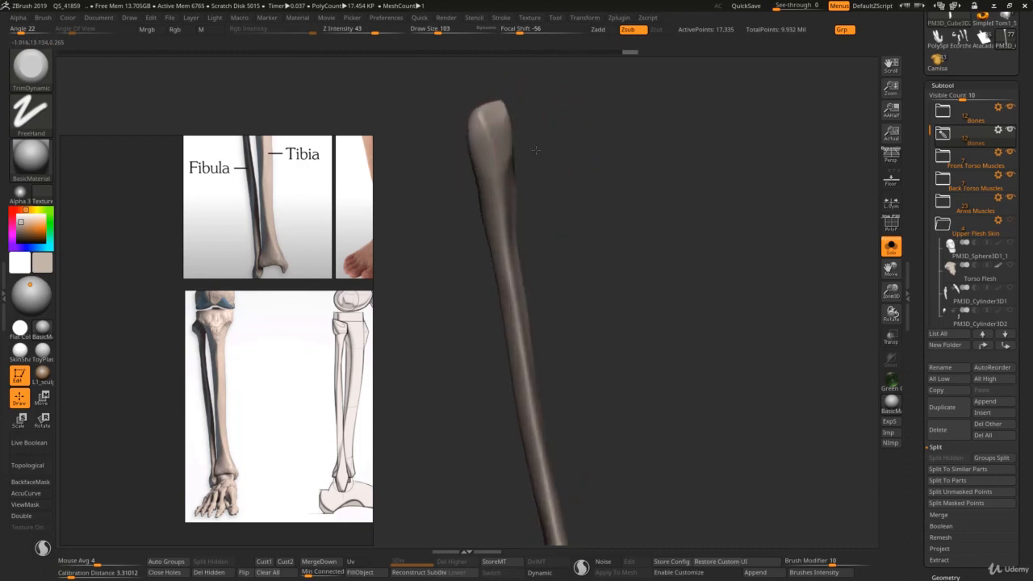
# Step: Trim the fibula from its head down into the upper shaft, and show the other bones again
pyautogui.moveTo(483, 118); pyautogui.dragTo(485, 195)
pyautogui.moveTo(542, 158); pyautogui.dragTo(496, 153, button='right')
pyautogui.moveTo(483, 118); pyautogui.dragTo(488, 168)
pyautogui.moveTo(528, 153); pyautogui.dragTo(478, 150, button='right')
pyautogui.moveTo(447, 121)
pyautogui.mouseDown()
pyautogui.moveTo(441, 171)
pyautogui.moveTo(449, 166)
pyautogui.moveTo(489, 248)
pyautogui.mouseUp()
pyautogui.moveTo(487, 235)
pyautogui.keyDown('ctrl'); pyautogui.mouseDown(button='right')
pyautogui.moveTo(468, 208)
pyautogui.moveTo(528, 231)
pyautogui.moveTo(488, 223)
pyautogui.moveTo(485, 247)
pyautogui.mouseUp(button='right'); pyautogui.keyUp('ctrl')
pyautogui.hotkey('alt', 's')
# Step: Adjust the outer contour of the fibula's head with the Move brush at draw size 46
pyautogui.press('[')
pyautogui.press('[')
pyautogui.press('[')
pyautogui.press('[')
pyautogui.press('[')
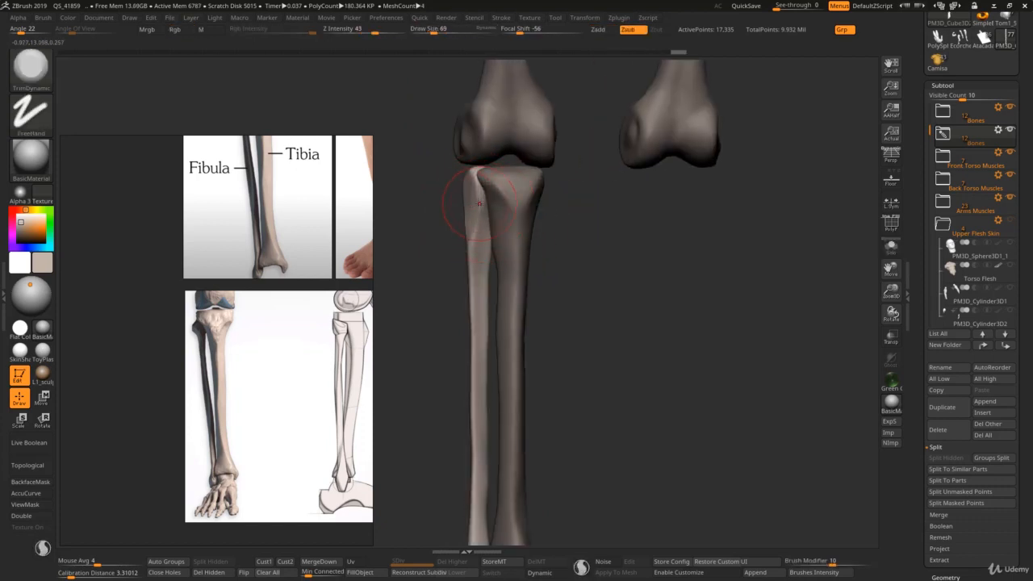
pyautogui.press('b')
pyautogui.press('m')
pyautogui.press('v')
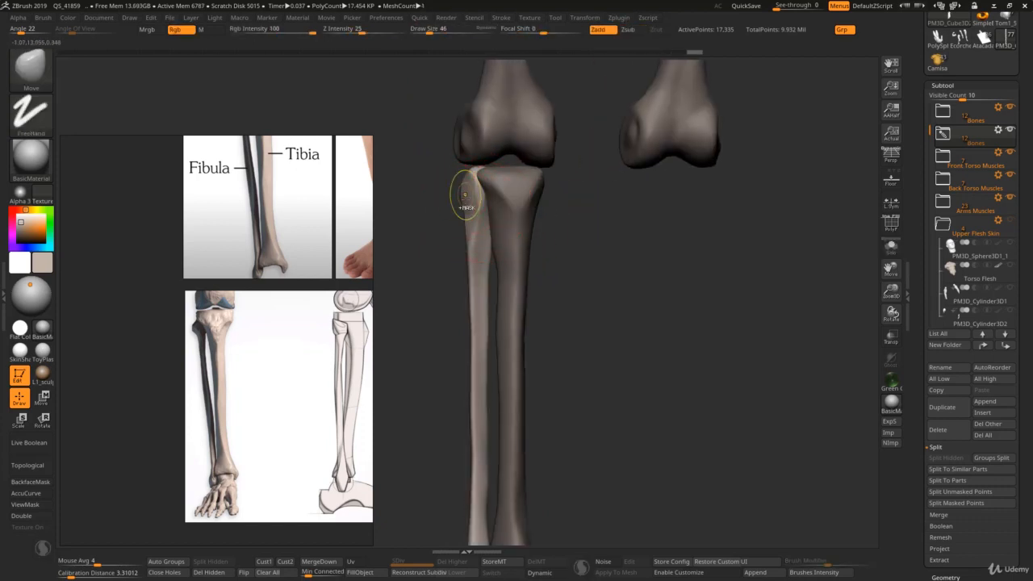
pyautogui.moveTo(461, 194); pyautogui.dragTo(471, 195, button='right')
# Step: Build up a knob on the outer side of the fibula's head with ClayBuildup at draw size 41
pyautogui.press('b')
pyautogui.press('c')
pyautogui.press('b')
pyautogui.press('s')
pyautogui.moveTo(469, 195); pyautogui.dragTo(468, 195)
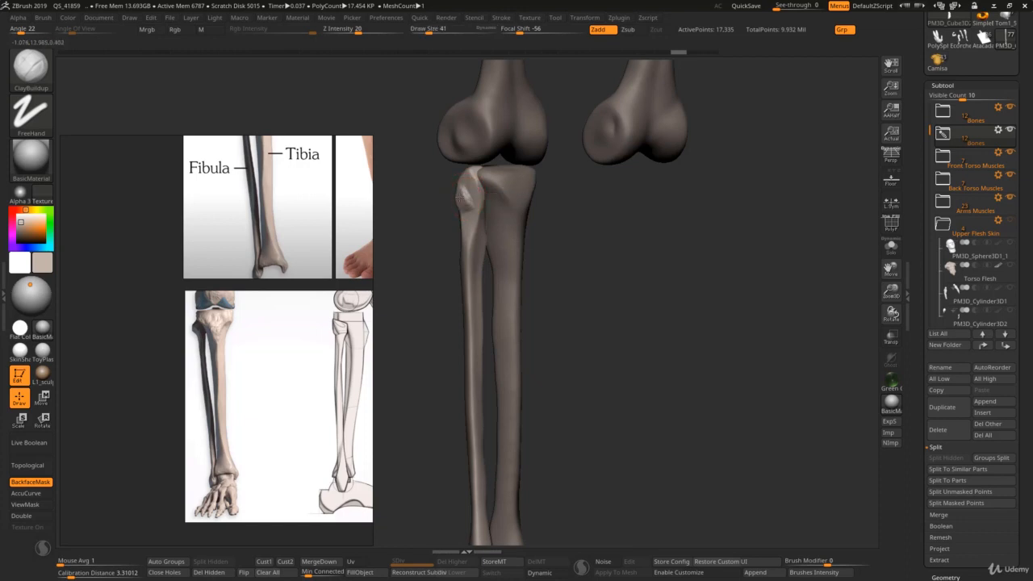
# Step: Crease the fibula's head with DamStandard and flatten it with TrimDynamic at draw size 62
pyautogui.press('b')
pyautogui.press('d')
pyautogui.press('s')
pyautogui.press('s')
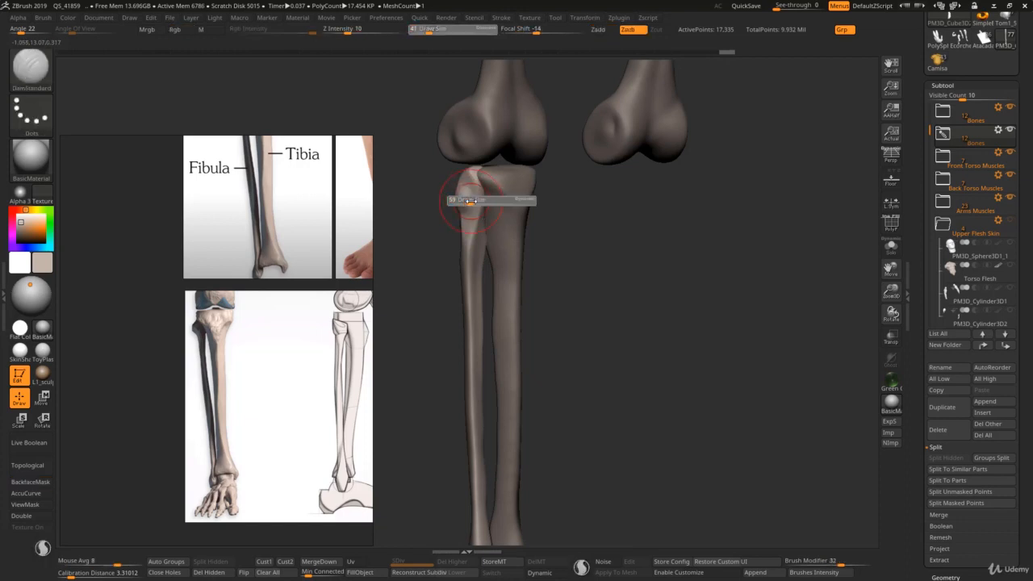
pyautogui.moveTo(467, 198); pyautogui.dragTo(482, 198)
pyautogui.press('b')
pyautogui.press('t')
pyautogui.press('d')
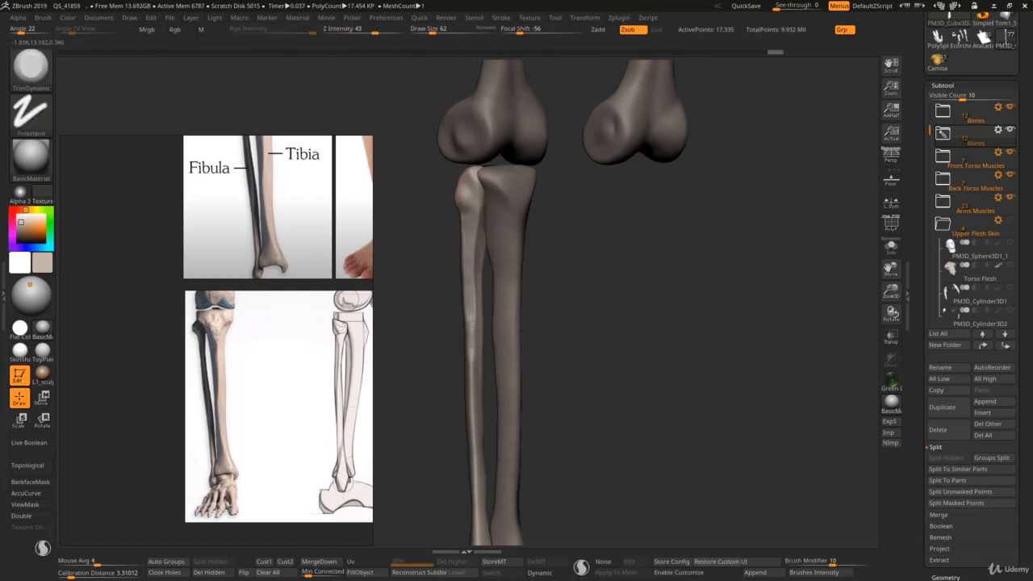
pyautogui.press('shift')
# Step: Isolate the fibula and trim the top of its head with TrimDynamic at draw size 79
pyautogui.hotkey('alt', 's')
pyautogui.press('s')
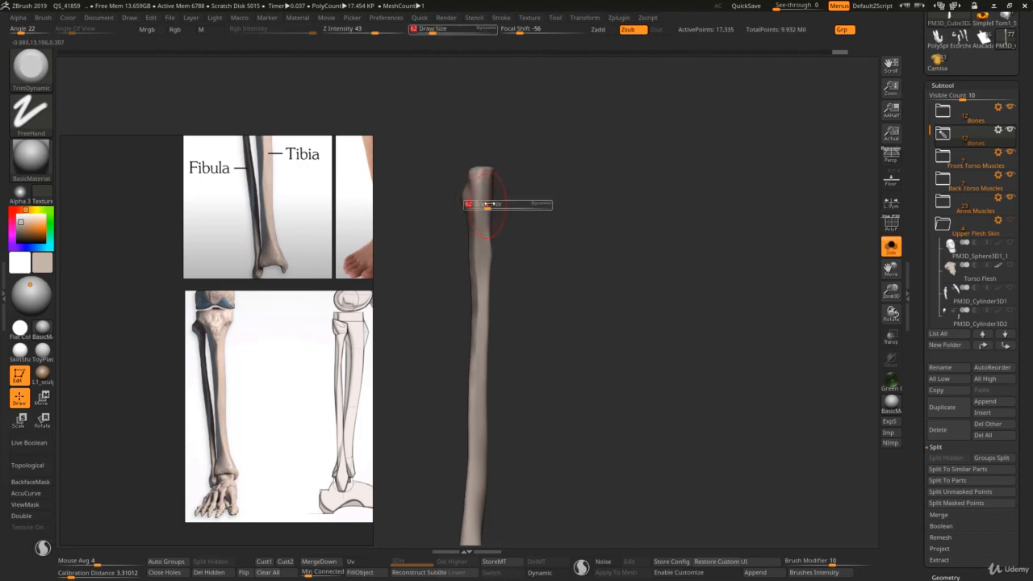
pyautogui.click(485, 205)
pyautogui.moveTo(489, 179); pyautogui.dragTo(470, 160, button='right')
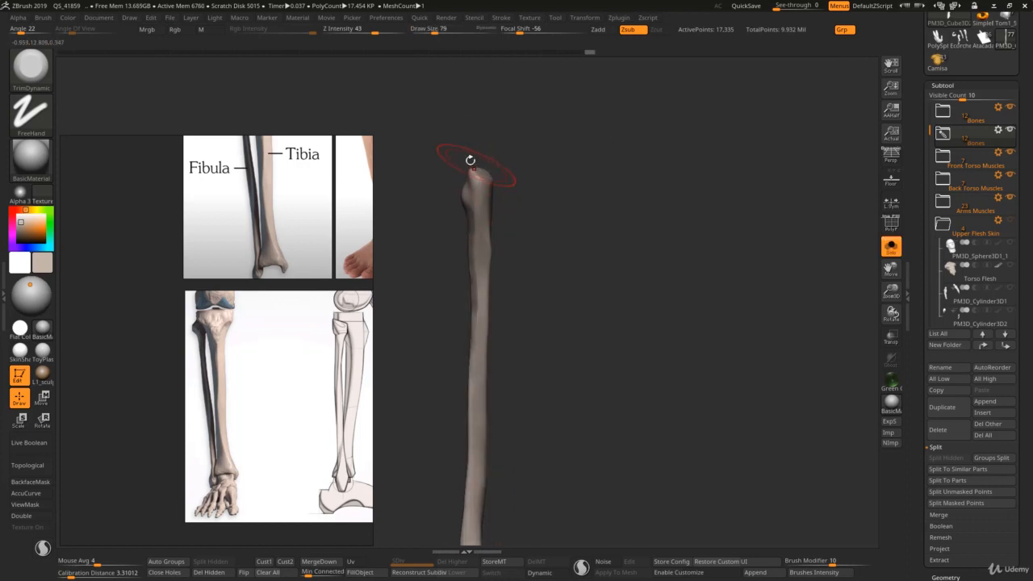
pyautogui.moveTo(468, 171); pyautogui.dragTo(479, 174)
pyautogui.moveTo(479, 174)
pyautogui.keyDown('ctrl'); pyautogui.mouseDown(button='right')
pyautogui.moveTo(485, 194)
pyautogui.moveTo(472, 176)
pyautogui.moveTo(465, 194)
pyautogui.mouseUp(button='right'); pyautogui.keyUp('ctrl')
pyautogui.press('s')
pyautogui.click(483, 180)
# Step: Carve a groove across the top of the fibula's head with DamStandard at draw size 72
pyautogui.press('b')
pyautogui.press('d')
pyautogui.press('s')
pyautogui.press('s')
pyautogui.click(480, 184)
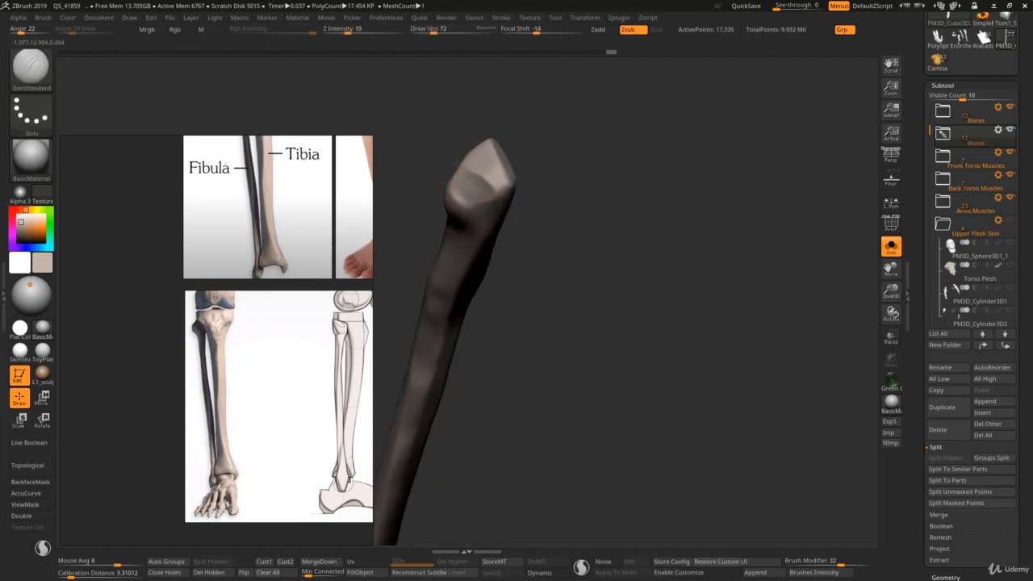
pyautogui.moveTo(473, 169); pyautogui.dragTo(486, 179)
pyautogui.press('s')
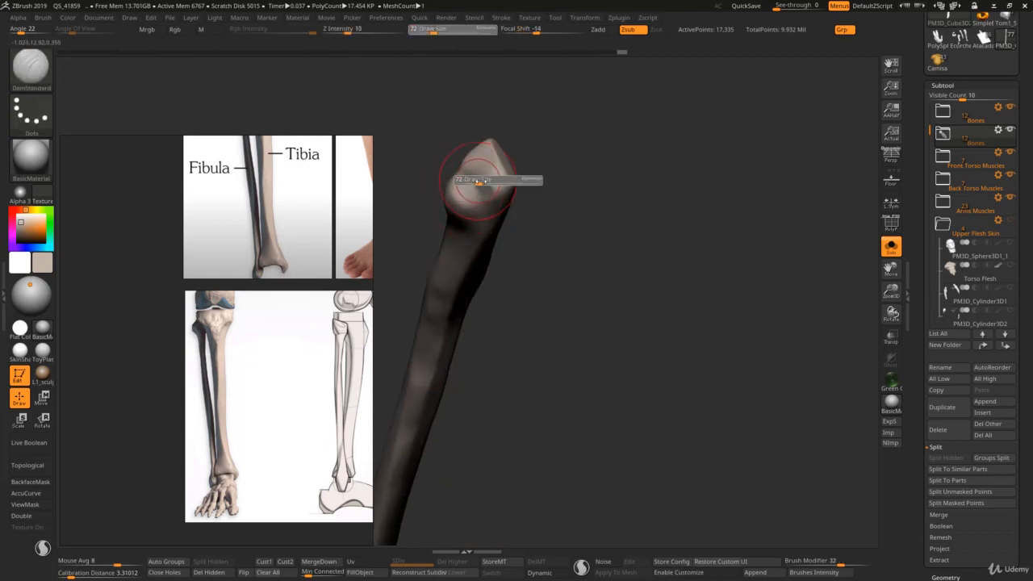
pyautogui.click(487, 177)
# Step: Trim and smooth the edges of the fibula's head with TrimDynamic, using draw sizes 79 and 52
pyautogui.press('b')
pyautogui.press('t')
pyautogui.press('d')
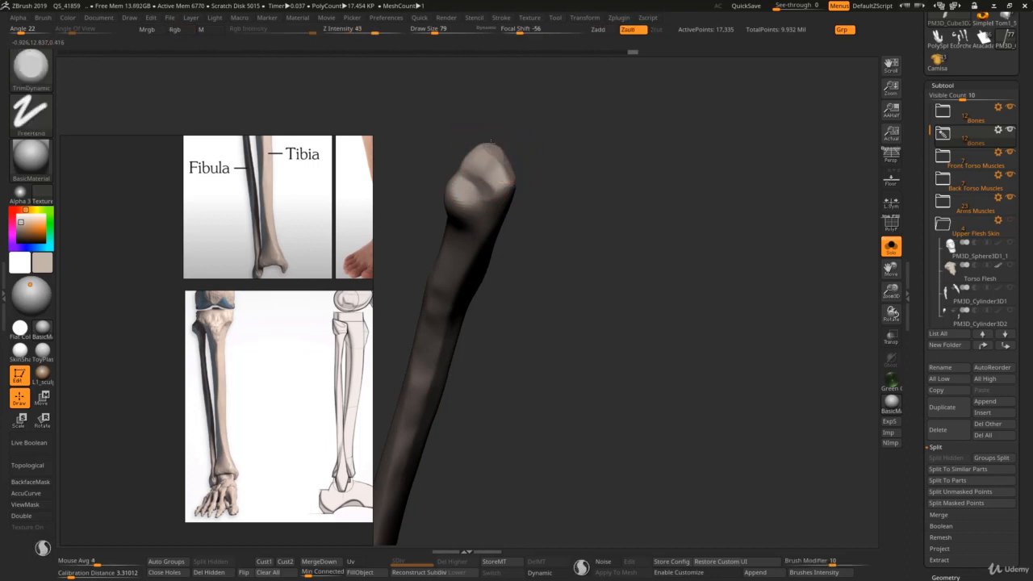
pyautogui.keyDown('shift'); pyautogui.moveTo(517, 182); pyautogui.dragTo(501, 183, button='right'); pyautogui.keyUp('shift')
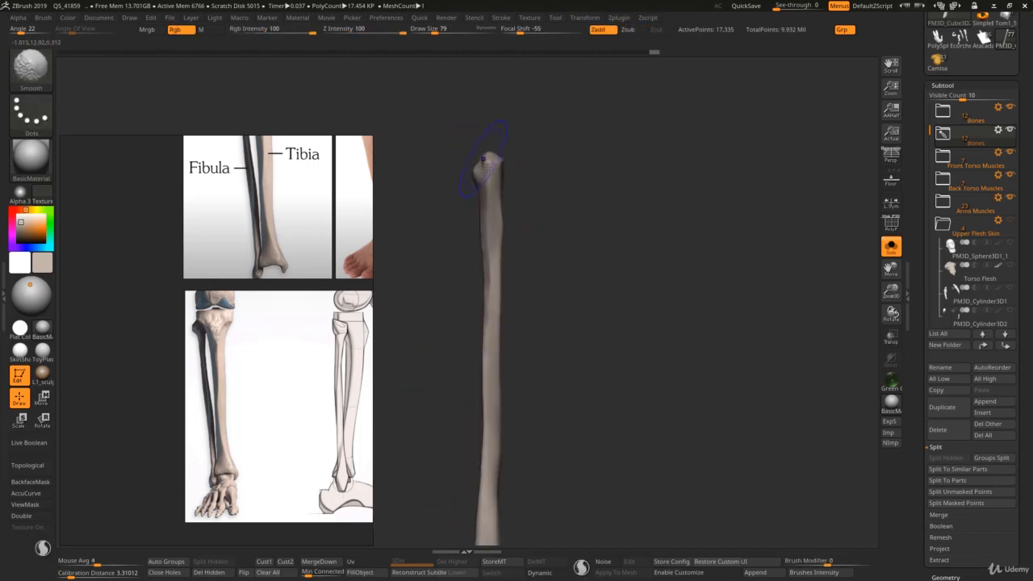
pyautogui.press('s')
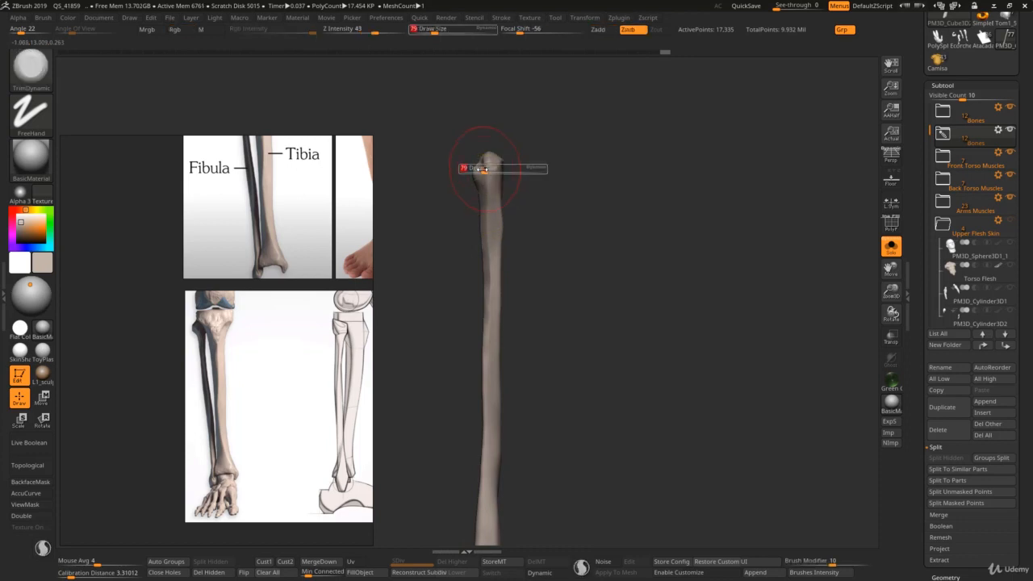
pyautogui.click(472, 171)
pyautogui.keyDown('ctrl'); pyautogui.moveTo(470, 175); pyautogui.dragTo(484, 203, button='right'); pyautogui.keyUp('ctrl')
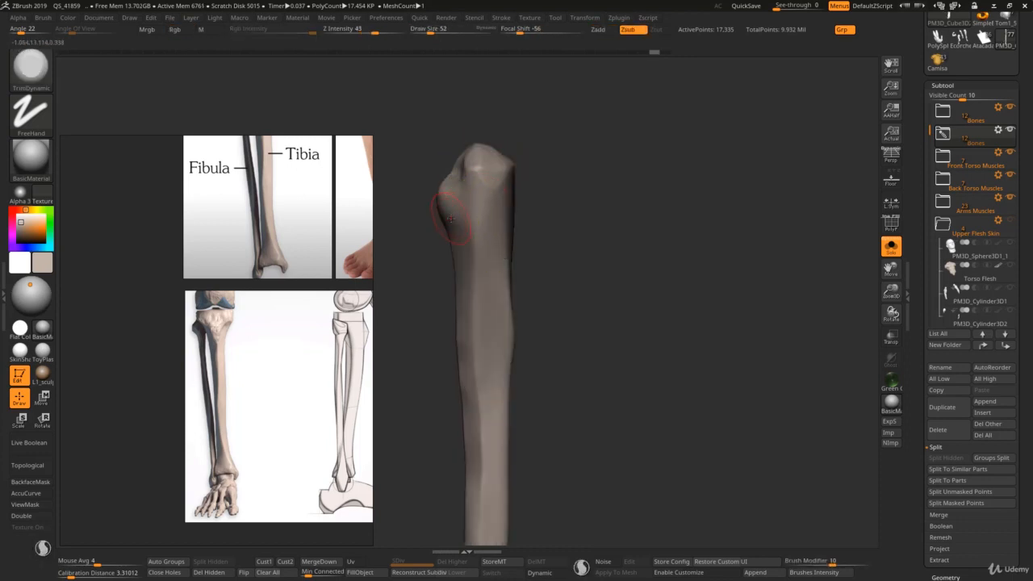
# Step: Trim the fibula's head and neck at draw size 99 following the enlarged knee reference, then show the other bones
pyautogui.press('s')
pyautogui.click(445, 206)
pyautogui.press('s')
pyautogui.click(463, 225)
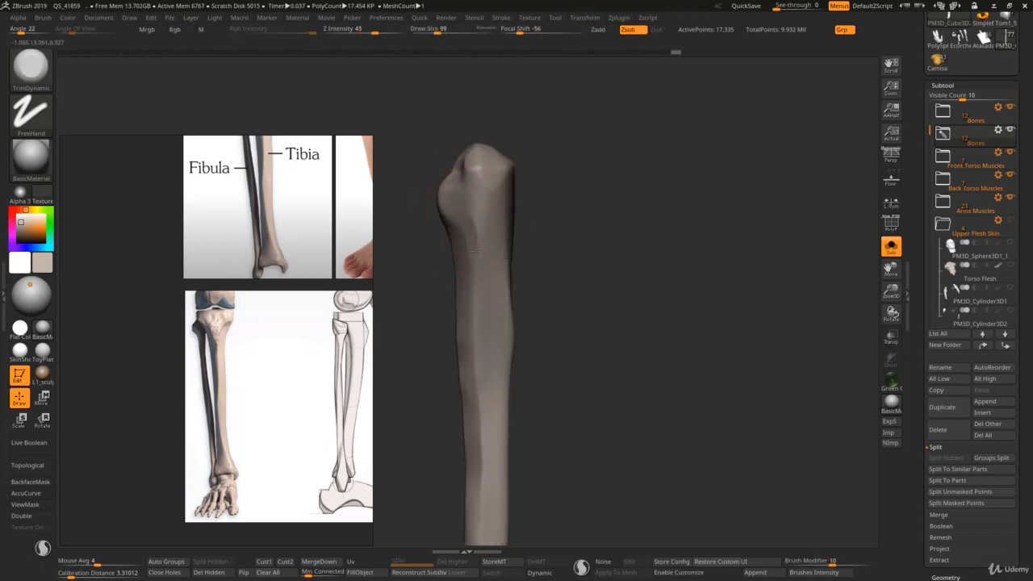
pyautogui.press('s')
pyautogui.scroll(5, 226, 335)
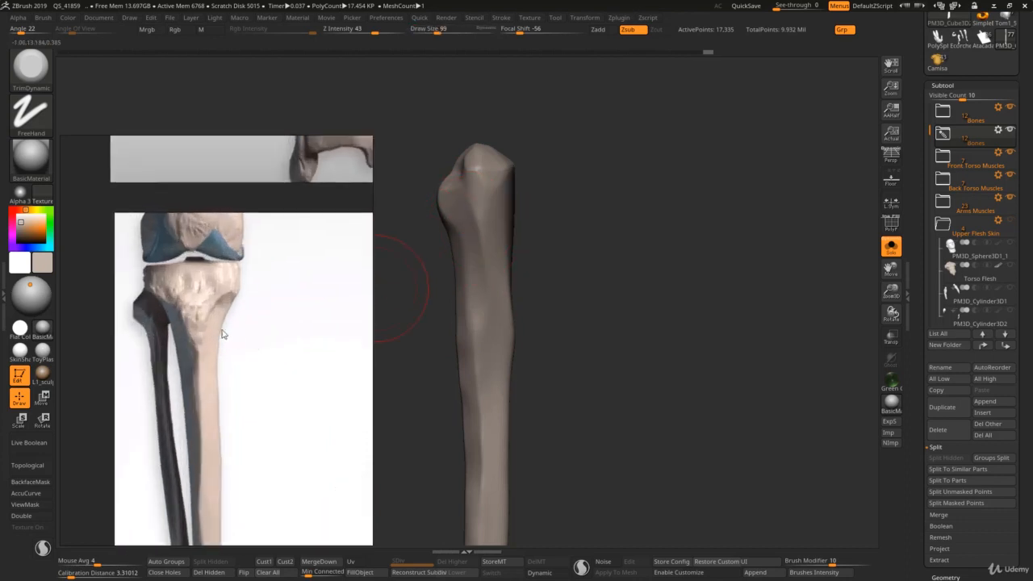
pyautogui.moveTo(227, 337); pyautogui.dragTo(274, 348, button='middle')
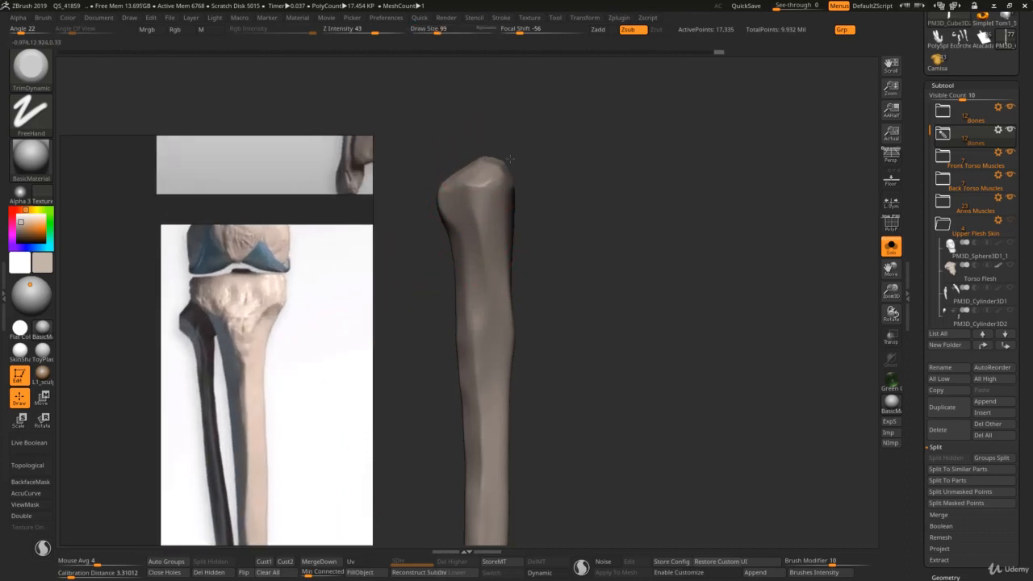
pyautogui.hotkey('alt', 's')
# Step: Refine the fibula's shaft and lower end with TrimDynamic, comparing them with the ankle and foot reference
pyautogui.keyDown('ctrl'); pyautogui.moveTo(515, 247); pyautogui.dragTo(519, 264, button='right'); pyautogui.keyUp('ctrl')
pyautogui.press('s')
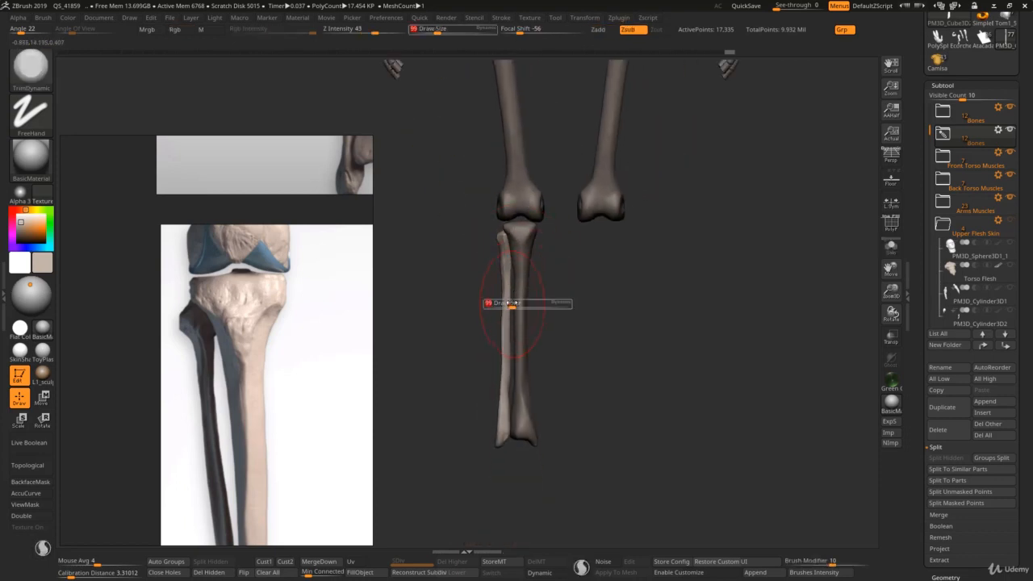
pyautogui.click(508, 304)
pyautogui.keyDown('alt'); pyautogui.moveTo(514, 306); pyautogui.dragTo(519, 247, button='right'); pyautogui.keyUp('alt')
pyautogui.scroll(-1, 254, 432)
pyautogui.moveTo(257, 536); pyautogui.dragTo(256, 295, button='middle')
pyautogui.keyDown('ctrl'); pyautogui.moveTo(501, 371); pyautogui.dragTo(494, 385, button='right'); pyautogui.keyUp('ctrl')
# Step: Shape the fibula's lower end at the ankle with the Move brush at draw size 76
pyautogui.press('s')
pyautogui.click(502, 386)
pyautogui.press('s')
pyautogui.click(497, 384)
pyautogui.press('b')
pyautogui.press('m')
pyautogui.press('v')
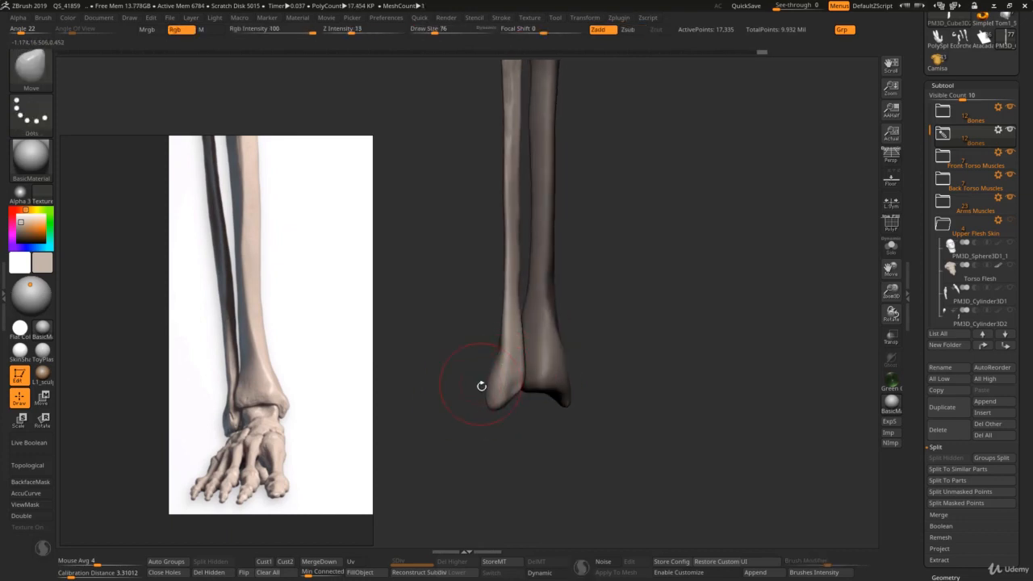
pyautogui.moveTo(482, 387); pyautogui.dragTo(552, 386, button='right')
# Step: Reposition the fibula's lower end in side view with the Move brush, enlarging the draw size to 126 and 271
pyautogui.press('s')
pyautogui.click(483, 379)
pyautogui.moveTo(482, 378); pyautogui.dragTo(465, 376)
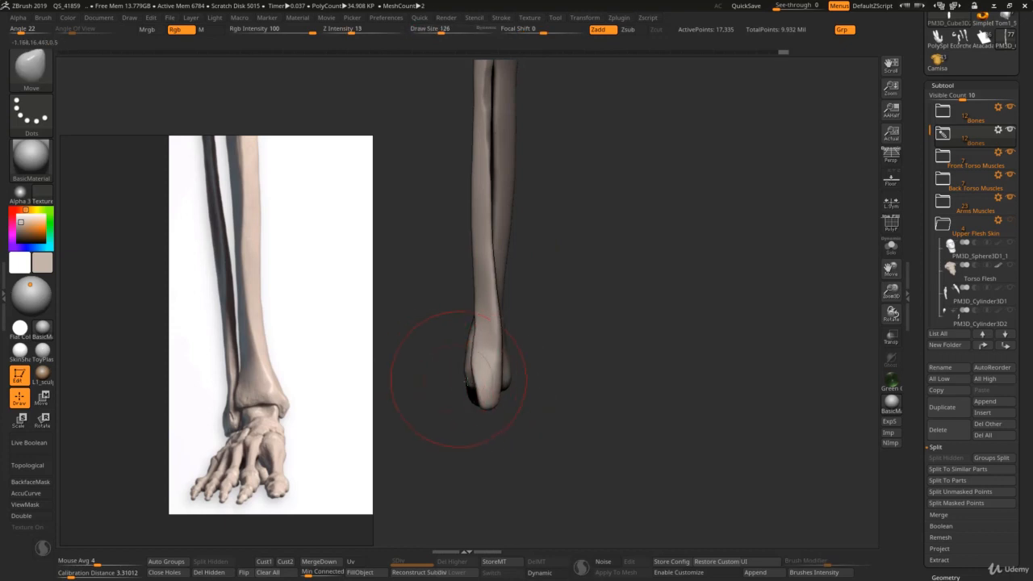
pyautogui.press('s')
pyautogui.click(481, 377)
pyautogui.press('s')
pyautogui.click(499, 376)
pyautogui.press('s')
pyautogui.click(499, 369)
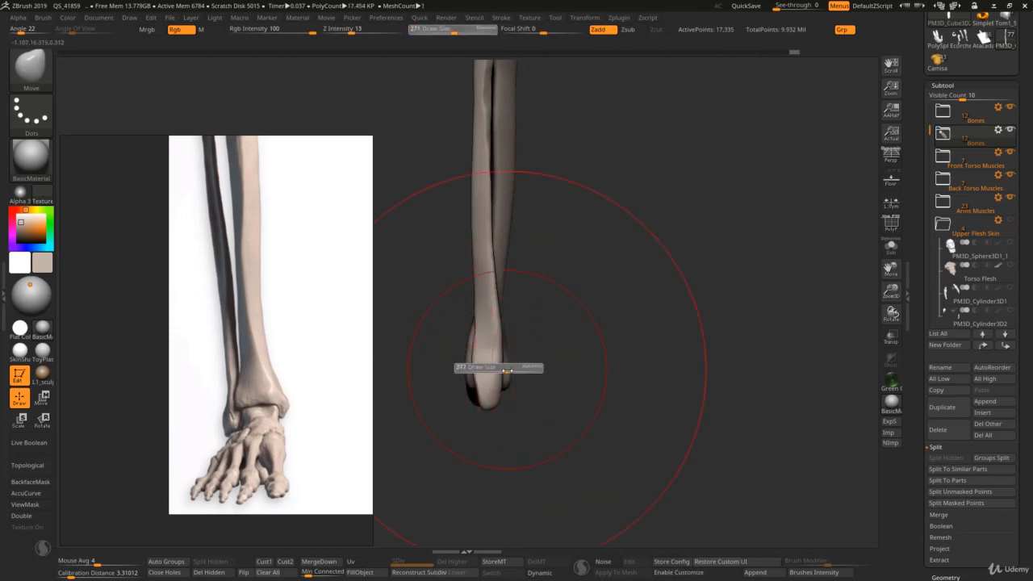
pyautogui.keyDown('alt'); pyautogui.moveTo(487, 359); pyautogui.dragTo(463, 232, button='right'); pyautogui.keyUp('alt')
pyautogui.moveTo(454, 313)
pyautogui.keyDown('alt'); pyautogui.mouseDown(button='right')
pyautogui.moveTo(496, 460)
pyautogui.moveTo(482, 343)
pyautogui.mouseUp(button='right'); pyautogui.keyUp('alt')
# Step: Bring the full set of leg references back into view beside the whole lower leg, with the draw size at 206
pyautogui.press('s')
pyautogui.click(483, 367)
pyautogui.keyDown('alt'); pyautogui.moveTo(307, 358); pyautogui.dragTo(251, 301, button='right'); pyautogui.keyUp('alt')
pyautogui.keyDown('alt'); pyautogui.moveTo(368, 348); pyautogui.dragTo(282, 406); pyautogui.keyUp('alt')
pyautogui.keyDown('ctrl'); pyautogui.moveTo(515, 411); pyautogui.dragTo(536, 484, button='right'); pyautogui.keyUp('ctrl')
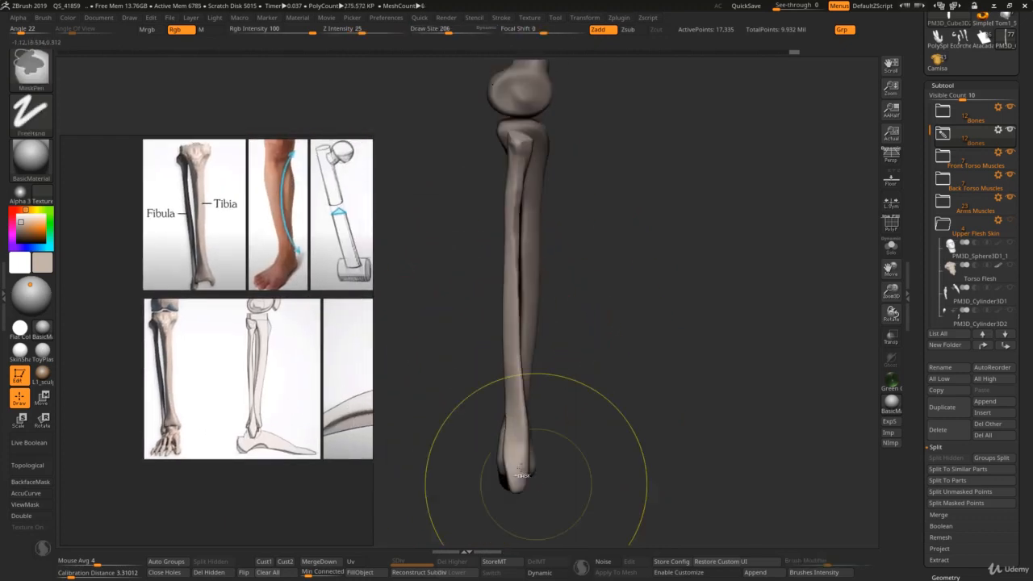
# Step: Adjust the tibia's lower end at the ankle in side view with the Move brush at draw sizes 79 and 62
pyautogui.press('s')
pyautogui.click(493, 469)
pyautogui.keyDown('alt'); pyautogui.click(500, 468); pyautogui.keyUp('alt')
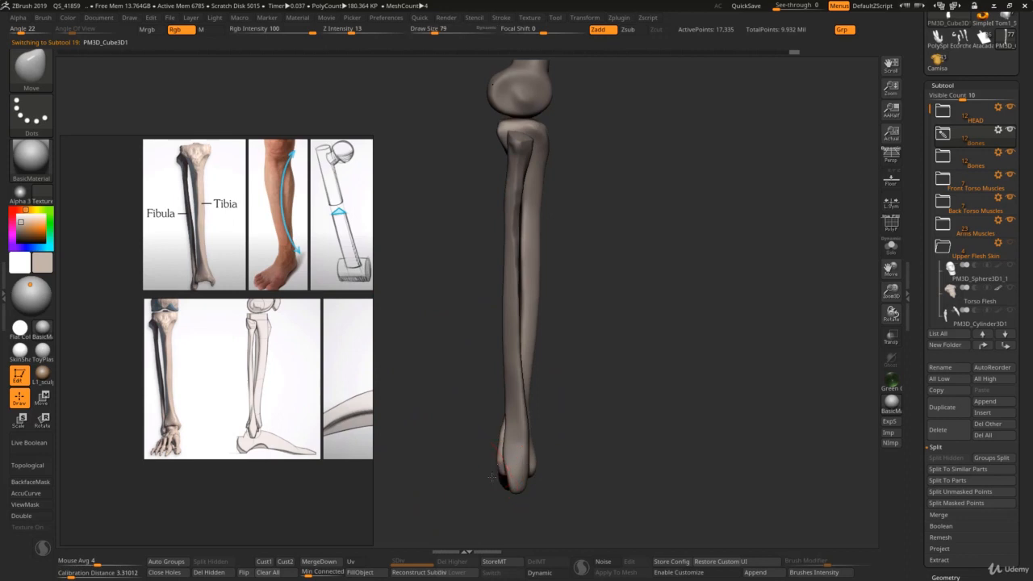
pyautogui.moveTo(489, 464); pyautogui.dragTo(487, 464)
pyautogui.press('s')
pyautogui.click(497, 460)
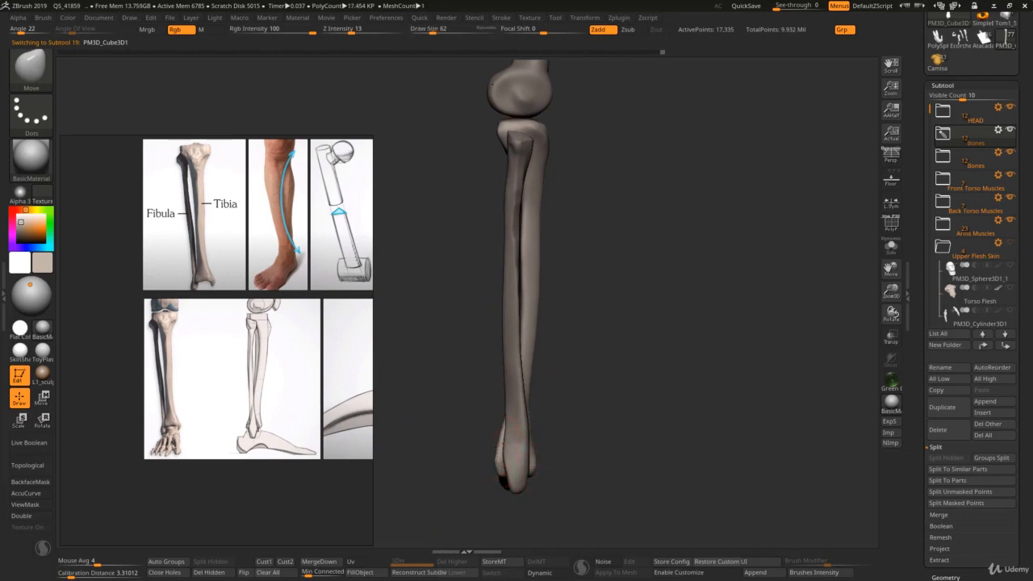
pyautogui.press('s')
pyautogui.click(509, 438)
# Step: Refine the fibula's shaft and lower end in side view with the Move brush at draw sizes 112, 108 and 91
pyautogui.press('s')
pyautogui.keyDown('alt'); pyautogui.click(517, 367); pyautogui.keyUp('alt')
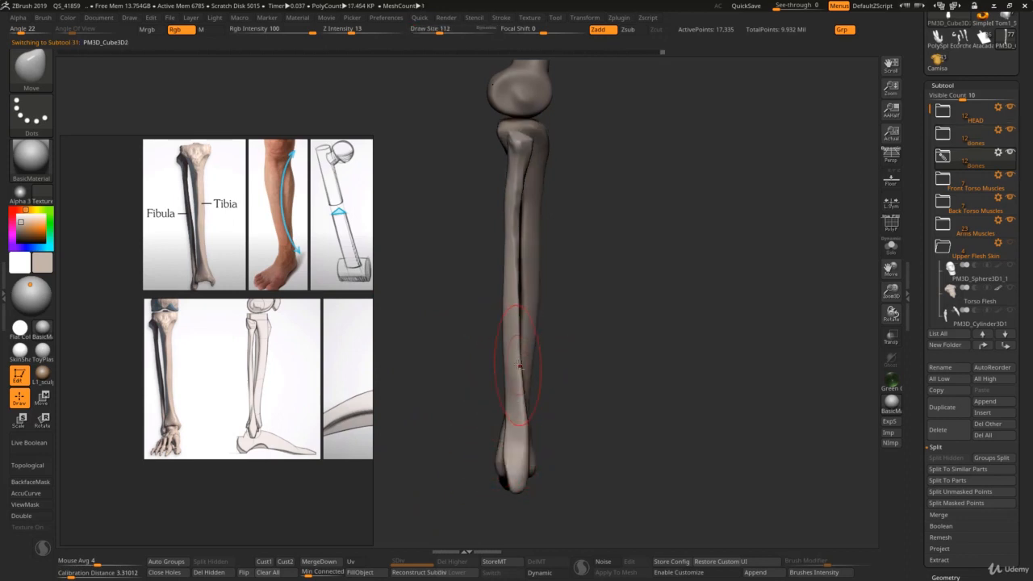
pyautogui.keyDown('ctrl'); pyautogui.moveTo(516, 363); pyautogui.dragTo(507, 211, button='right'); pyautogui.keyUp('ctrl')
pyautogui.keyDown('shift'); pyautogui.moveTo(510, 184); pyautogui.dragTo(508, 160); pyautogui.keyUp('shift')
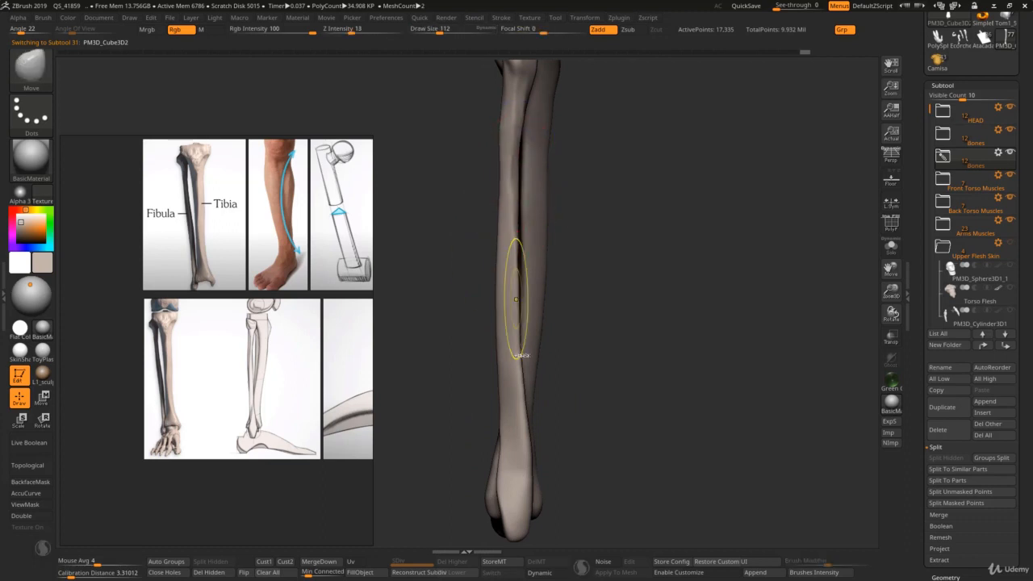
pyautogui.keyDown('ctrl'); pyautogui.moveTo(517, 299); pyautogui.dragTo(516, 376, button='right'); pyautogui.keyUp('ctrl')
pyautogui.press('s')
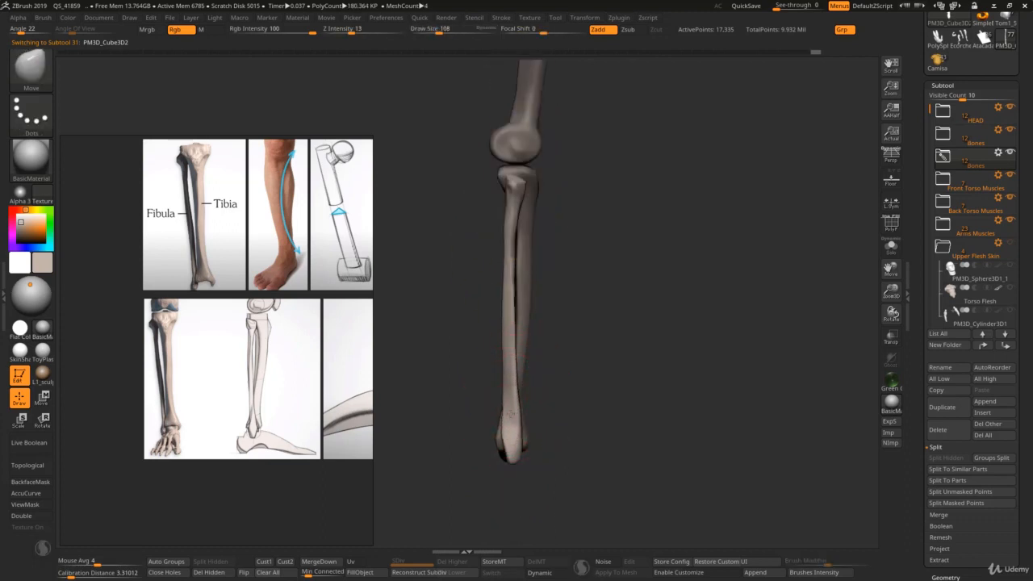
pyautogui.press('s')
pyautogui.click(516, 411)
pyautogui.press('s')
pyautogui.click(516, 367)
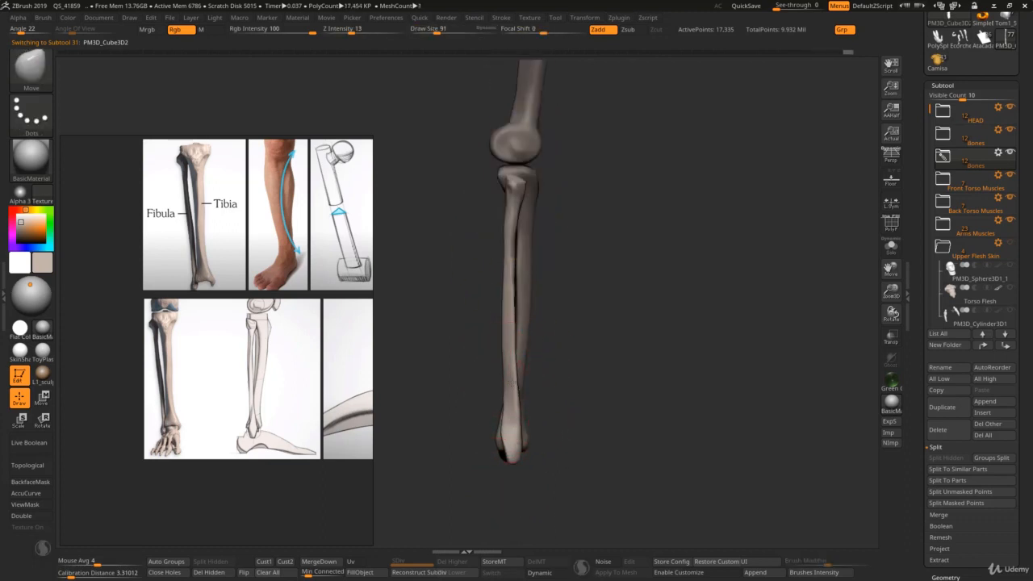
pyautogui.moveTo(511, 332); pyautogui.dragTo(518, 341)
# Step: Shift the fibula's upper end away from the tibia in side view with the Move brush, enlarging the draw size to 135 and 292
pyautogui.press('s')
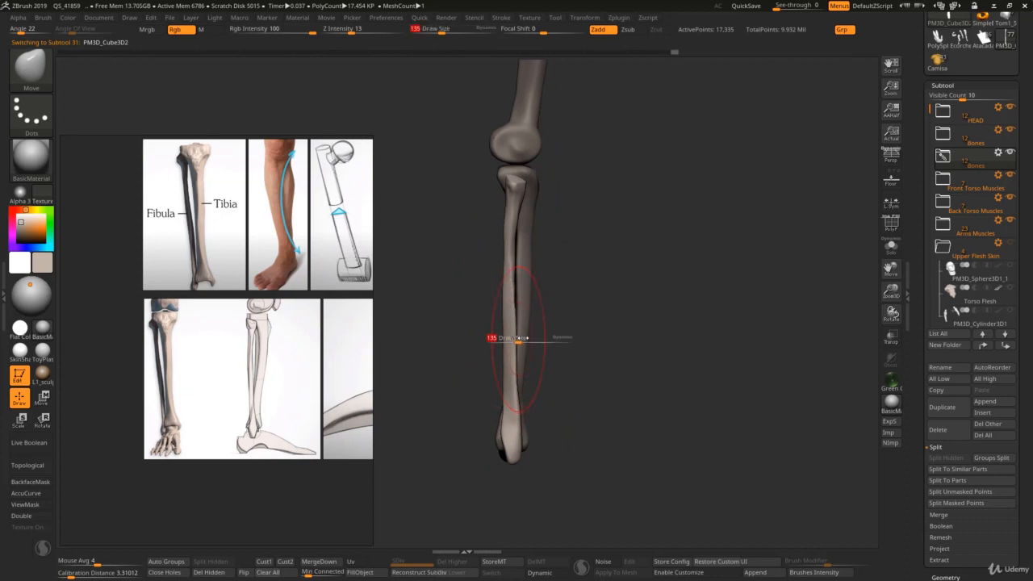
pyautogui.click(529, 341)
pyautogui.press('s')
pyautogui.click(513, 229)
pyautogui.press('s')
pyautogui.click(512, 218)
pyautogui.moveTo(512, 210); pyautogui.dragTo(493, 183)
pyautogui.press('s')
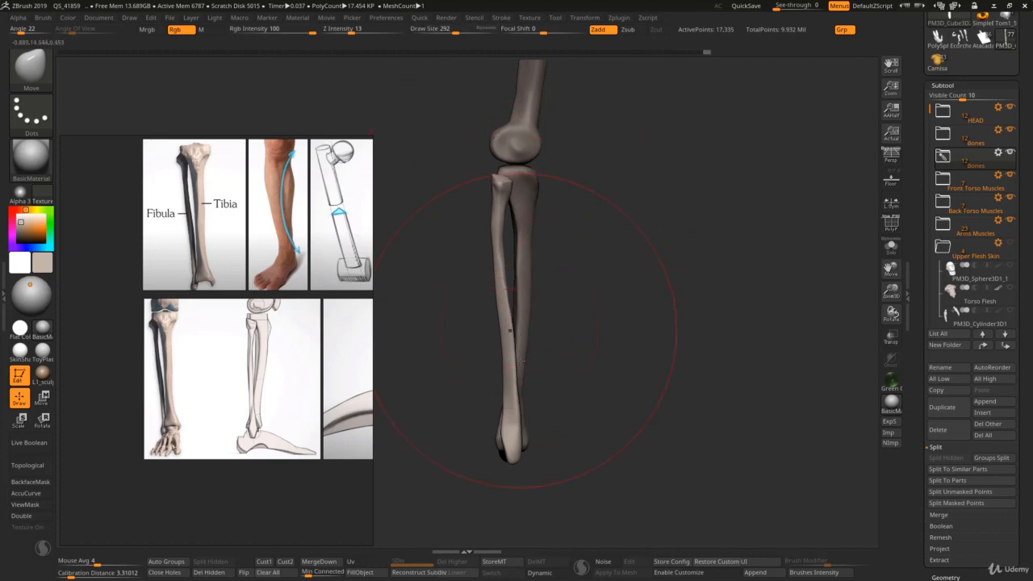
# Step: Offset the fibula's lower end from the tibia at the ankle with the Move brush, setting the draw size to 238
pyautogui.press('s')
pyautogui.click(513, 374)
pyautogui.moveTo(511, 381); pyautogui.dragTo(497, 432)
pyautogui.press('s')
pyautogui.click(497, 426)
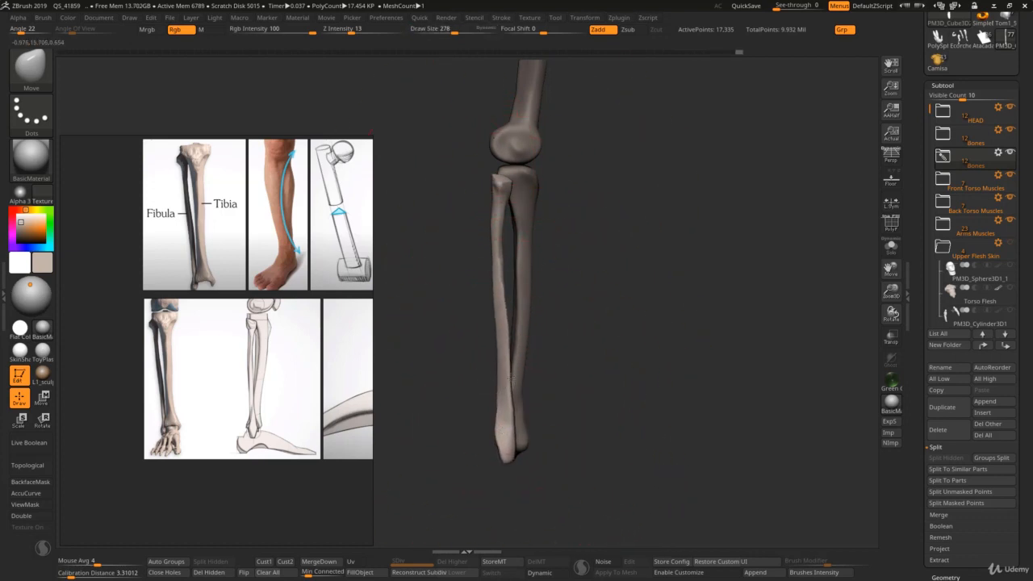
# Step: Straighten the fibula's shaft and reposition its head below the knee with the Move brush at draw sizes 177 and 285
pyautogui.press('s')
pyautogui.moveTo(501, 276)
pyautogui.mouseDown()
pyautogui.moveTo(504, 249)
pyautogui.moveTo(509, 266)
pyautogui.mouseUp()
pyautogui.click(493, 255)
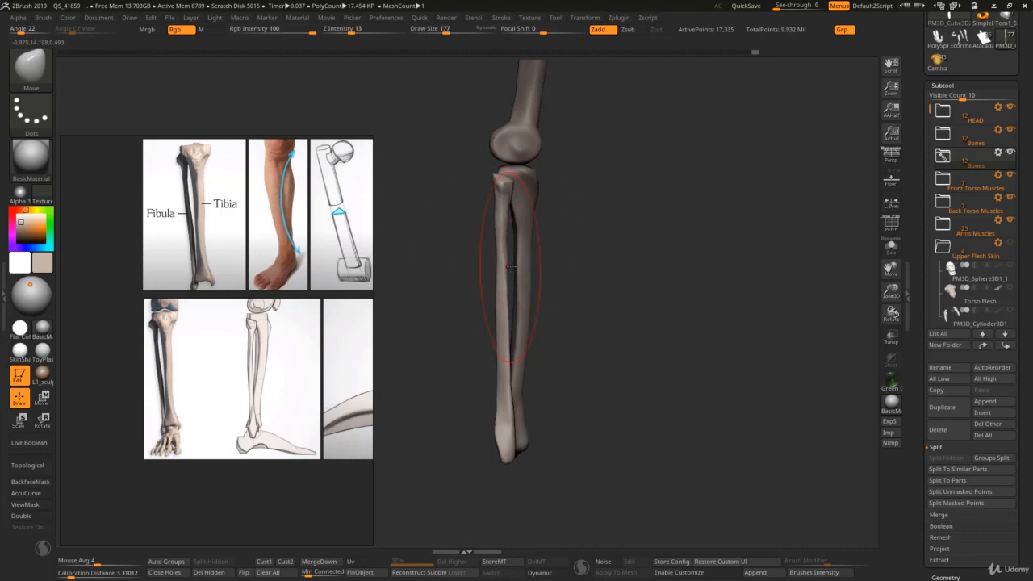
pyautogui.press('s')
pyautogui.click(516, 271)
pyautogui.moveTo(486, 168)
pyautogui.mouseDown()
pyautogui.moveTo(510, 171)
pyautogui.moveTo(509, 212)
pyautogui.mouseUp()
pyautogui.press('s')
pyautogui.click(508, 221)
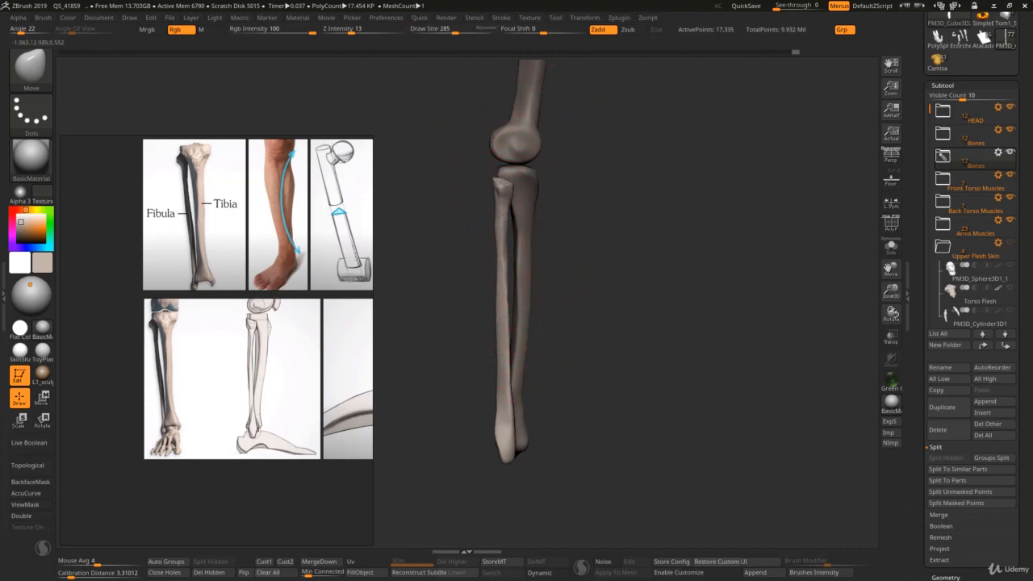
# Step: Fit the fibula against the tibia from the front with the Move brush, setting the draw size to 183
pyautogui.keyDown('ctrl'); pyautogui.moveTo(491, 379); pyautogui.dragTo(453, 283, button='right'); pyautogui.keyUp('ctrl')
pyautogui.moveTo(453, 282); pyautogui.dragTo(410, 322, button='right')
pyautogui.keyDown('ctrl'); pyautogui.moveTo(480, 317); pyautogui.dragTo(506, 334, button='right'); pyautogui.keyUp('ctrl')
pyautogui.press('s')
pyautogui.click(508, 324)
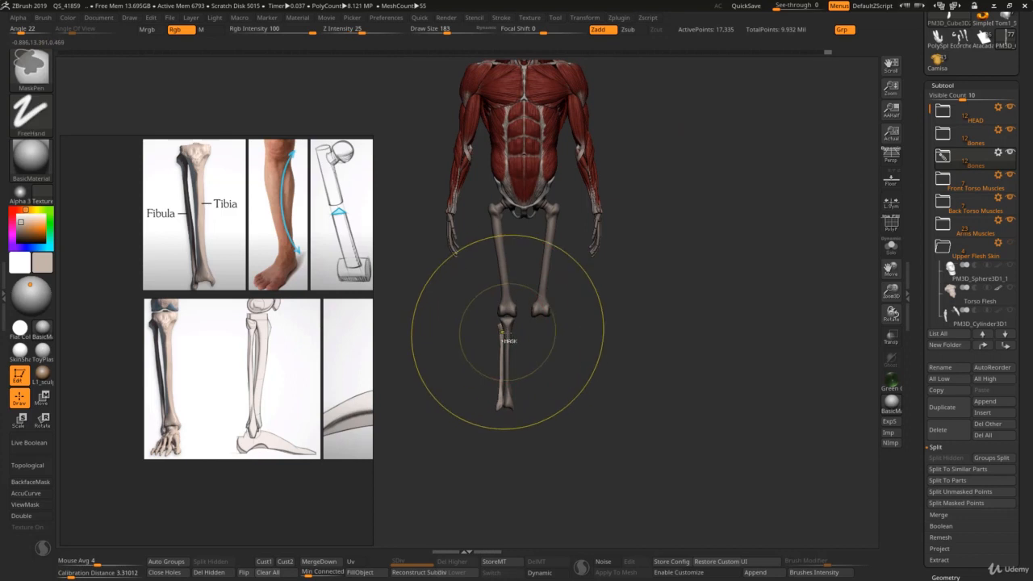
# Step: Mirror and weld the fibula and the tibia to create the other lower leg's bones
pyautogui.hotkey('ctrl', 'q')
pyautogui.click(492, 99)
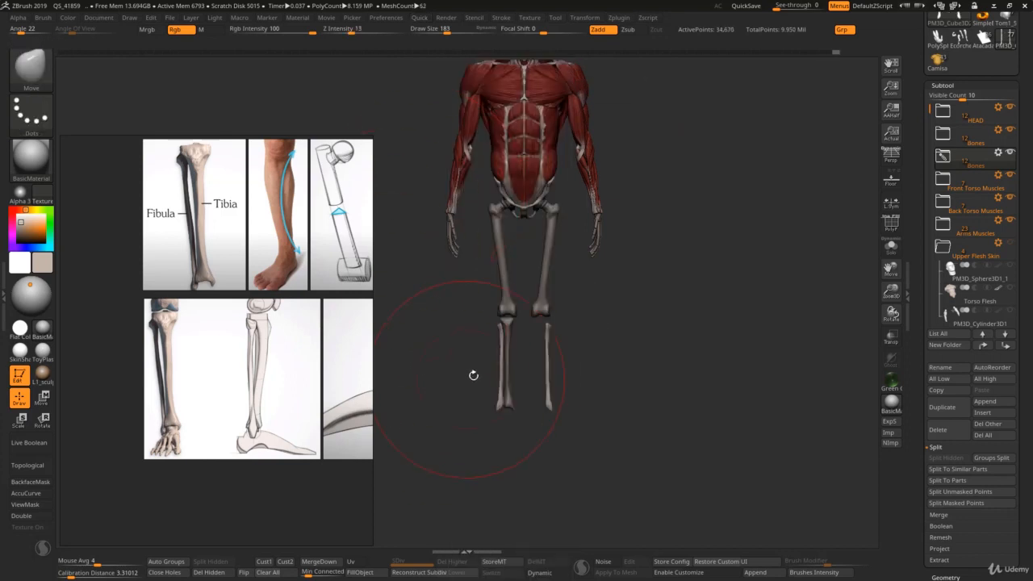
pyautogui.press('1')
pyautogui.keyDown('alt'); pyautogui.click(510, 337); pyautogui.keyUp('alt')
pyautogui.hotkey('ctrl', 'q')
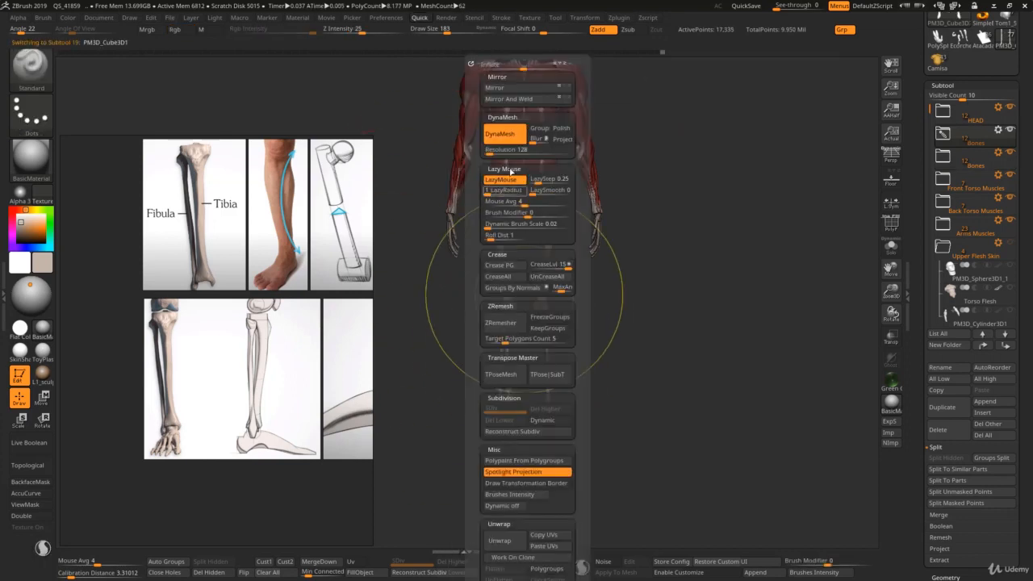
pyautogui.click(516, 98)
# Step: Measure the whole figure's height with a vertical transpose line from the top of the skull to below the ankles
pyautogui.moveTo(438, 333)
pyautogui.keyDown('ctrl'); pyautogui.mouseDown(button='right')
pyautogui.moveTo(500, 343)
pyautogui.moveTo(516, 362)
pyautogui.mouseUp(button='right'); pyautogui.keyUp('ctrl')
pyautogui.press('s')
pyautogui.moveTo(515, 362); pyautogui.dragTo(505, 364)
pyautogui.moveTo(505, 363)
pyautogui.mouseDown(button='right')
pyautogui.moveTo(458, 374)
pyautogui.moveTo(516, 368)
pyautogui.moveTo(491, 377)
pyautogui.mouseUp(button='right')
pyautogui.keyDown('ctrl'); pyautogui.moveTo(491, 377); pyautogui.dragTo(486, 342, button='right'); pyautogui.keyUp('ctrl')
pyautogui.moveTo(485, 342)
pyautogui.mouseDown(button='right')
pyautogui.moveTo(473, 343)
pyautogui.moveTo(477, 331)
pyautogui.mouseUp(button='right')
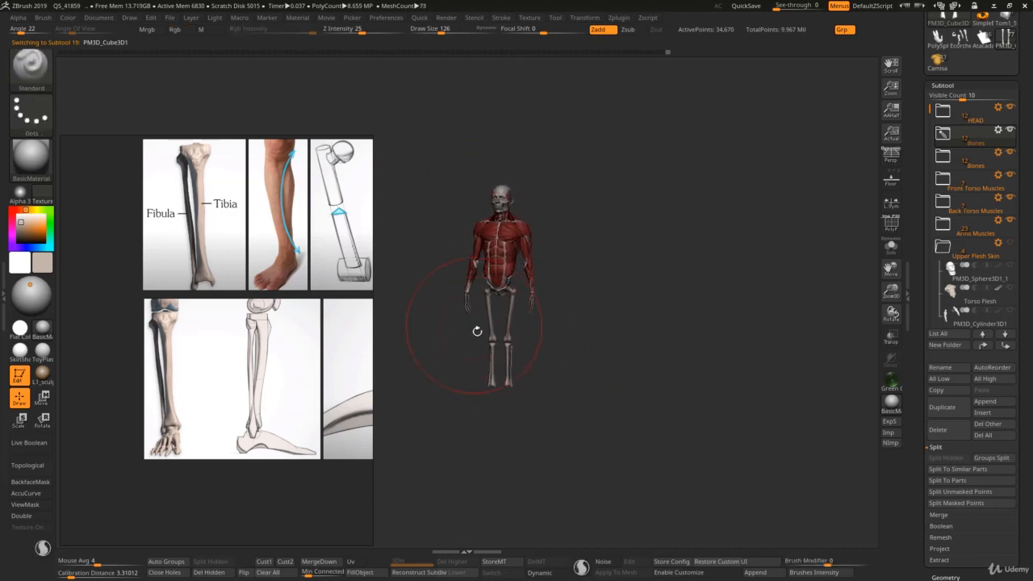
pyautogui.press('w')
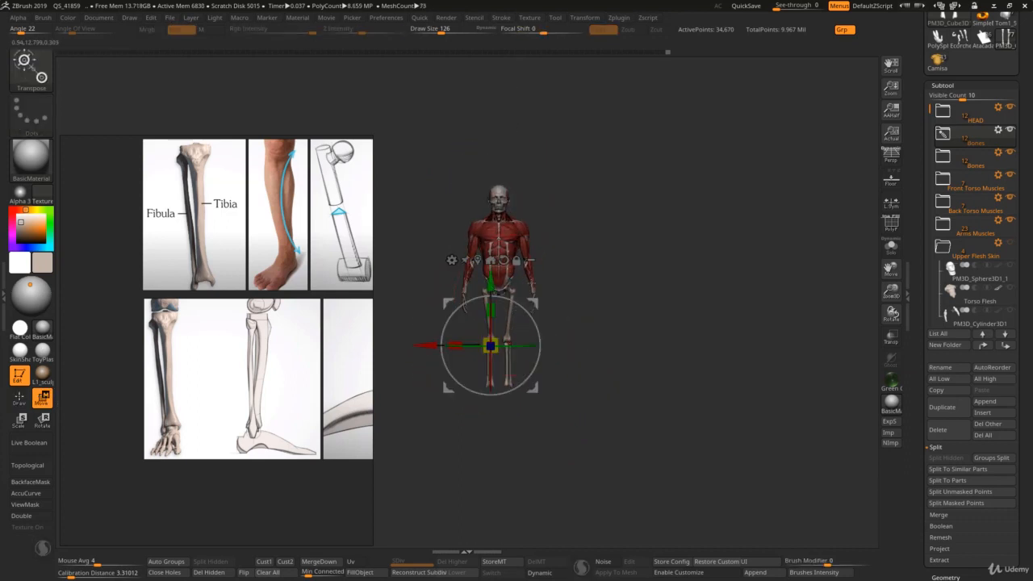
pyautogui.press('y')
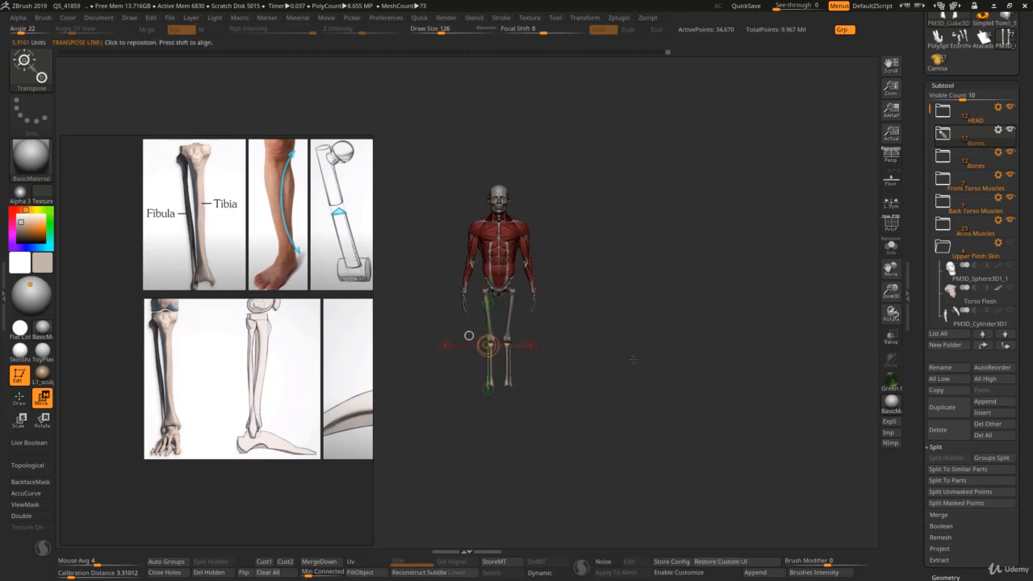
pyautogui.keyDown('ctrl'); pyautogui.moveTo(469, 336); pyautogui.dragTo(463, 399, button='right'); pyautogui.keyUp('ctrl')
pyautogui.moveTo(499, 165)
pyautogui.mouseDown()
pyautogui.moveTo(499, 468)
pyautogui.moveTo(487, 498)
pyautogui.mouseUp()
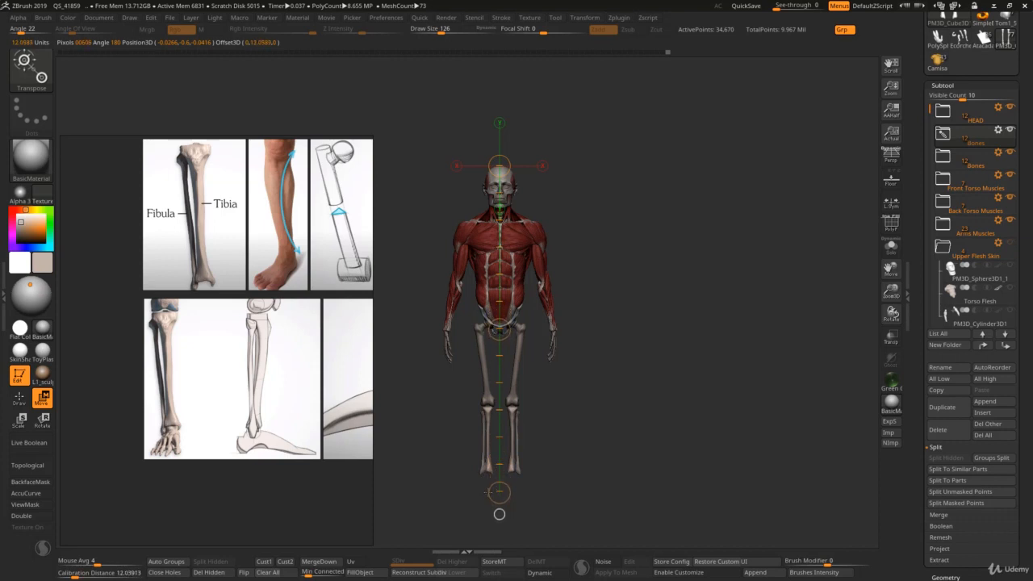
pyautogui.moveTo(535, 478); pyautogui.dragTo(498, 344, button='right')
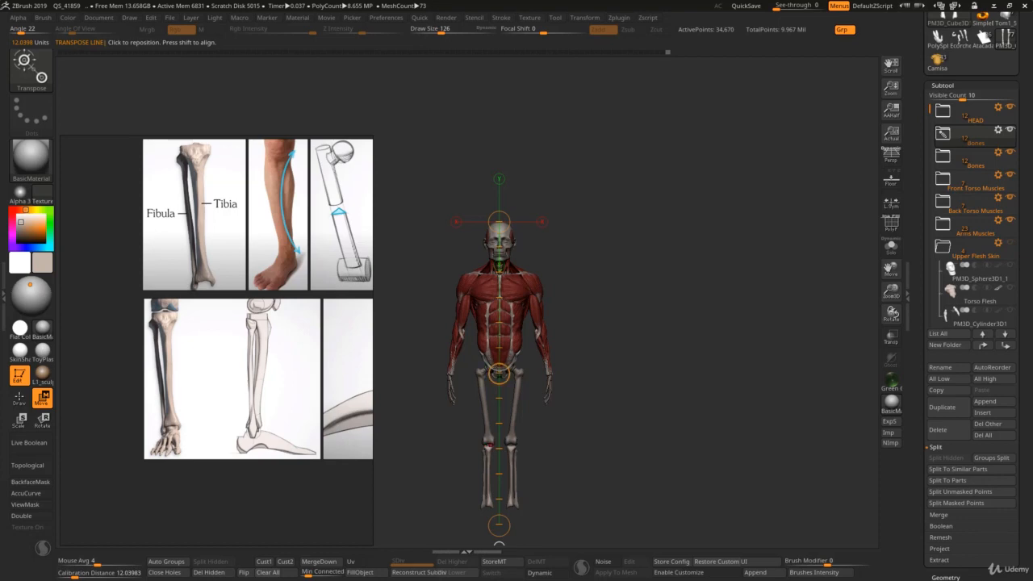
# Step: Compare the figure's leg proportions with the divided full-skeleton reference, returning to the fibula and tibia references
pyautogui.scroll(-5, 339, 387)
pyautogui.moveTo(258, 372); pyautogui.dragTo(257, 449, button='middle')
pyautogui.moveTo(219, 368); pyautogui.dragTo(273, 355, button='middle')
pyautogui.scroll(8, 239, 355)
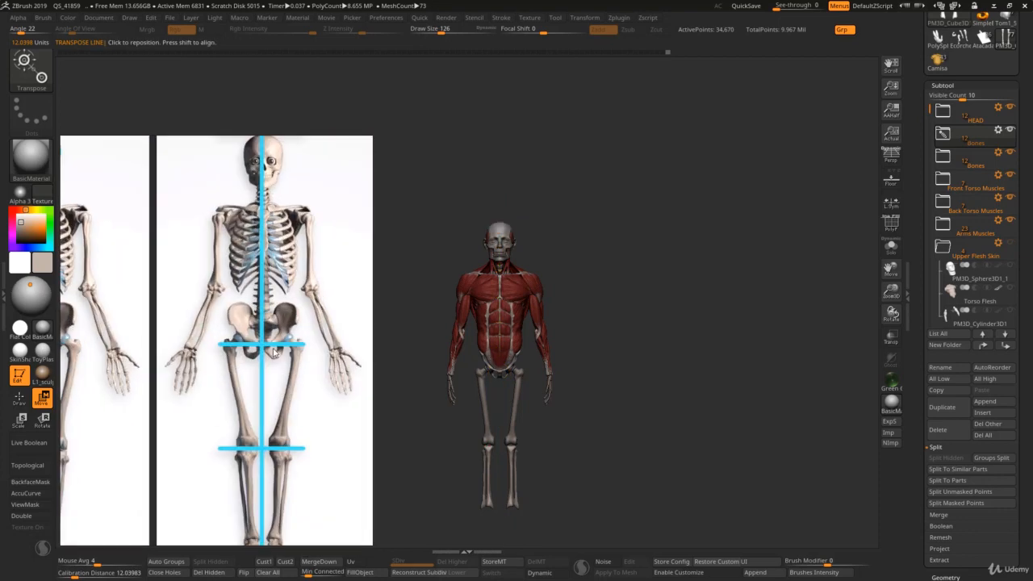
pyautogui.scroll(-3, 273, 352)
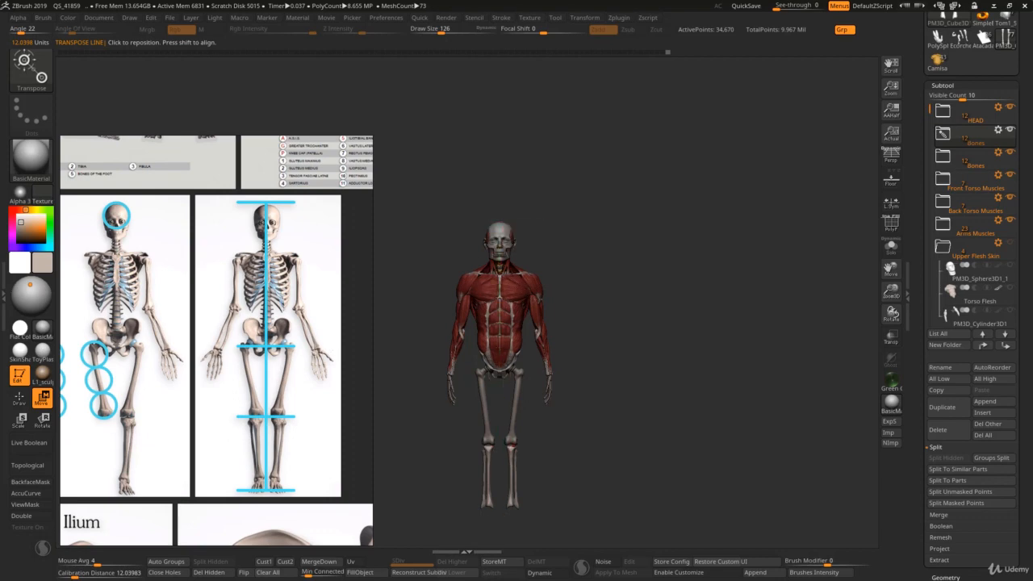
pyautogui.keyDown('alt'); pyautogui.moveTo(528, 251); pyautogui.dragTo(551, 165, button='right'); pyautogui.keyUp('alt')
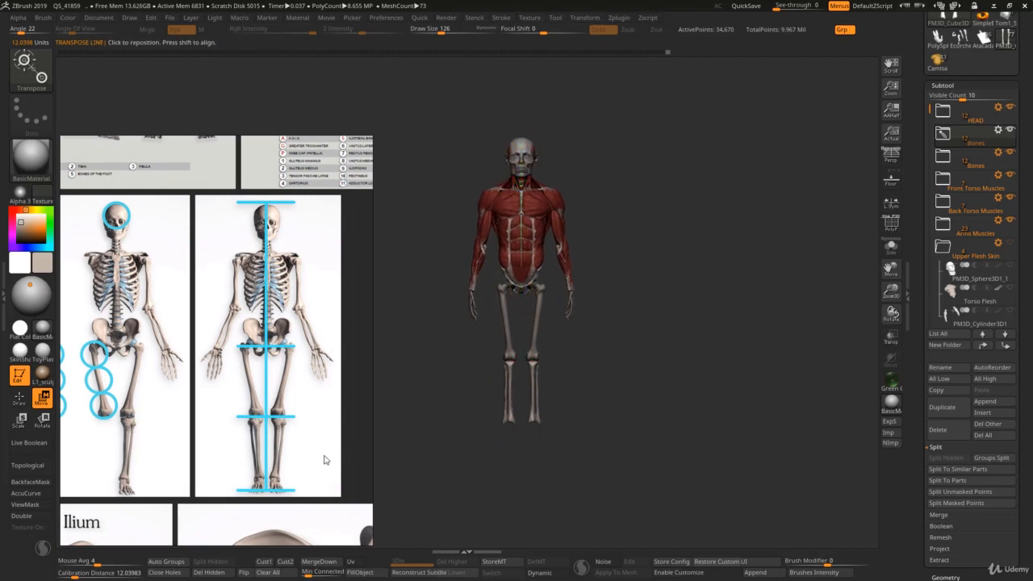
pyautogui.scroll(-2, 326, 460)
pyautogui.moveTo(325, 460); pyautogui.dragTo(277, 289, button='middle')
pyautogui.moveTo(250, 501); pyautogui.dragTo(247, 446, button='middle')
pyautogui.scroll(-3, 253, 416)
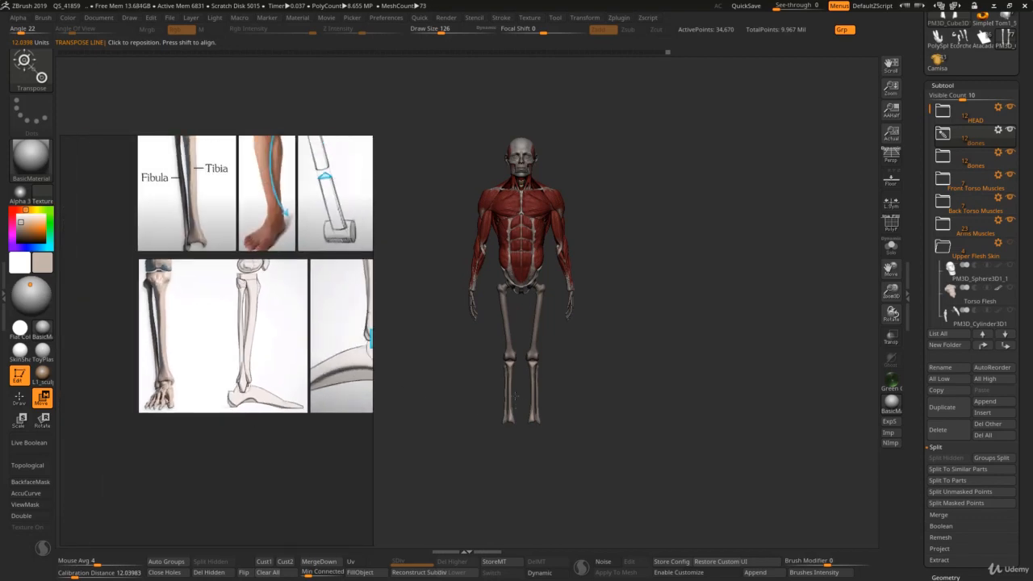
# Step: Adjust the lower ends of the tibias and fibulas in front view with the Move brush, enlarging the draw size to 329
pyautogui.press('q')
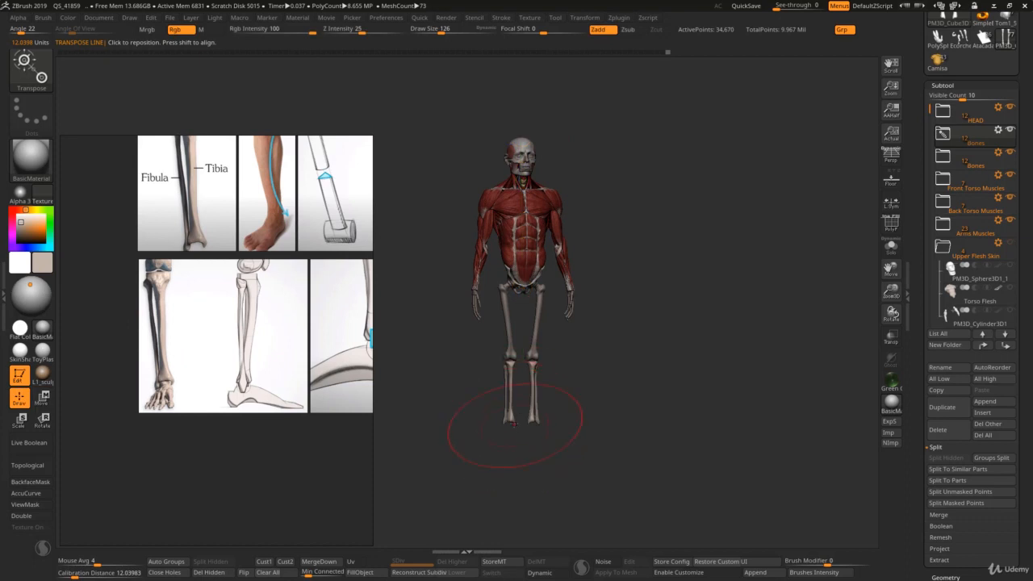
pyautogui.moveTo(521, 423)
pyautogui.mouseDown(button='right')
pyautogui.moveTo(515, 428)
pyautogui.moveTo(538, 431)
pyautogui.moveTo(508, 431)
pyautogui.mouseUp(button='right')
pyautogui.press('w')
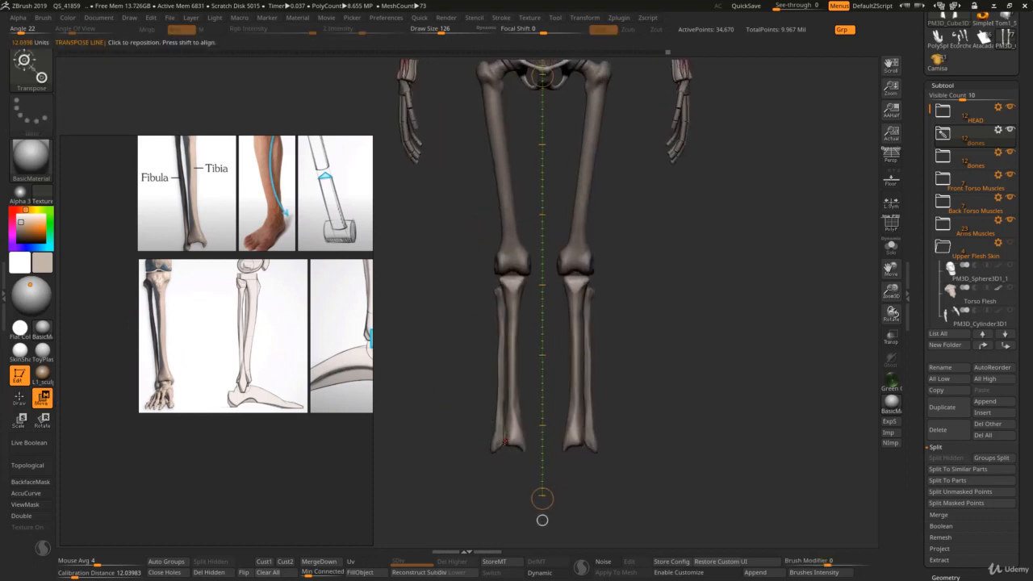
pyautogui.press('q')
pyautogui.press('s')
pyautogui.moveTo(519, 436)
pyautogui.mouseDown()
pyautogui.moveTo(549, 439)
pyautogui.moveTo(519, 425)
pyautogui.moveTo(497, 435)
pyautogui.moveTo(519, 446)
pyautogui.mouseUp()
pyautogui.press('s')
pyautogui.press('s')
pyautogui.press('s')
pyautogui.press('s')
pyautogui.keyDown('alt'); pyautogui.click(493, 438); pyautogui.keyUp('alt')
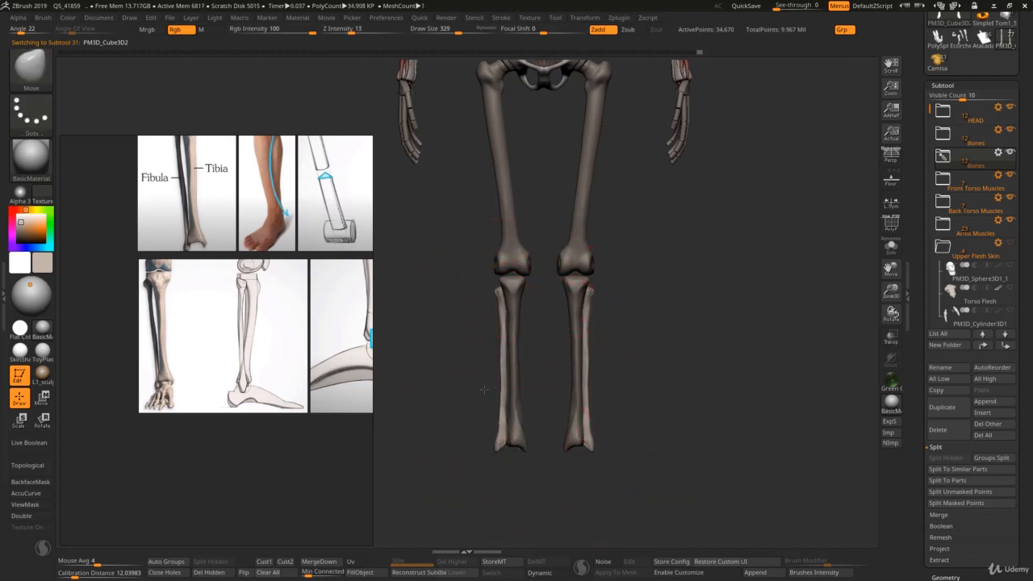
# Step: Refine the fibulas' shafts with the Move brush at draw size 150 and check them on the whole figure
pyautogui.press('s')
pyautogui.moveTo(484, 390); pyautogui.dragTo(504, 373)
pyautogui.keyDown('ctrl'); pyautogui.moveTo(503, 394); pyautogui.dragTo(486, 347, button='right'); pyautogui.keyUp('ctrl')
pyautogui.moveTo(485, 347)
pyautogui.mouseDown(button='right')
pyautogui.moveTo(532, 363)
pyautogui.moveTo(476, 356)
pyautogui.mouseUp(button='right')
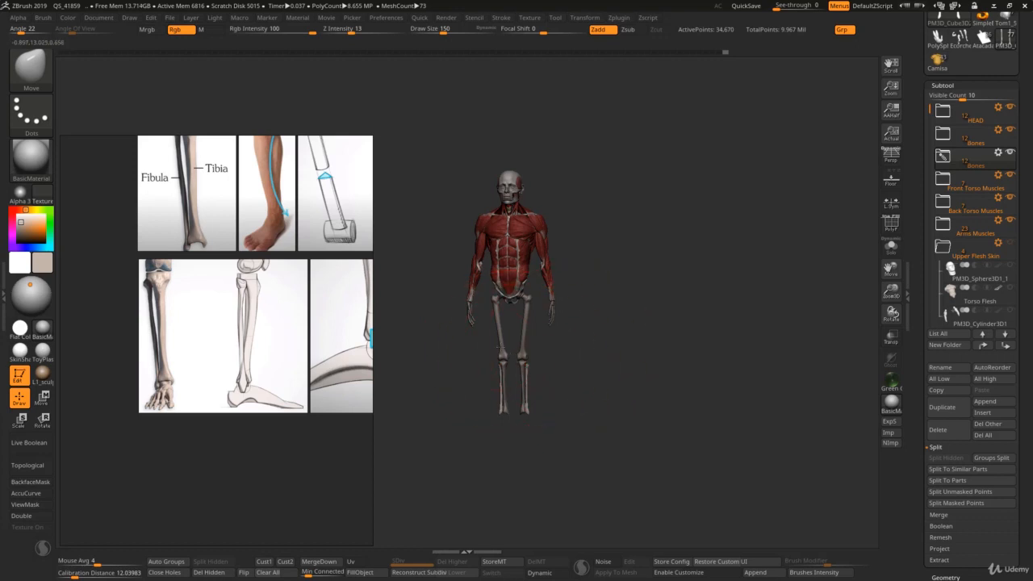
pyautogui.moveTo(500, 347)
pyautogui.mouseDown(button='right')
pyautogui.moveTo(477, 353)
pyautogui.moveTo(525, 352)
pyautogui.moveTo(548, 464)
pyautogui.mouseUp(button='right')
# Step: Make the femur the active subtool and set the draw size to 65
pyautogui.press('s')
pyautogui.click(513, 365)
pyautogui.keyDown('alt'); pyautogui.click(513, 338); pyautogui.keyUp('alt')
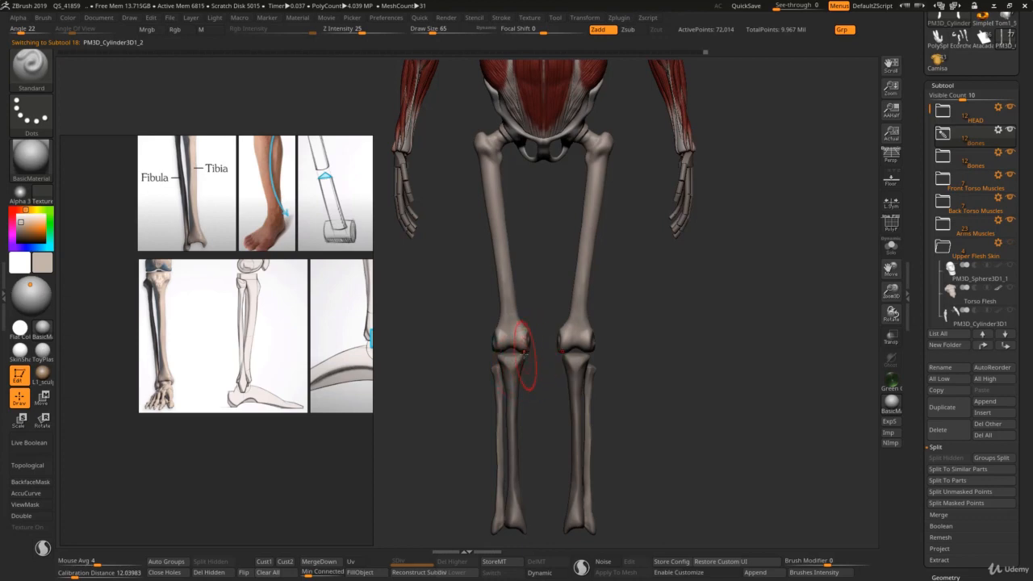
pyautogui.press('b')
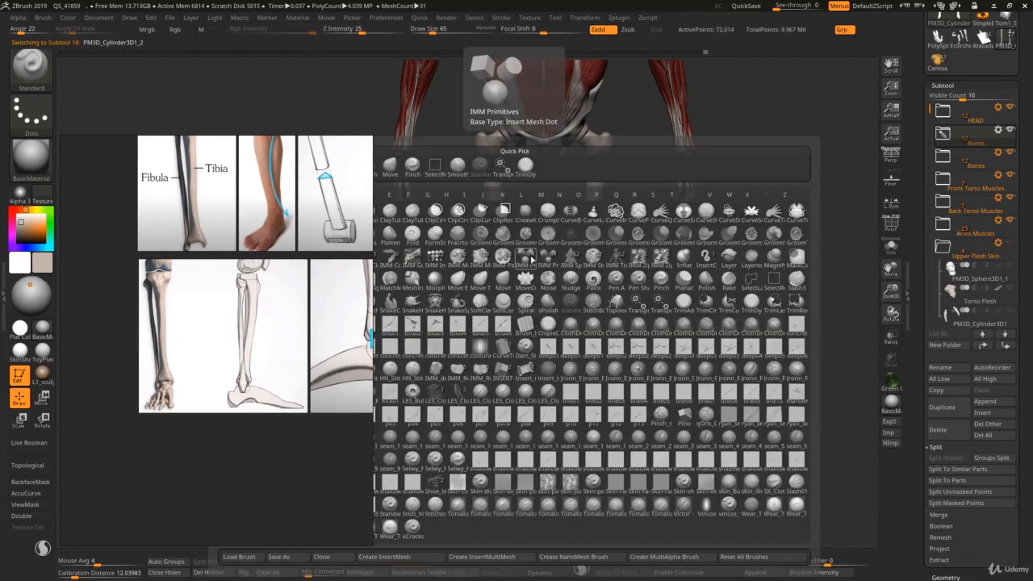
pyautogui.click(522, 259)
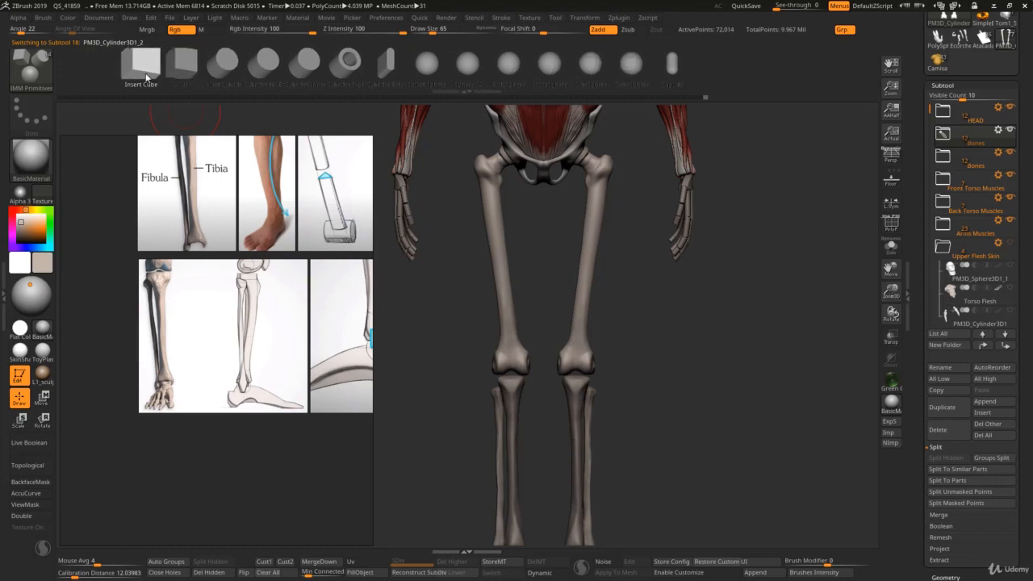
pyautogui.press('b')
pyautogui.press('s')
pyautogui.press('t')
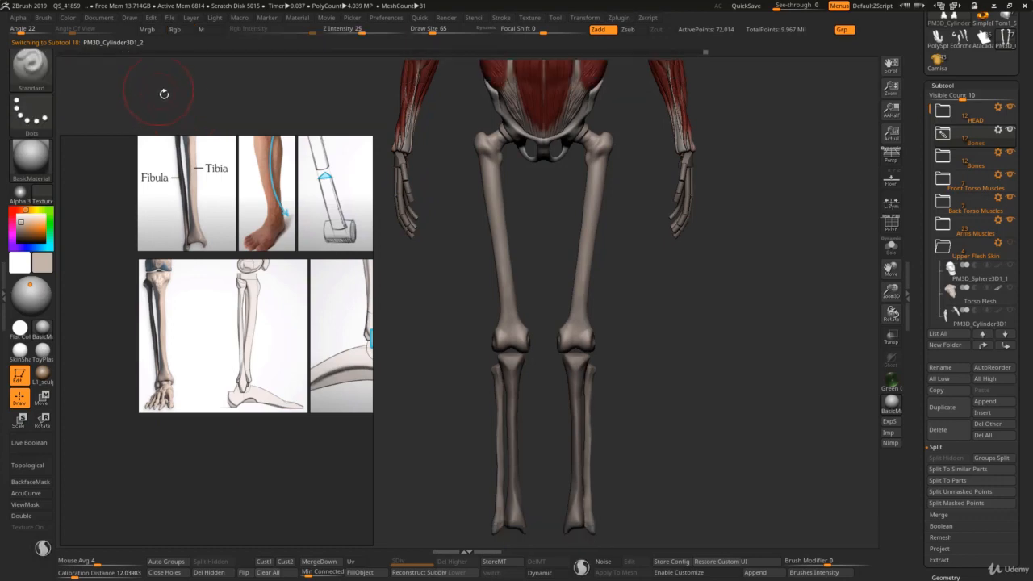
# Step: Insert a cube from the IMM Primitives brush in front of the knee and bring up its transform gizmo
pyautogui.press('b')
pyautogui.press('b')
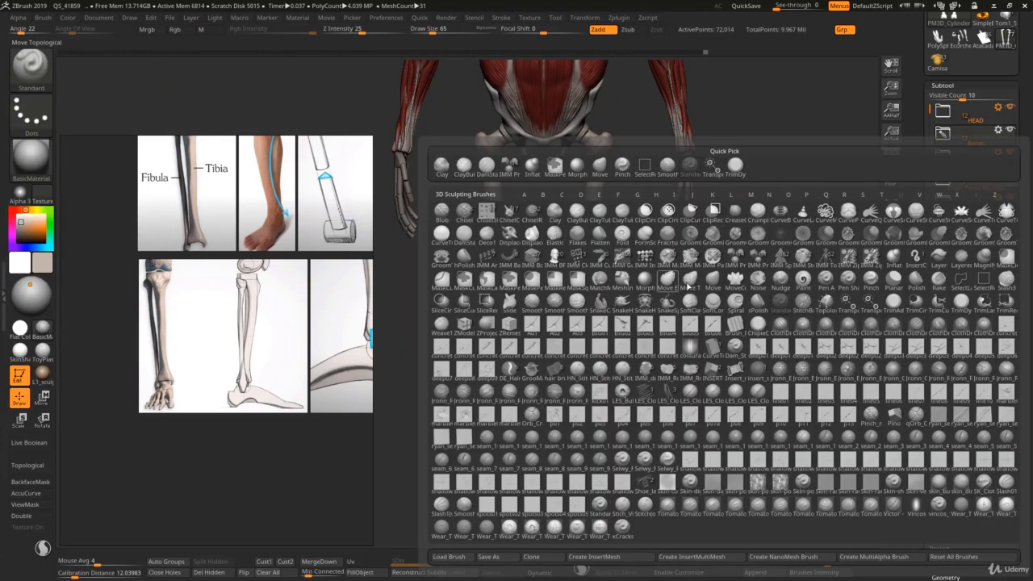
pyautogui.click(735, 264)
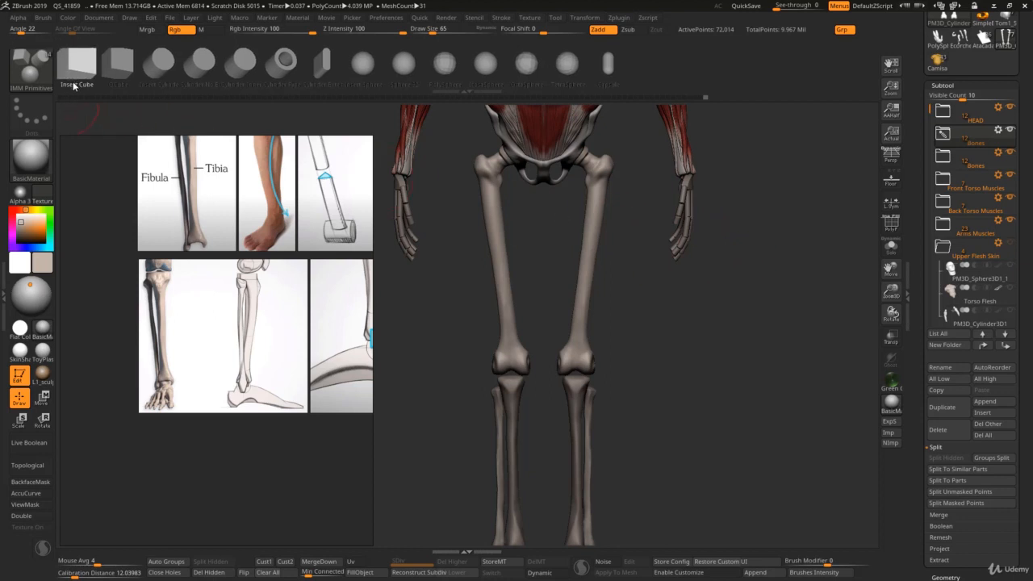
pyautogui.moveTo(510, 367); pyautogui.dragTo(513, 380)
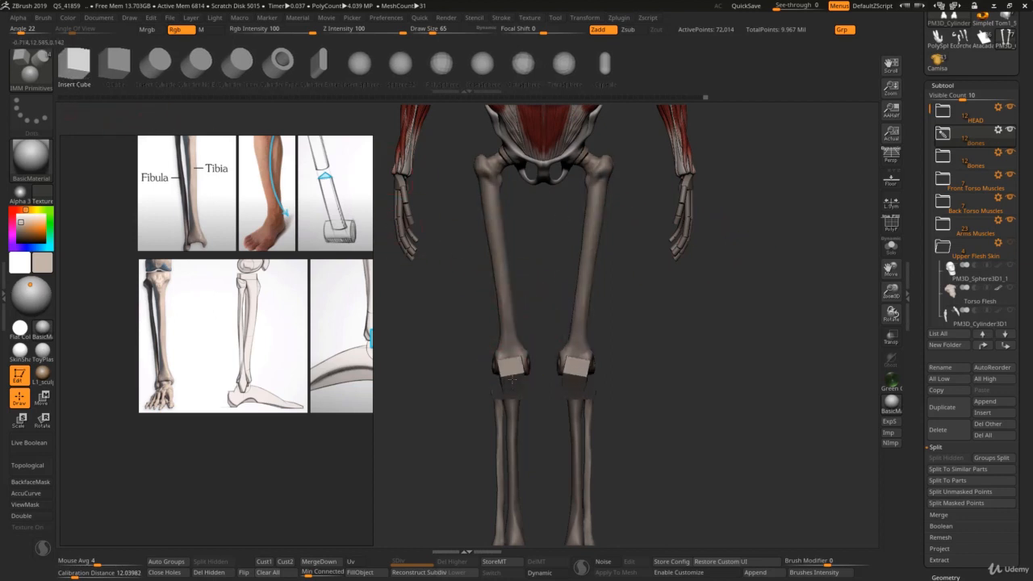
pyautogui.press('w')
pyautogui.press('y')
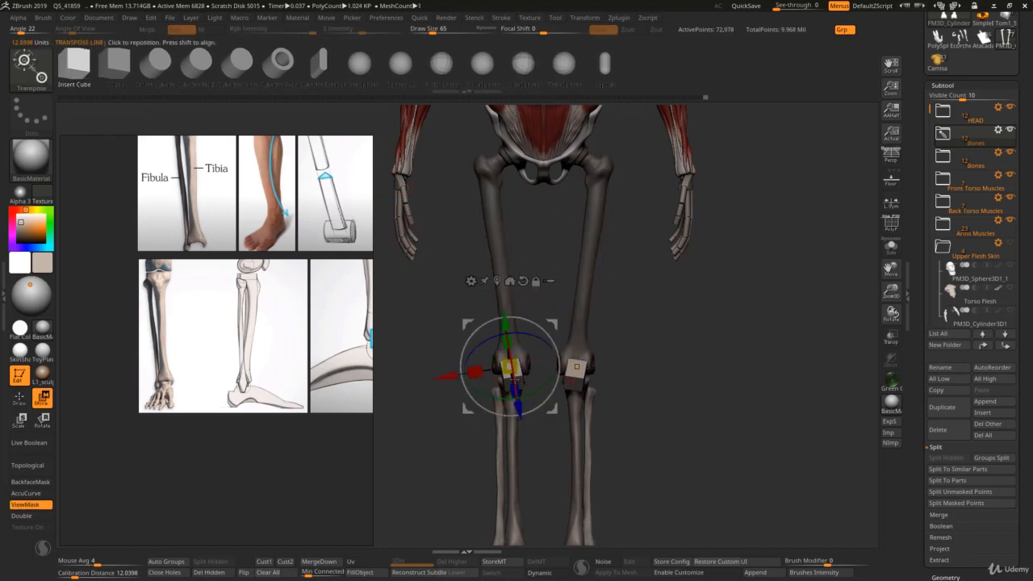
# Step: Scale the cube evenly with the gizmo to fit between the femur's condyles at the front of the knee
pyautogui.moveTo(531, 376); pyautogui.dragTo(564, 374, button='right')
pyautogui.moveTo(517, 368); pyautogui.dragTo(526, 379)
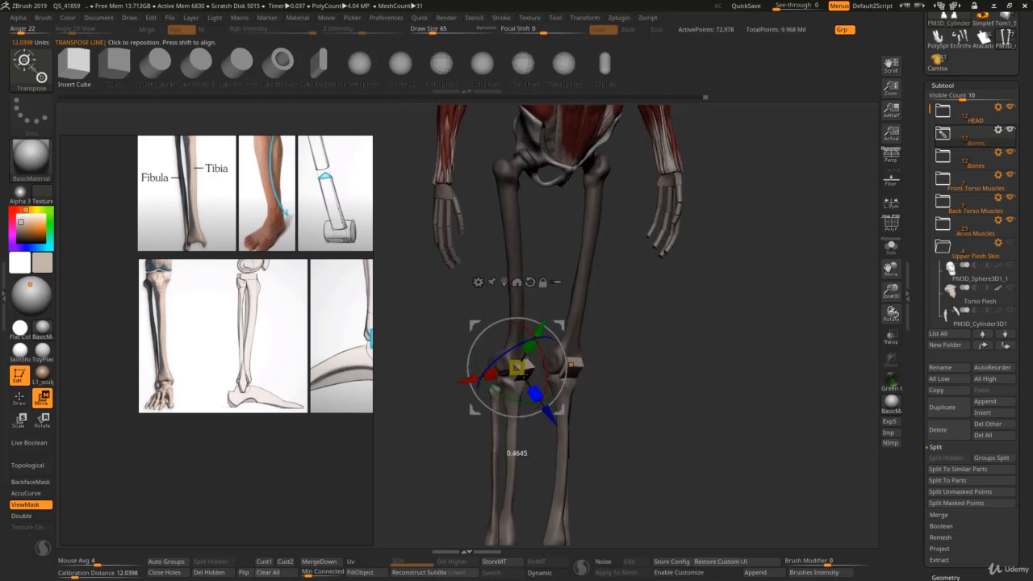
pyautogui.moveTo(521, 368)
pyautogui.mouseDown(button='right')
pyautogui.moveTo(489, 371)
pyautogui.moveTo(517, 368)
pyautogui.mouseUp(button='right')
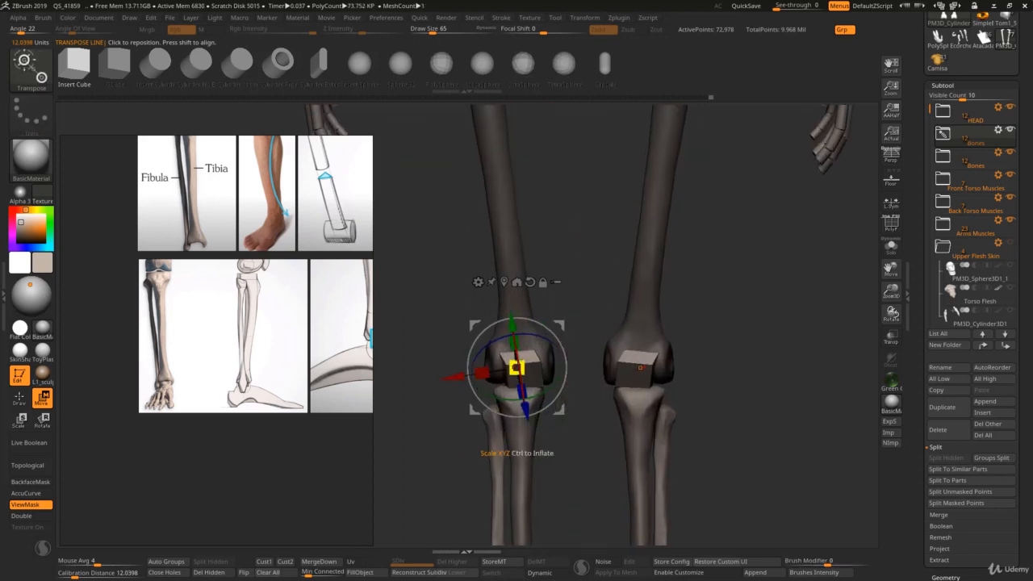
# Step: Isolate the femur subtool, then flatten and rotate the cube into a thin block lying against the front of the condyles
pyautogui.moveTo(516, 368); pyautogui.dragTo(540, 381)
pyautogui.moveTo(547, 377); pyautogui.dragTo(539, 356, button='right')
pyautogui.moveTo(523, 379); pyautogui.dragTo(520, 385)
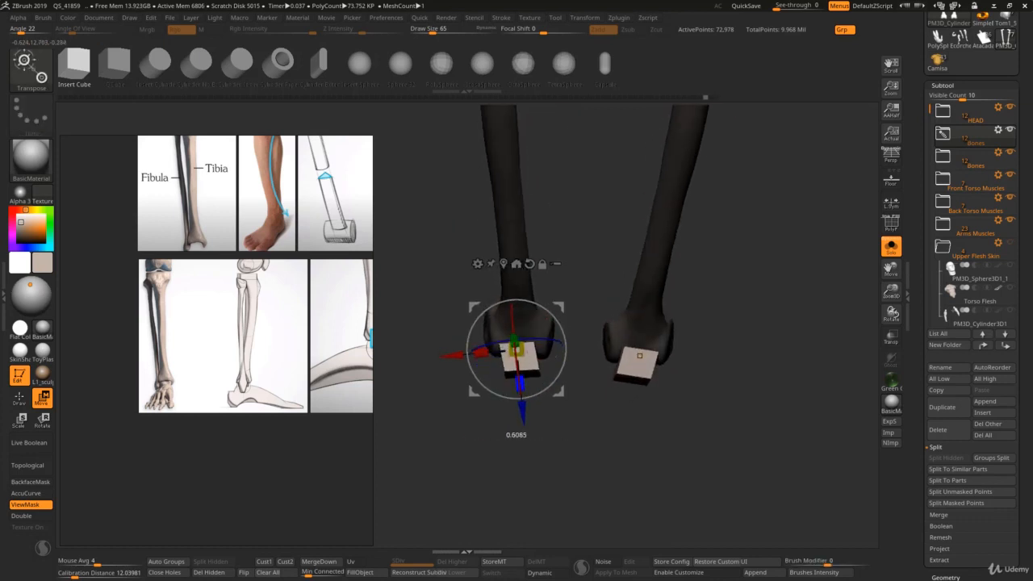
pyautogui.moveTo(525, 348); pyautogui.dragTo(517, 367)
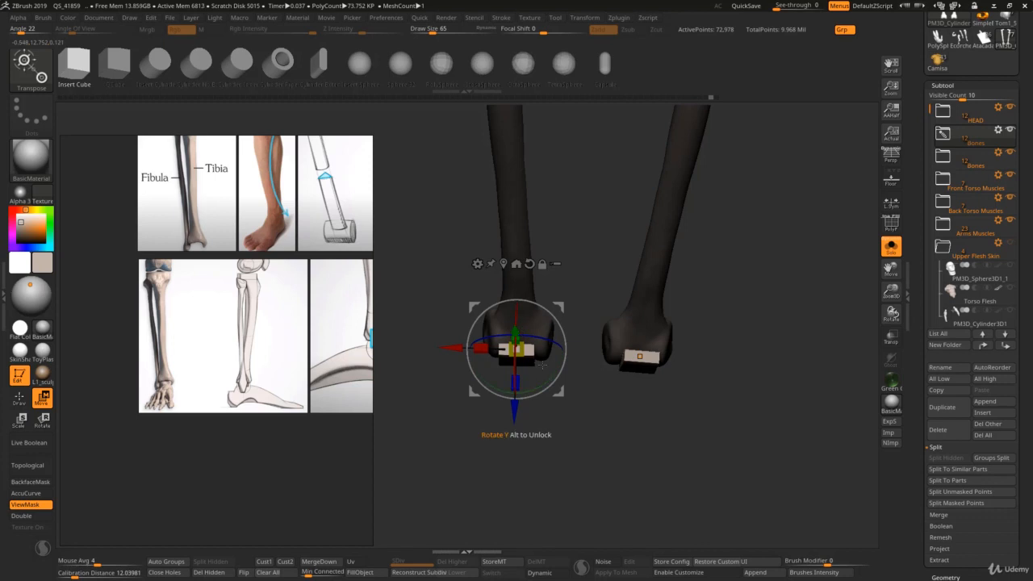
pyautogui.moveTo(542, 365); pyautogui.dragTo(556, 334, button='right')
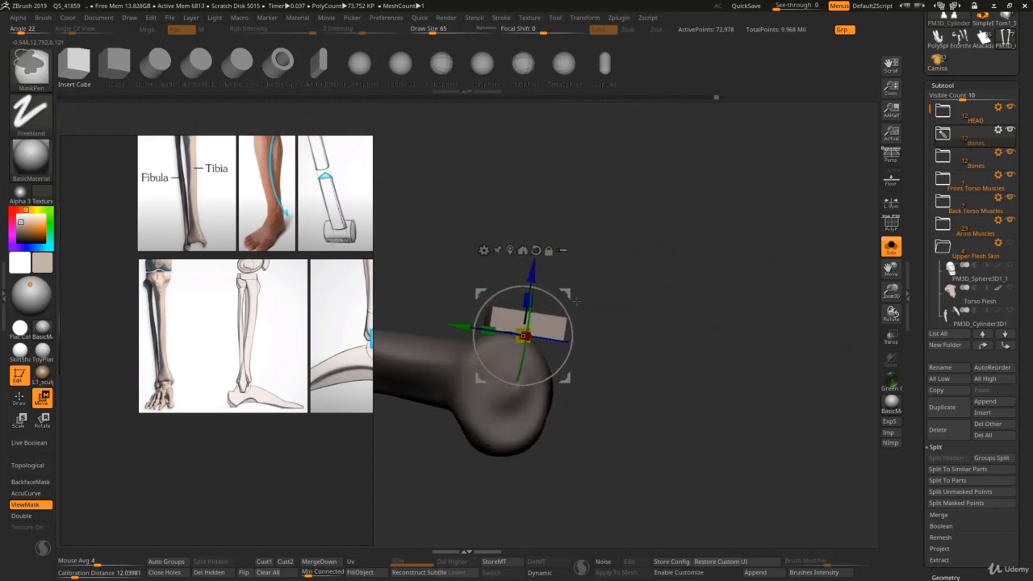
pyautogui.moveTo(556, 299); pyautogui.dragTo(562, 347, button='right')
# Step: Bring up the patella references and round the block's upper corners with the Move brush, reducing the draw size to 41
pyautogui.press('q')
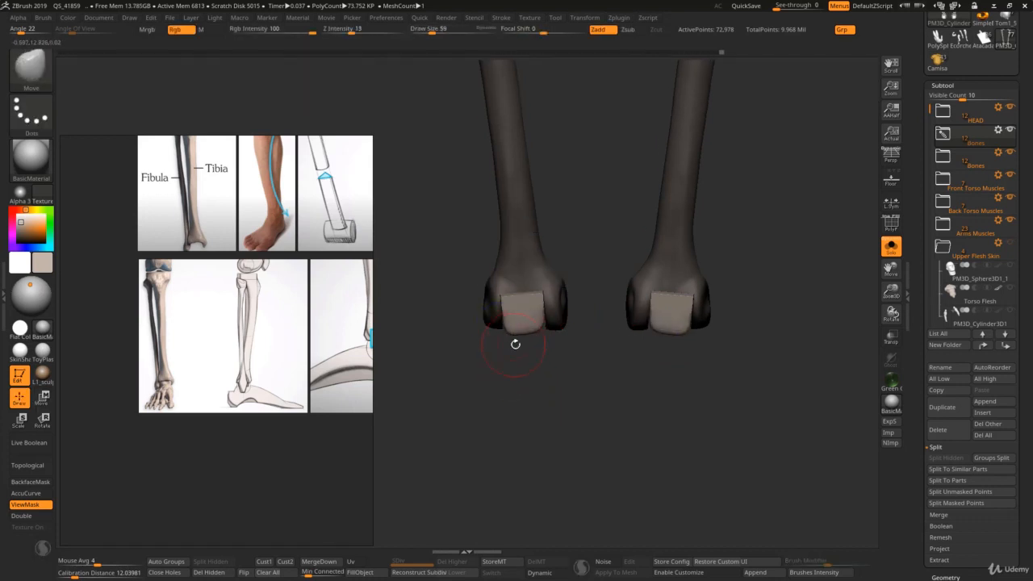
pyautogui.moveTo(514, 344); pyautogui.dragTo(438, 376)
pyautogui.scroll(-7, 329, 415)
pyautogui.moveTo(355, 363); pyautogui.dragTo(284, 377, button='middle')
pyautogui.scroll(5, 284, 378)
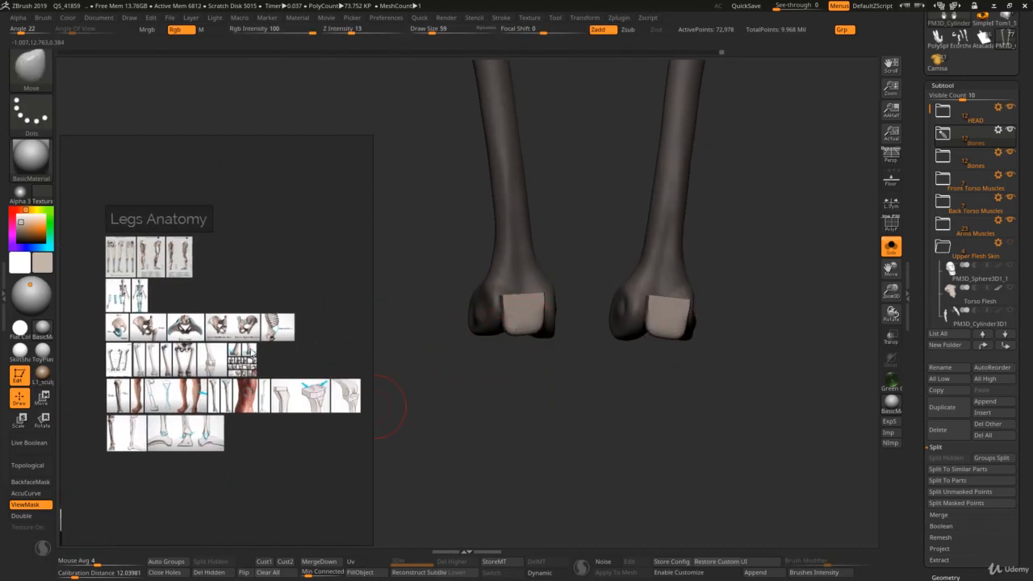
pyautogui.scroll(4, 276, 337)
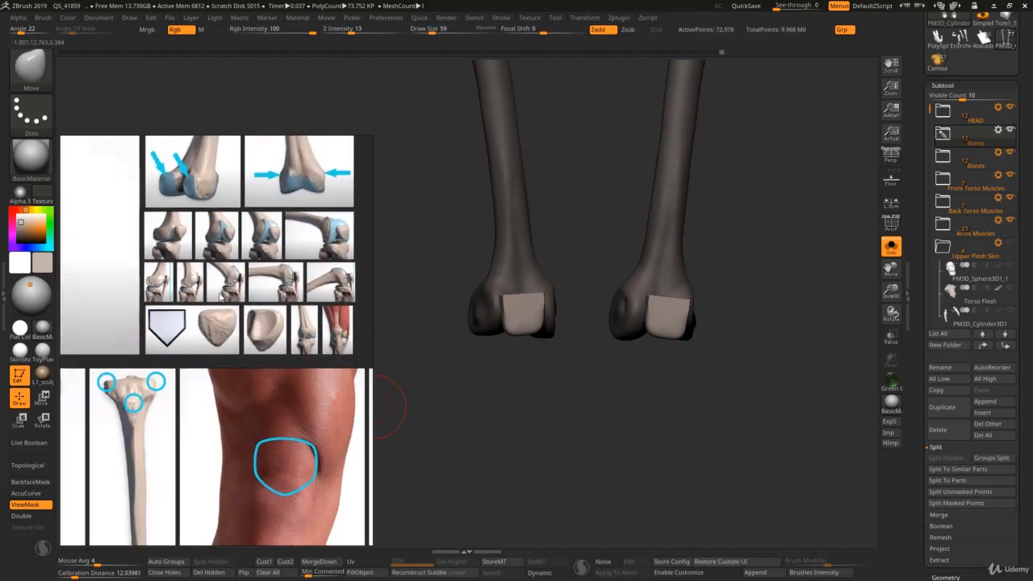
pyautogui.moveTo(533, 307)
pyautogui.keyDown('shift'); pyautogui.mouseDown(button='right')
pyautogui.moveTo(495, 307)
pyautogui.moveTo(509, 347)
pyautogui.mouseUp(button='right'); pyautogui.keyUp('shift')
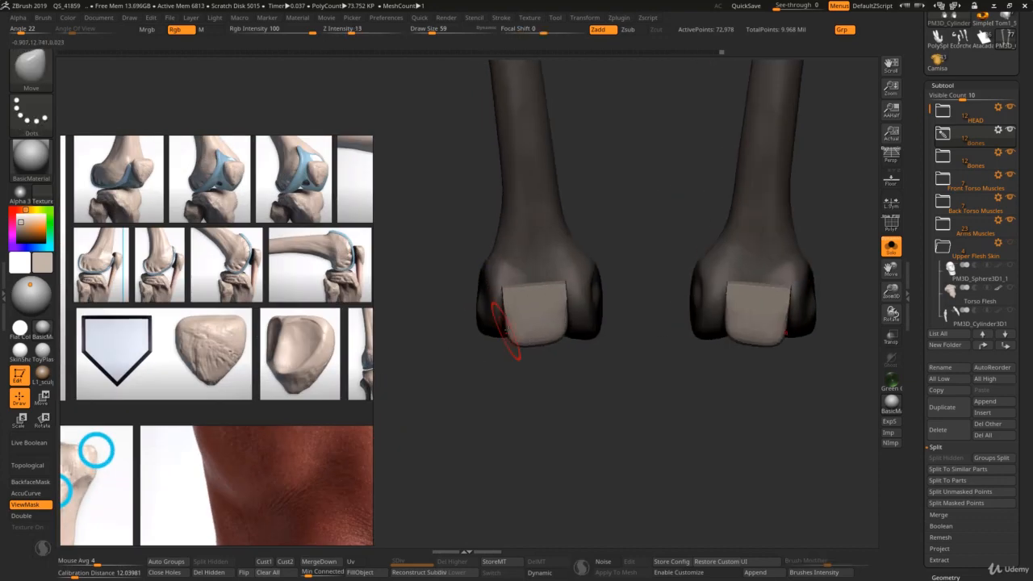
pyautogui.keyDown('shift'); pyautogui.moveTo(508, 294); pyautogui.dragTo(563, 291); pyautogui.keyUp('shift')
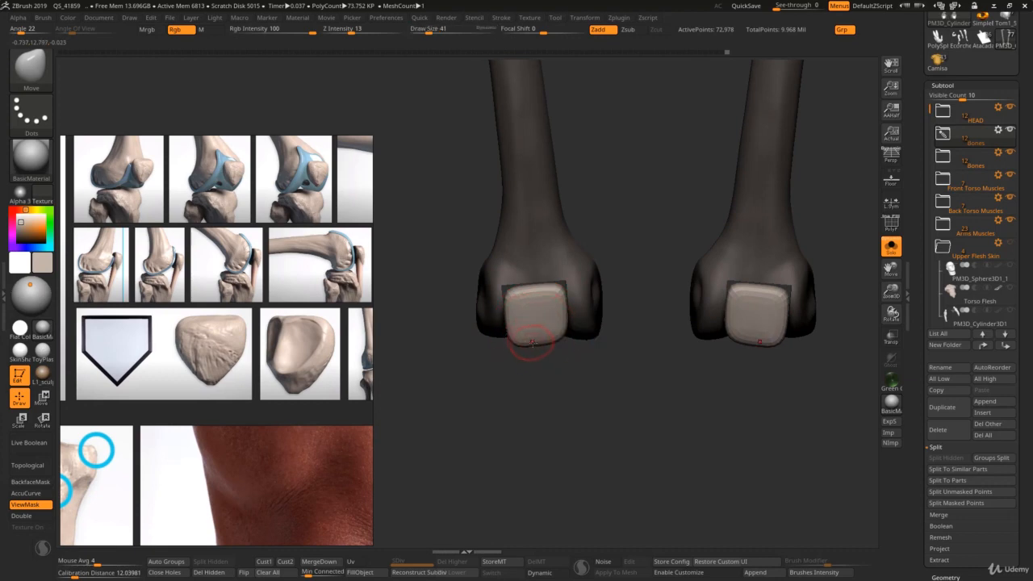
pyautogui.moveTo(548, 409); pyautogui.dragTo(548, 423)
pyautogui.moveTo(548, 422); pyautogui.dragTo(593, 410, button='right')
# Step: Taper the block's lower end into the patella's point with the Move brush, working from several angles at draw size 46
pyautogui.press('s')
pyautogui.moveTo(544, 355); pyautogui.dragTo(547, 355)
pyautogui.moveTo(540, 355); pyautogui.dragTo(589, 343, button='right')
pyautogui.press('s')
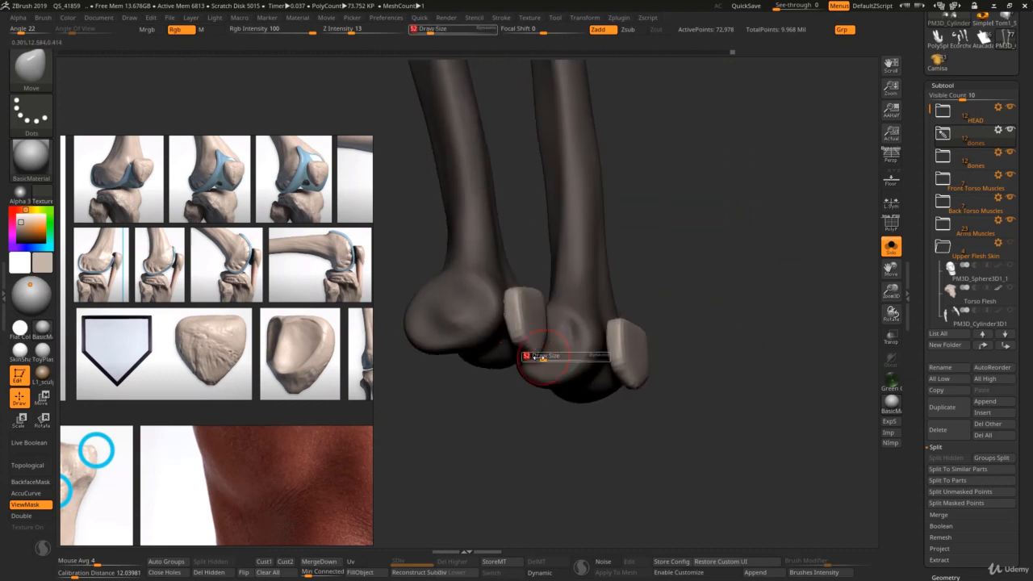
pyautogui.moveTo(528, 351); pyautogui.dragTo(520, 347, button='right')
pyautogui.press('s')
# Step: Build up the patella's front with the Standard brush at draw size 65 and smooth its edges at draw size 156
pyautogui.press('s')
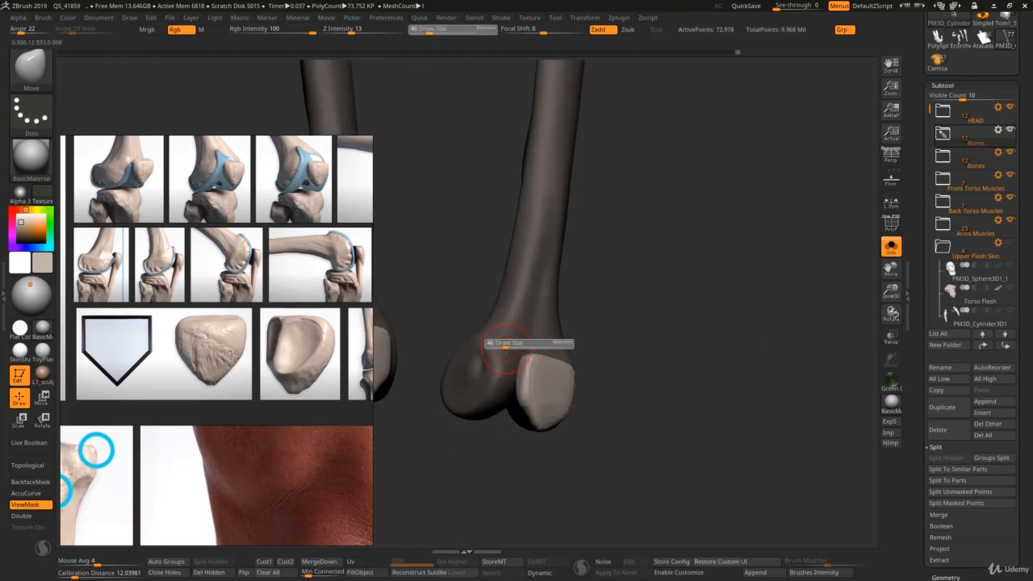
pyautogui.moveTo(524, 347); pyautogui.dragTo(521, 347)
pyautogui.moveTo(565, 363); pyautogui.dragTo(501, 338, button='right')
pyautogui.press('b')
pyautogui.press('s')
pyautogui.press('t')
pyautogui.press('s')
pyautogui.moveTo(485, 330); pyautogui.dragTo(490, 330)
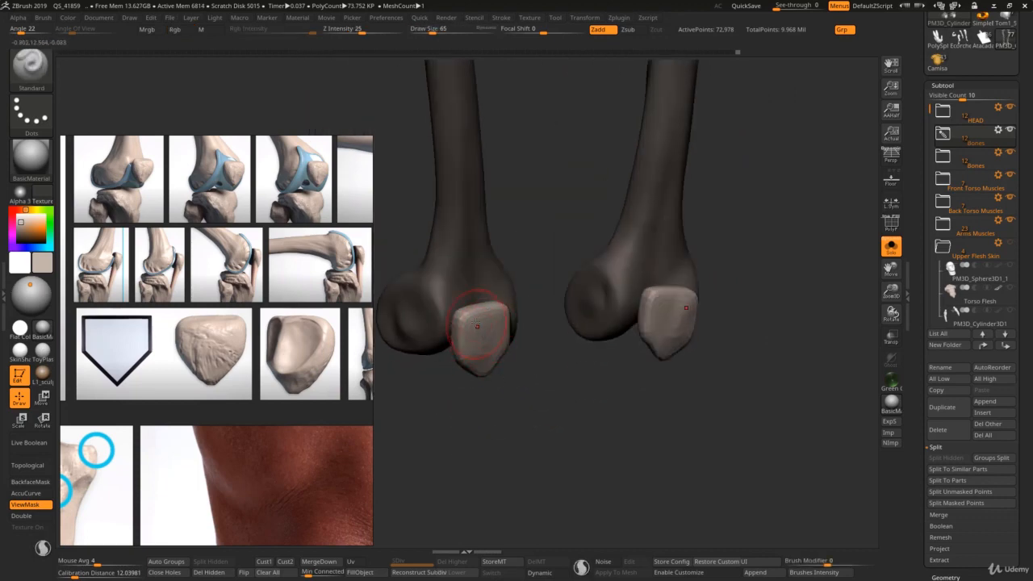
pyautogui.press('shift')
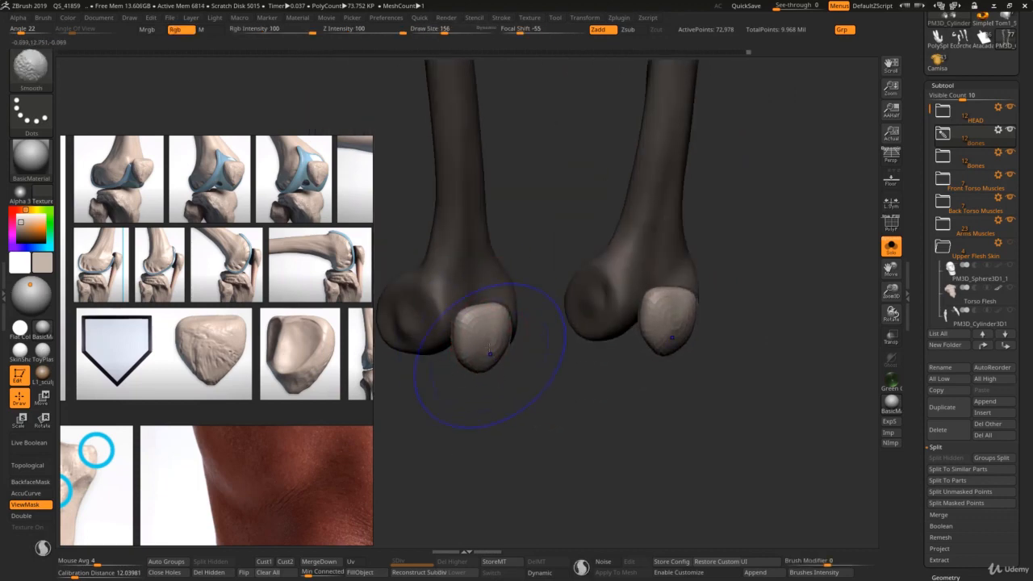
pyautogui.moveTo(489, 352); pyautogui.dragTo(463, 309, button='right')
# Step: Refine the patella's outline and its placement between the condyles with the Move brush
pyautogui.press('b')
pyautogui.press('m')
pyautogui.press('v')
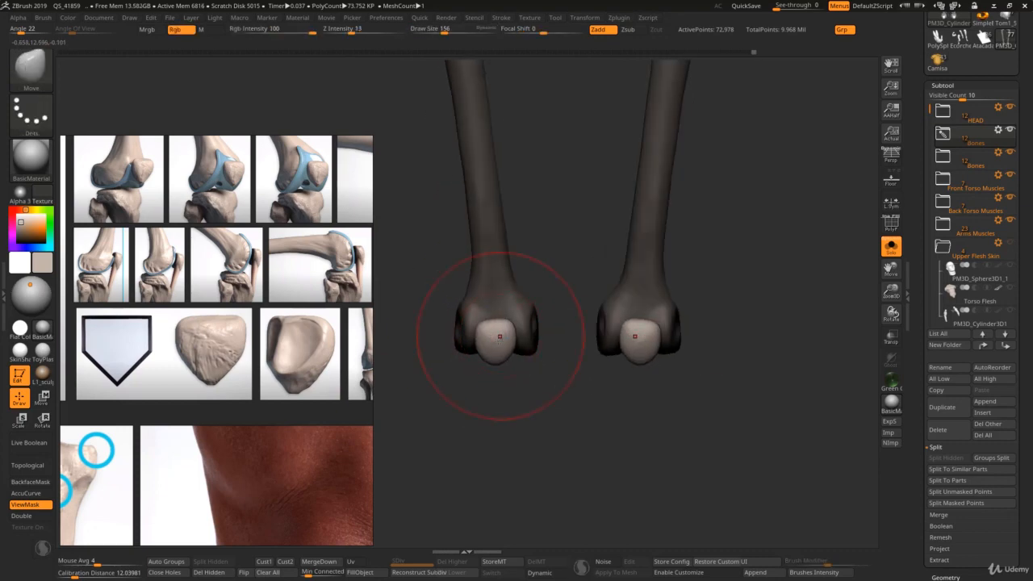
pyautogui.press('s')
pyautogui.moveTo(489, 364); pyautogui.dragTo(493, 346)
pyautogui.press('s')
# Step: Show the rest of the figure again and adjust the patella against the knee with the Move brush at draw size 65
pyautogui.press('s')
pyautogui.moveTo(494, 346)
pyautogui.keyDown('ctrl'); pyautogui.mouseDown(button='right')
pyautogui.moveTo(477, 311)
pyautogui.moveTo(482, 282)
pyautogui.mouseUp(button='right'); pyautogui.keyUp('ctrl')
pyautogui.hotkey('alt', 's')
pyautogui.moveTo(482, 282); pyautogui.dragTo(510, 292, button='right')
pyautogui.press('s')
pyautogui.moveTo(506, 346); pyautogui.dragTo(509, 344)
pyautogui.moveTo(509, 344)
pyautogui.keyDown('ctrl'); pyautogui.mouseDown(button='right')
pyautogui.moveTo(502, 374)
pyautogui.moveTo(515, 350)
pyautogui.moveTo(485, 345)
pyautogui.mouseUp(button='right'); pyautogui.keyUp('ctrl')
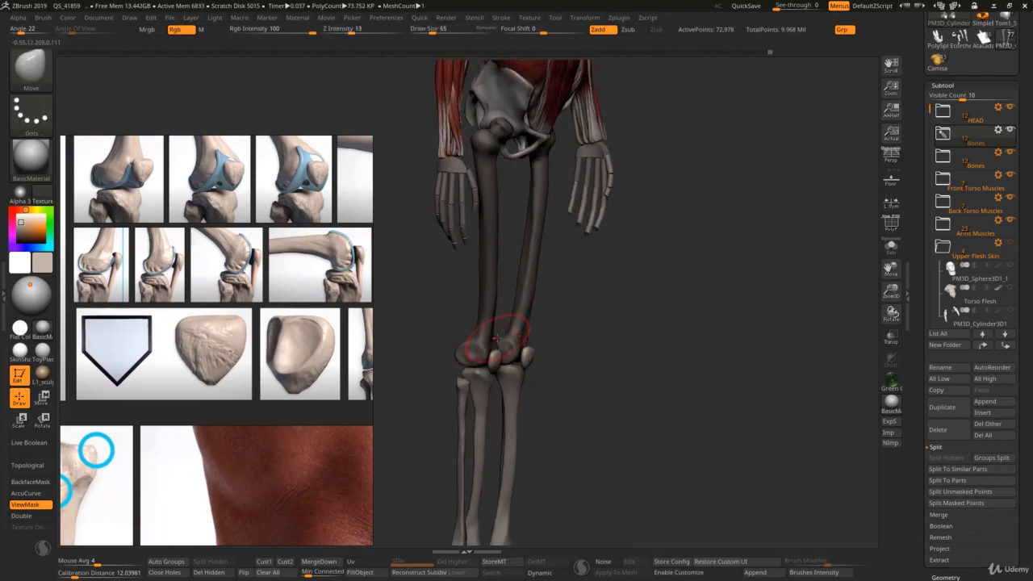
# Step: Switch to the Standard brush and compare the patella with the front-view knee diagrams on the reference board
pyautogui.press('b')
pyautogui.press('s')
pyautogui.press('t')
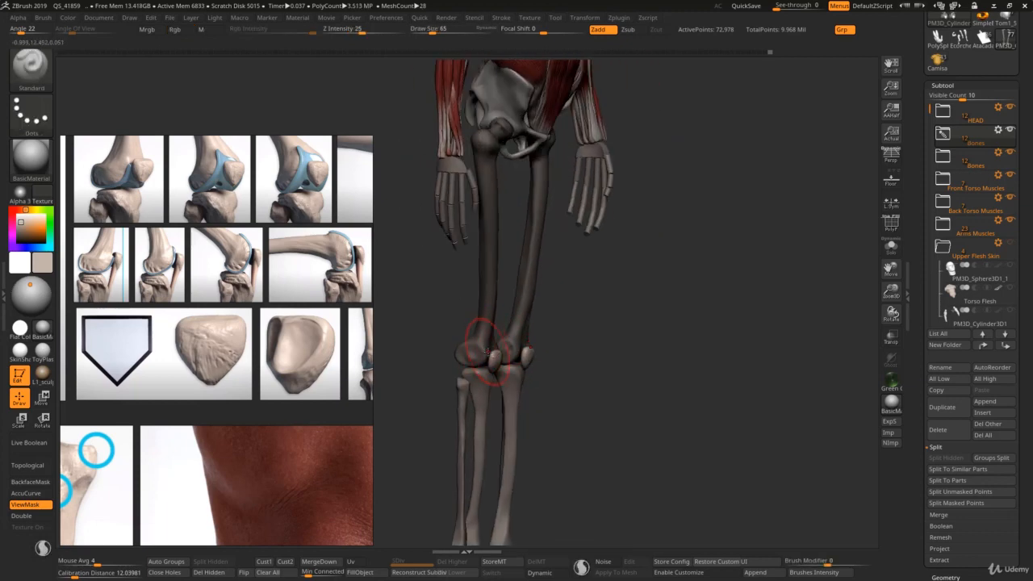
pyautogui.moveTo(560, 337)
pyautogui.mouseDown(button='right')
pyautogui.moveTo(474, 367)
pyautogui.moveTo(463, 355)
pyautogui.moveTo(523, 356)
pyautogui.moveTo(484, 367)
pyautogui.moveTo(494, 369)
pyautogui.mouseUp(button='right')
pyautogui.scroll(-5, 314, 378)
# Step: Fit the patellas over the knees with the Move brush at draw size 177 and undo the last change
pyautogui.press('b')
pyautogui.press('m')
pyautogui.press('v')
pyautogui.keyDown('alt'); pyautogui.click(482, 366); pyautogui.keyUp('alt')
pyautogui.press('s')
pyautogui.moveTo(482, 368); pyautogui.dragTo(486, 333)
pyautogui.press('s')
pyautogui.hotkey('ctrl', 'z')
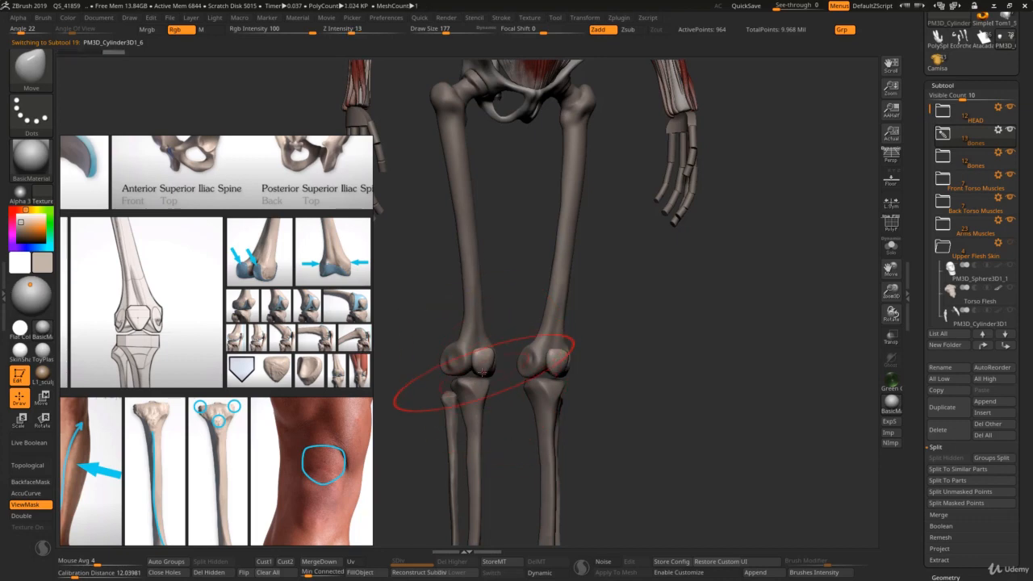
# Step: Fine-tune the patellas with the Move brush at draw size 46 and check the knees on the whole figure
pyautogui.moveTo(485, 374)
pyautogui.keyDown('ctrl'); pyautogui.mouseDown(button='right')
pyautogui.moveTo(485, 355)
pyautogui.moveTo(470, 353)
pyautogui.moveTo(487, 382)
pyautogui.mouseUp(button='right'); pyautogui.keyUp('ctrl')
pyautogui.press('s')
pyautogui.moveTo(487, 383); pyautogui.dragTo(484, 379)
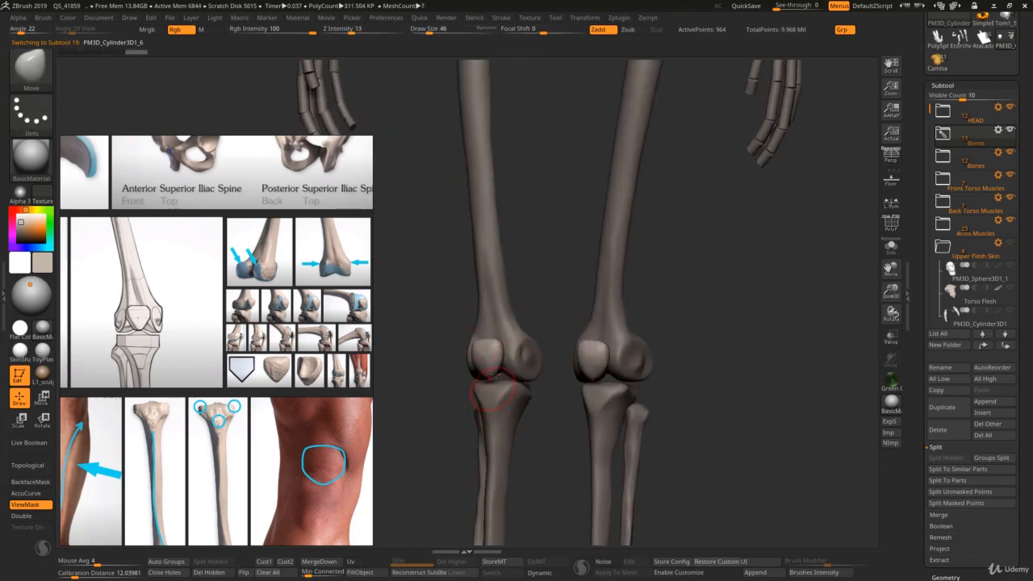
pyautogui.keyDown('ctrl'); pyautogui.moveTo(472, 238); pyautogui.dragTo(452, 161, button='right'); pyautogui.keyUp('ctrl')
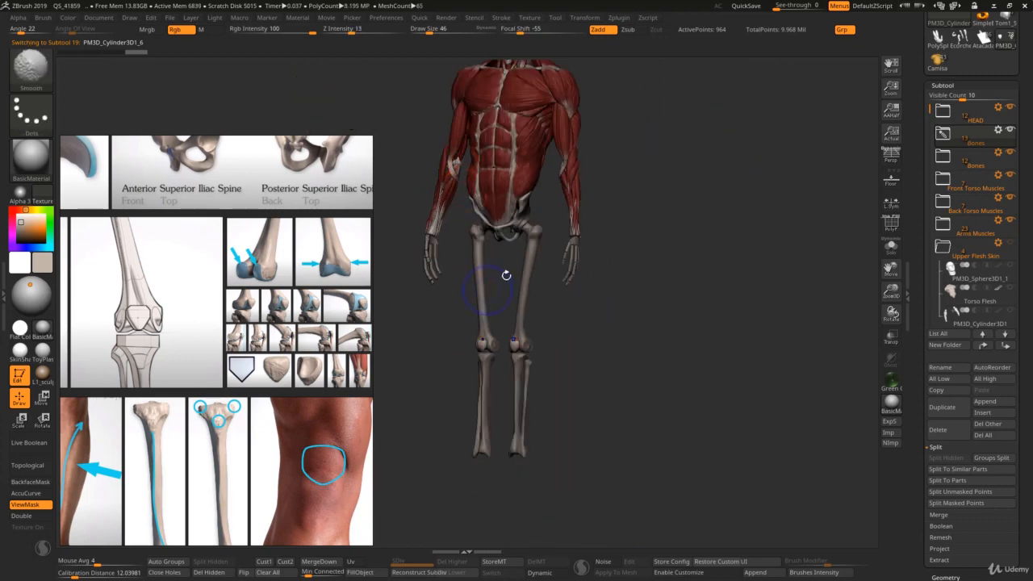
pyautogui.moveTo(503, 274)
pyautogui.mouseDown(button='right')
pyautogui.moveTo(491, 299)
pyautogui.moveTo(462, 268)
pyautogui.moveTo(509, 291)
pyautogui.mouseUp(button='right')
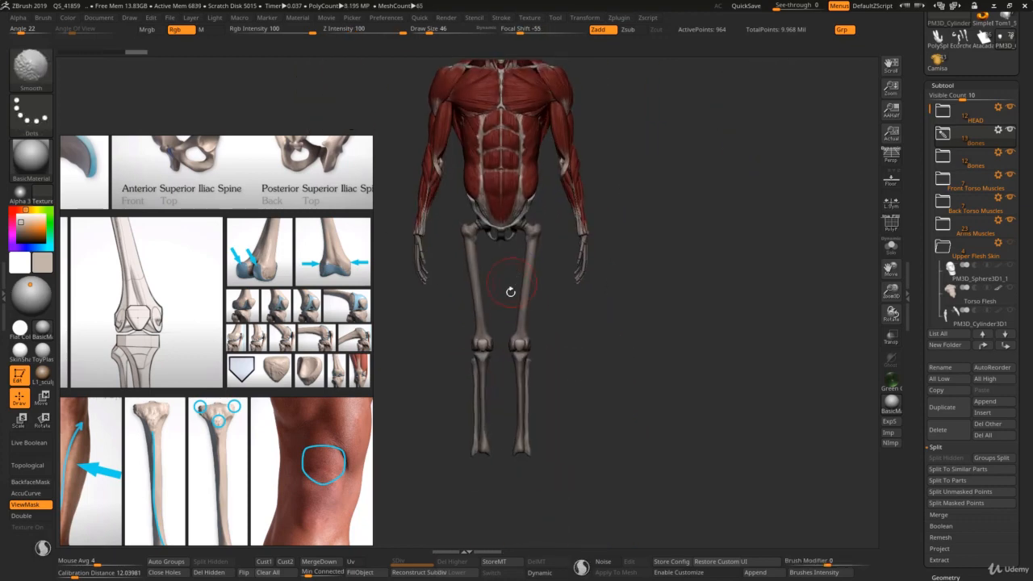